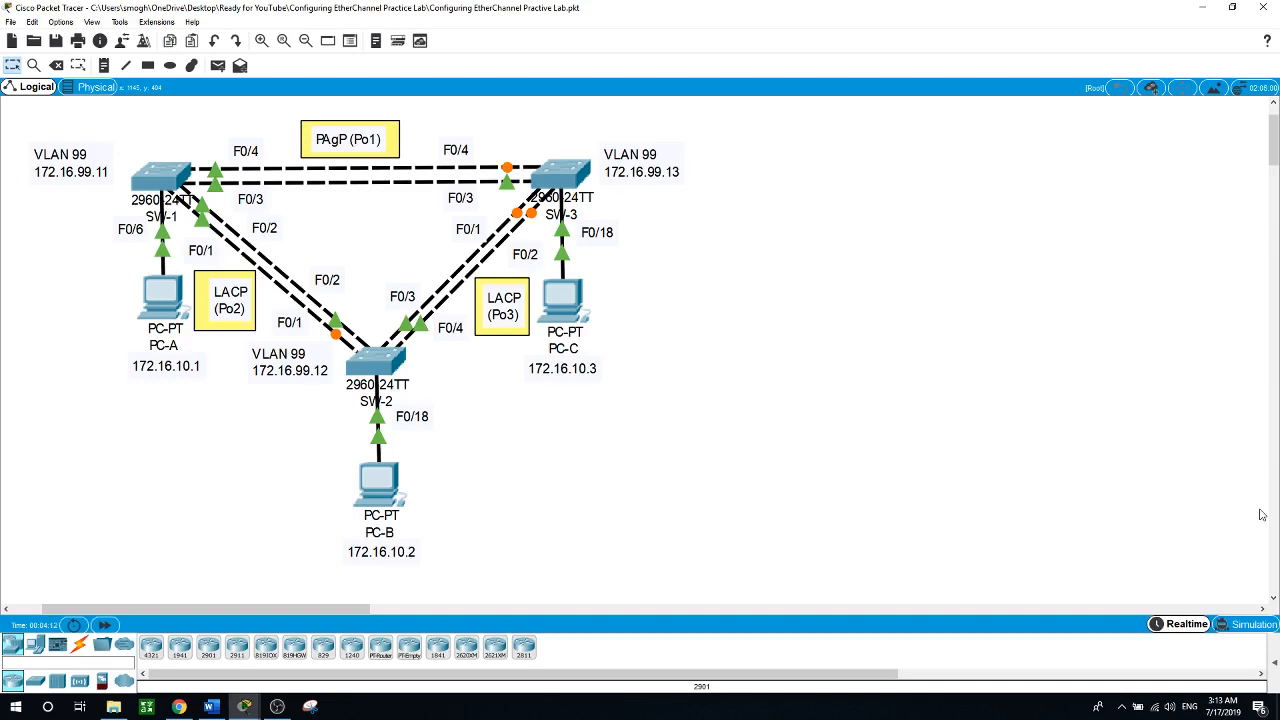
- Open the command line of switch SW-1, enter global configuration mode and set its hostname to SW-1
click(156, 184)
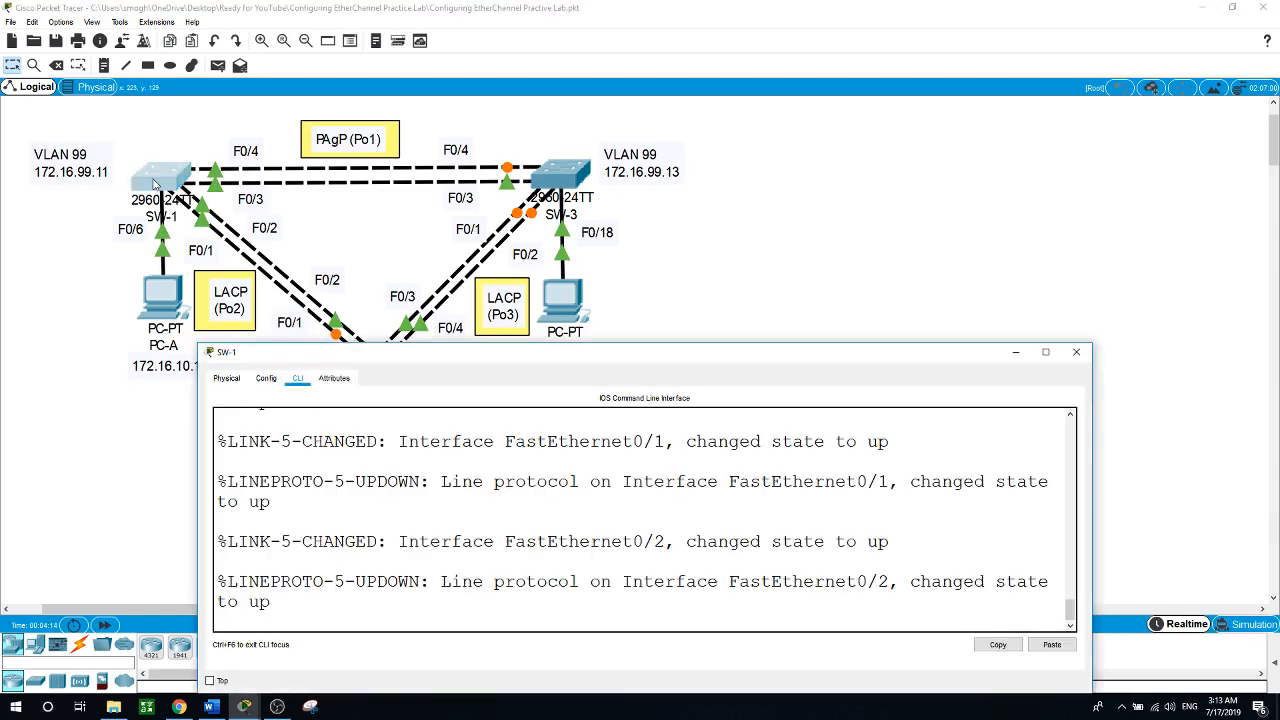
key(Return)
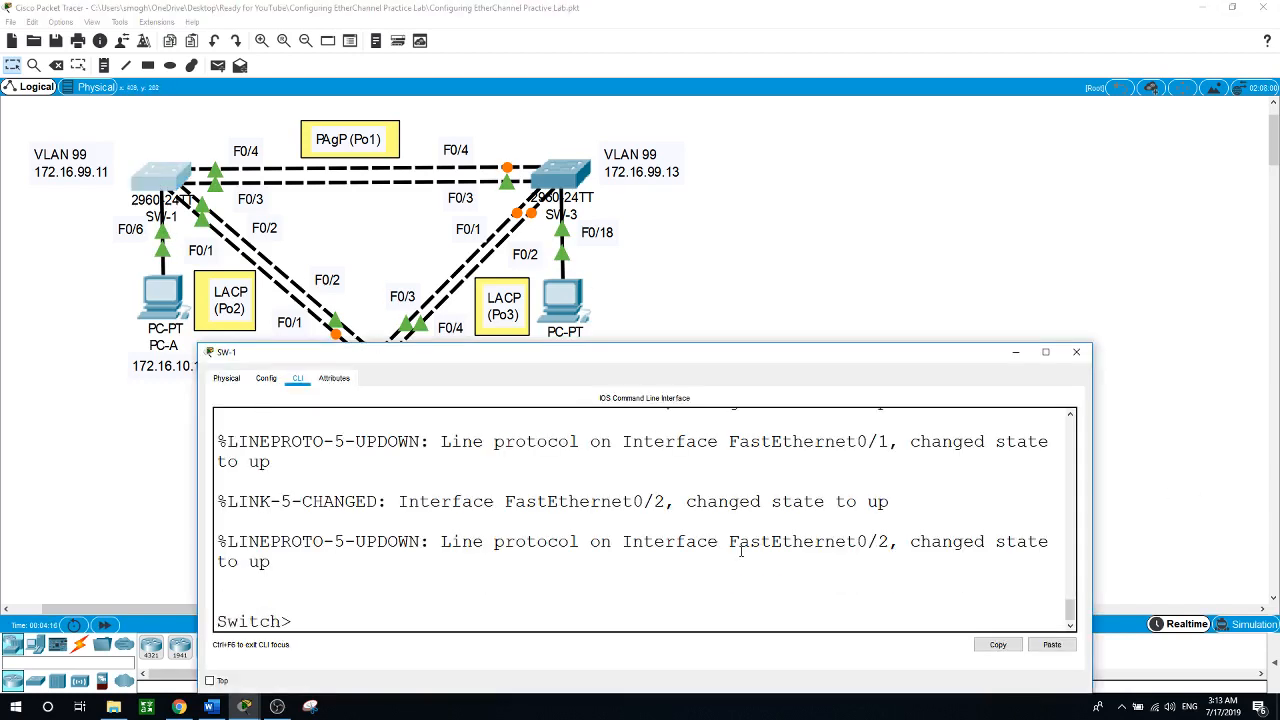
text(en)
key(Return)
text(conf t)
key(Return)
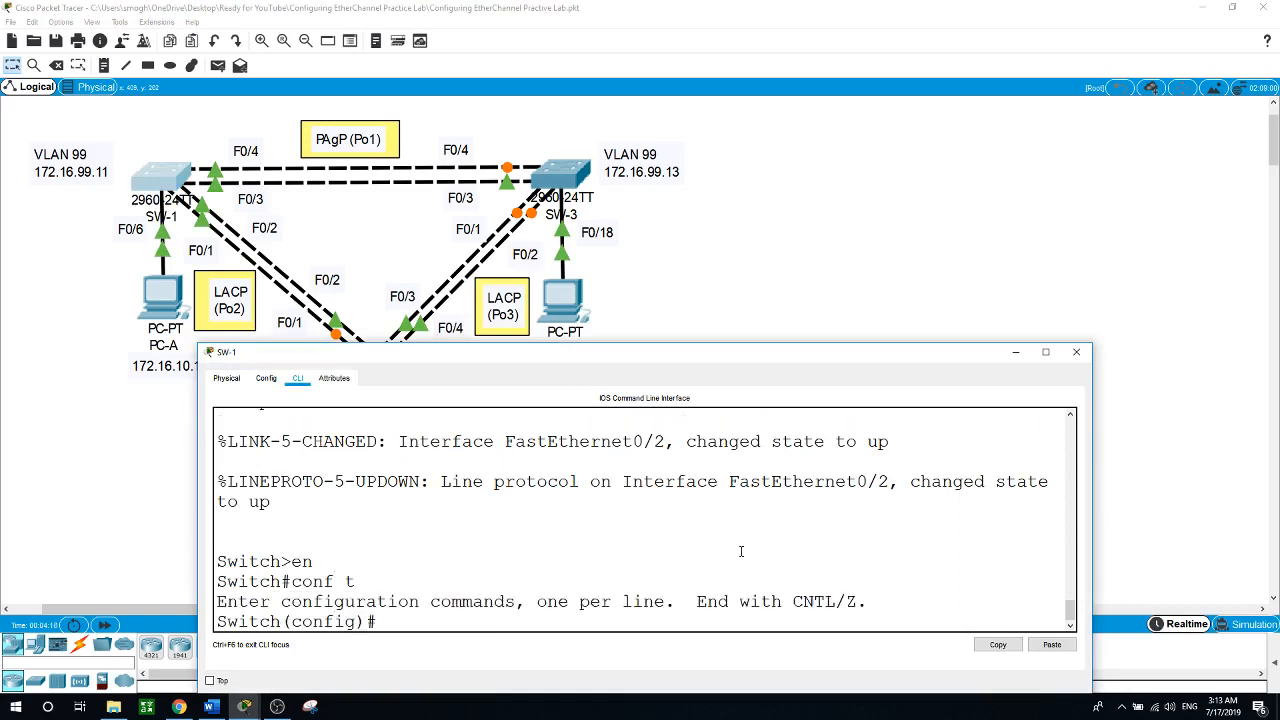
text(hostname SW-1)
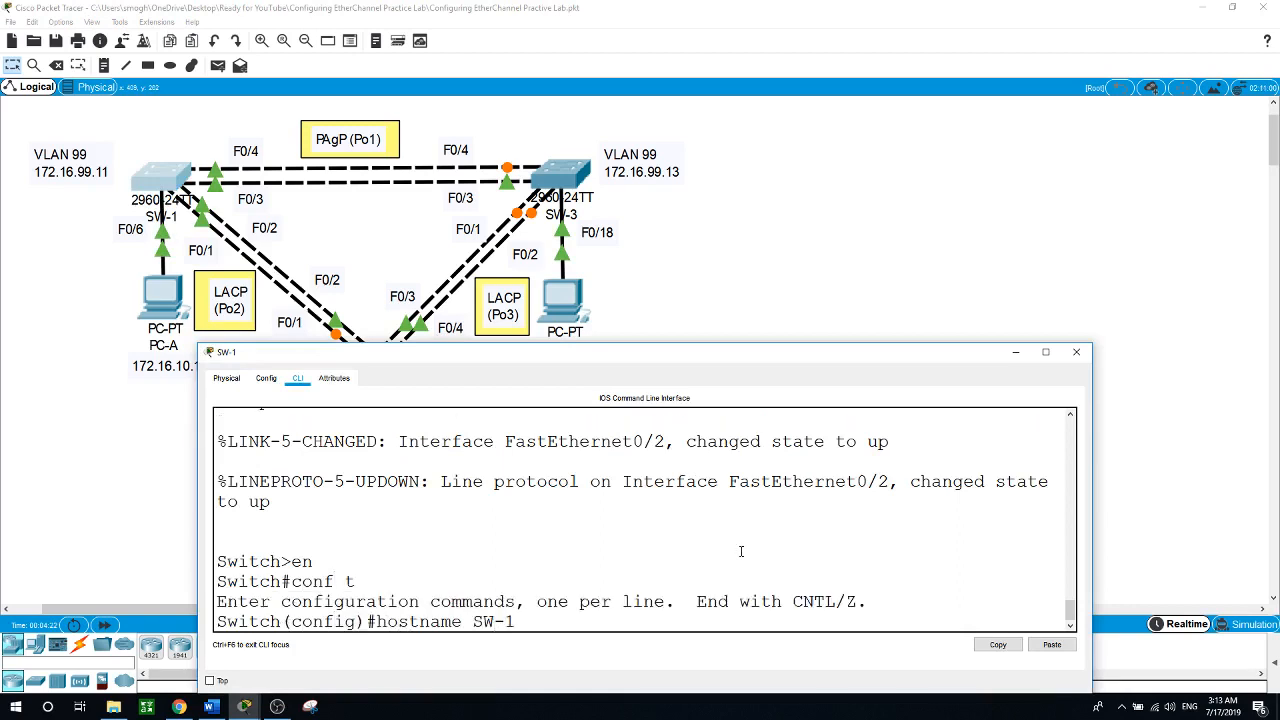
key(Return)
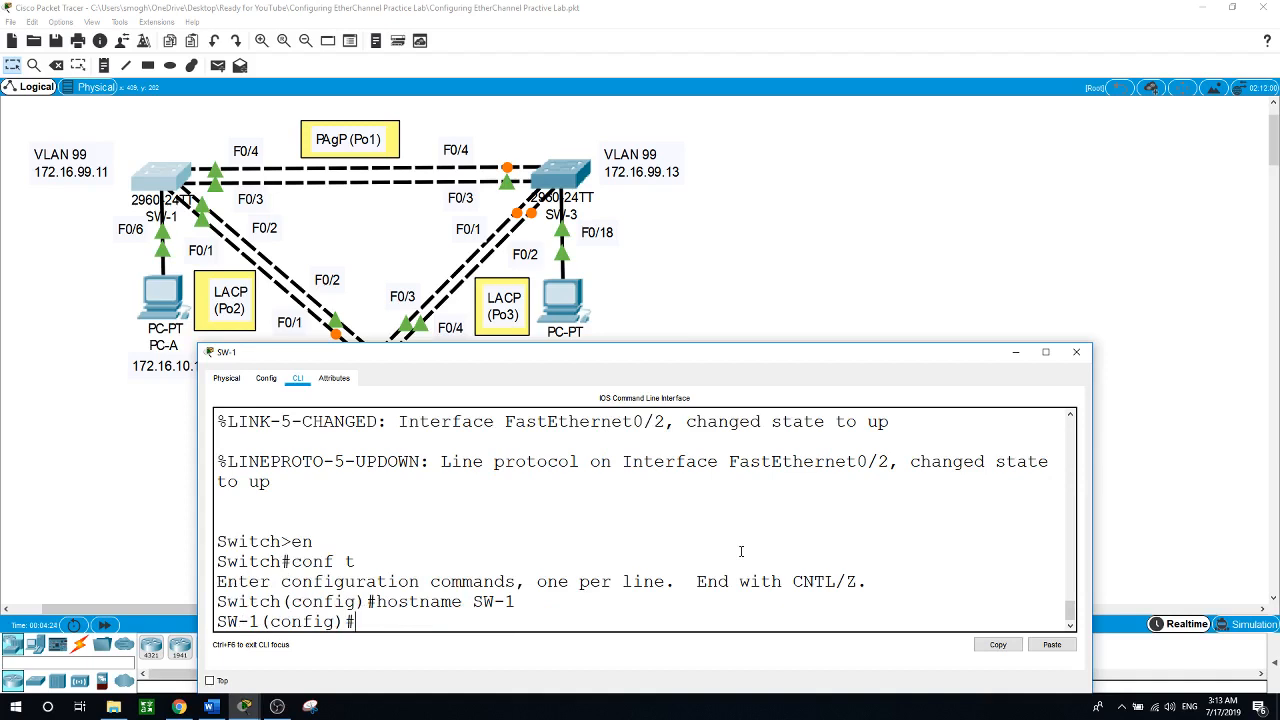
- Create VLAN 99 on SW-1 and name it Mgmt
text(vlan 99)
key(Return)
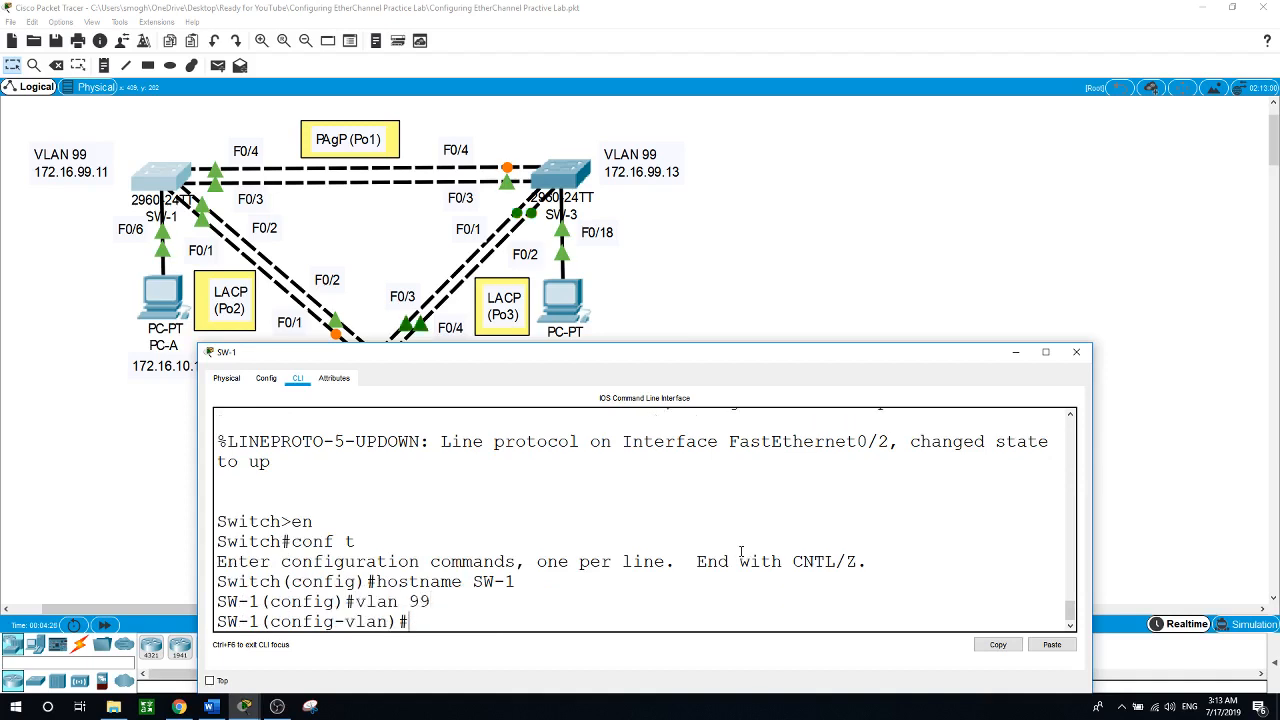
text(name)
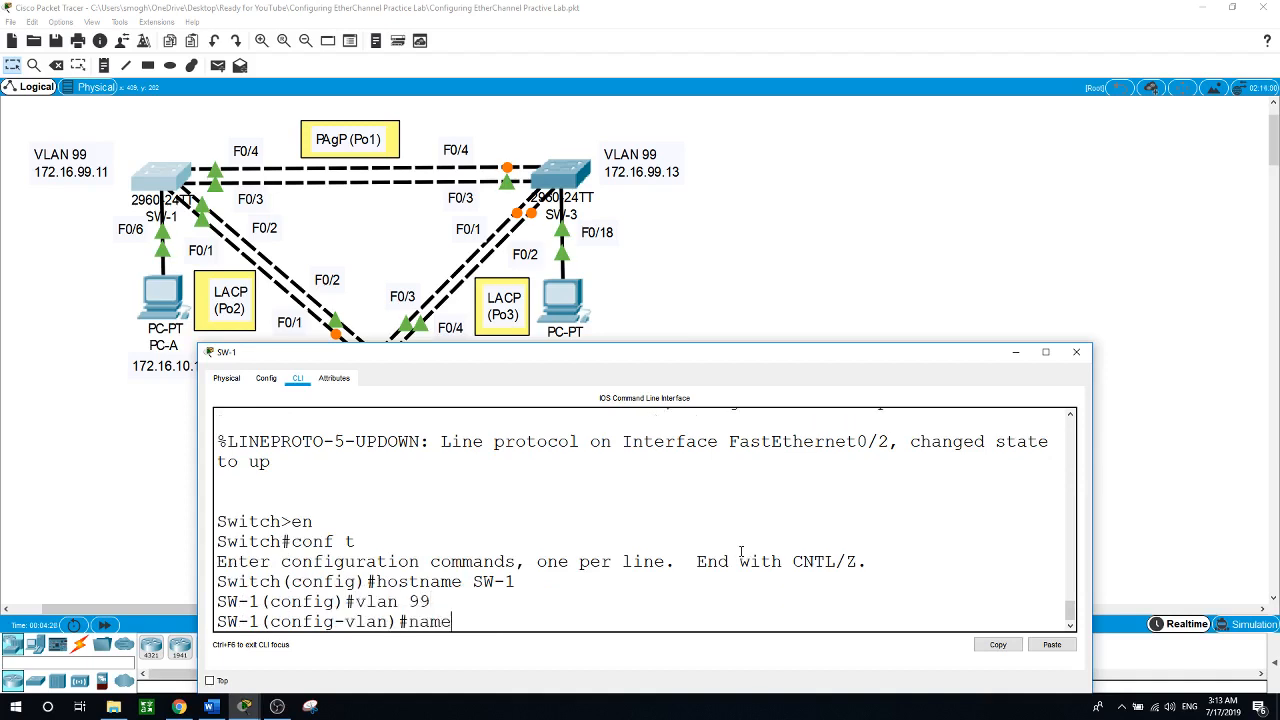
text( Mgmt)
key(Return)
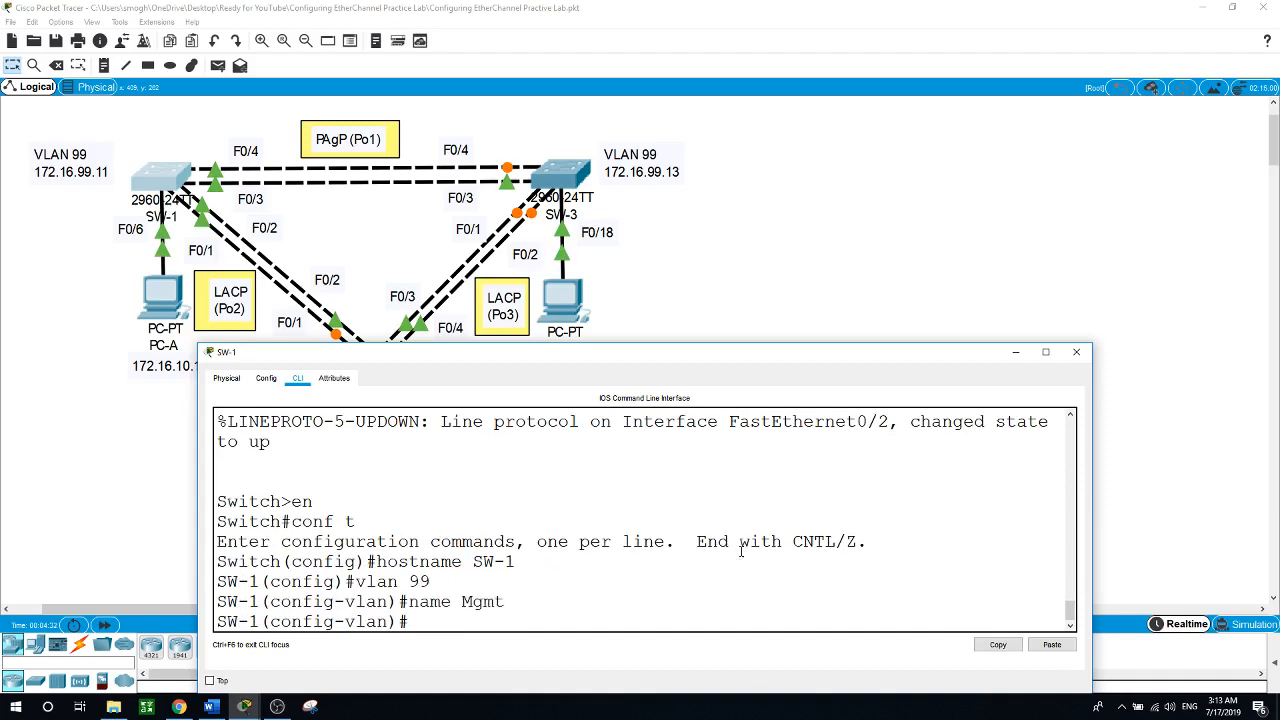
- Create VLAN 10 on SW-1 and name it Staff
text(vlan 10)
key(Return)
text(name Sta)
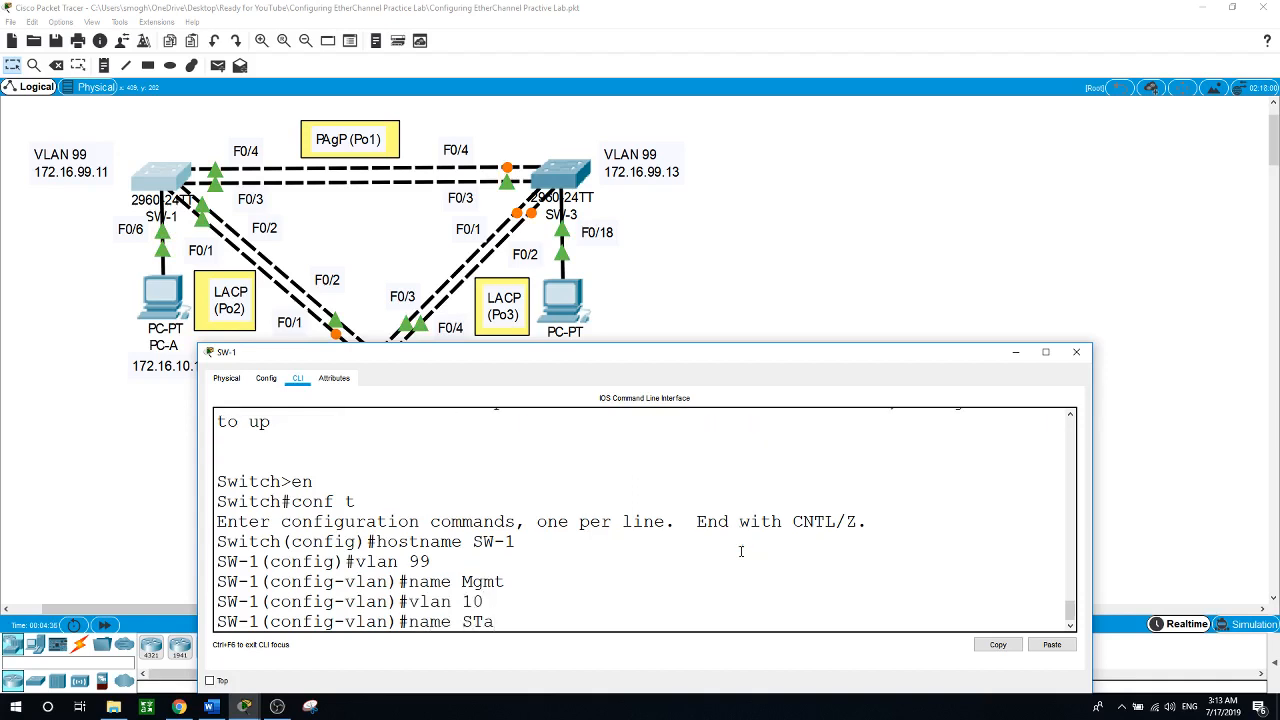
key(BackSpace)
key(BackSpace)
text(taff)
key(Return)
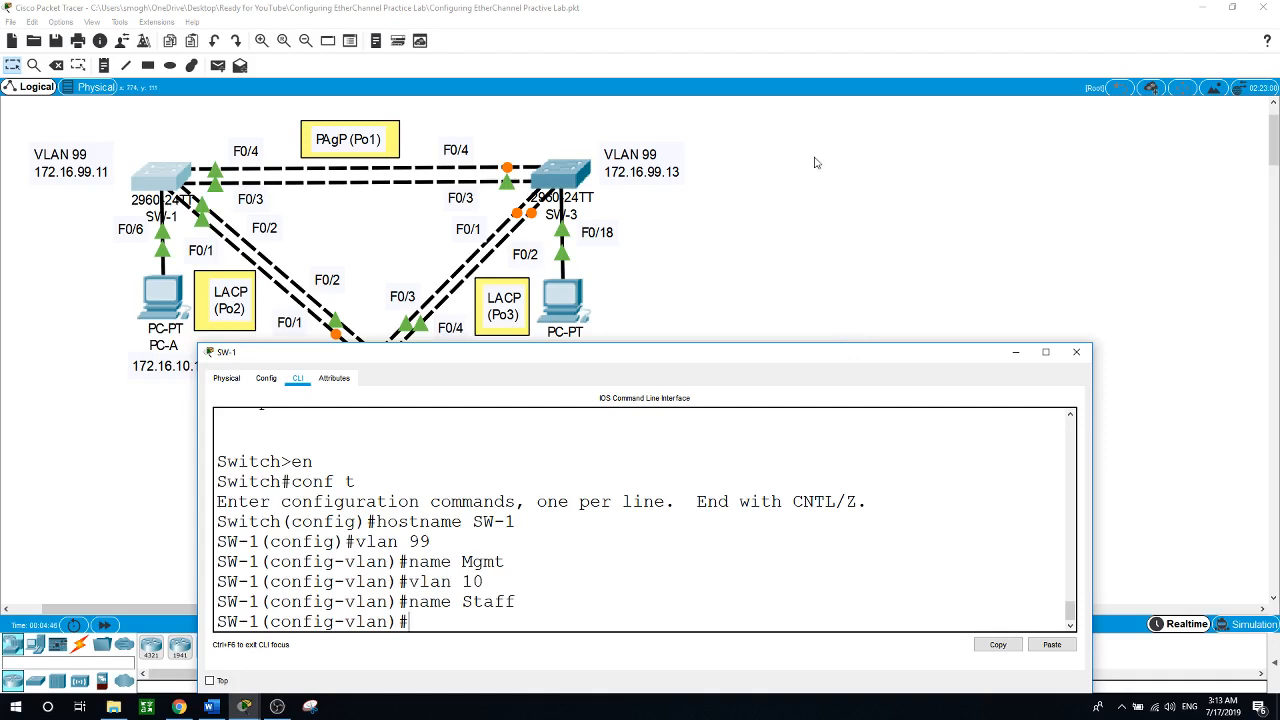
- Check which SW-1 port connects to PC-A and set that interface, f0/6, to switchport access mode
click(750, 245)
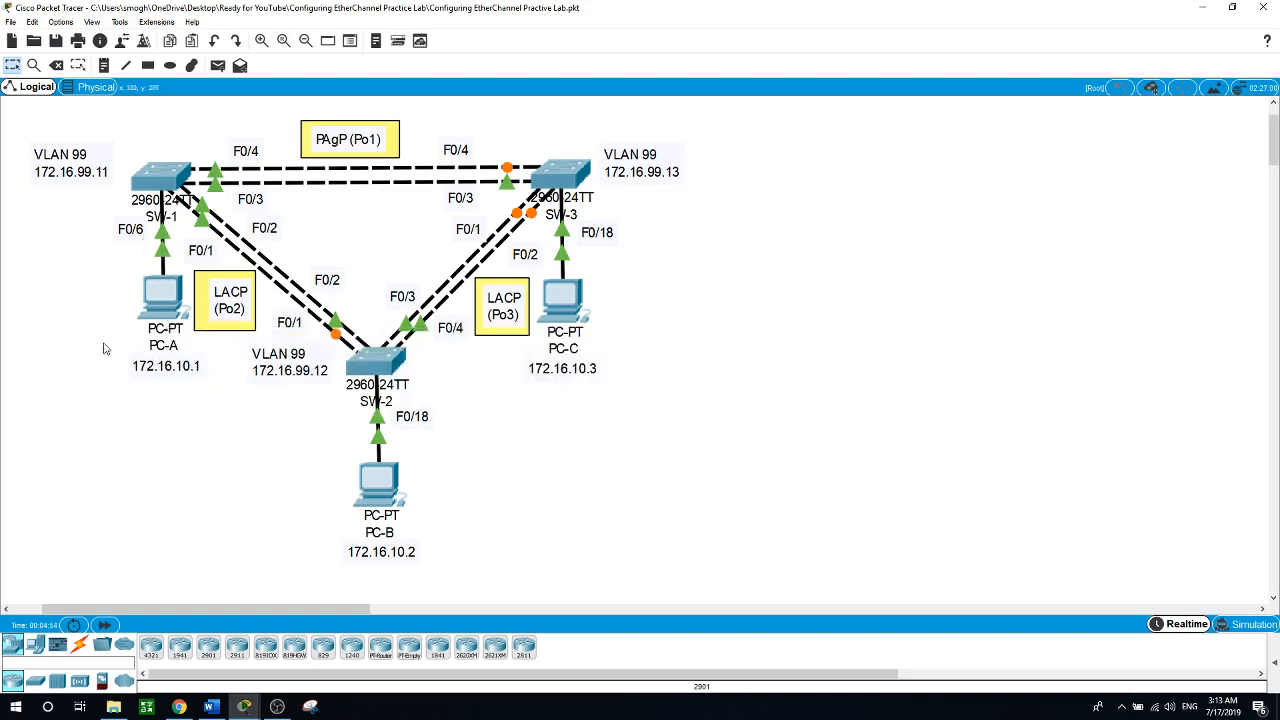
click(158, 182)
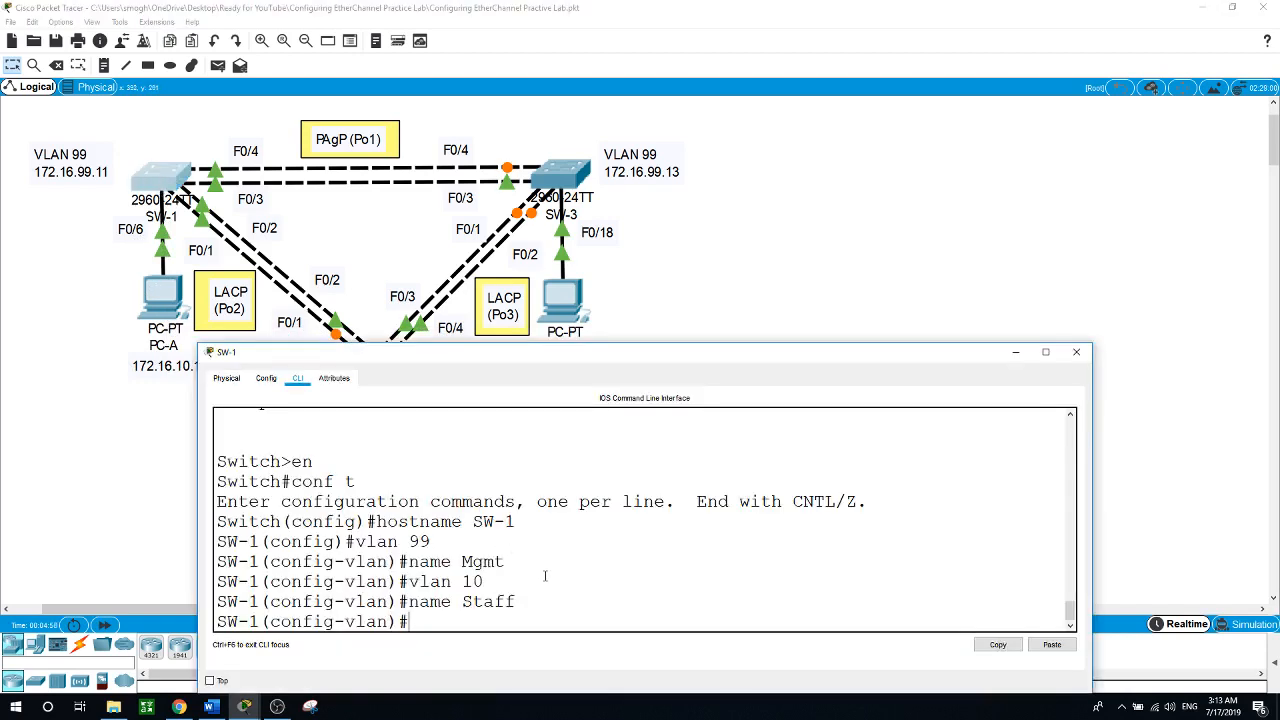
text(int f0/6)
key(Return)
text(swi)
key(Tab)
text(mo)
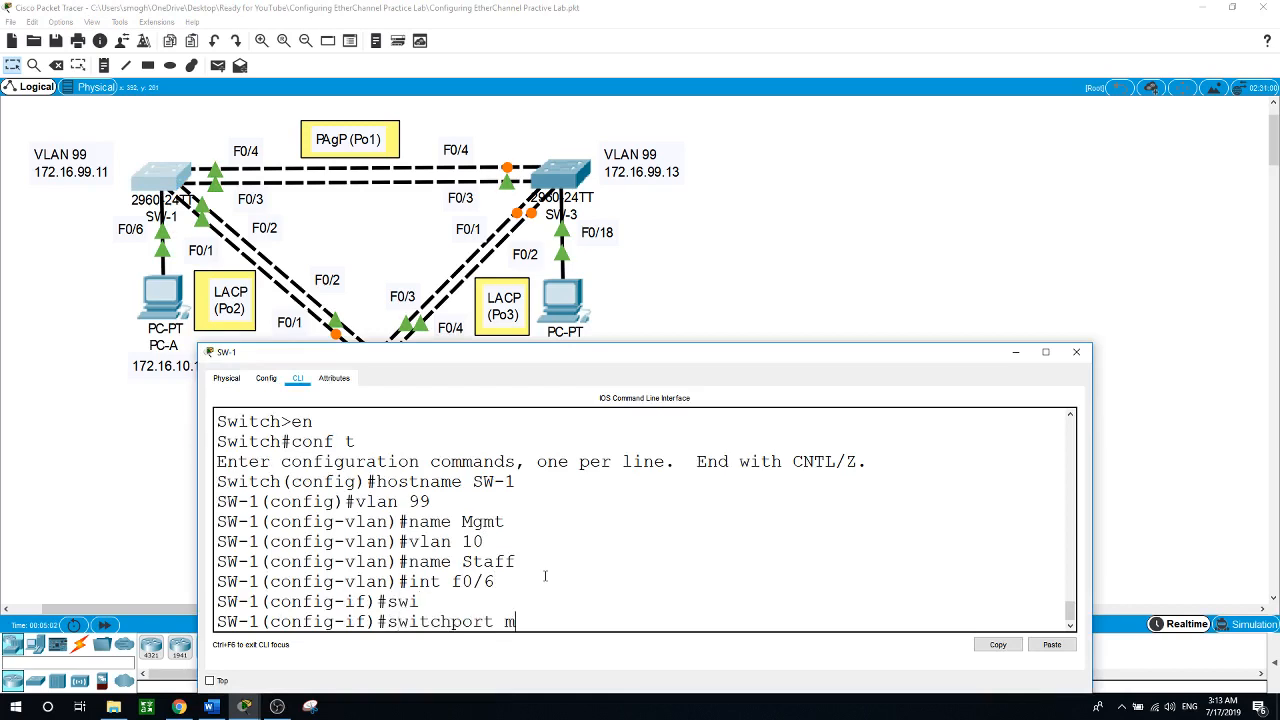
key(Tab)
text(ac)
key(Tab)
- Assign SW-1's interface f0/6 to access VLAN 10
text(swi)
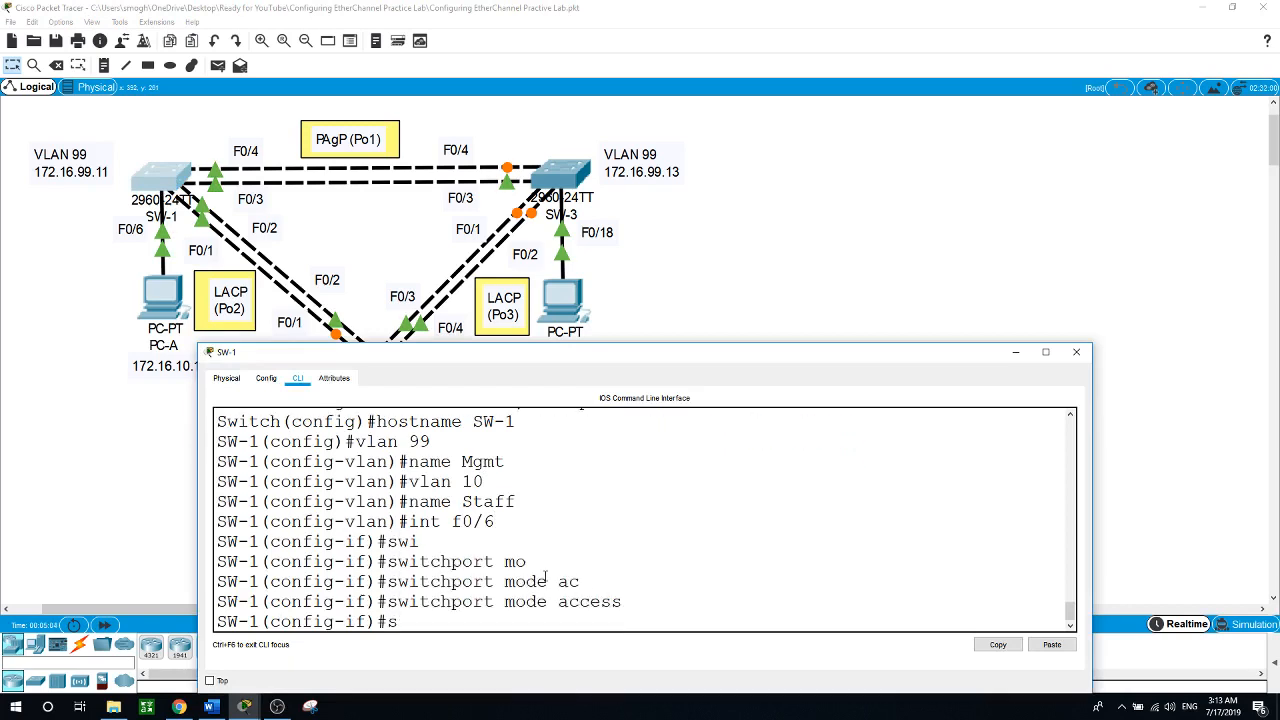
key(Tab)
text(c)
key(BackSpace)
text(ac)
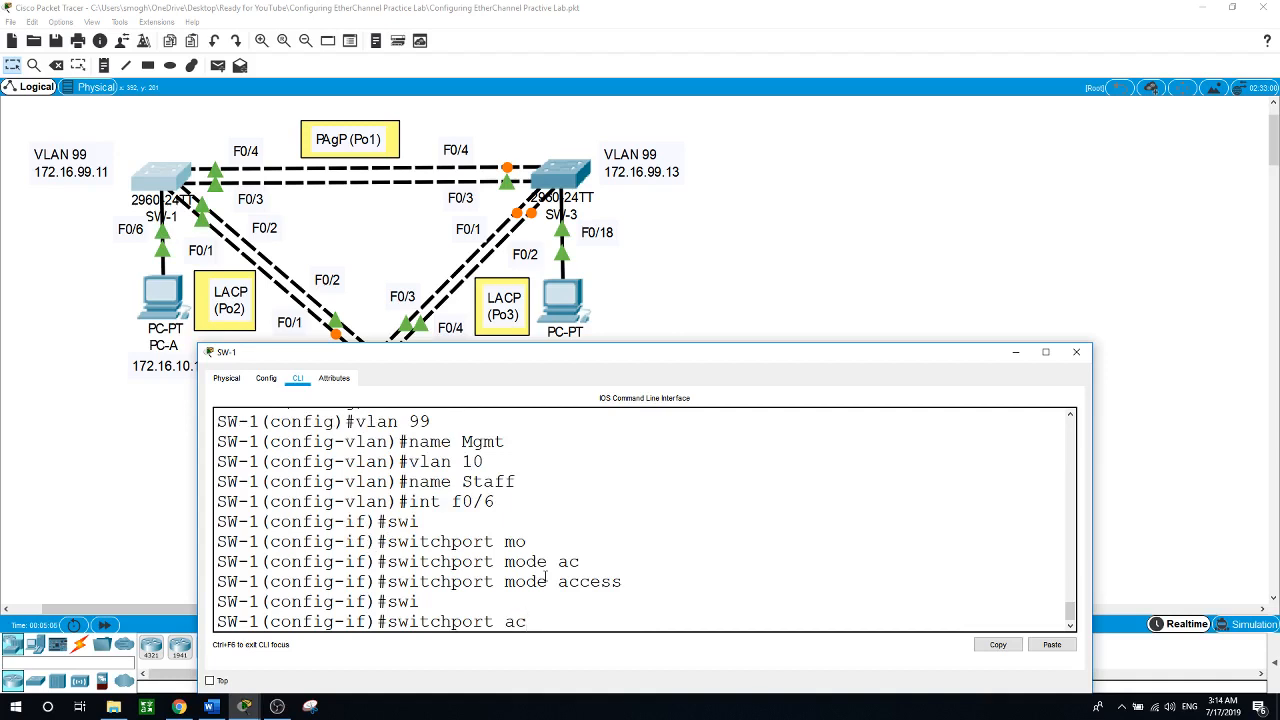
key(Tab)
text(v)
key(Tab)
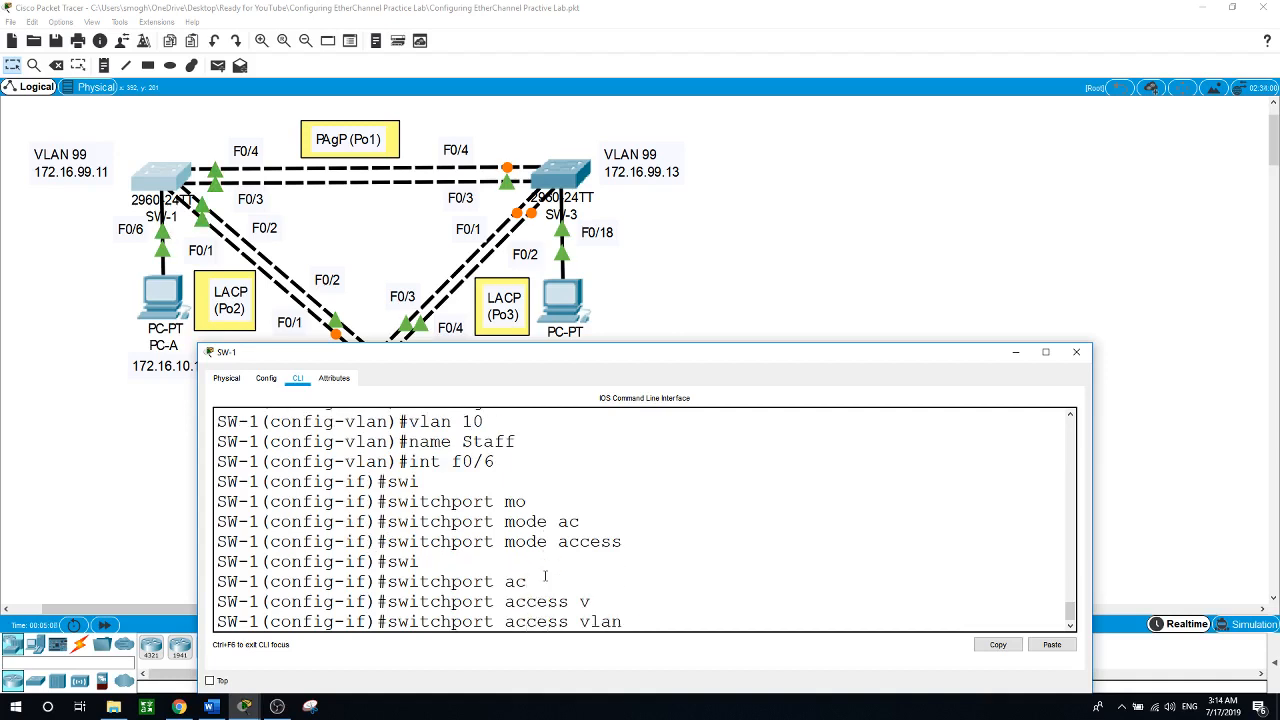
text(10)
key(Return)
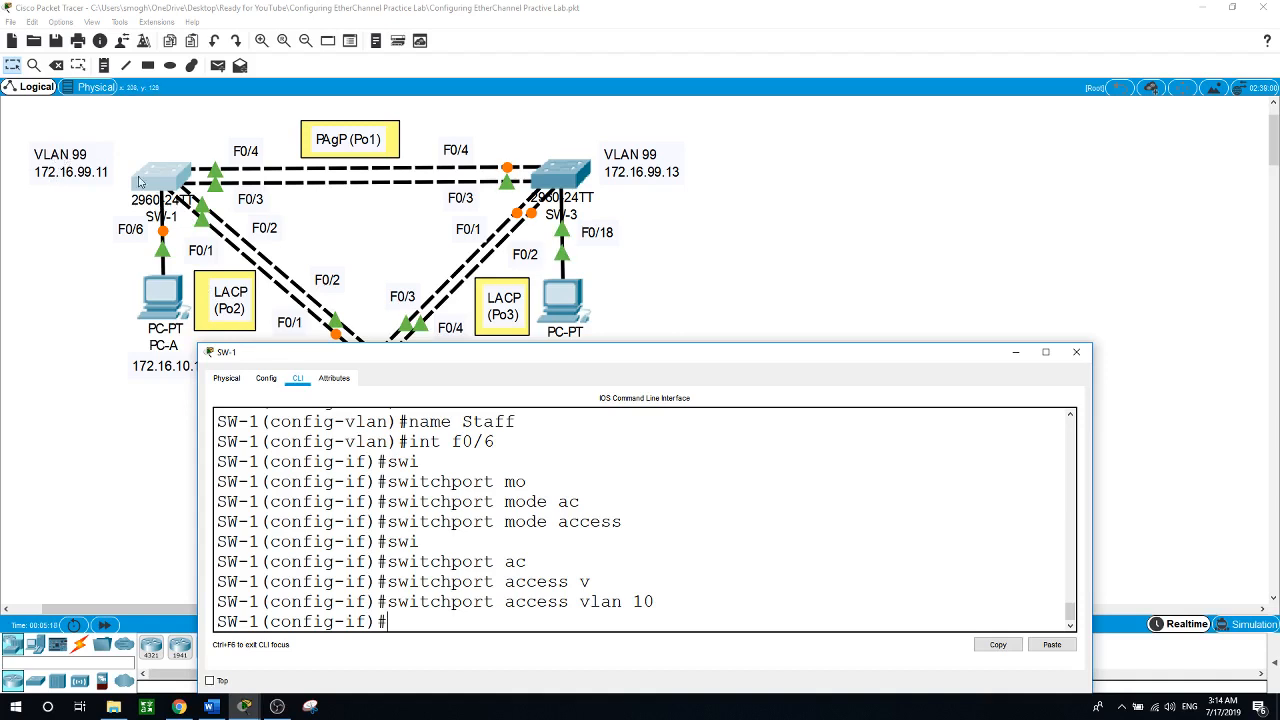
- Configure SW-1's VLAN 99 interface with IP address 172.16.99.11 and mask 255.255.255.0, and enable it with no shut
text(int vlan )
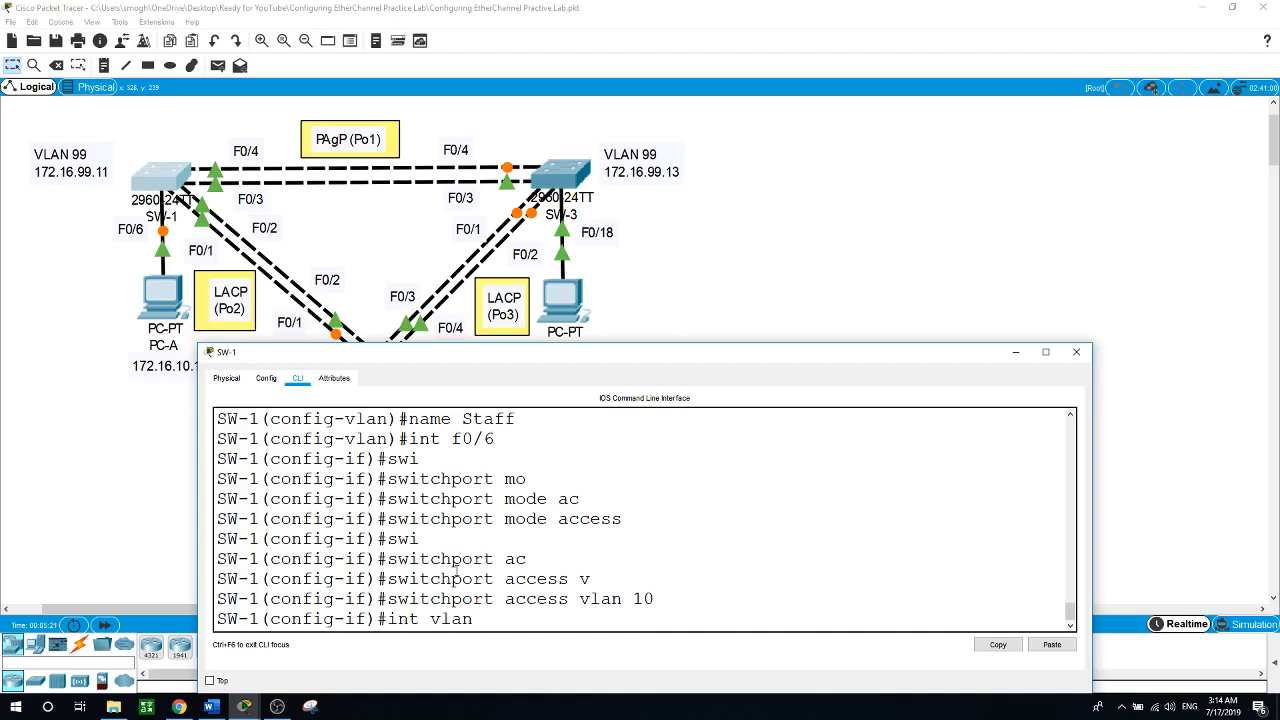
text(99)
key(Return)
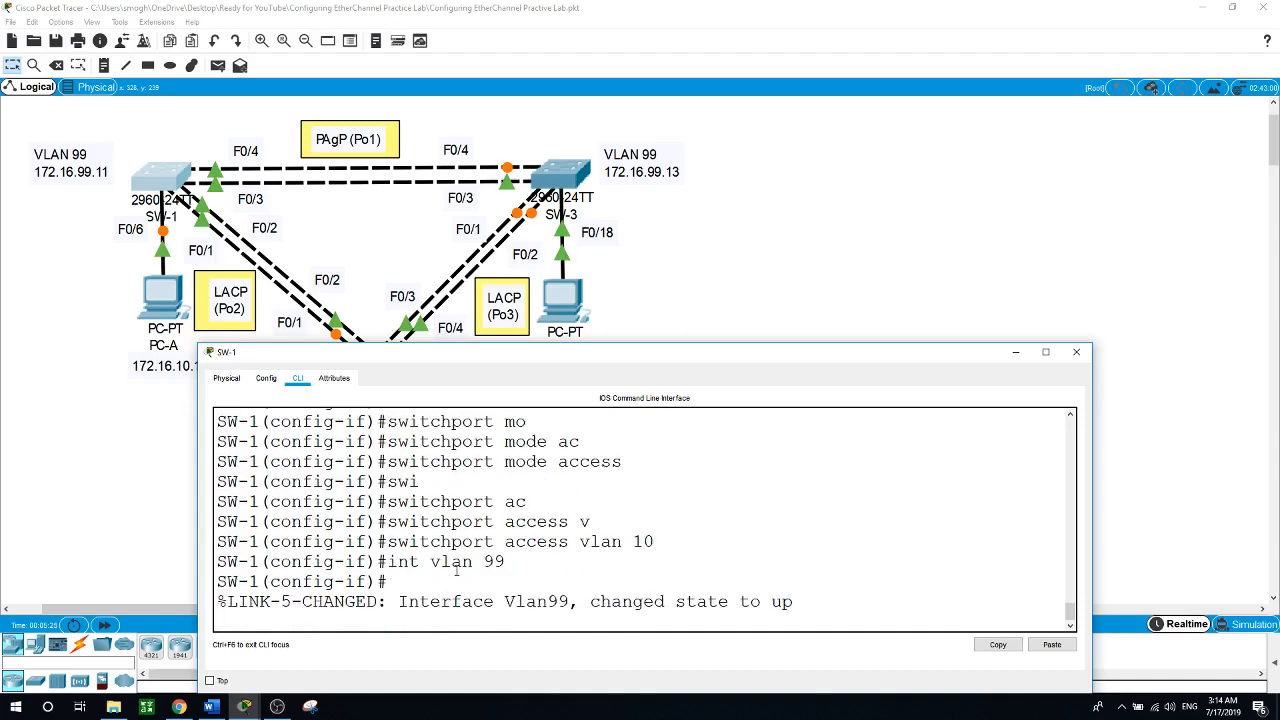
key(Return)
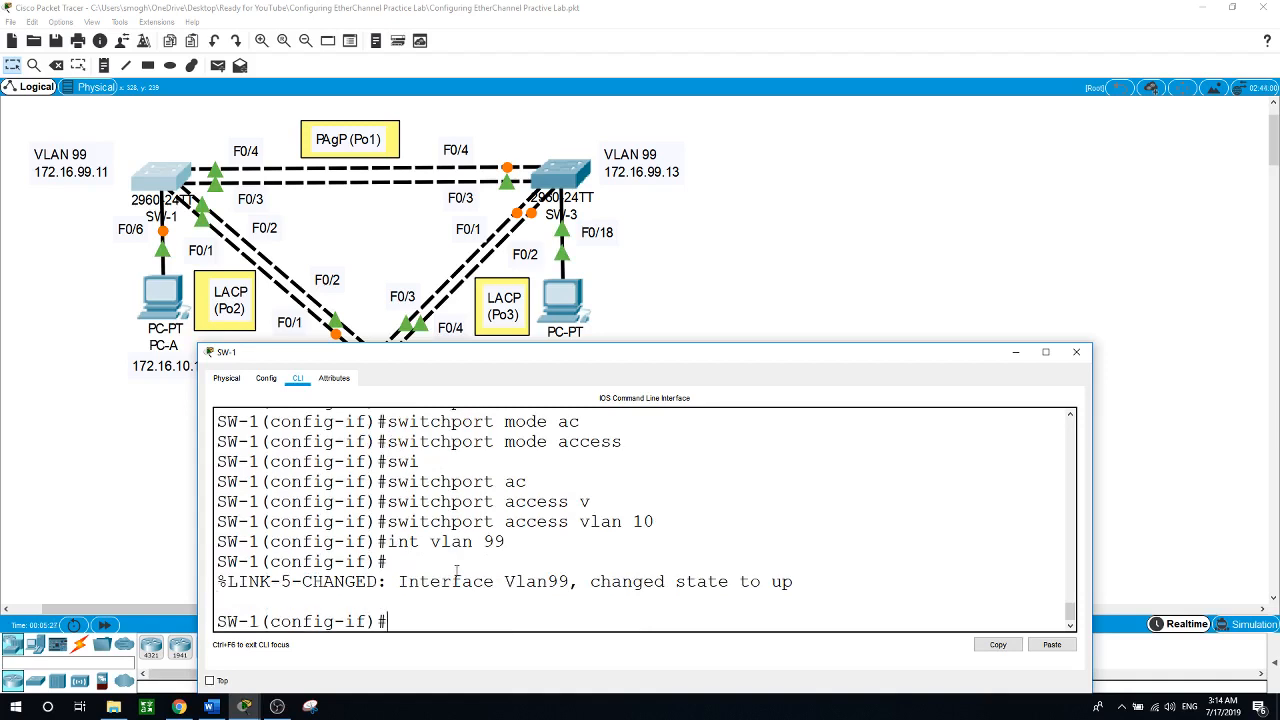
text(ip address 172)
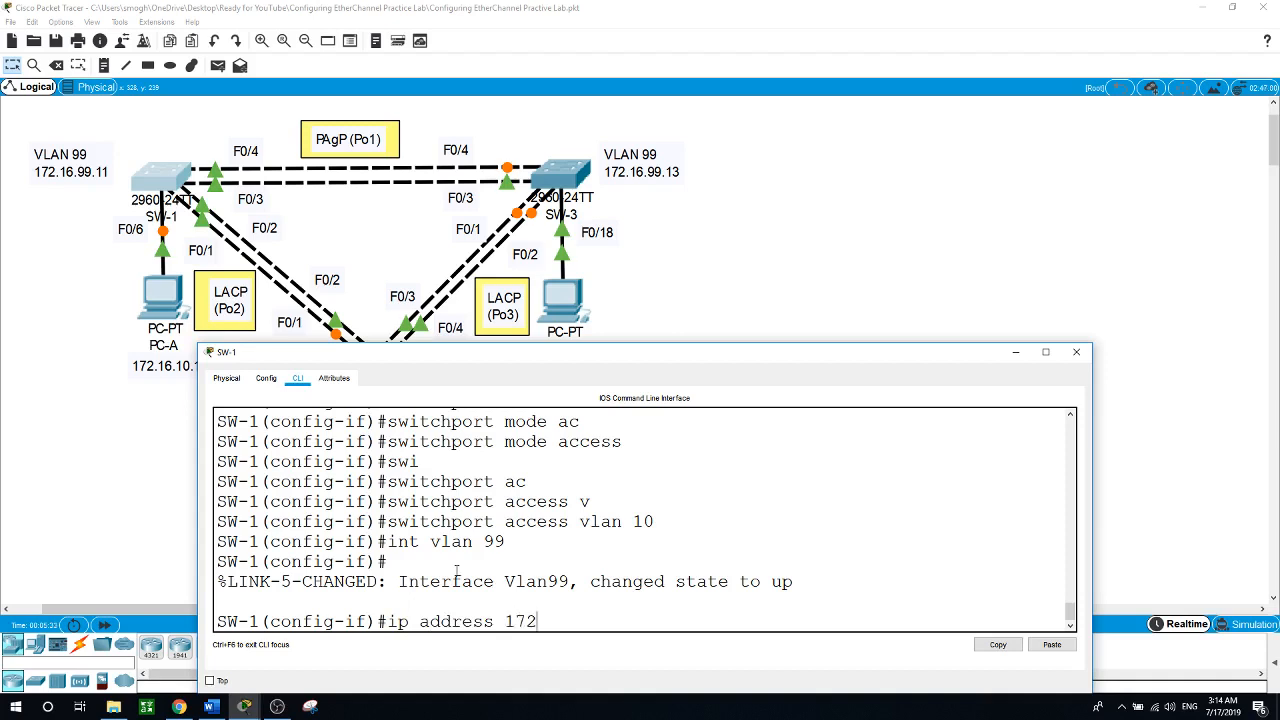
text(.16.99.11 255.255.2)
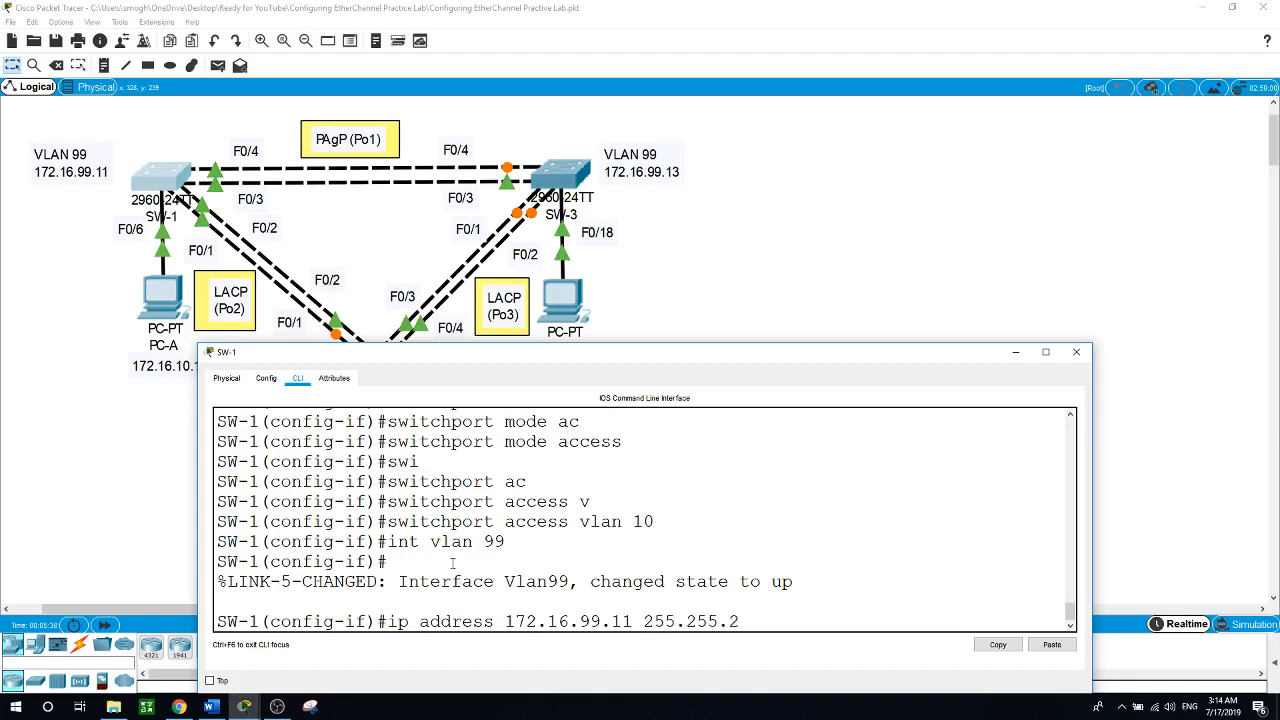
text(55.255.0)
key(Return)
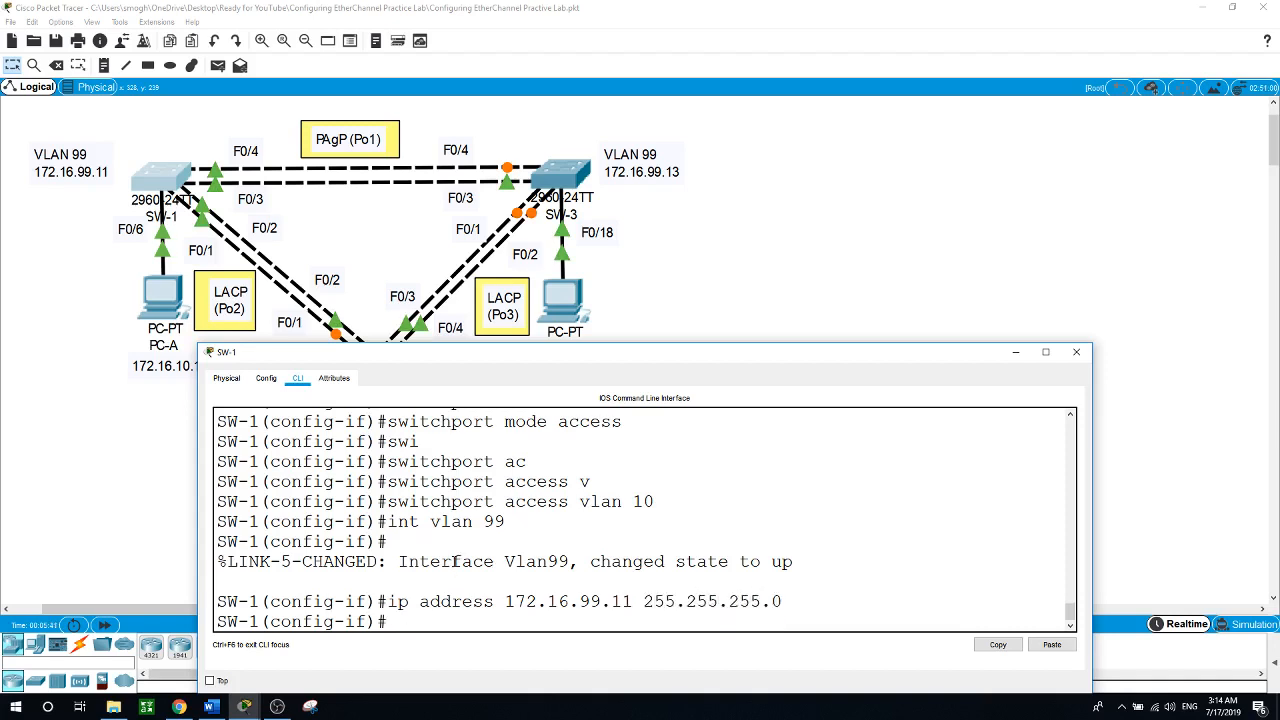
text(no shut)
key(Return)
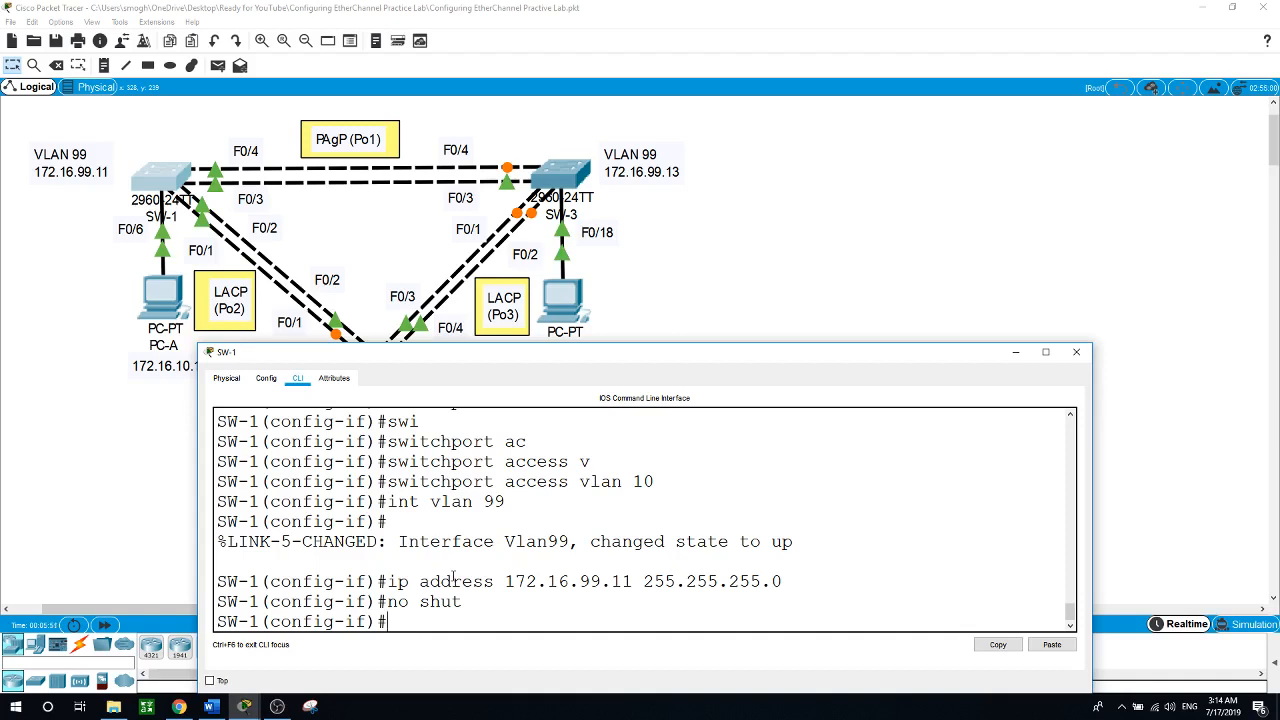
- Switch to the command line of SW-2, enter global configuration mode and set its hostname to SW-2
click(718, 276)
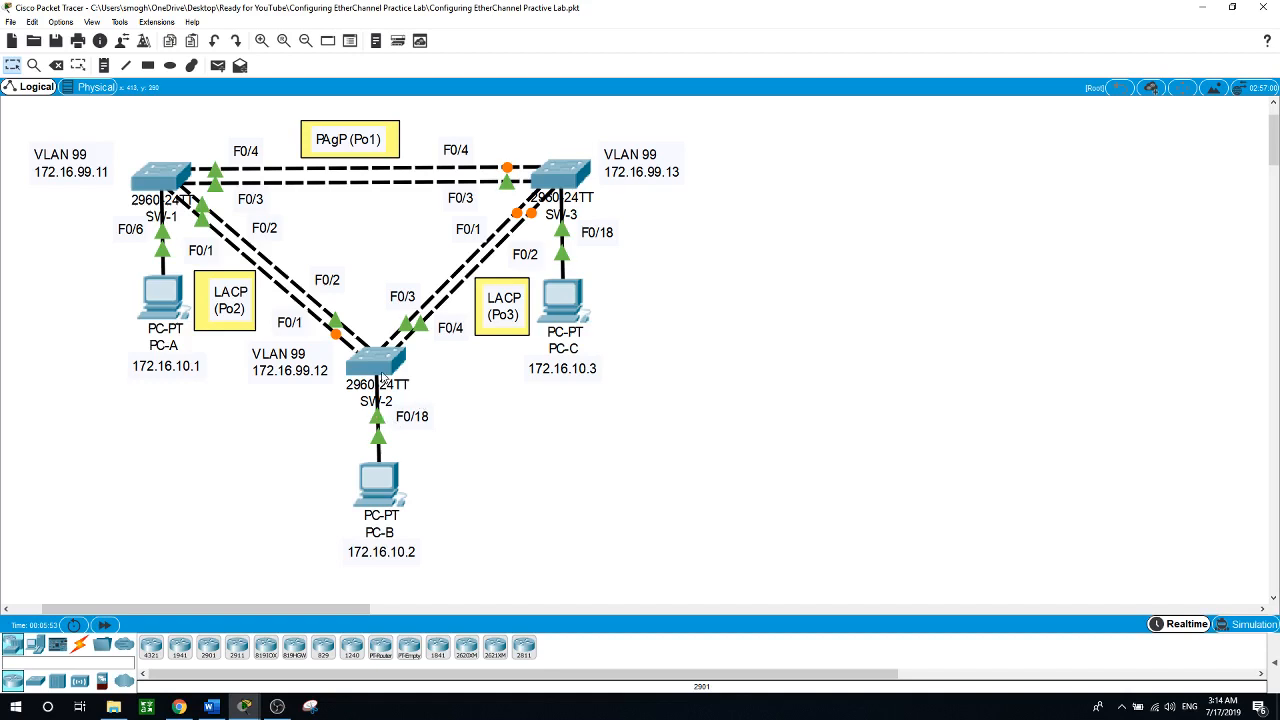
click(390, 362)
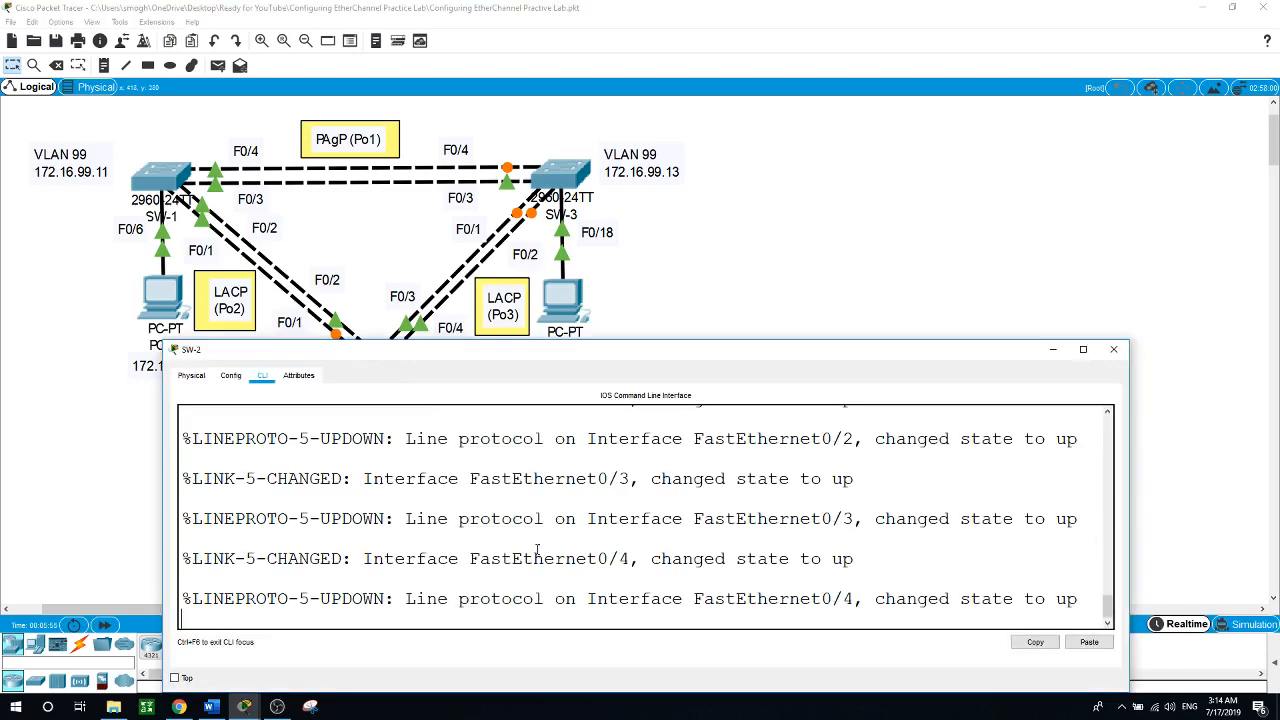
key(Return)
text(en)
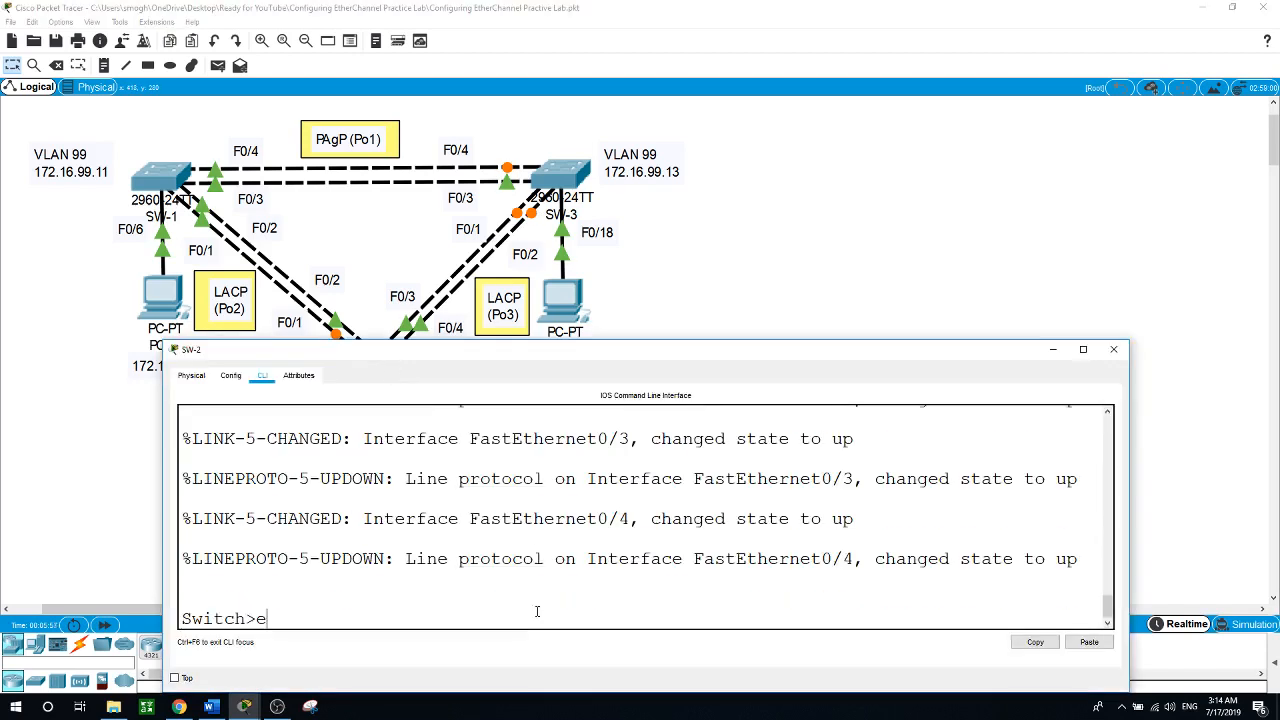
key(Return)
text(conf)
key(Tab)
key(Return)
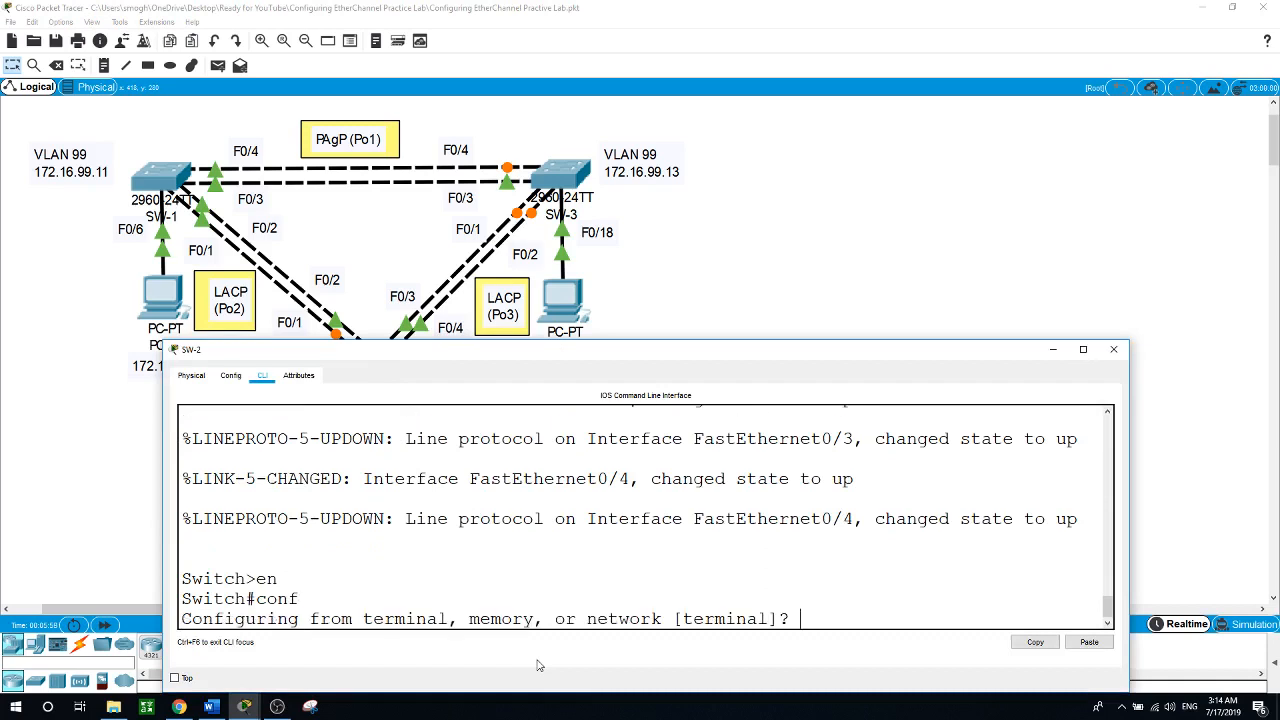
text(t)
key(Return)
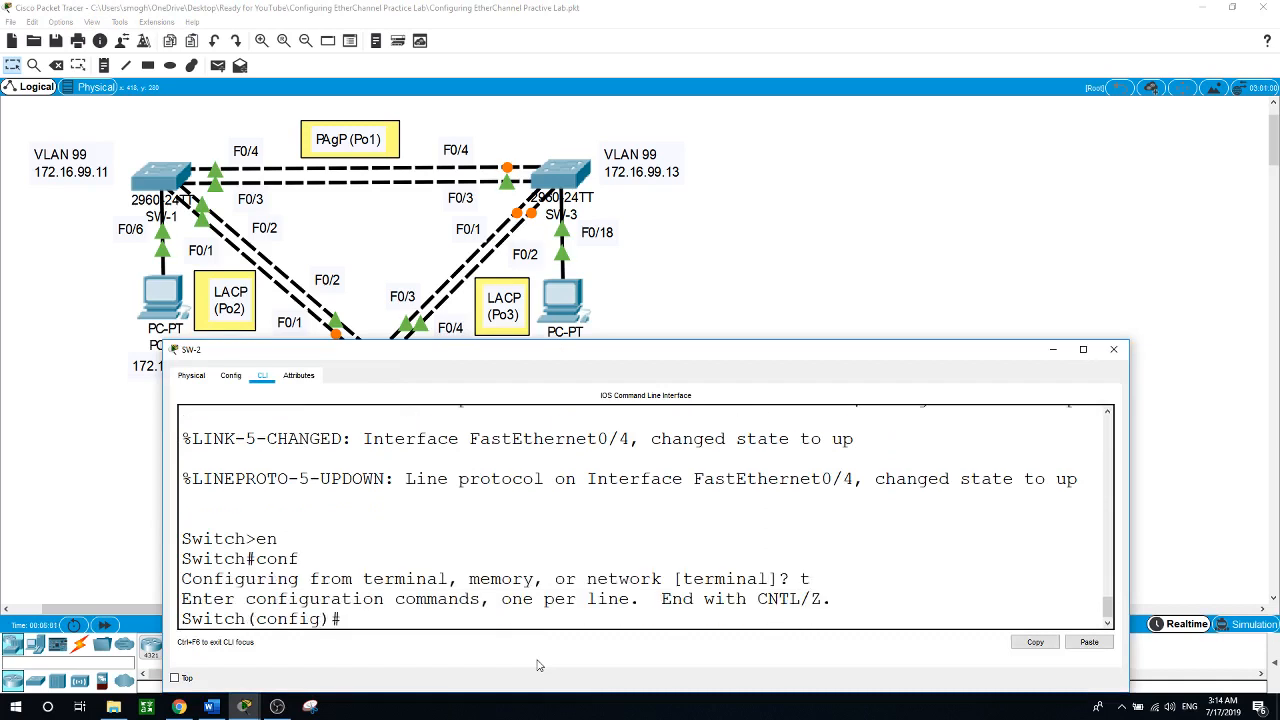
text(hostname SW-2)
key(Return)
- Create VLAN 99 on SW-2 and name it Mgmt
text(vl)
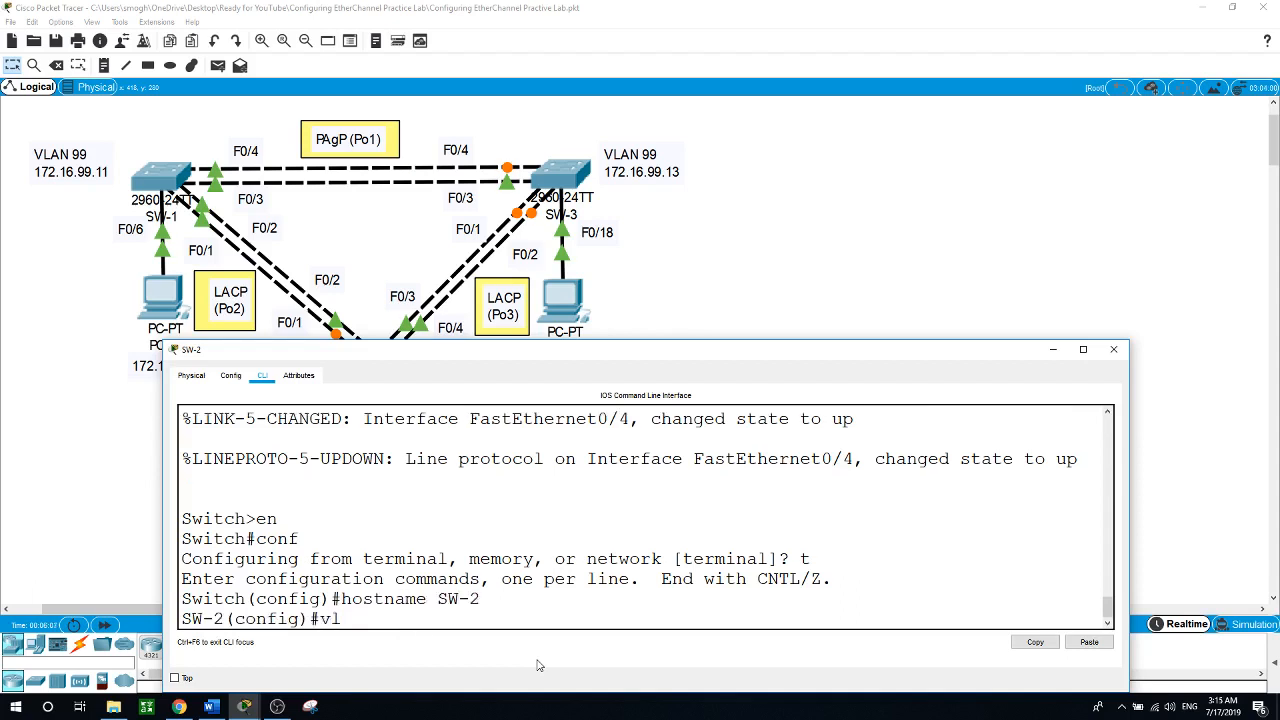
text(an 99)
key(Return)
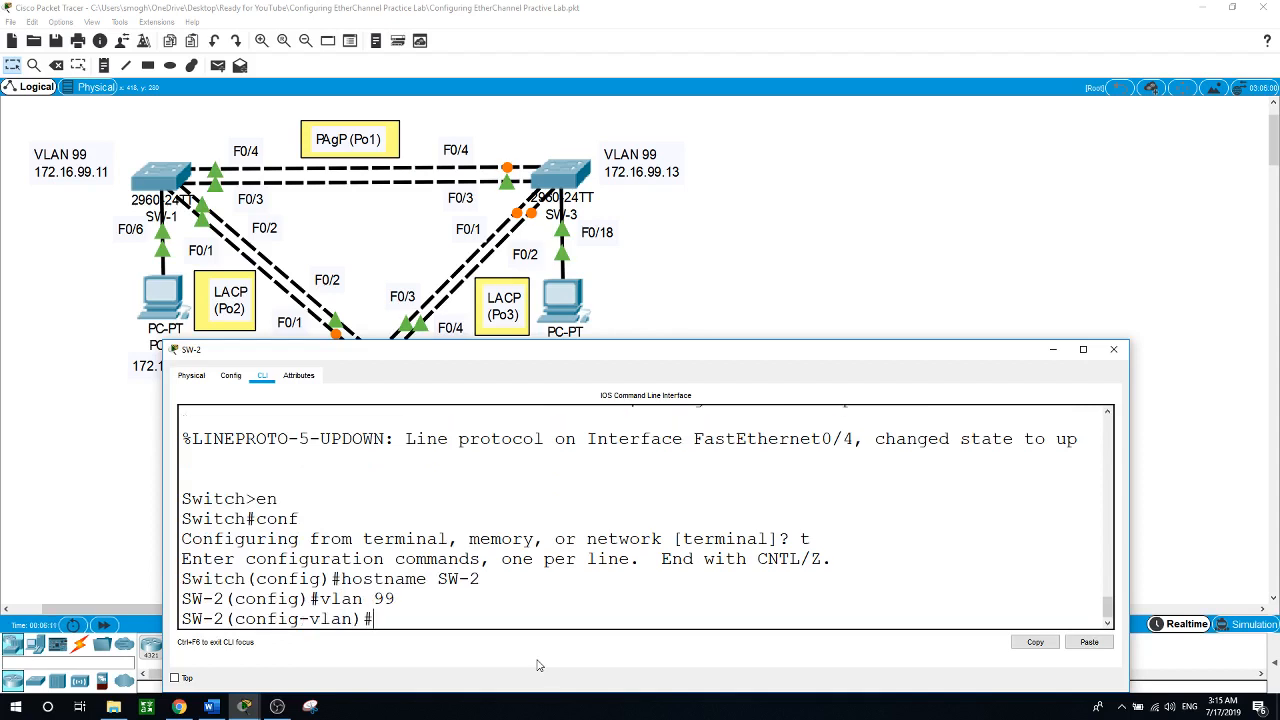
text(name Mgmt)
key(Return)
- Create VLAN 10 on SW-2, name it Staff and return to the topology view
text(vla)
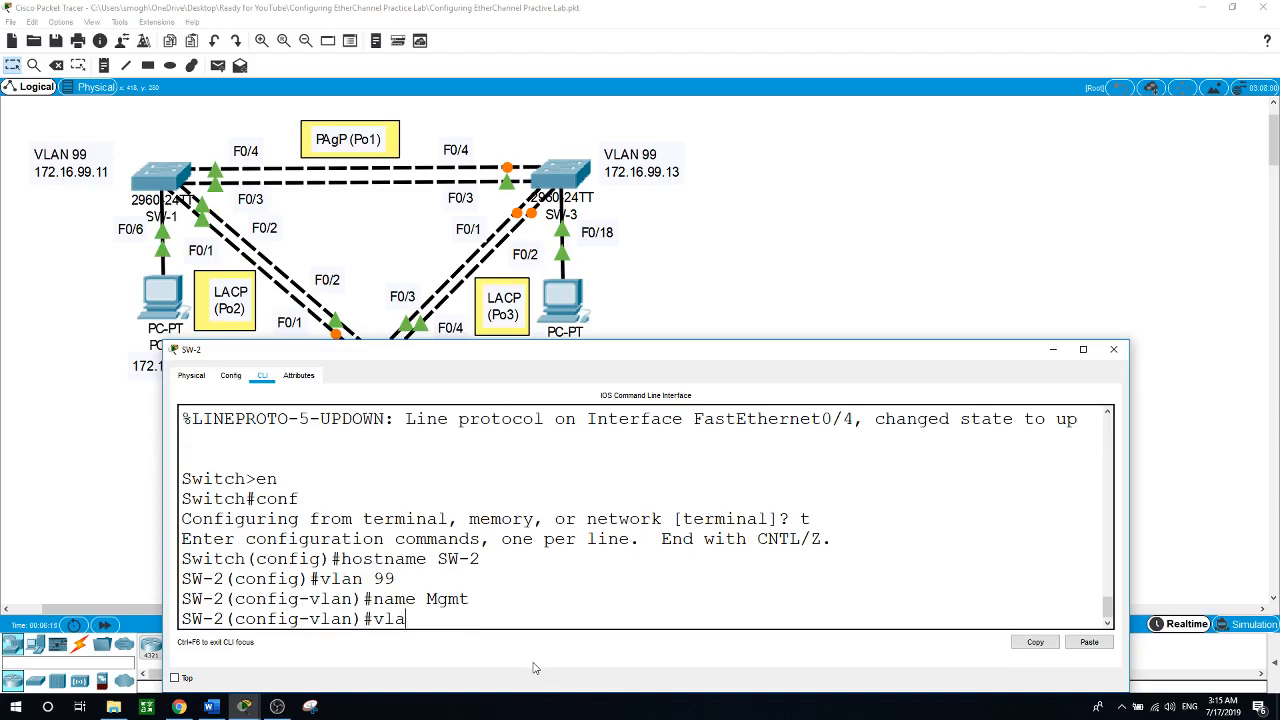
text(n 10)
key(Return)
text(name )
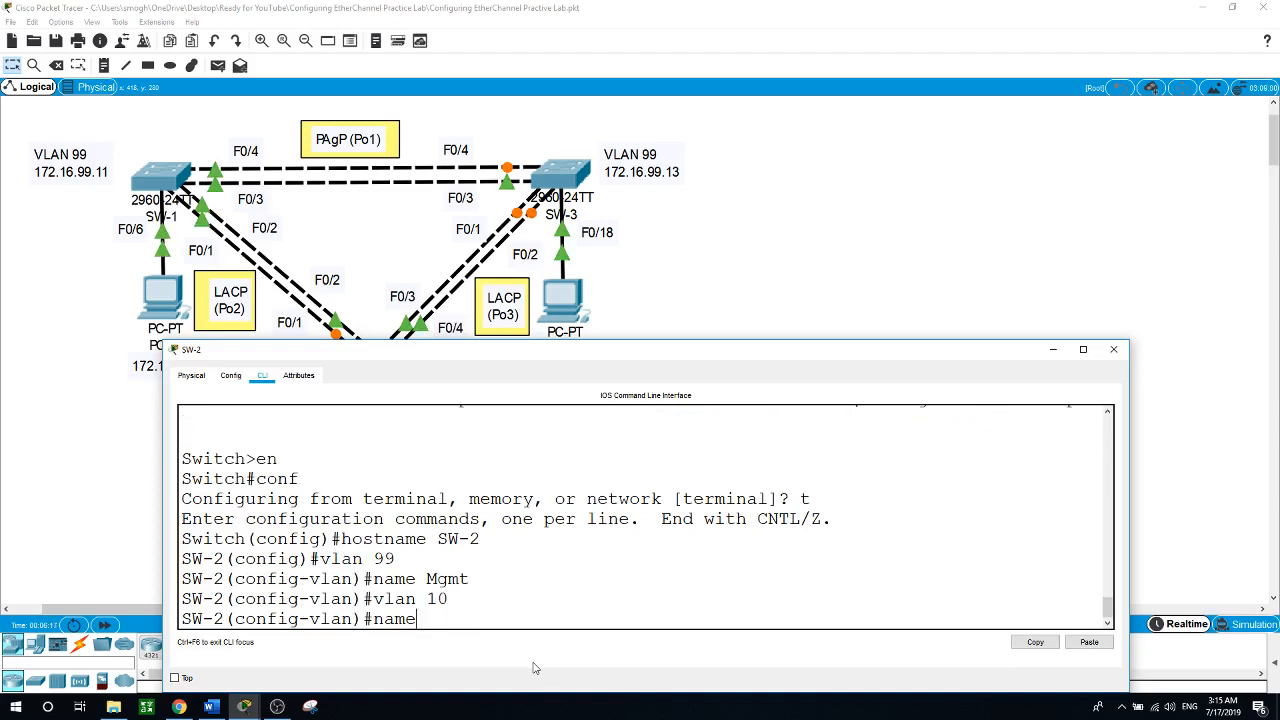
text(Staff)
key(Return)
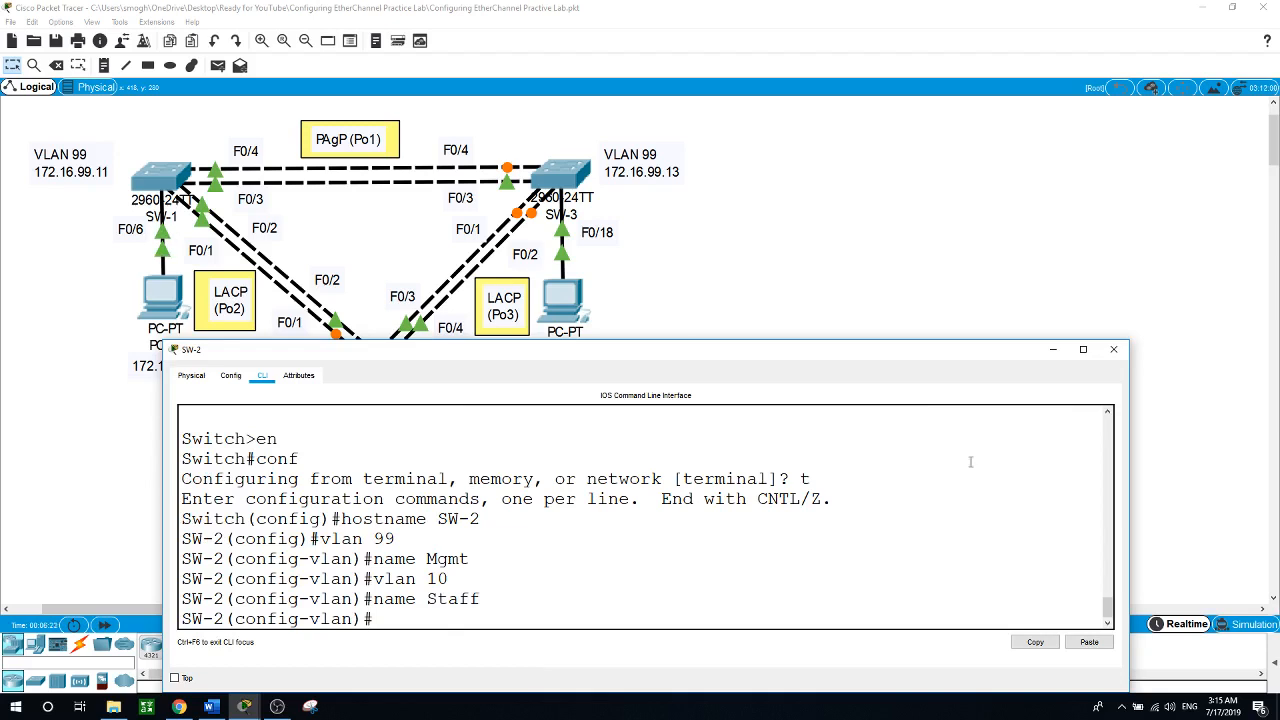
click(910, 235)
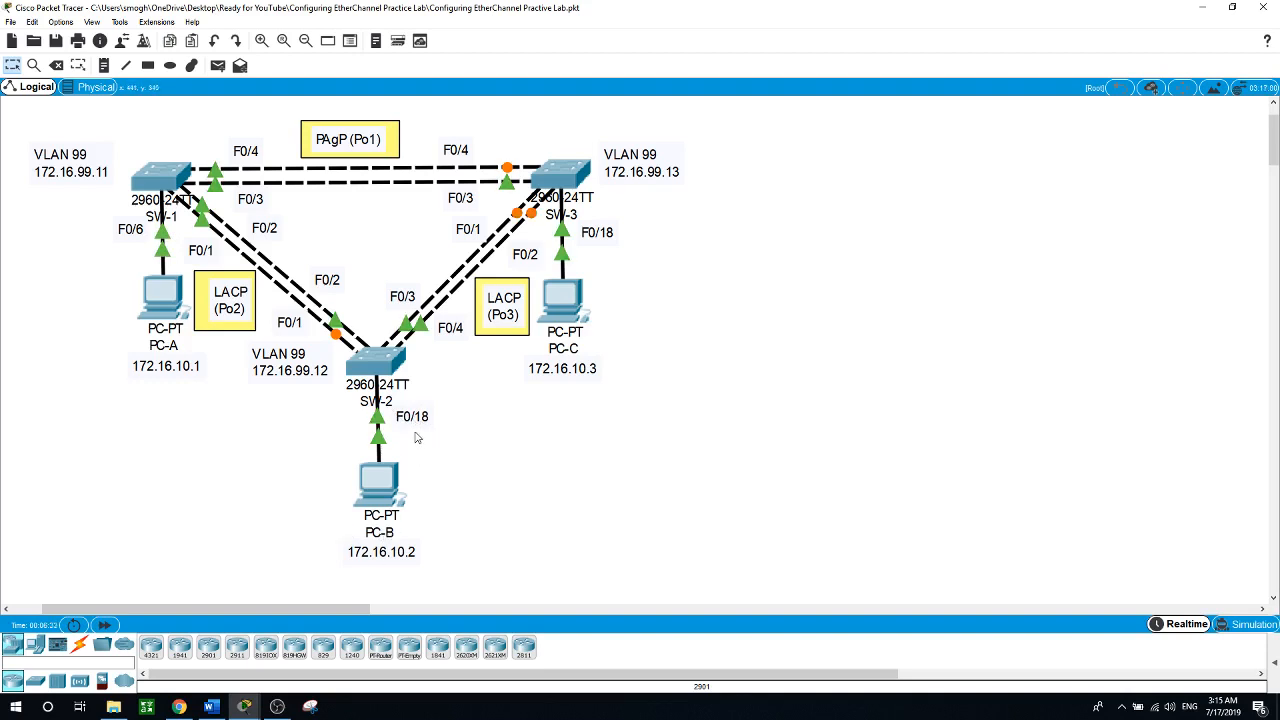
- Enter interface configuration for f0/18 on SW-2 and set the port to switchport mode access
click(377, 363)
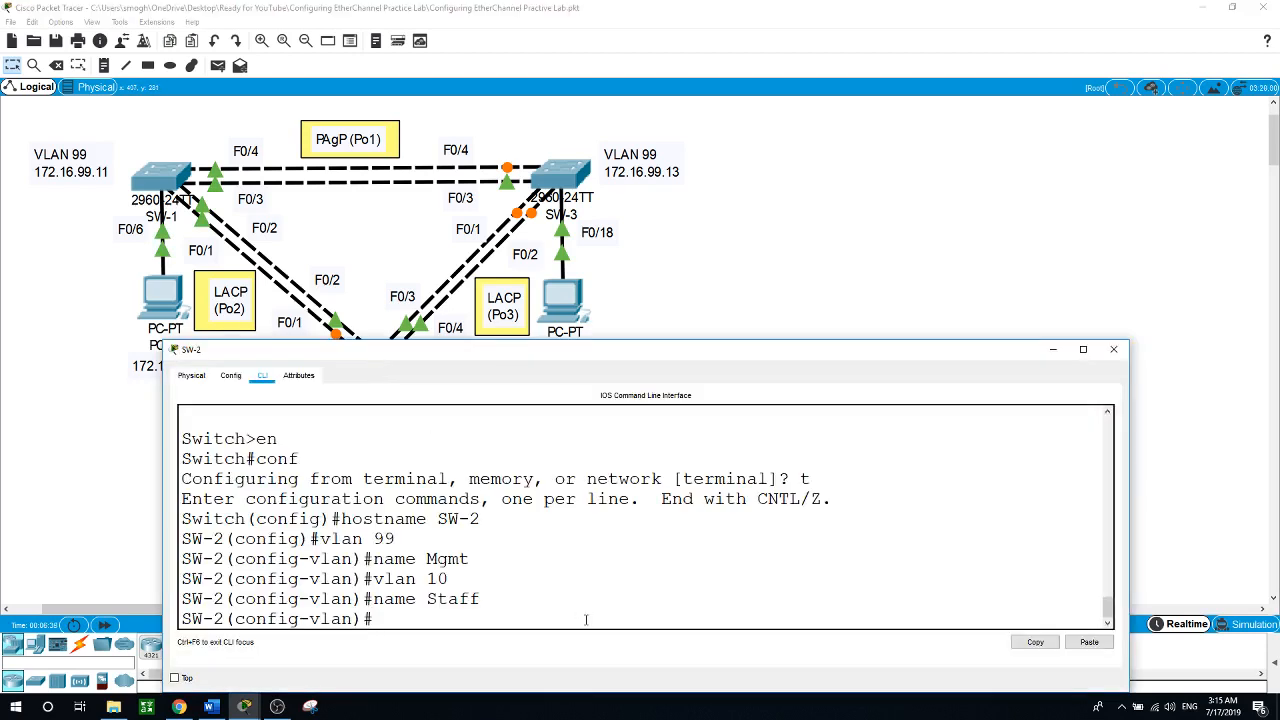
text(int f0/18)
key(Return)
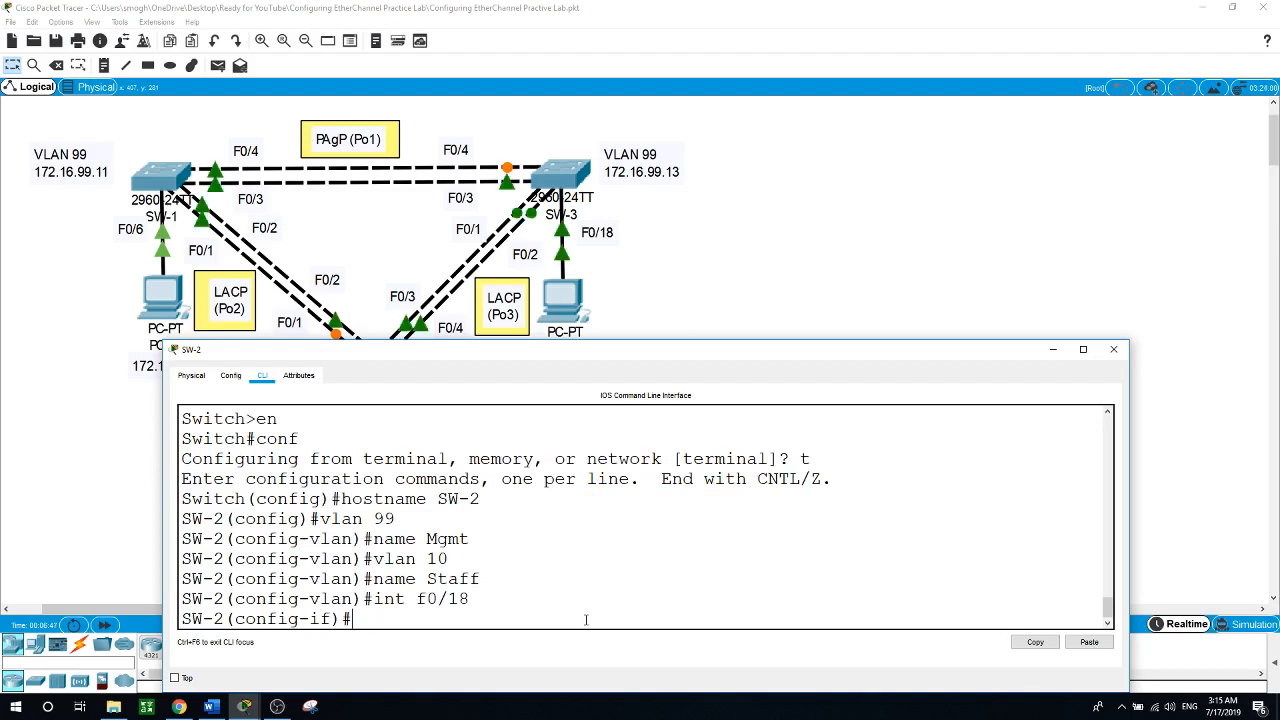
text(swi)
key(Tab)
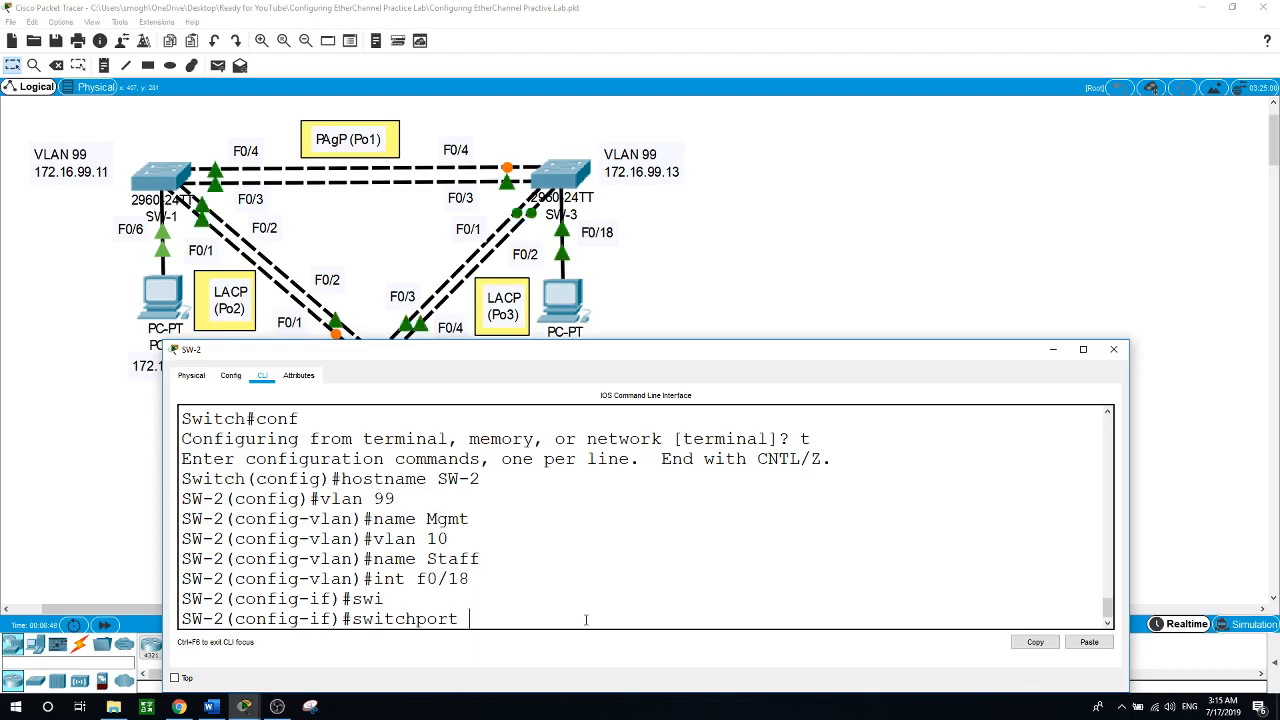
text(mo)
key(Tab)
text(ac)
key(Tab)
key(Return)
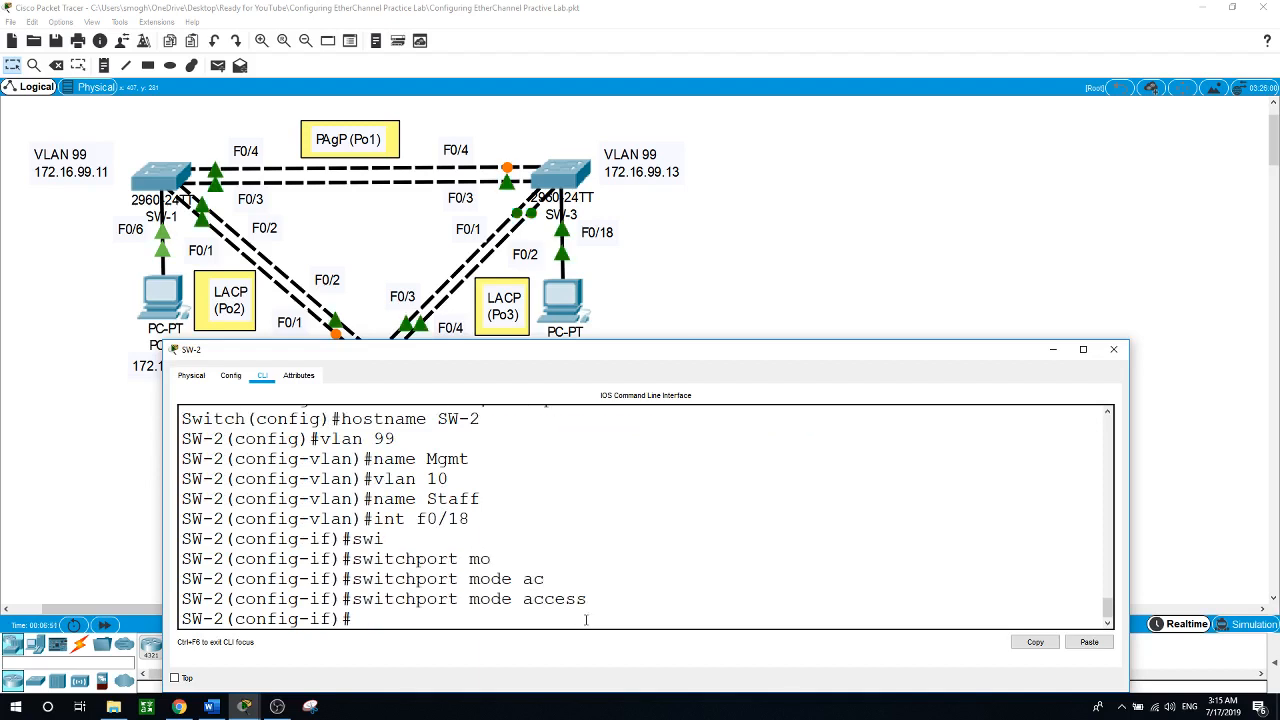
- Assign SW-2's f0/18 access port to VLAN 10
text(swi)
key(Tab)
text(ac)
key(Tab)
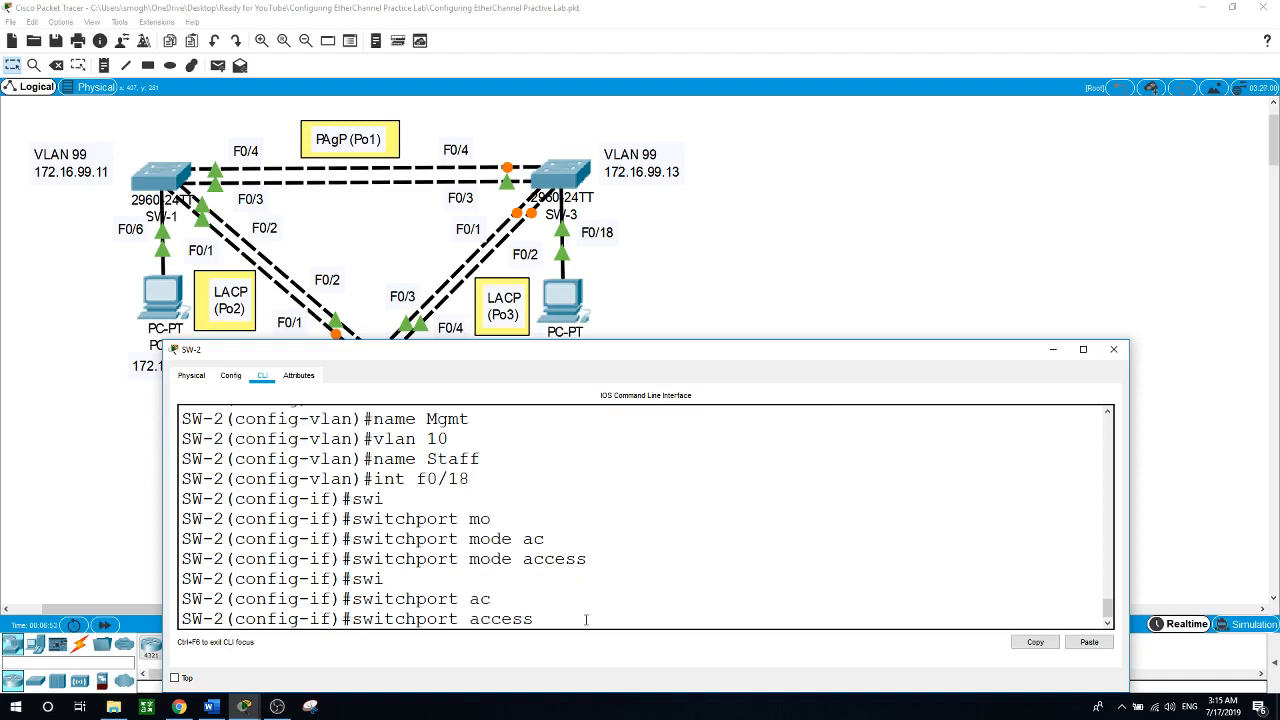
text(v)
key(Tab)
text(10)
key(Return)
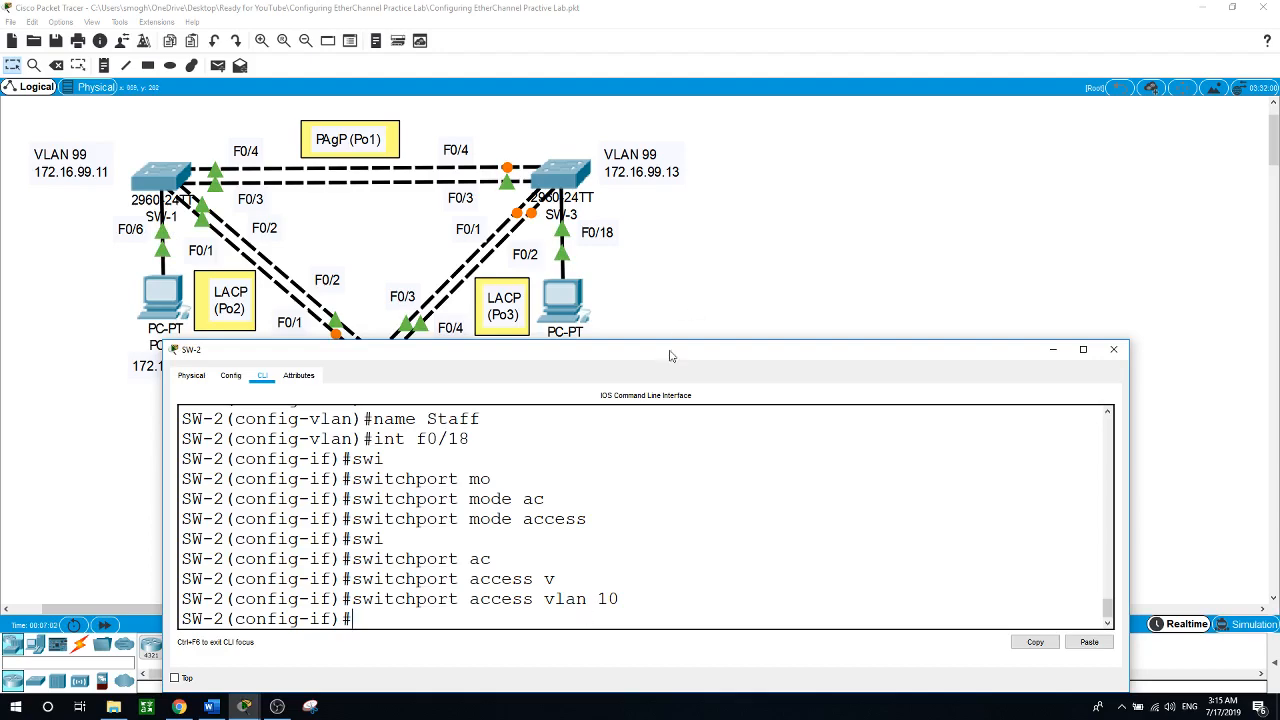
- Configure SW-2's VLAN 99 interface with IP address 172.16.99.12 and mask 255.255.255.0, and enable it with no shut
drag(672, 355, 622, 475)
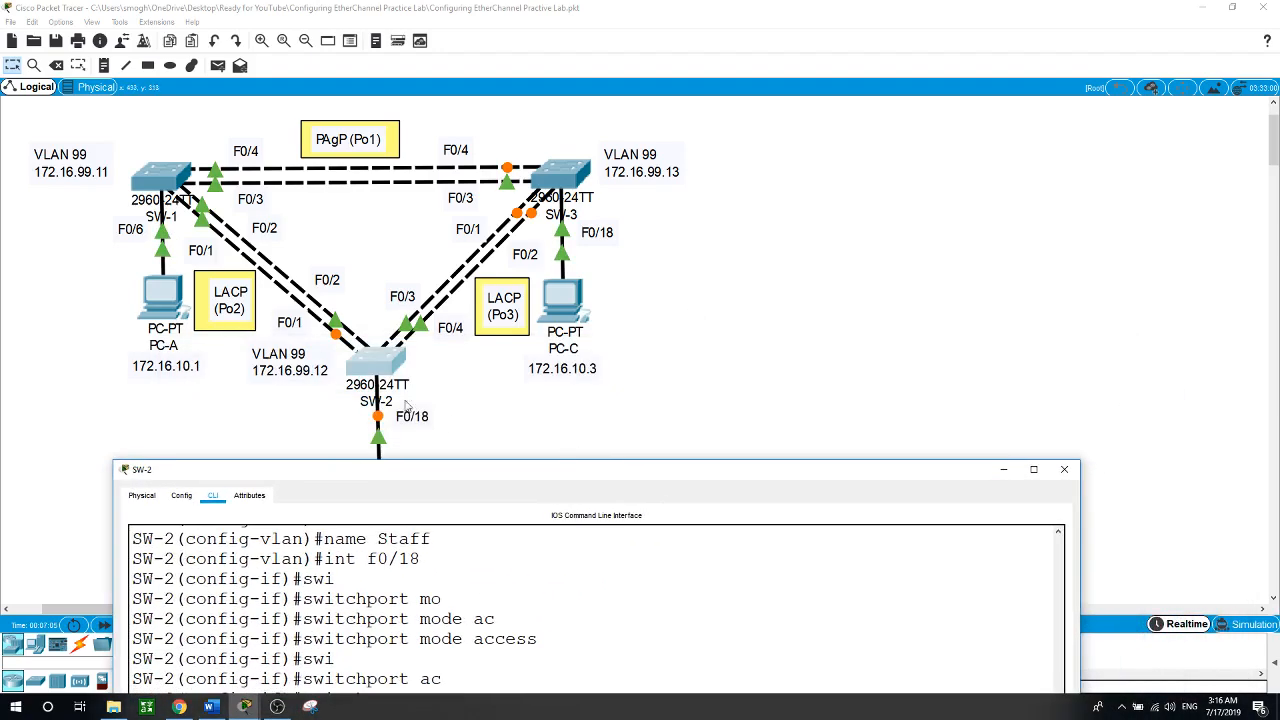
drag(478, 472, 544, 275)
text(int vl)
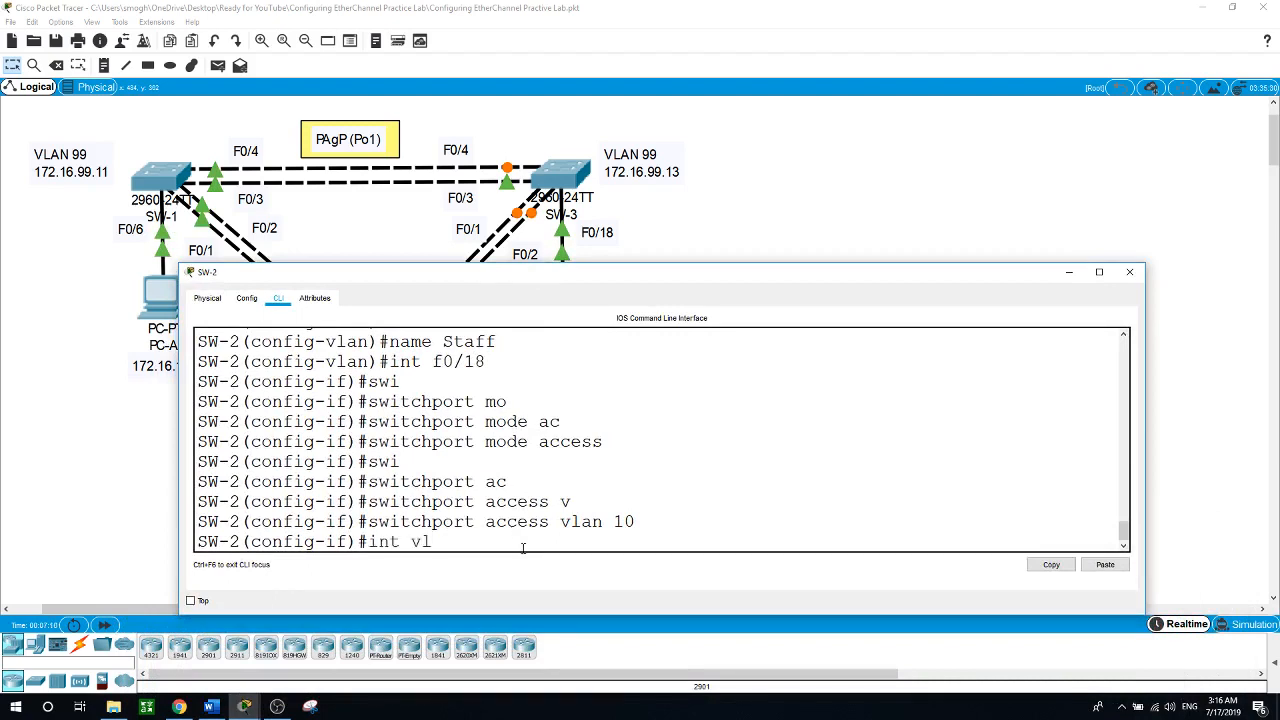
key(Tab)
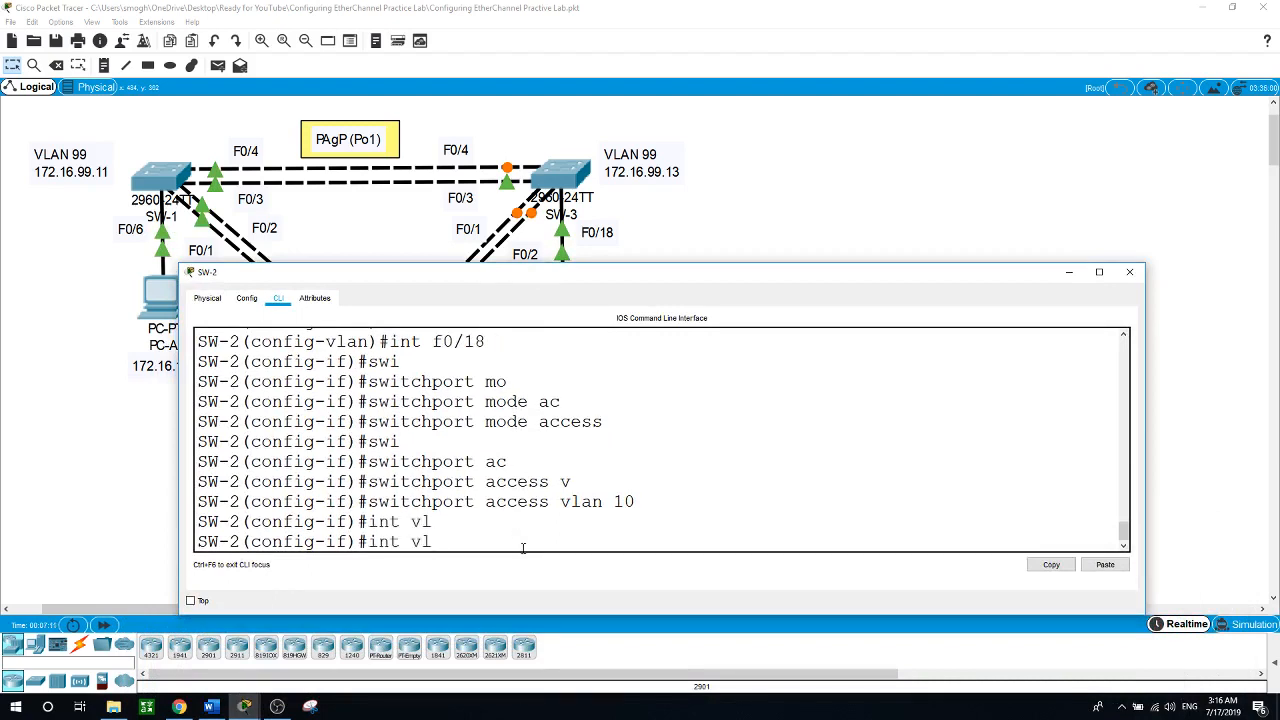
text(an 99)
key(Return)
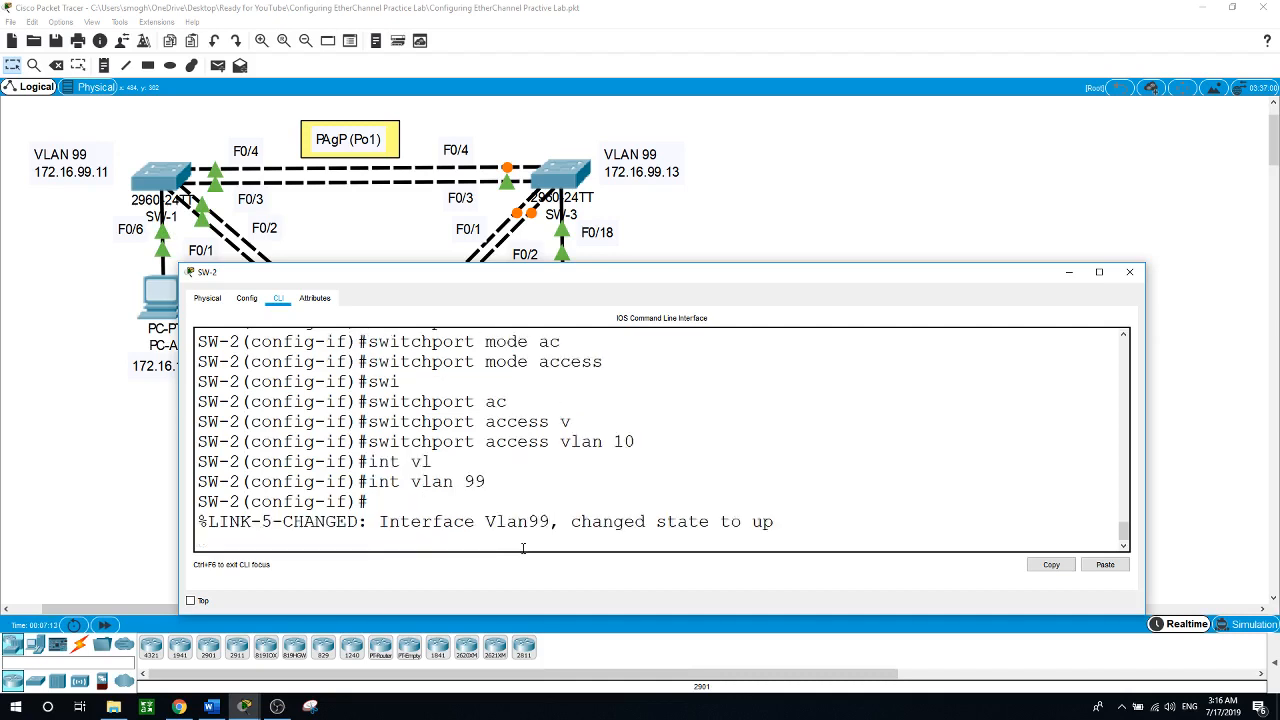
text(ip address 172.16.99.1)
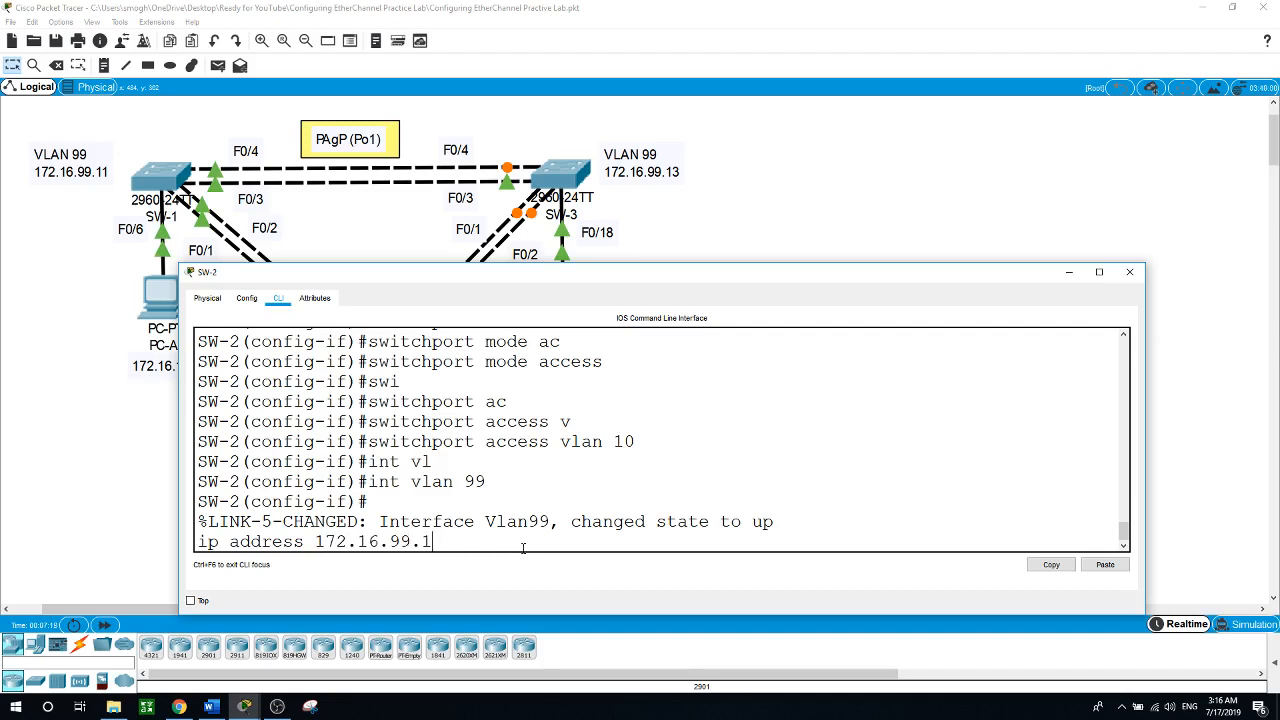
text(2 255.255.255.0)
key(Return)
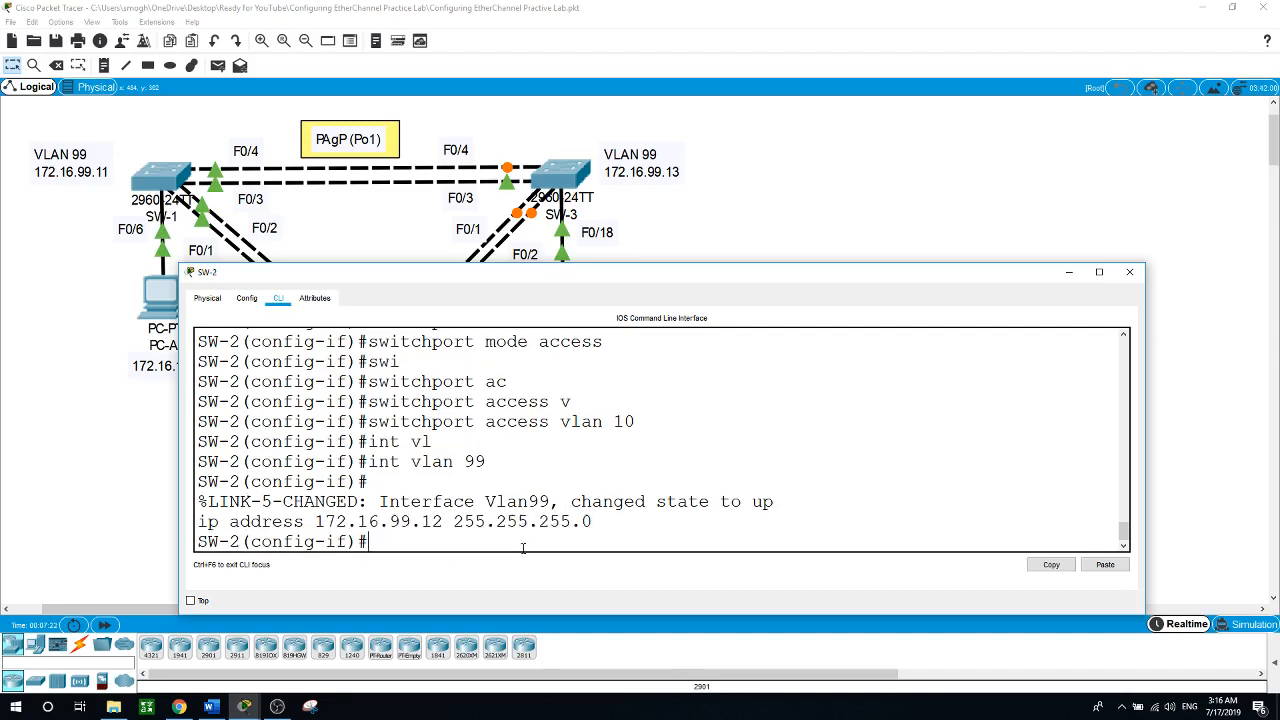
text(no shut)
key(Return)
key(Return)
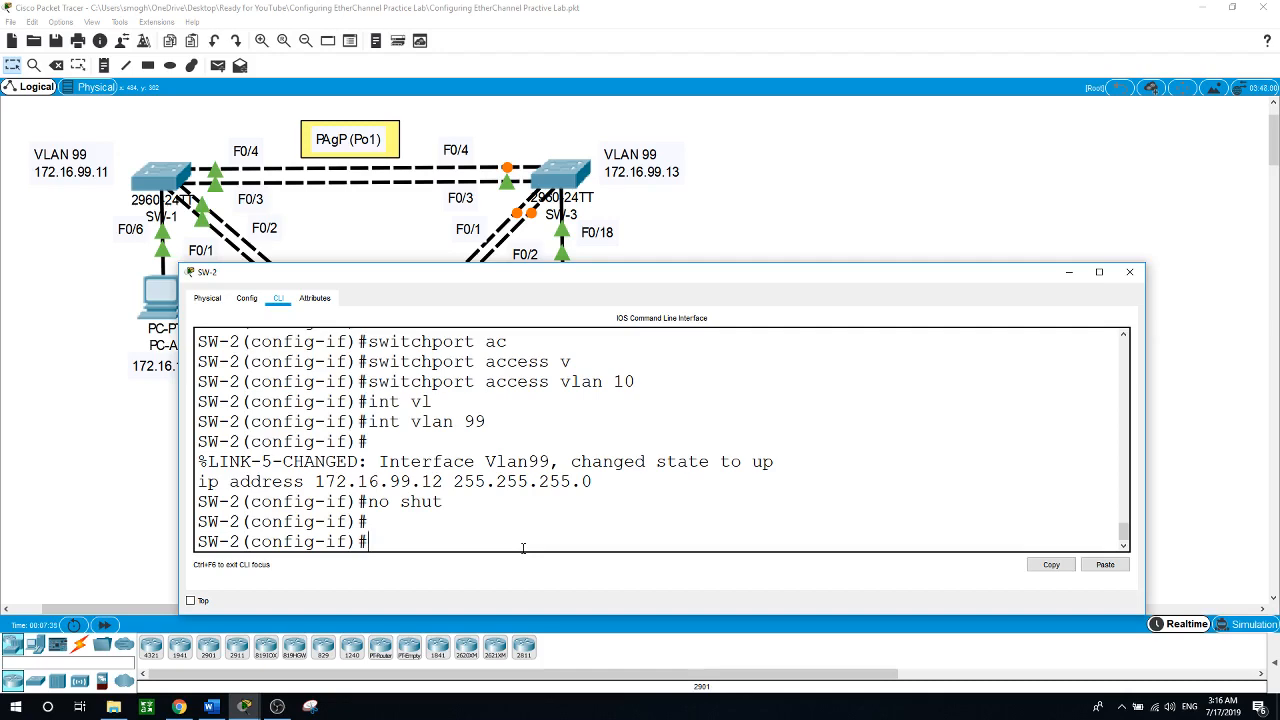
- Switch to the command line of SW-3, enter global configuration mode and set its hostname to SW-3
click(663, 255)
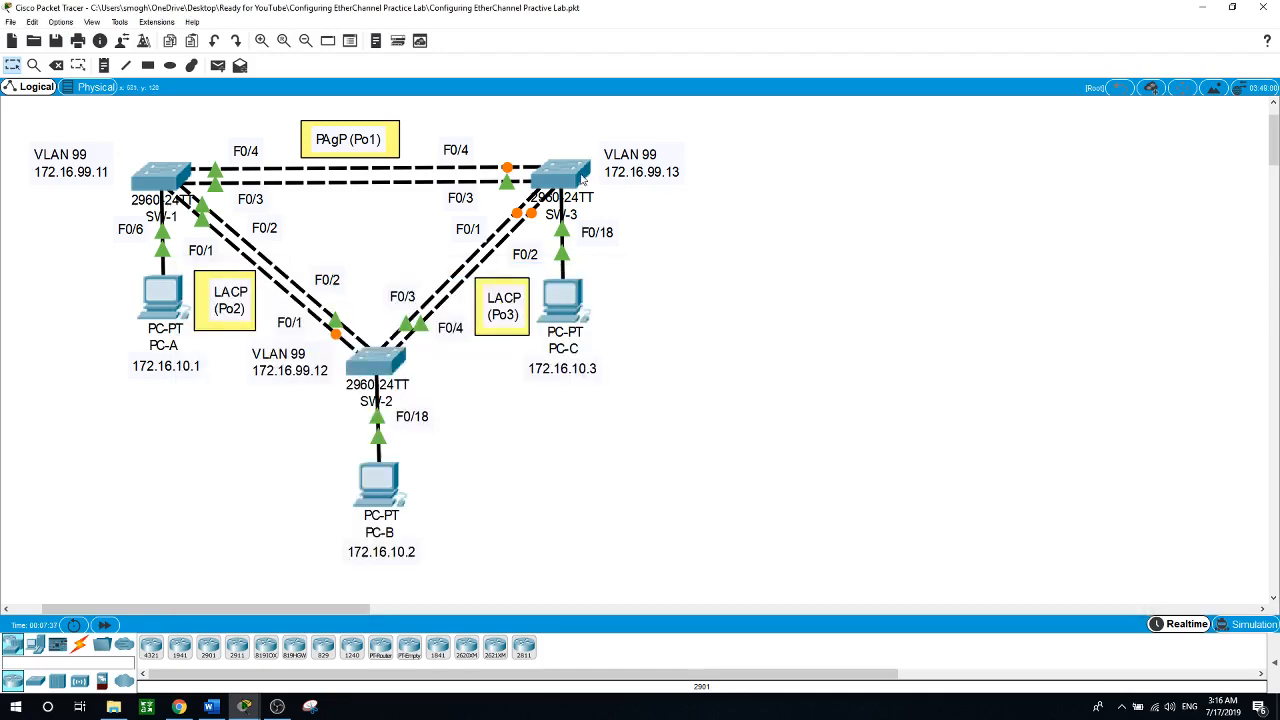
click(578, 182)
key(Return)
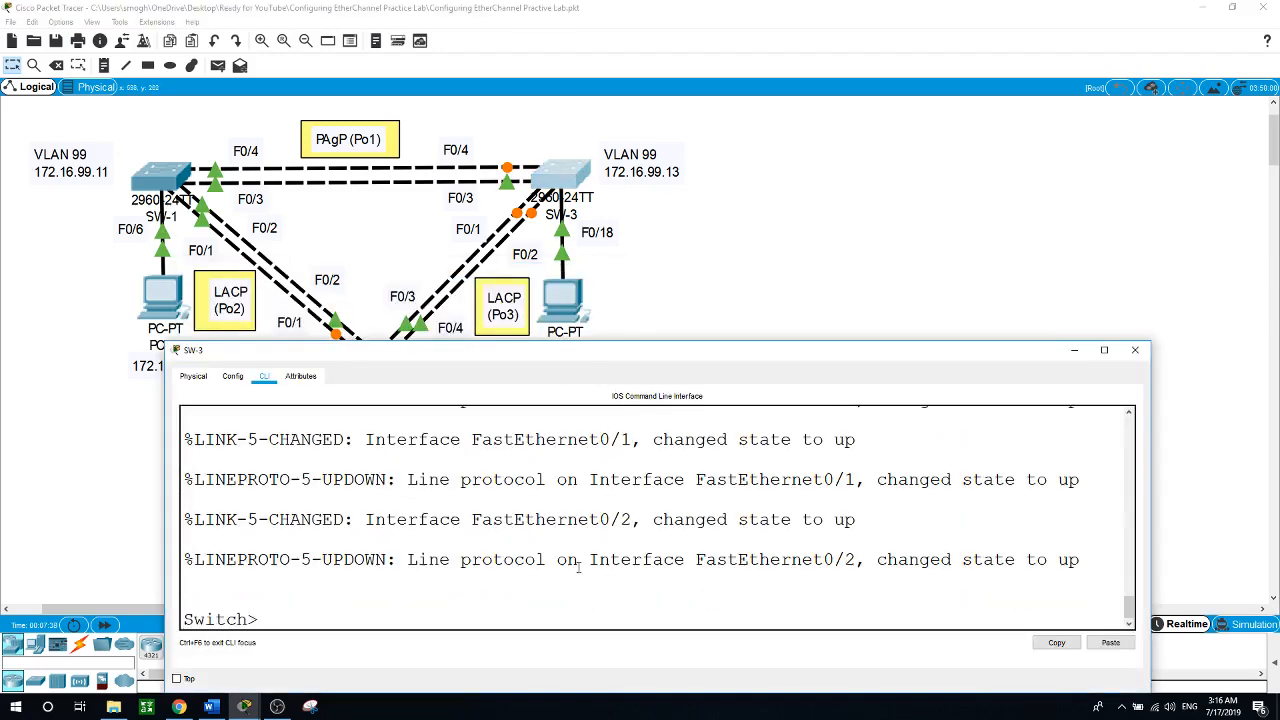
text(en)
key(Return)
text(conf t)
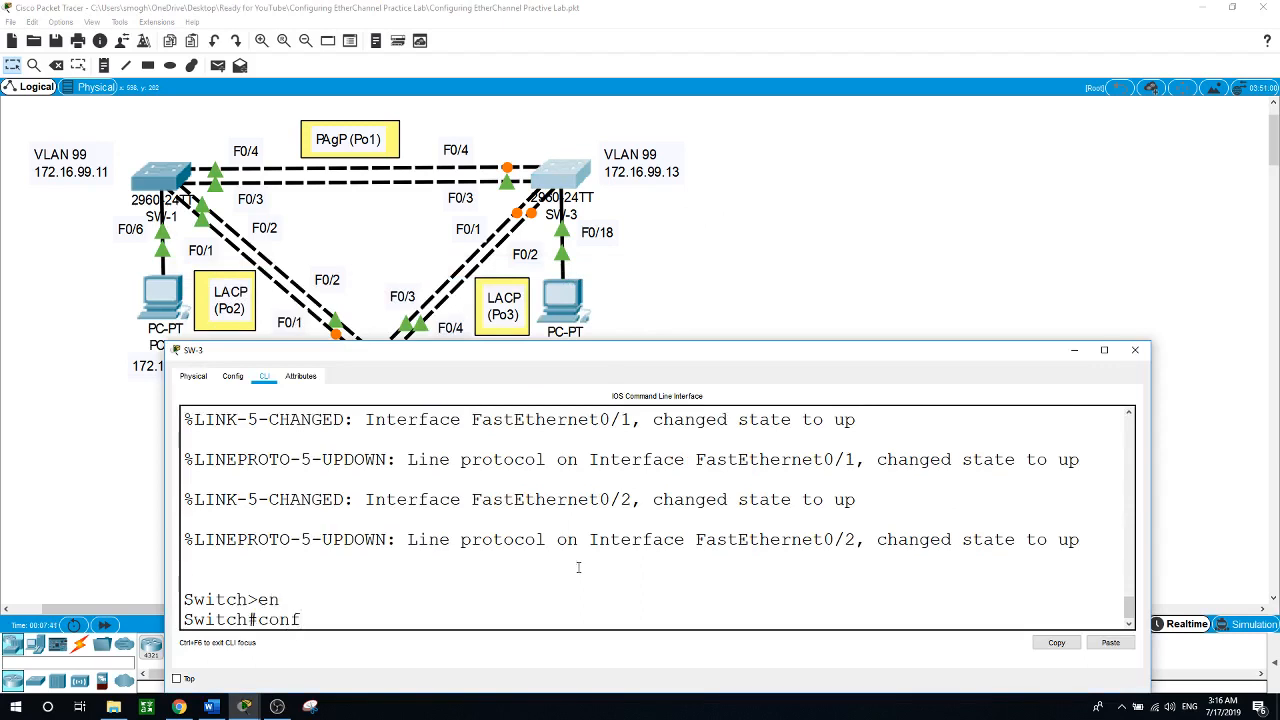
key(Return)
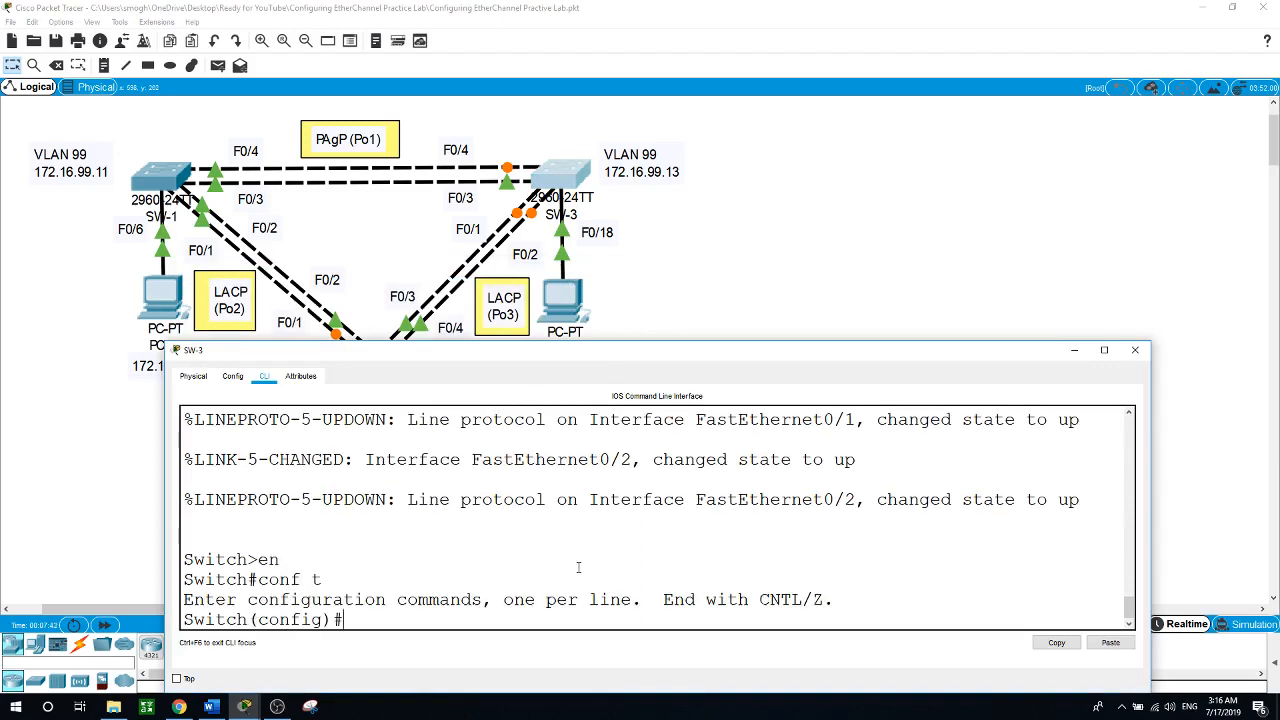
text(hostname SW-3)
key(Return)
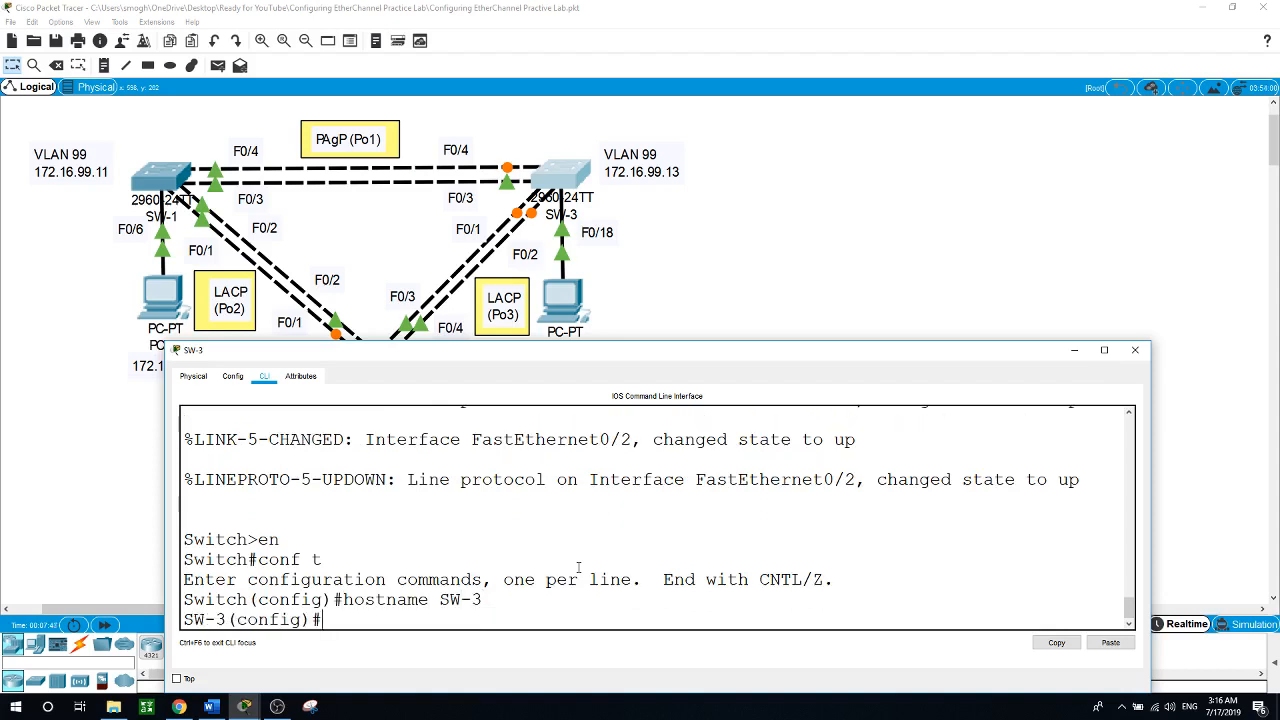
- Create VLAN 99 on SW-3 and name it Mgmt
text(vlan 99)
key(Return)
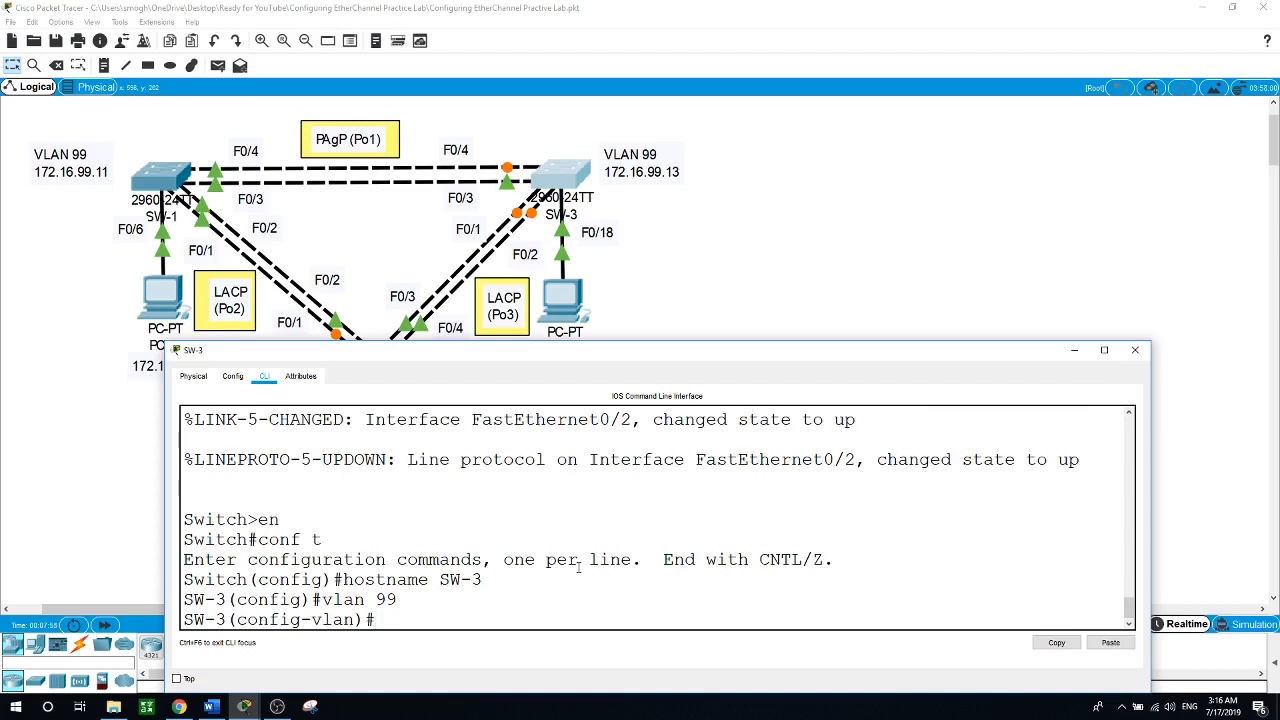
text(name Mgmt)
key(Return)
- Create VLAN 10 on SW-3 and name it Staff
text(vlan 1)
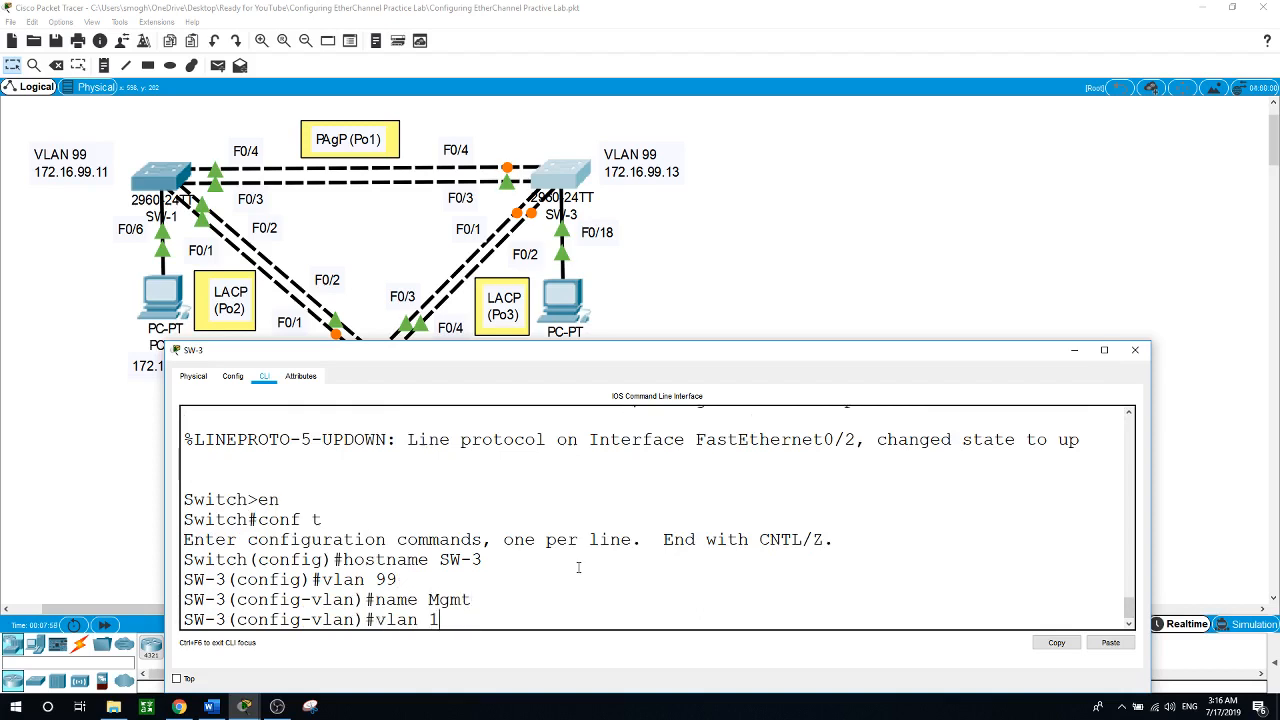
text(0)
key(Return)
text(name )
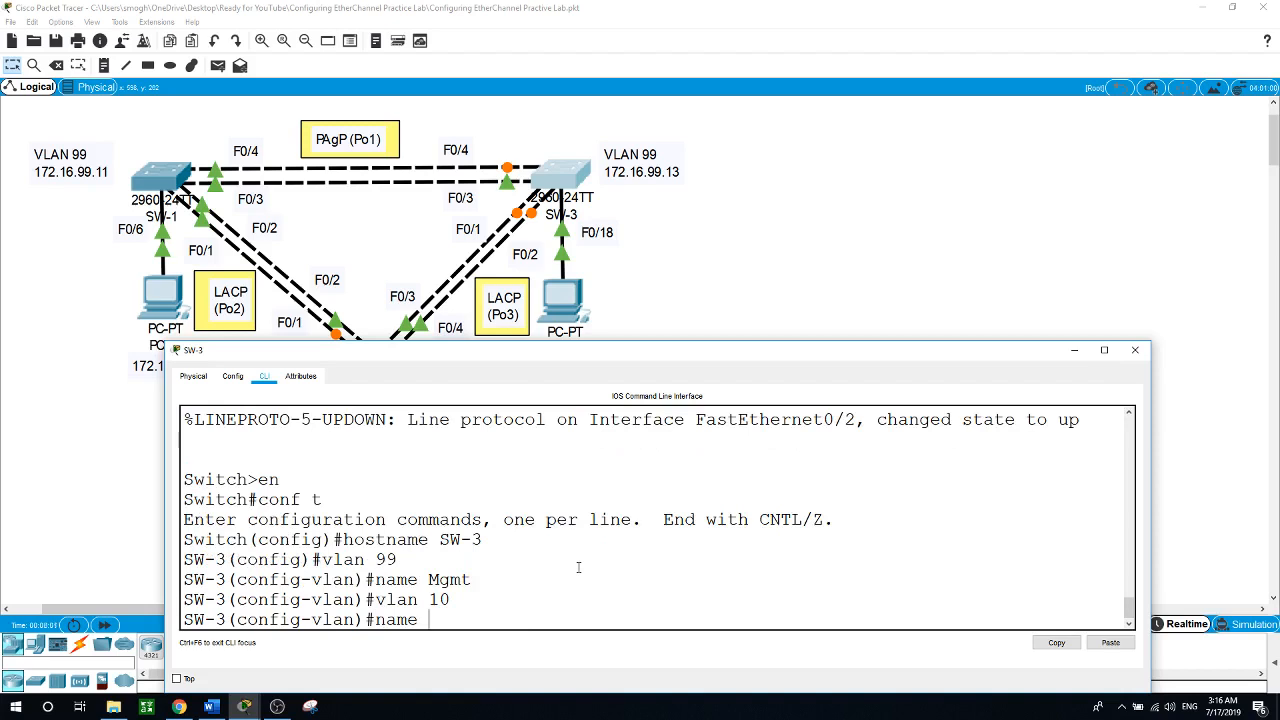
text(Staff)
key(Return)
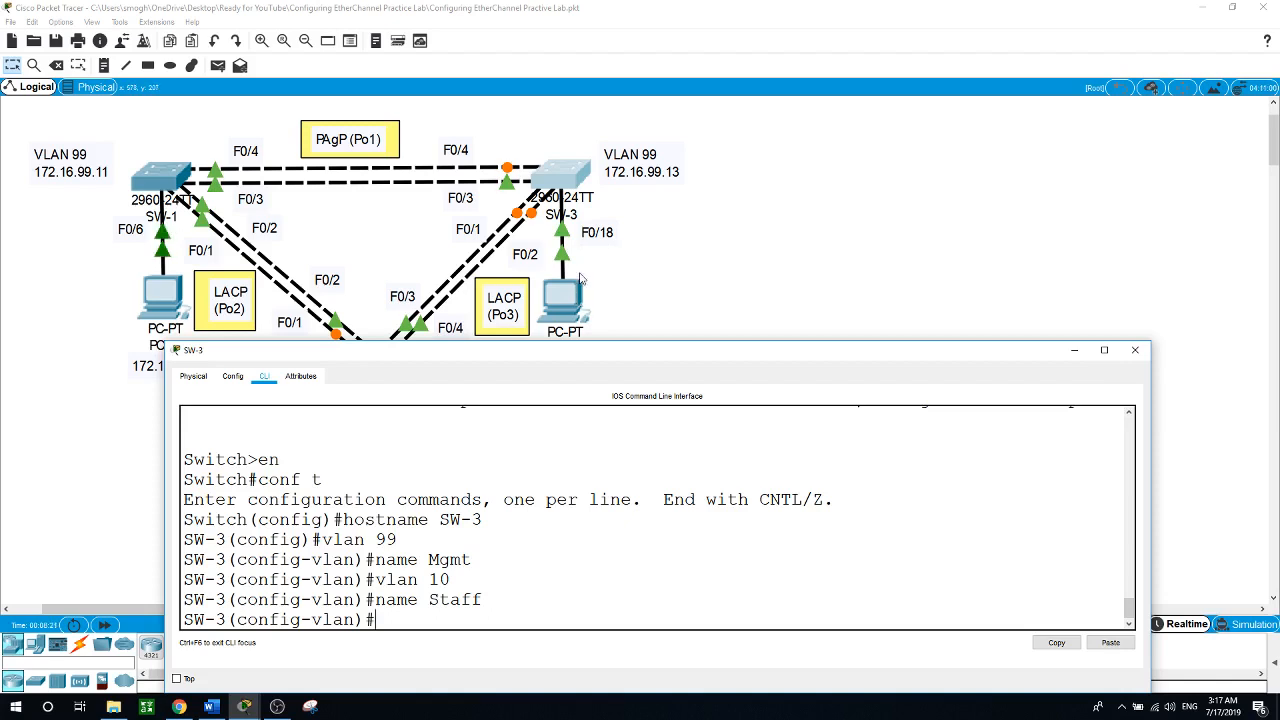
- Enter interface configuration mode for f0/18 on SW-3
click(567, 176)
text(int f0/18)
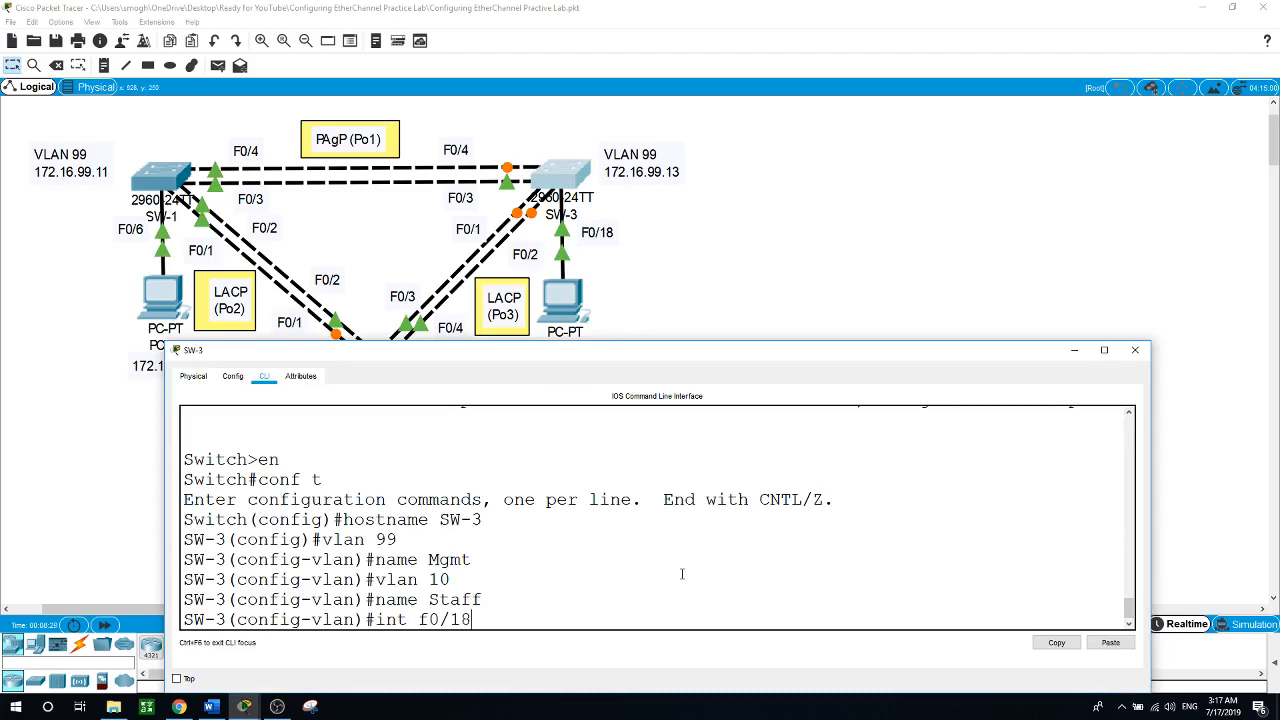
key(Return)
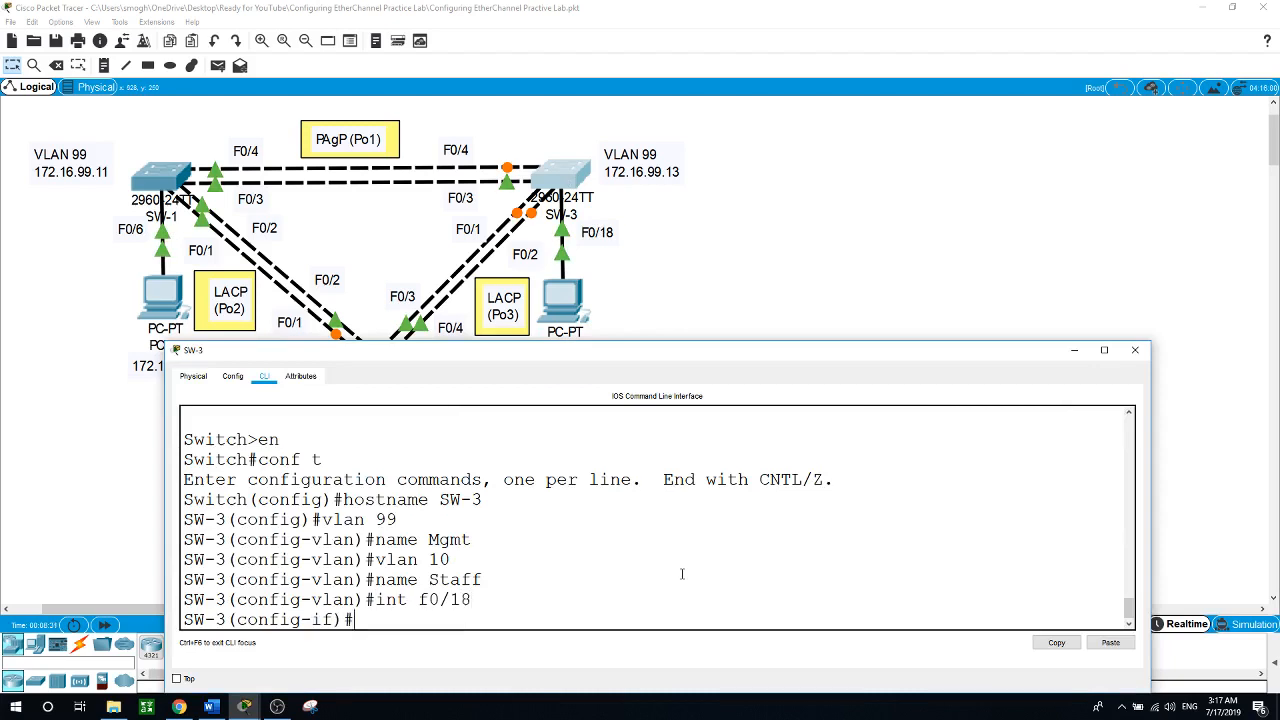
text(ip add)
key(BackSpace)
key(BackSpace)
key(BackSpace)
key(BackSpace)
key(BackSpace)
key(BackSpace)
- Set SW-3's f0/18 port to switchport mode access
text(swi)
key(Tab)
text(mo)
key(Tab)
text(ac)
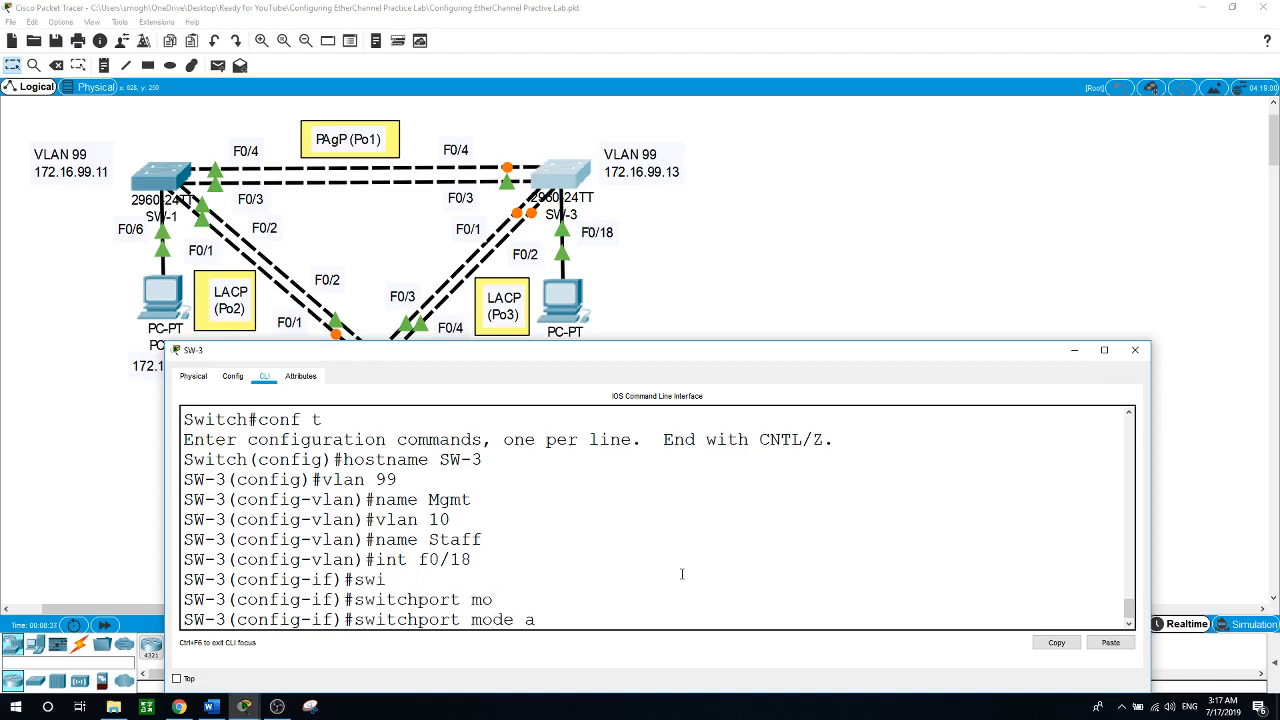
key(Tab)
key(Return)
- Assign SW-3's f0/18 access port to VLAN 10
text(swi)
key(Tab)
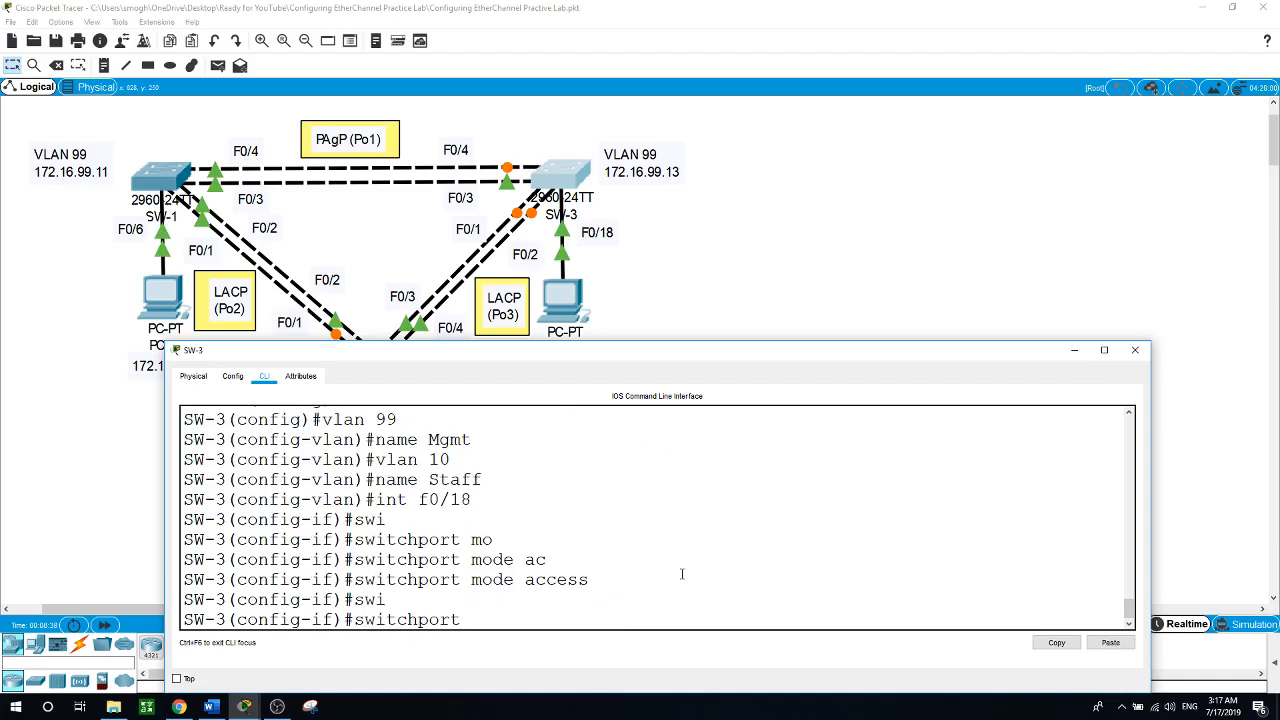
text(ac)
key(Tab)
text(v)
key(Tab)
text(10)
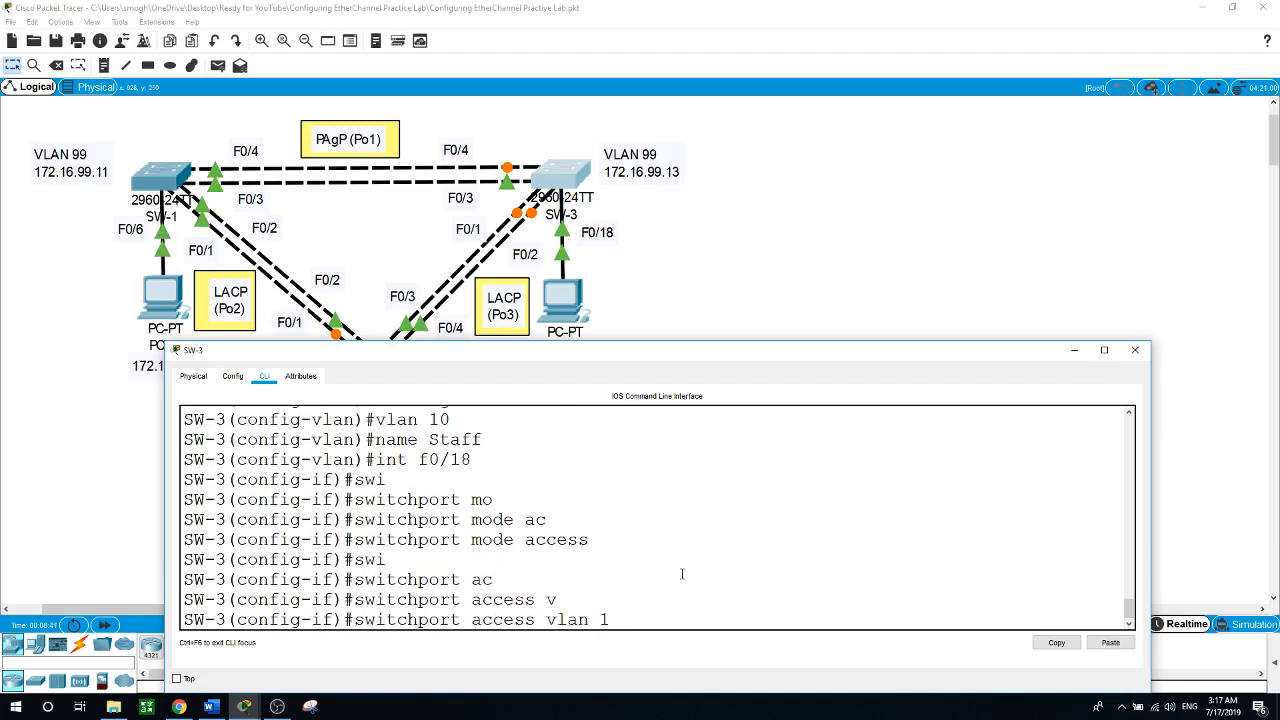
key(Return)
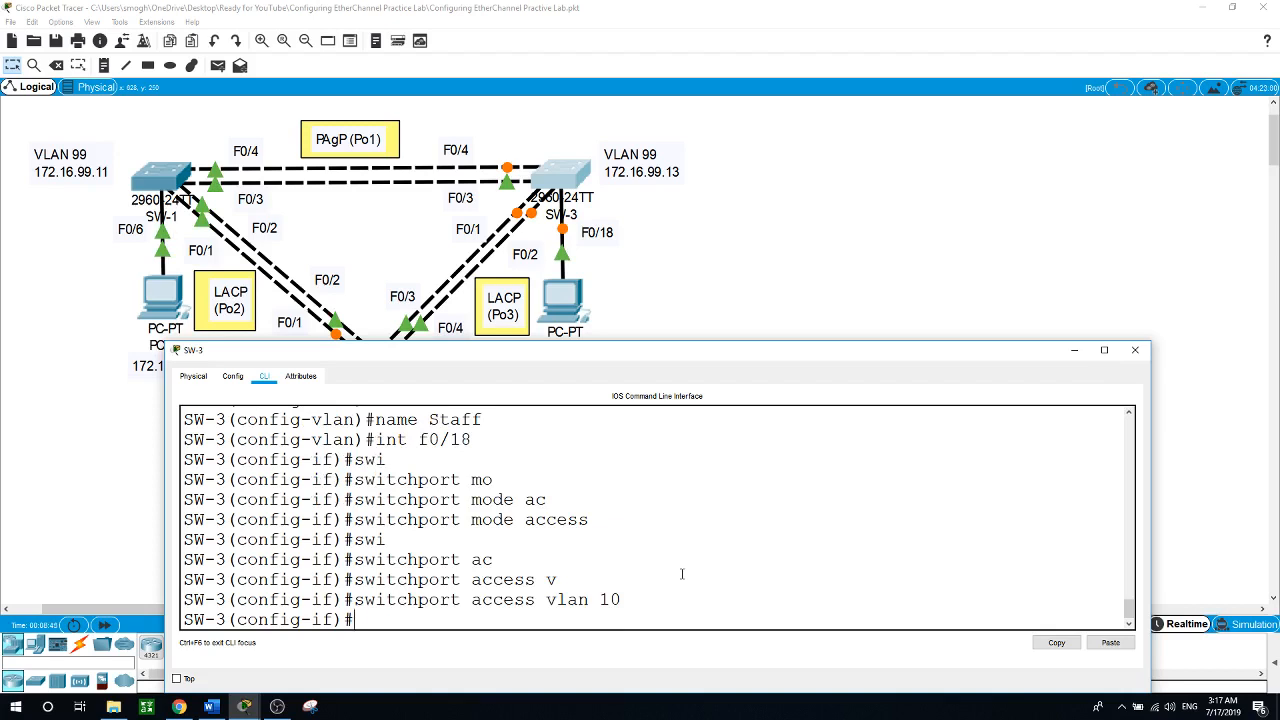
- Configure SW-3's VLAN 99 interface with IP address 172.16.99.13 and mask 255.255.255.0, and enable it with no shut
text(int vlan 99)
key(Return)
text(ip addres)
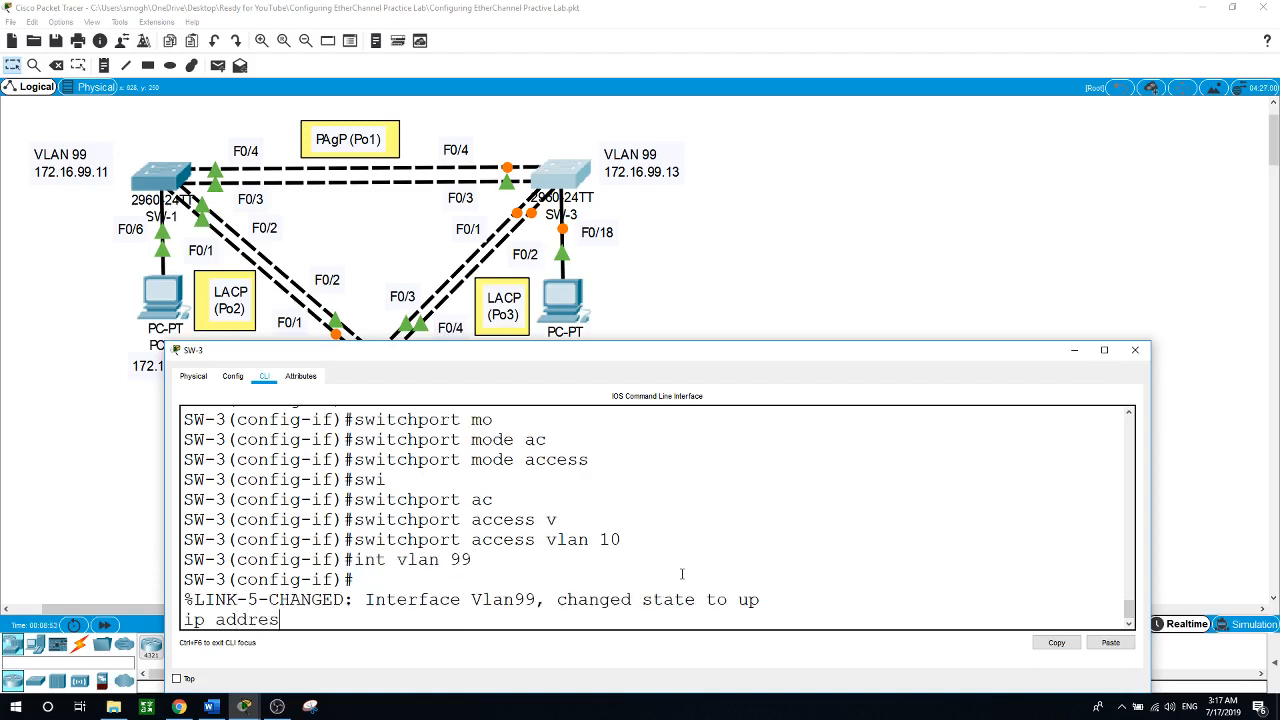
text(s 172.16.99.13 25)
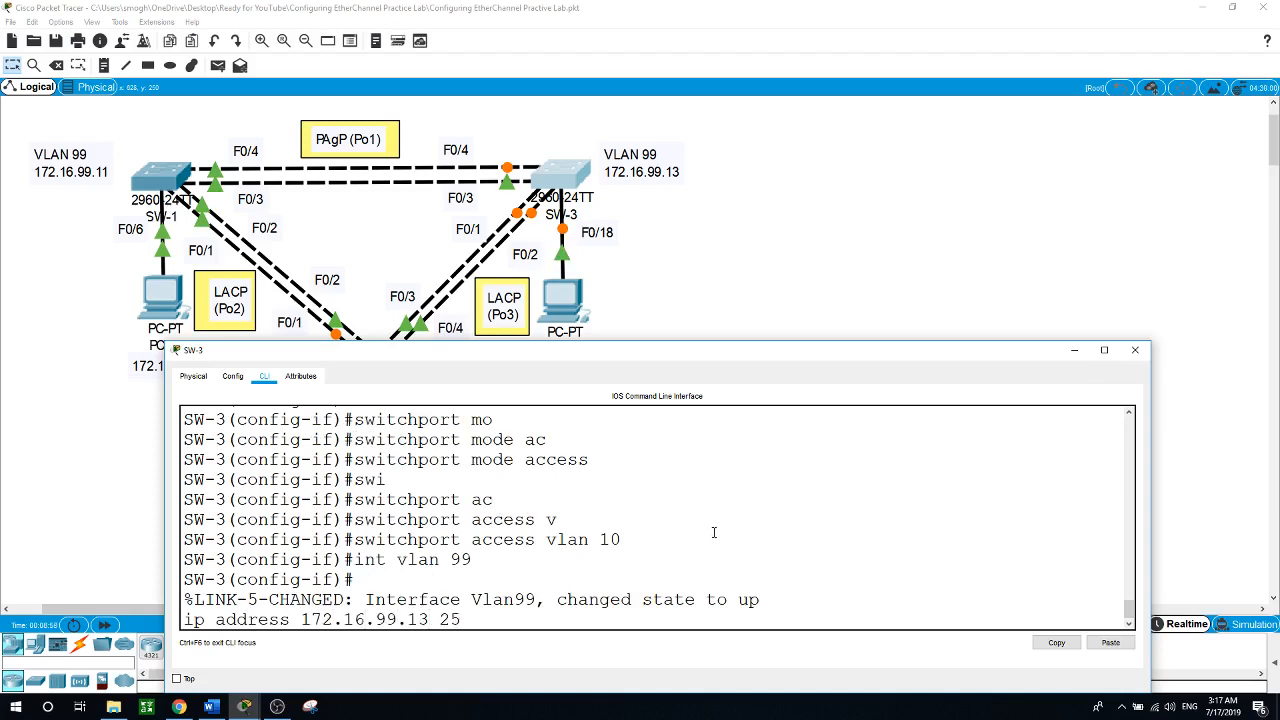
text(5.255.255.255.0)
key(Return)
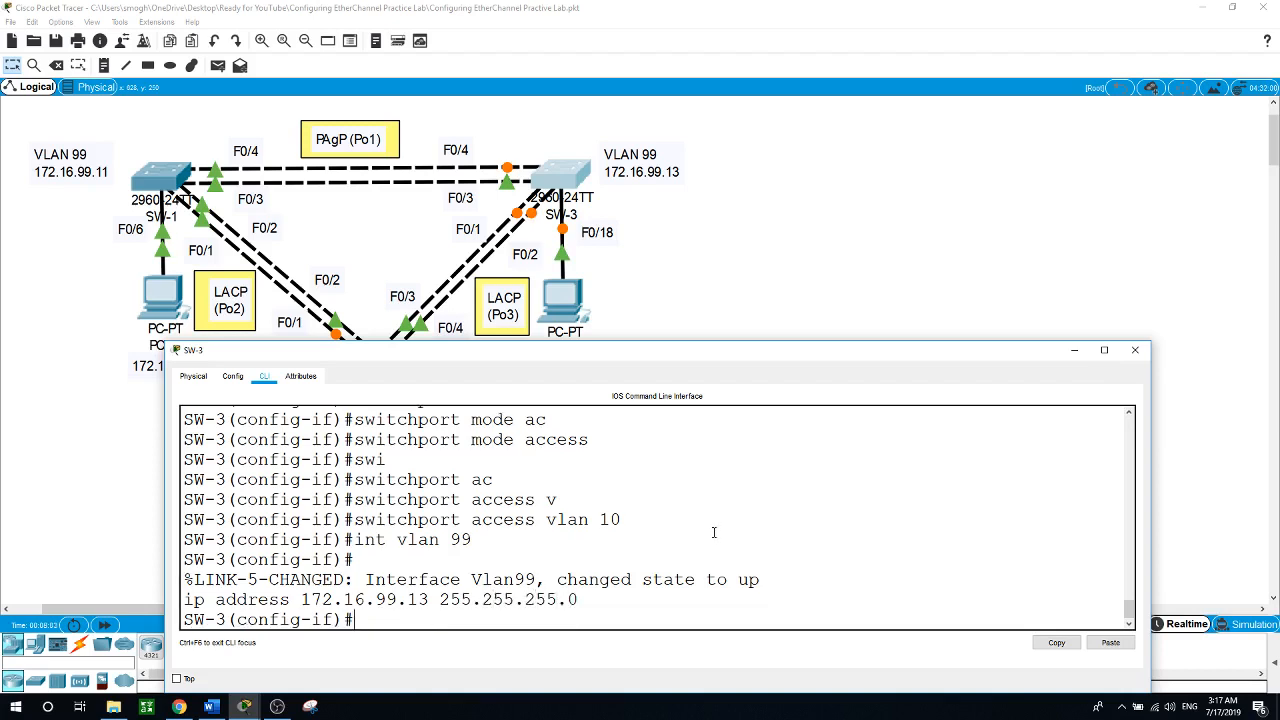
text(no shut)
key(Return)
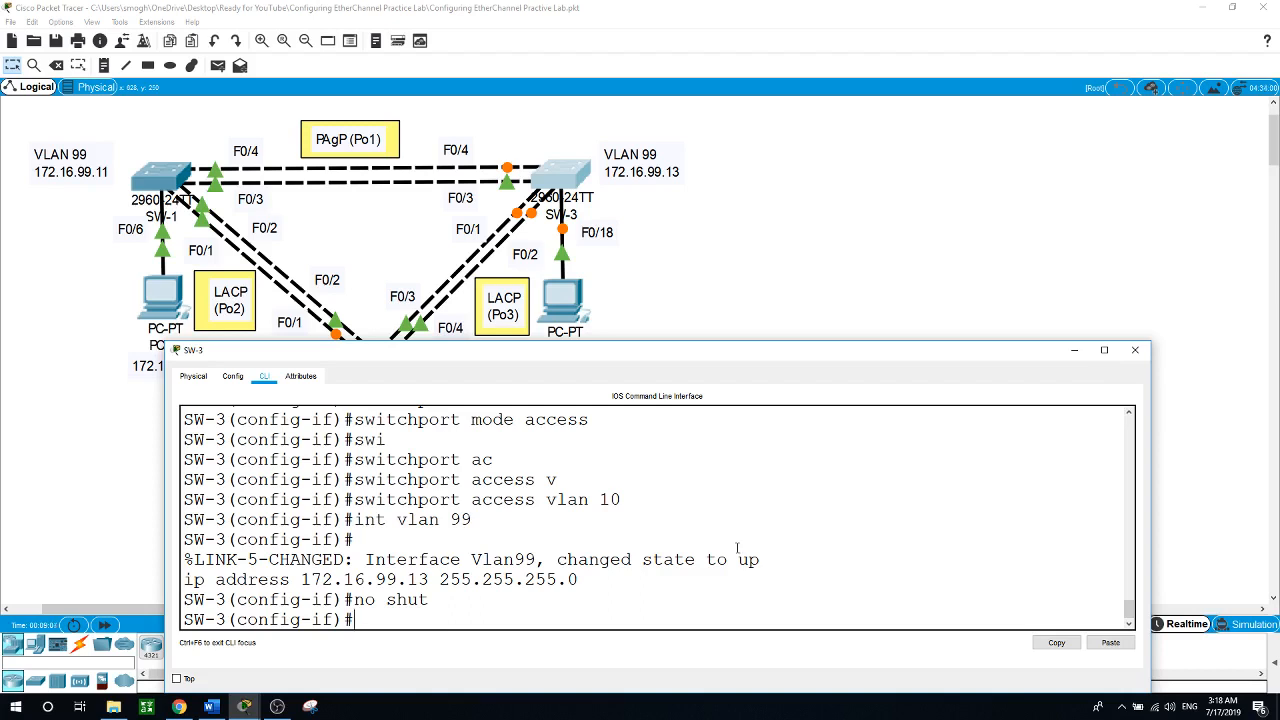
- Return to the topology and open PC-A's IP configuration to examine its address settings
click(879, 205)
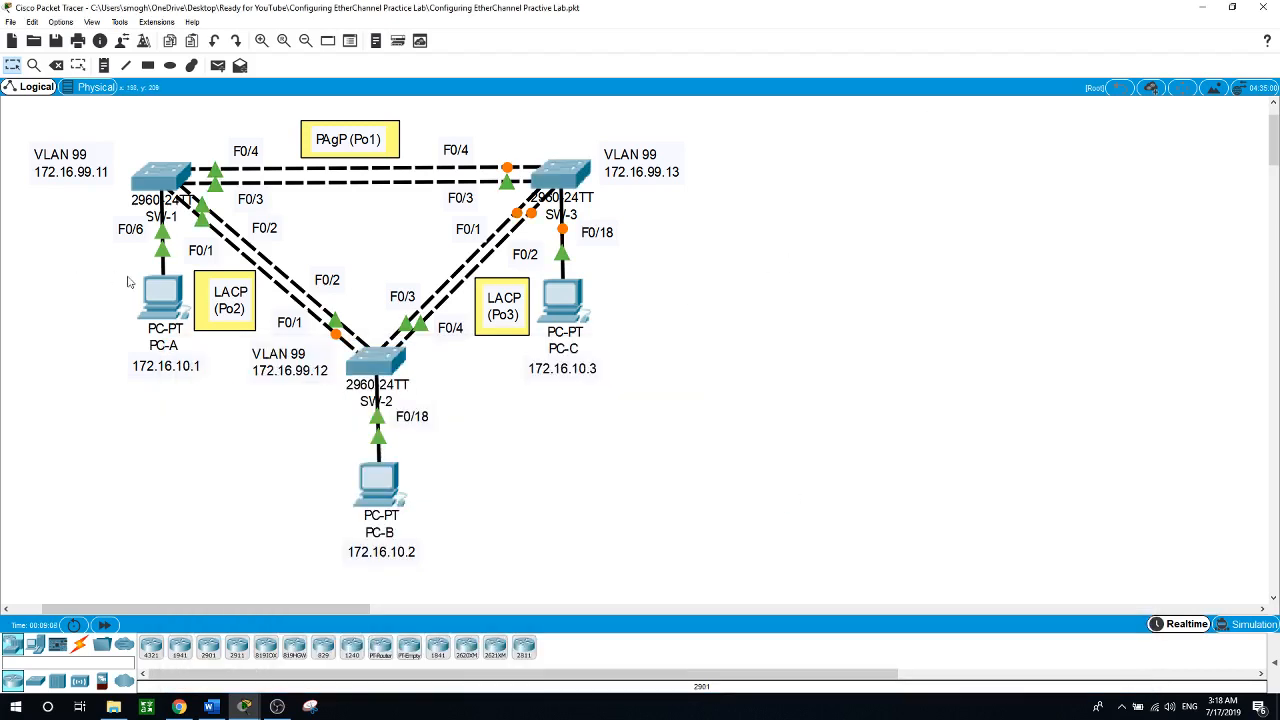
click(160, 295)
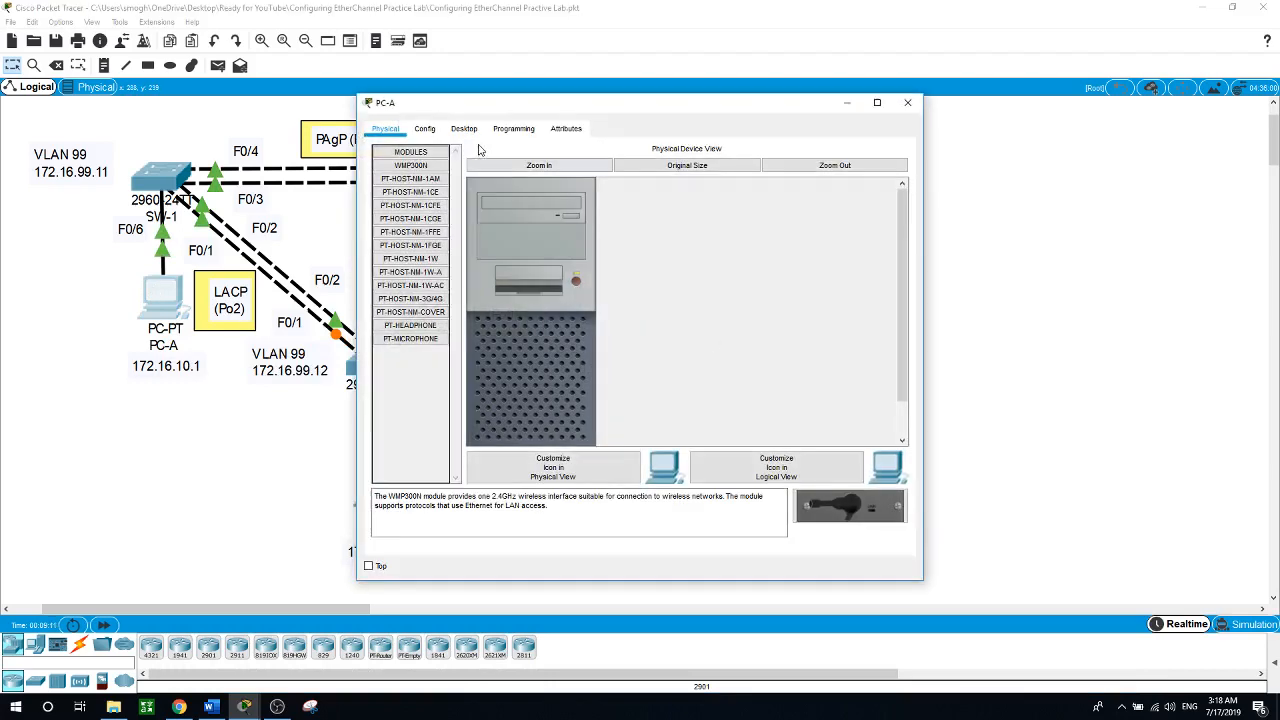
click(464, 130)
click(425, 169)
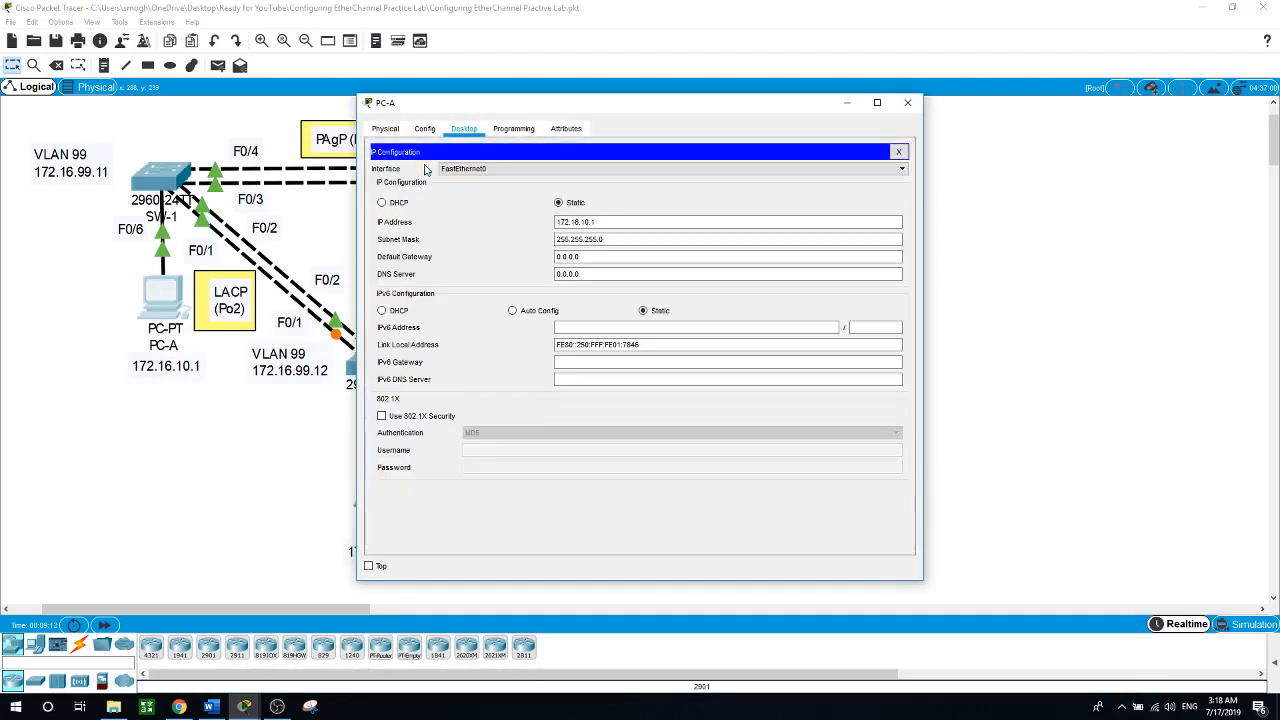
- Leave PC-A's settings and open PC-B's IP configuration to examine its address settings
click(273, 452)
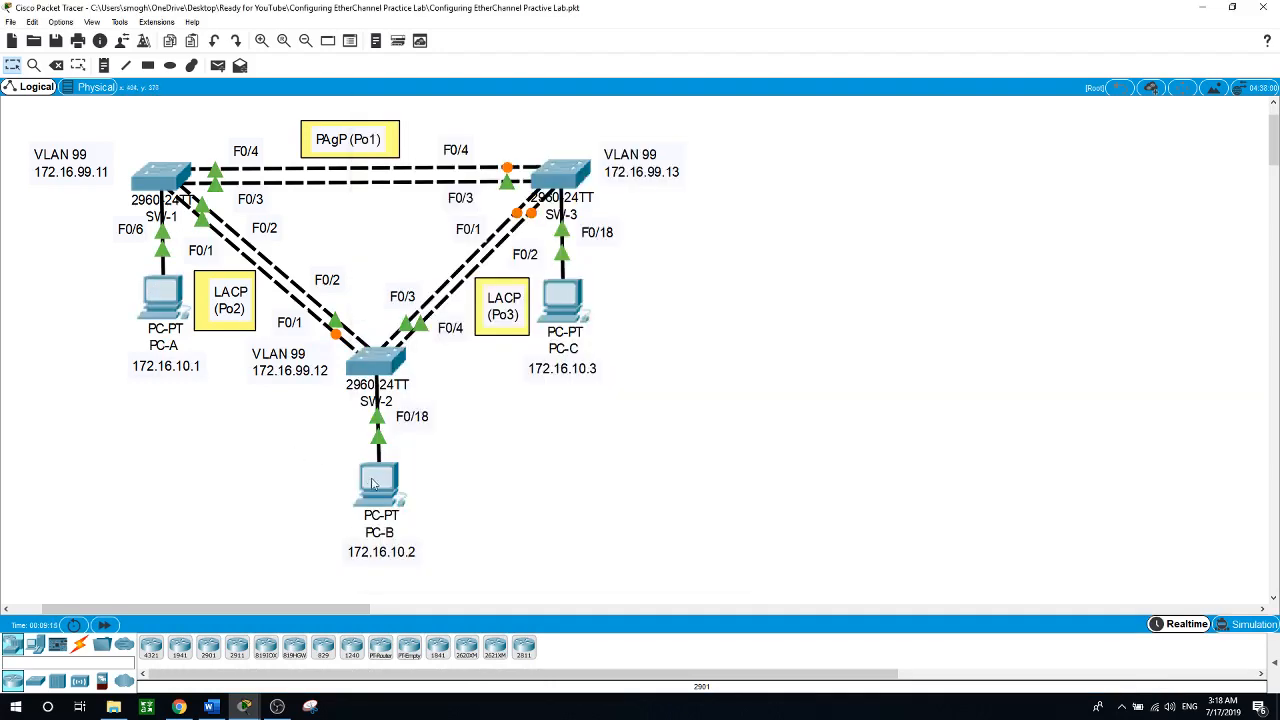
click(373, 484)
click(464, 129)
click(432, 232)
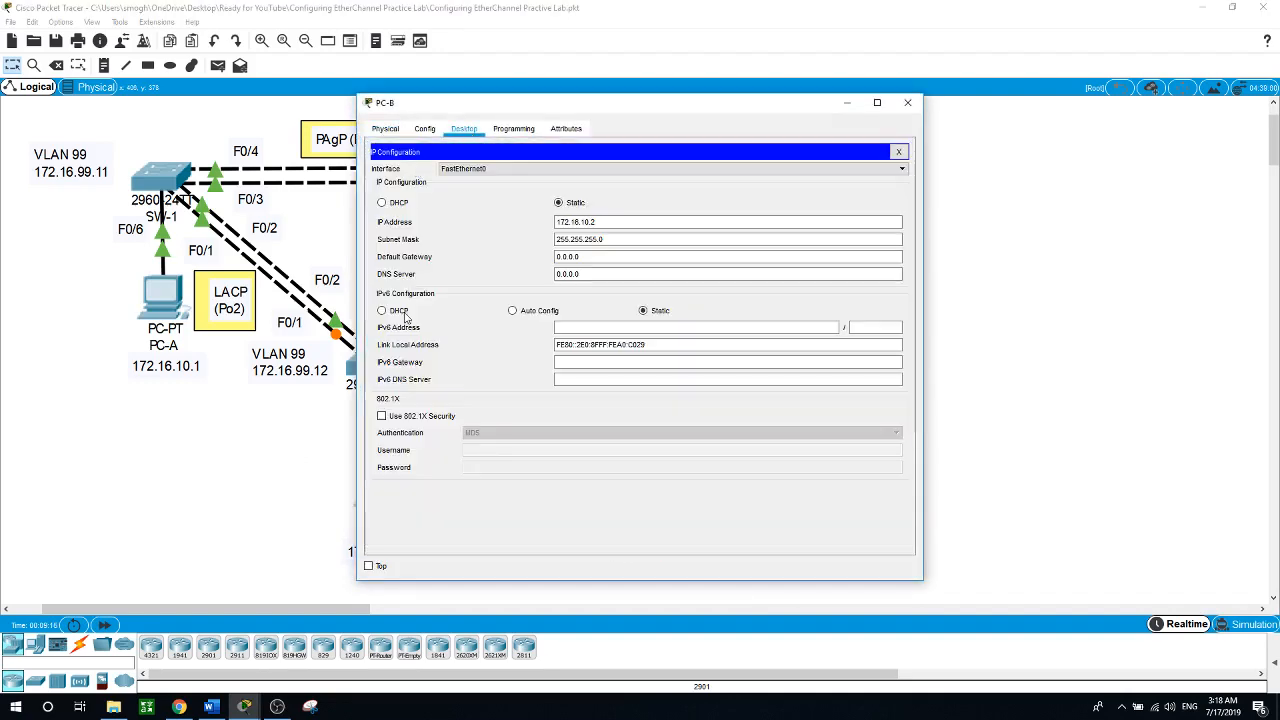
click(297, 430)
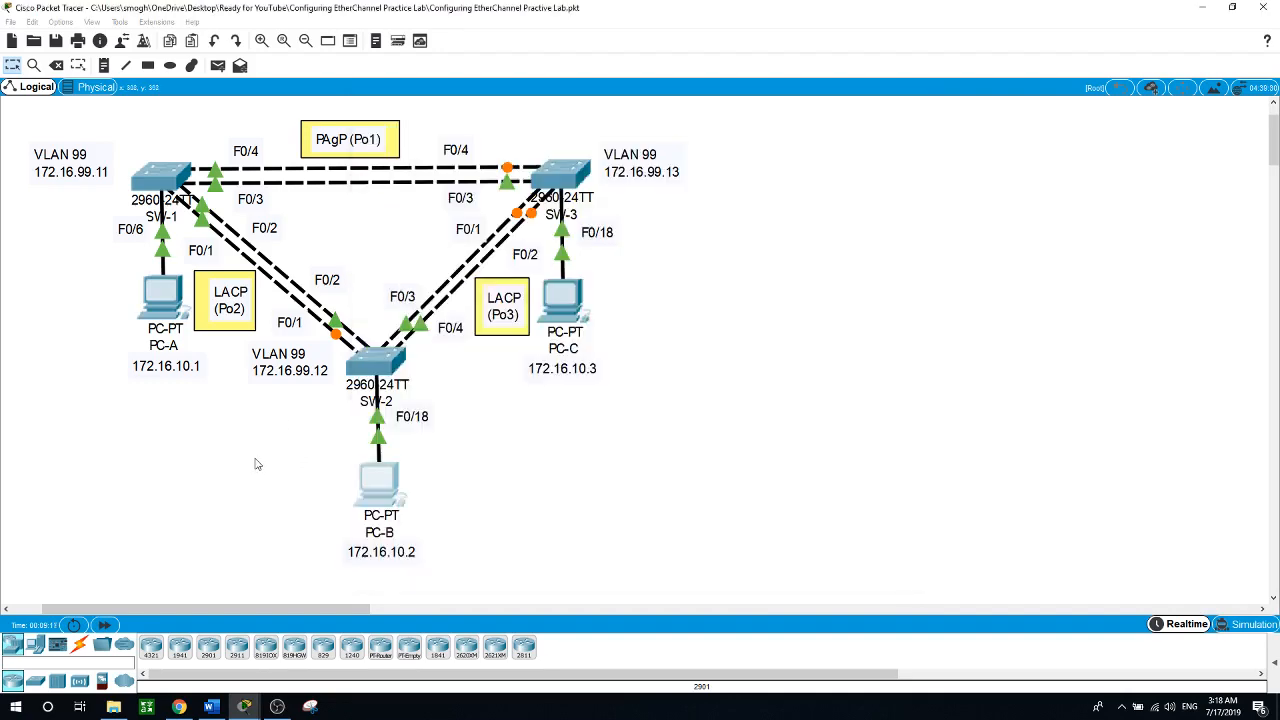
- Open PC-C's IP configuration to examine its address settings, and return to the topology
click(561, 303)
click(466, 129)
click(432, 180)
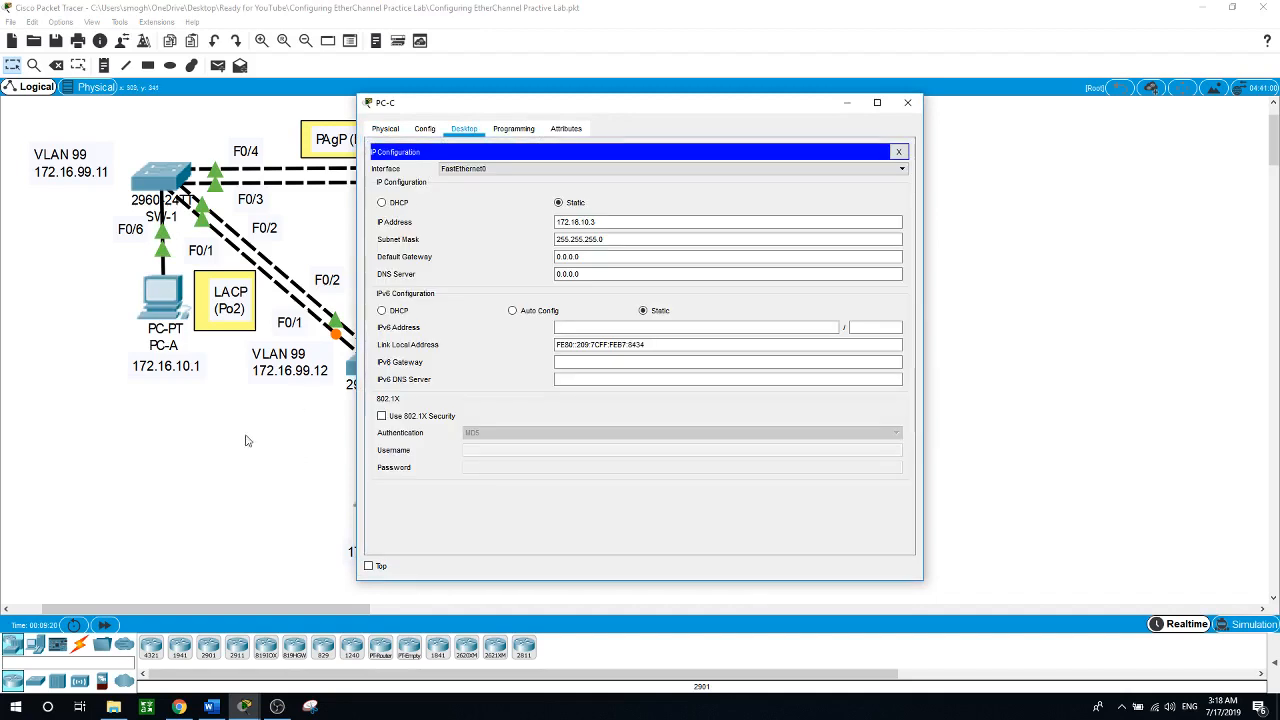
click(233, 454)
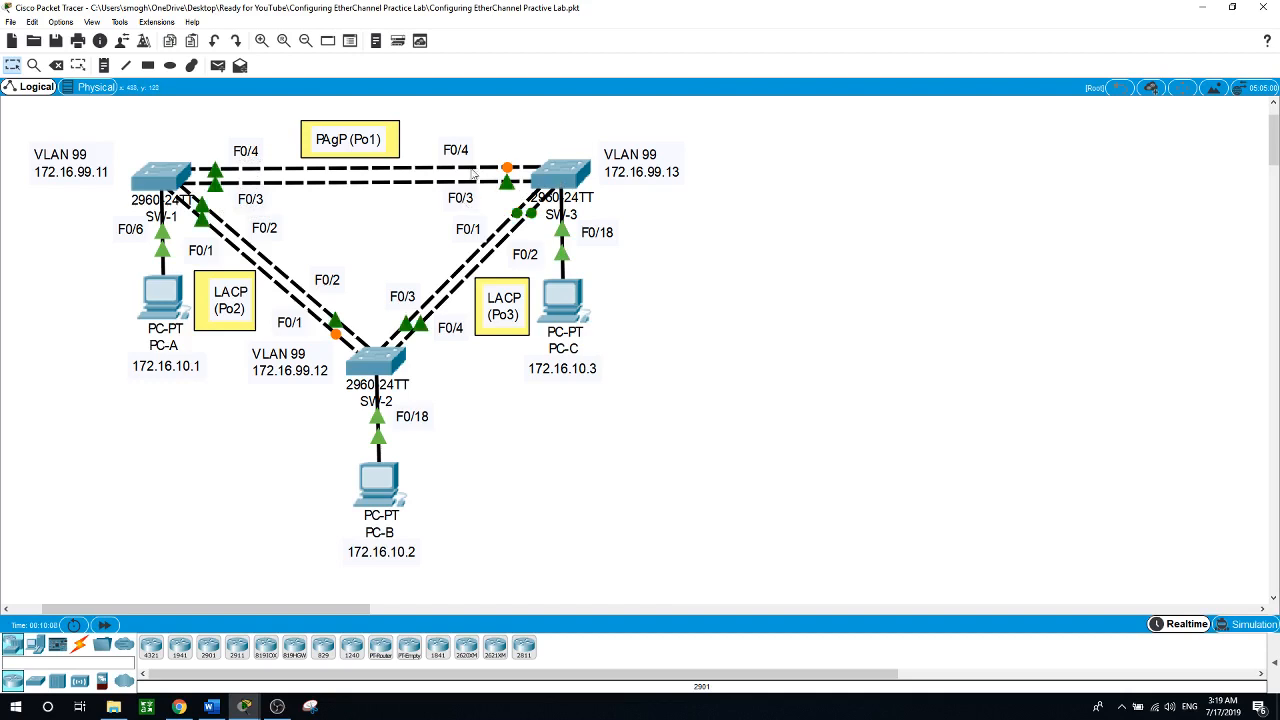
- On SW-1, add interface range f0/3-4 to channel-group 1 in desirable mode and enable the ports with no shut
click(166, 177)
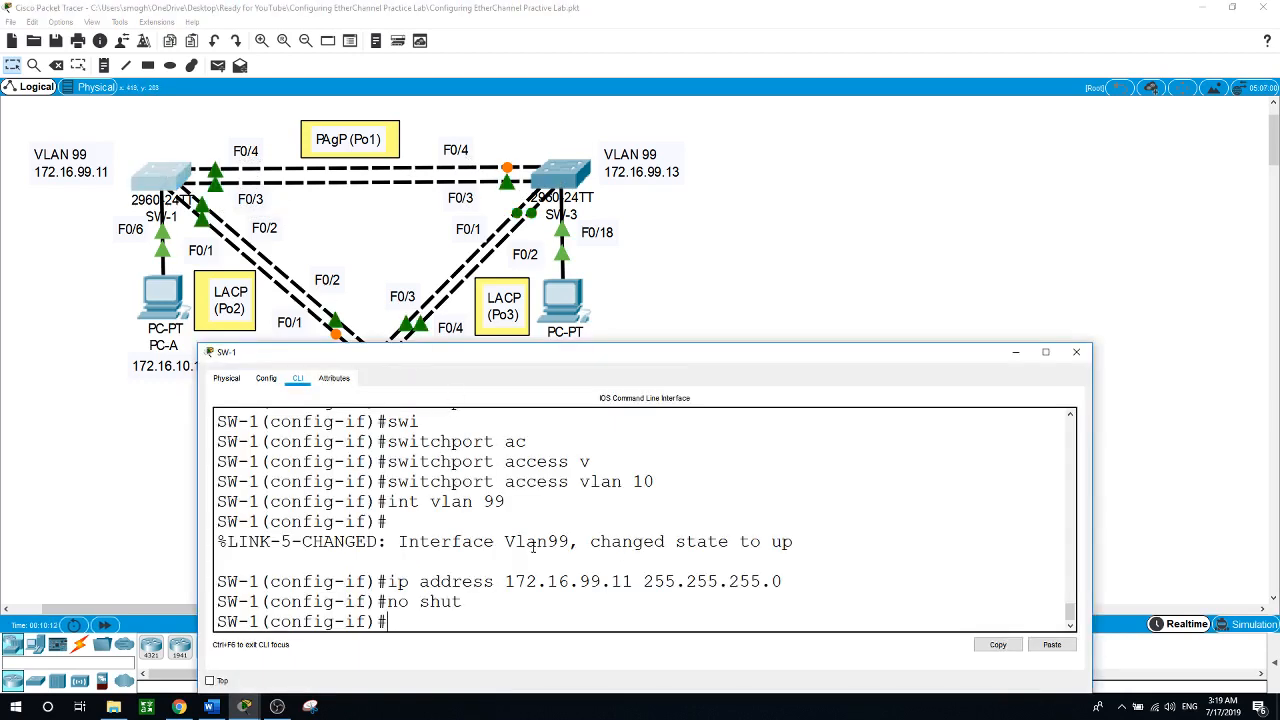
text(exit)
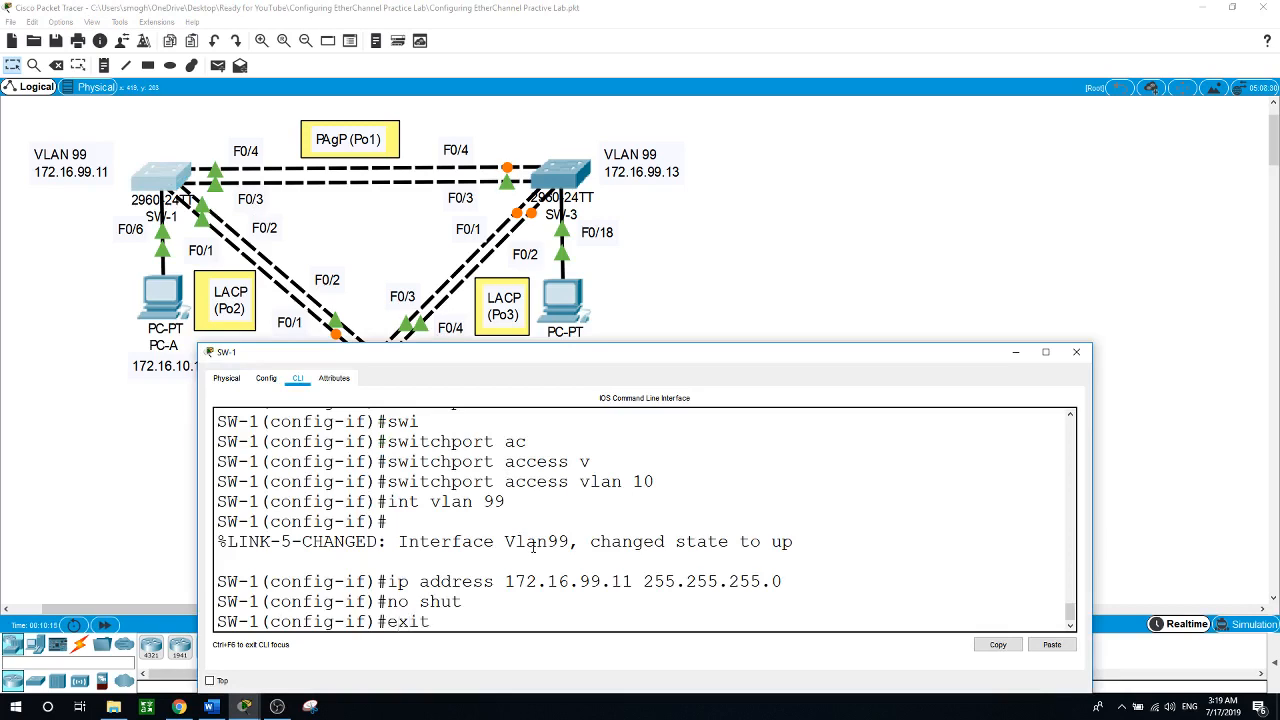
key(Return)
text(int)
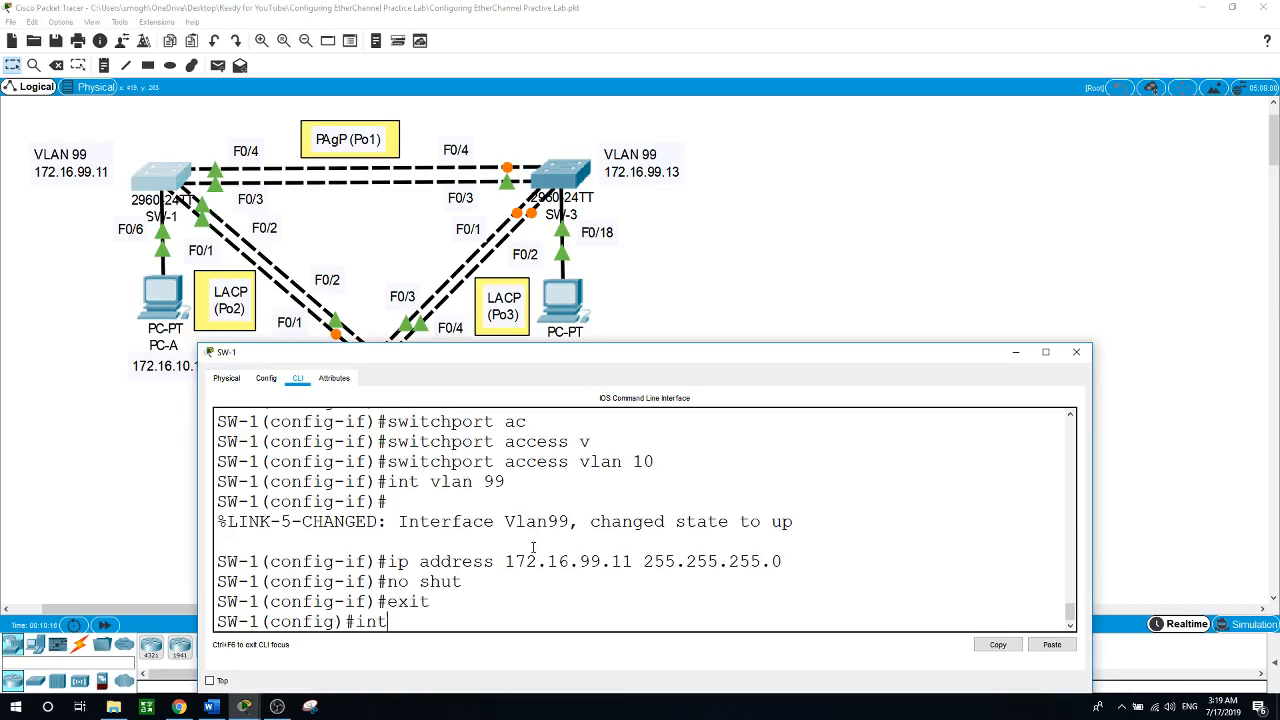
text( range f0/3-4)
key(Return)
text(chan)
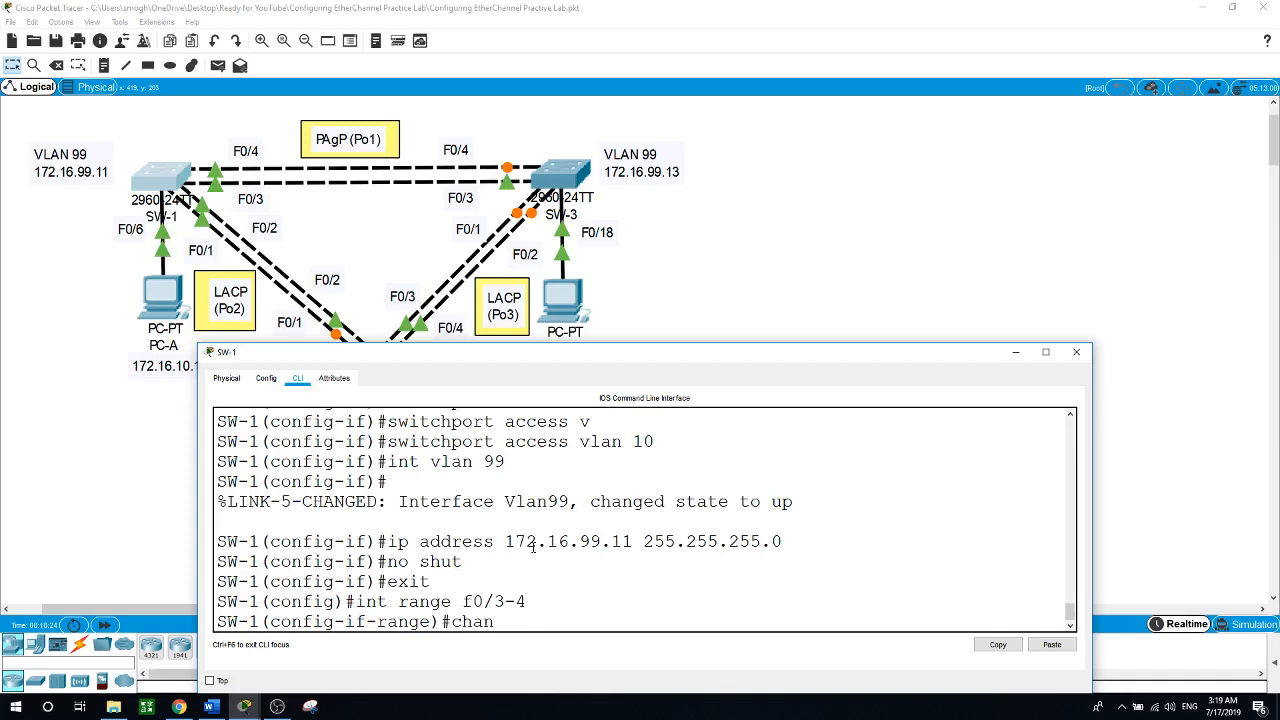
text(nel-g)
key(Tab)
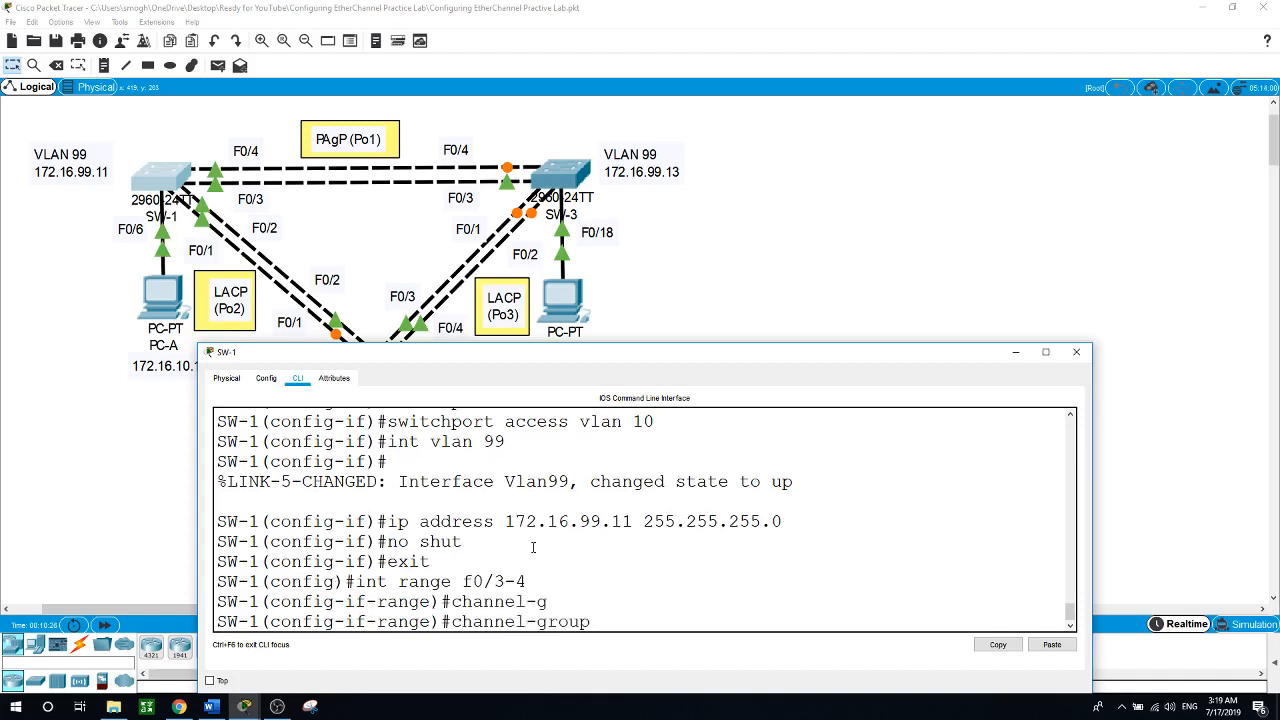
text(1 mod)
key(Tab)
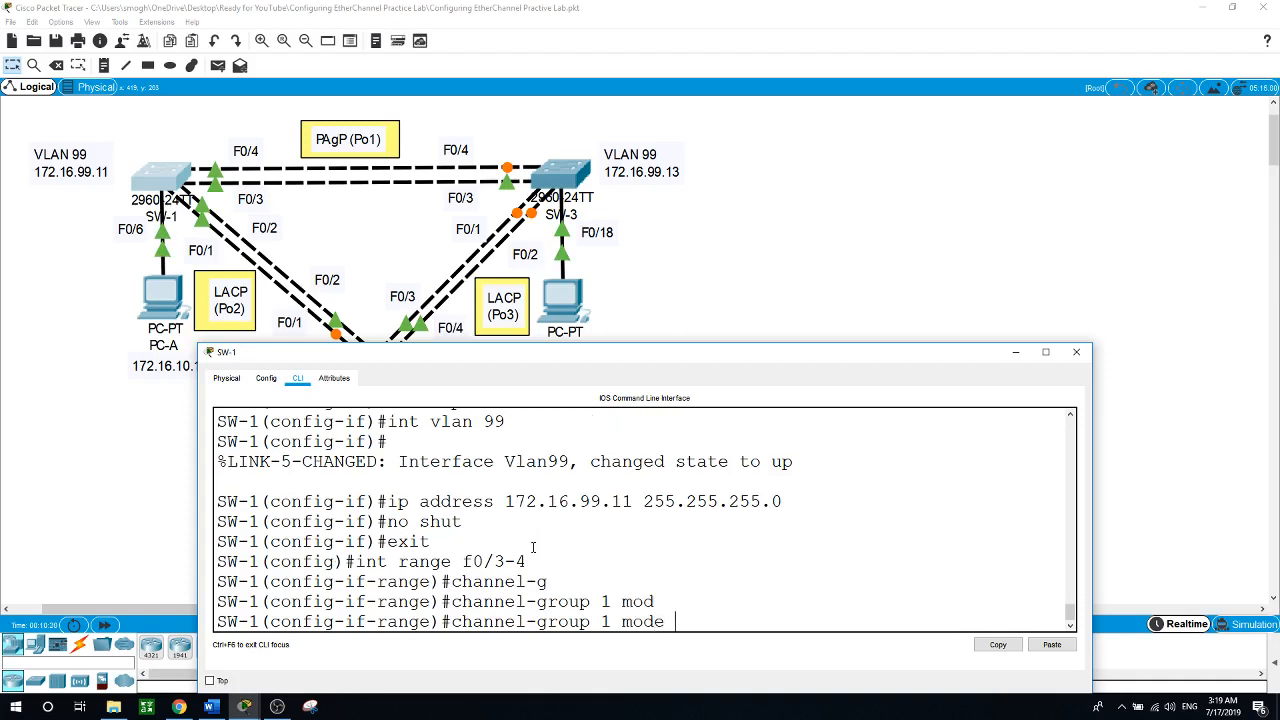
text(de)
key(Tab)
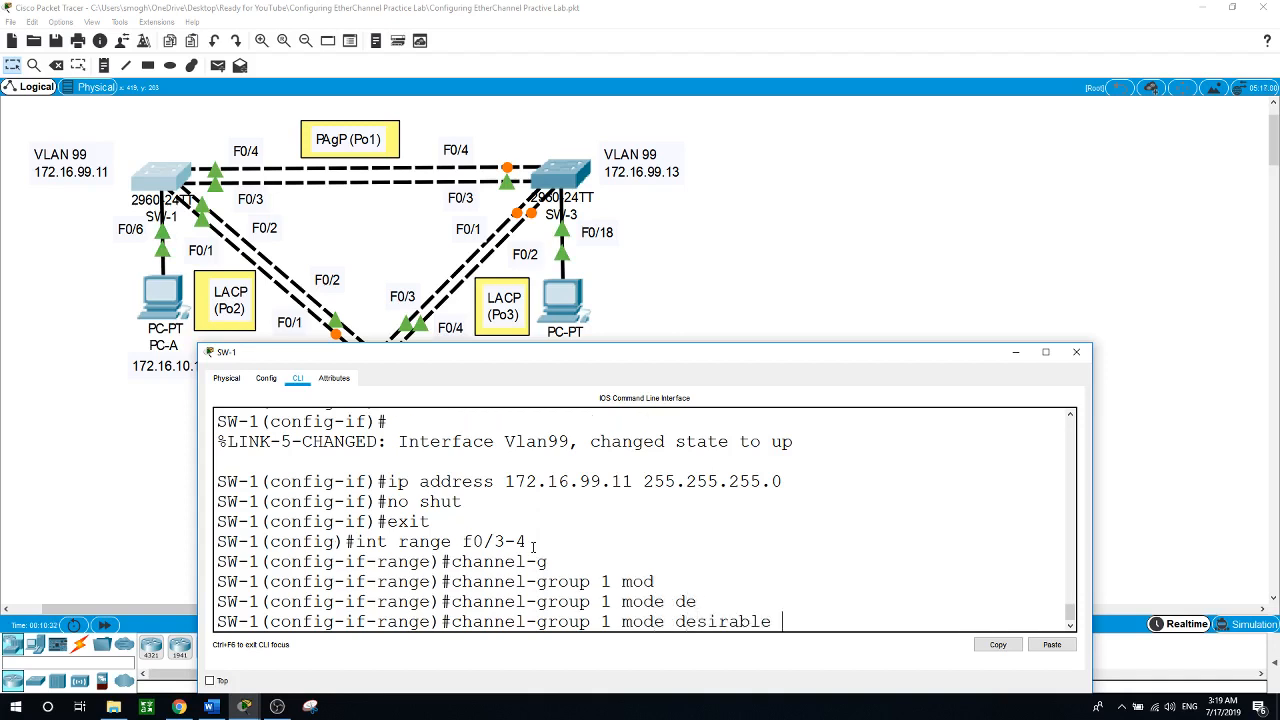
key(Return)
text(no shut)
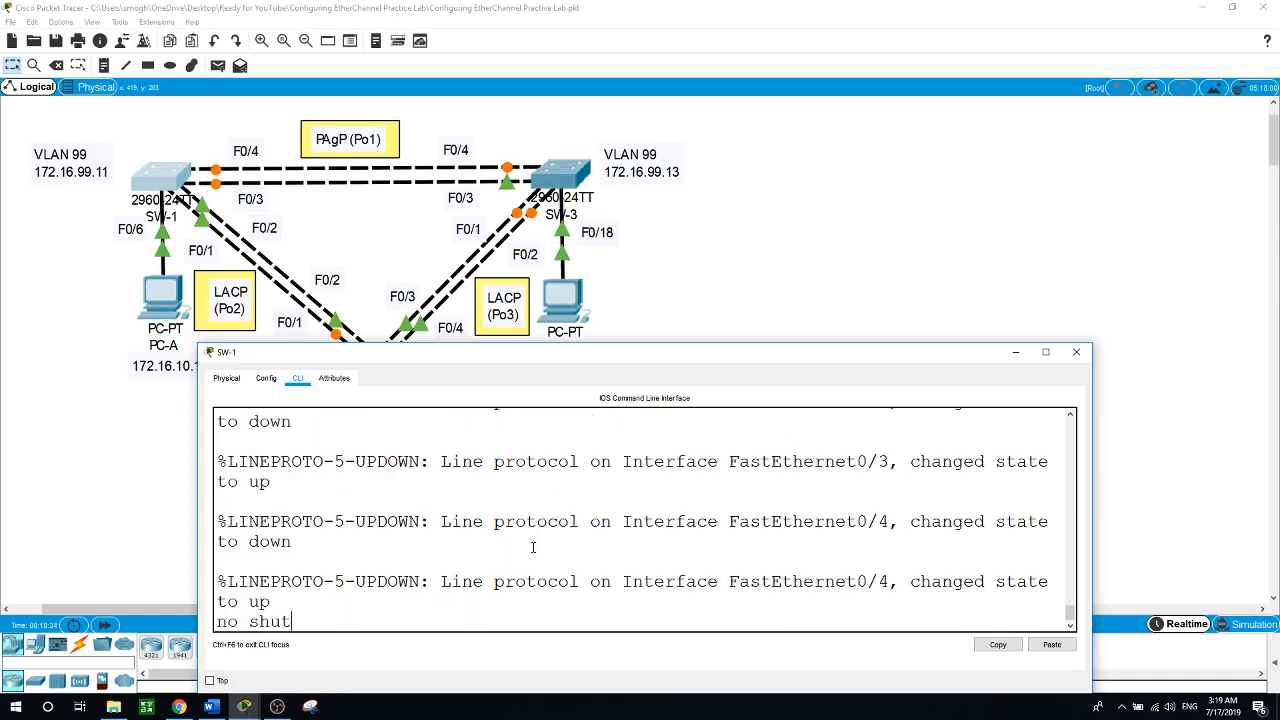
key(Return)
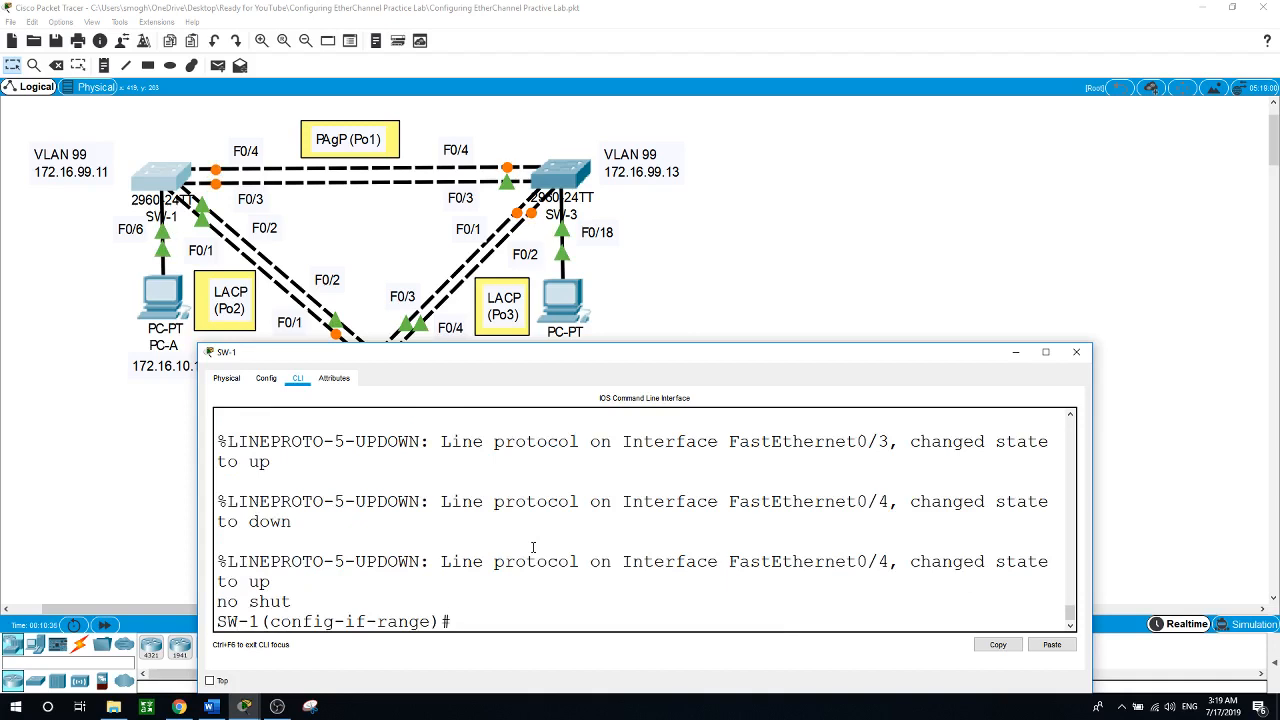
- On SW-3, add interface range f0/3-4 to channel-group 1 in auto mode and enable the ports with no shut
click(572, 186)
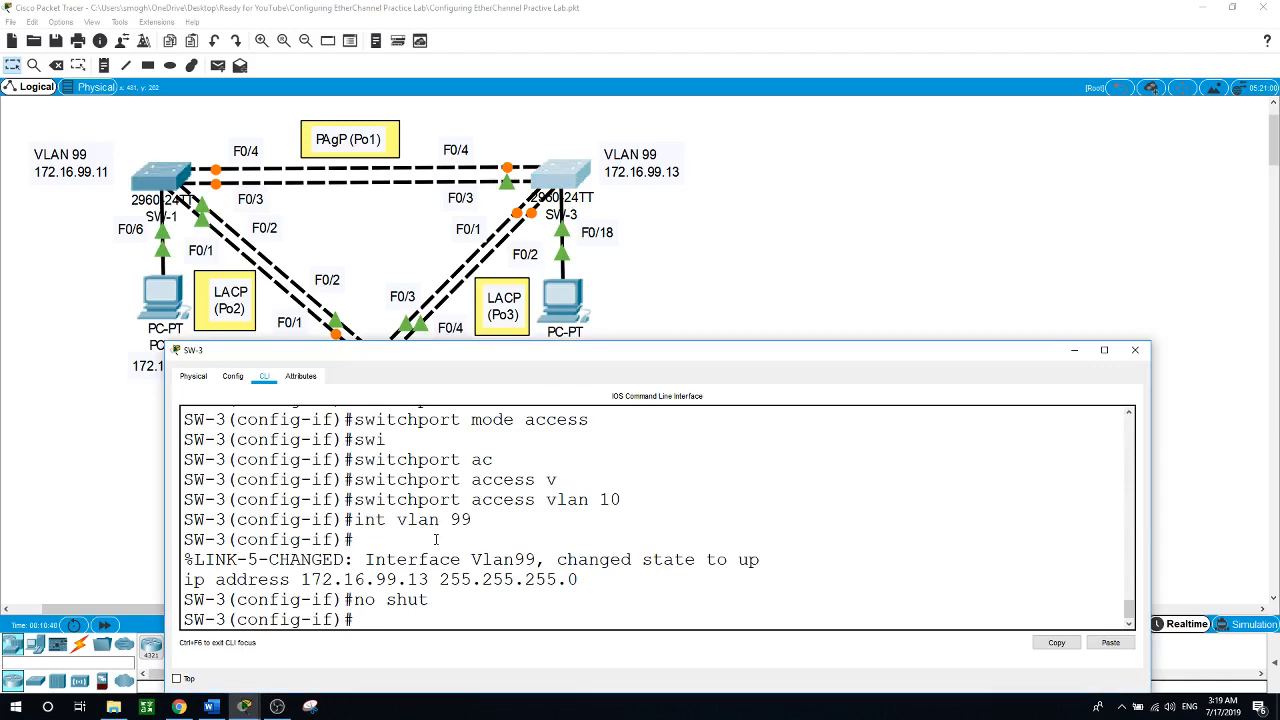
text(exit)
key(Return)
text(int)
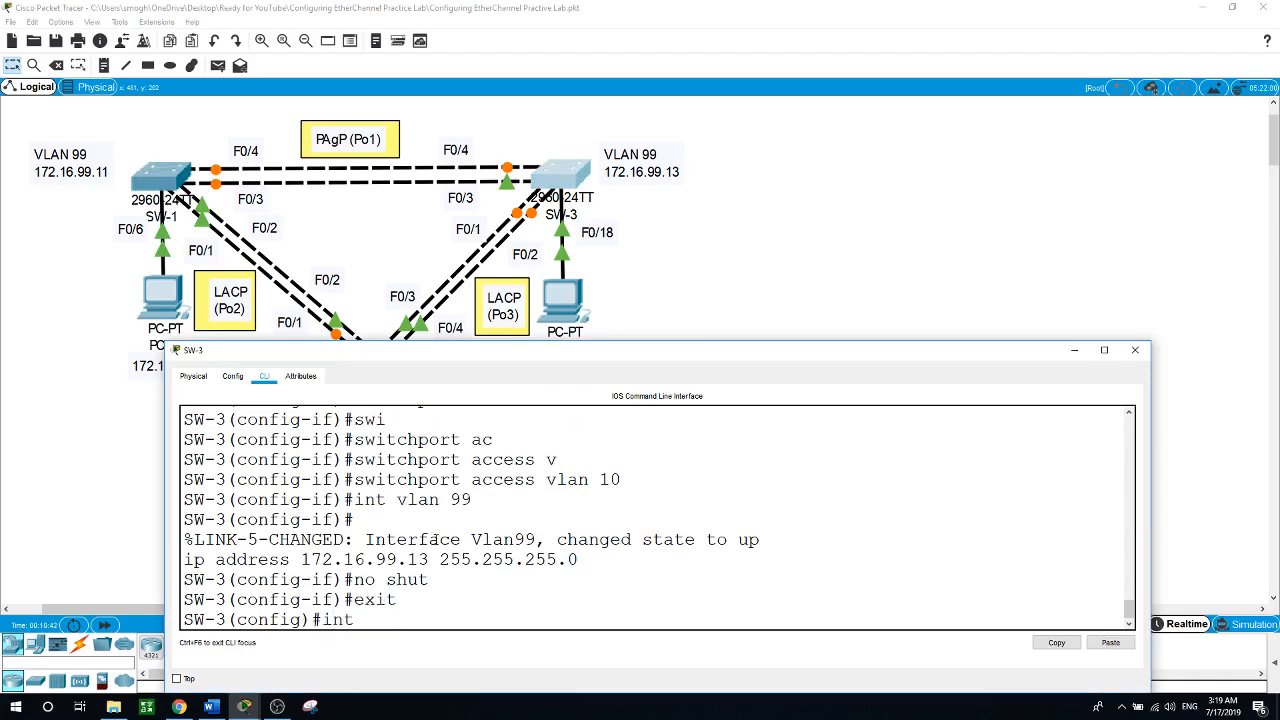
text( range f0/3-4)
key(Return)
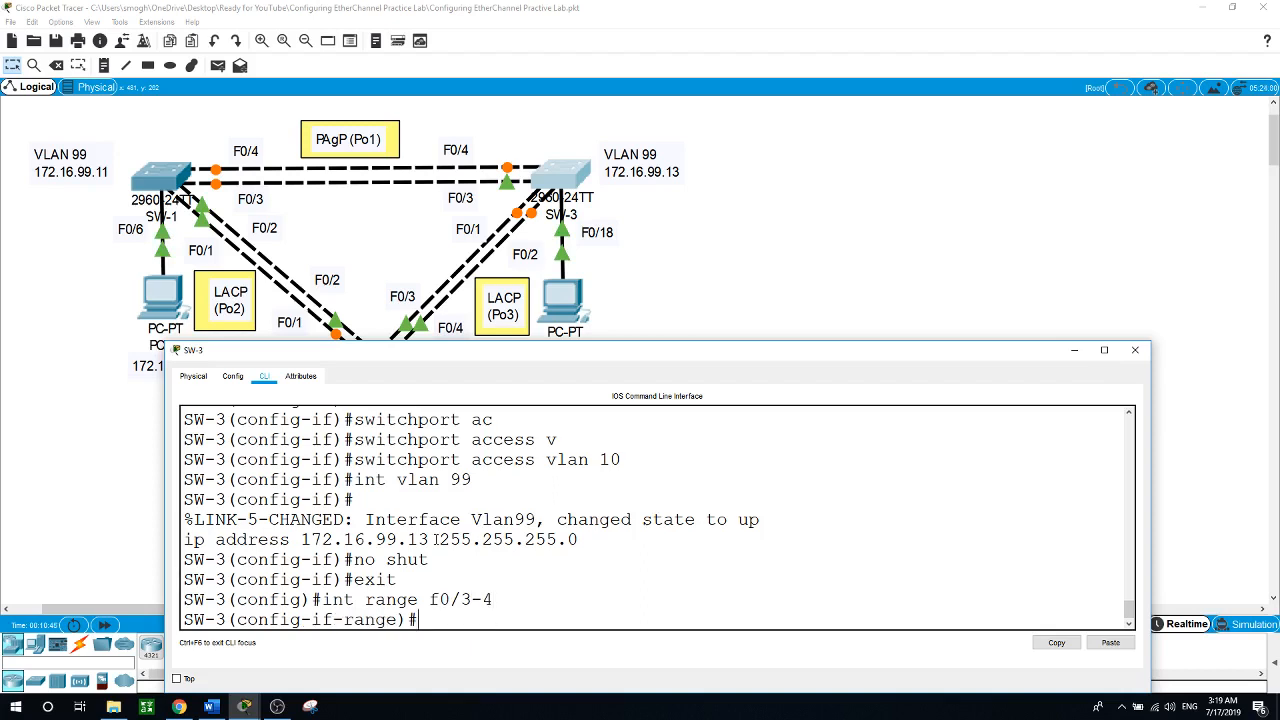
text(channel-g)
key(Tab)
text(1 mo)
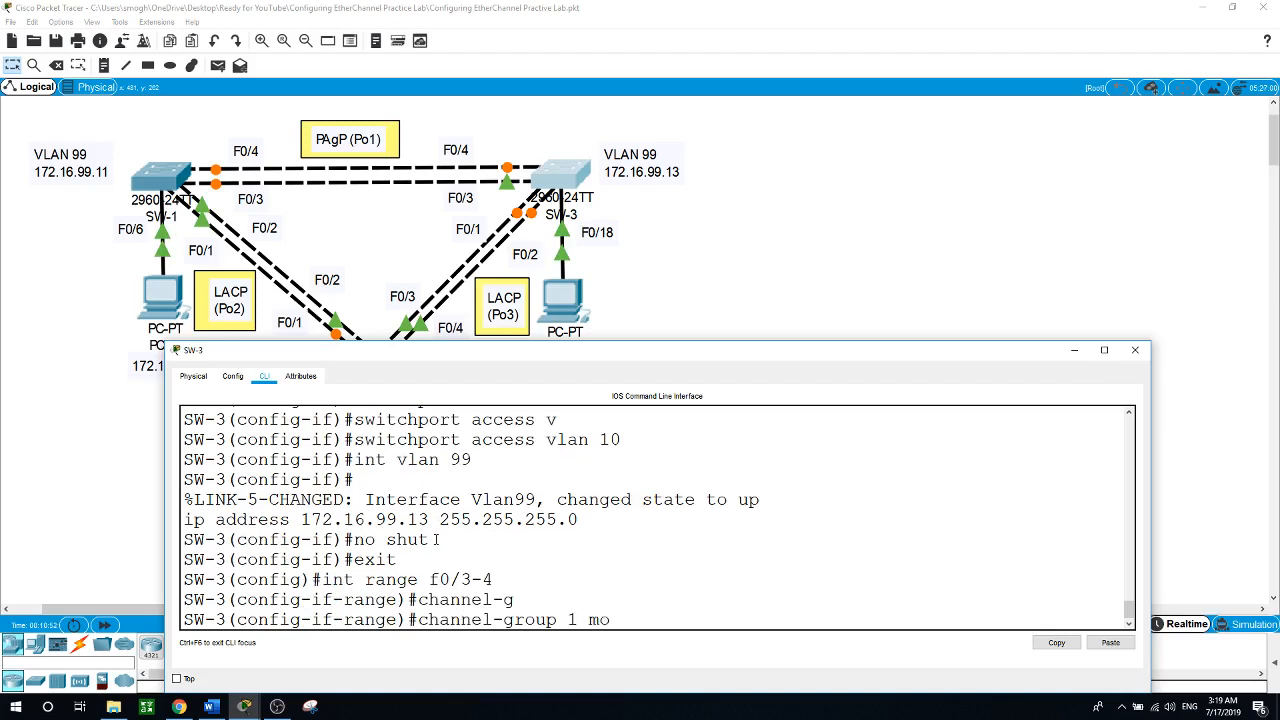
key(Tab)
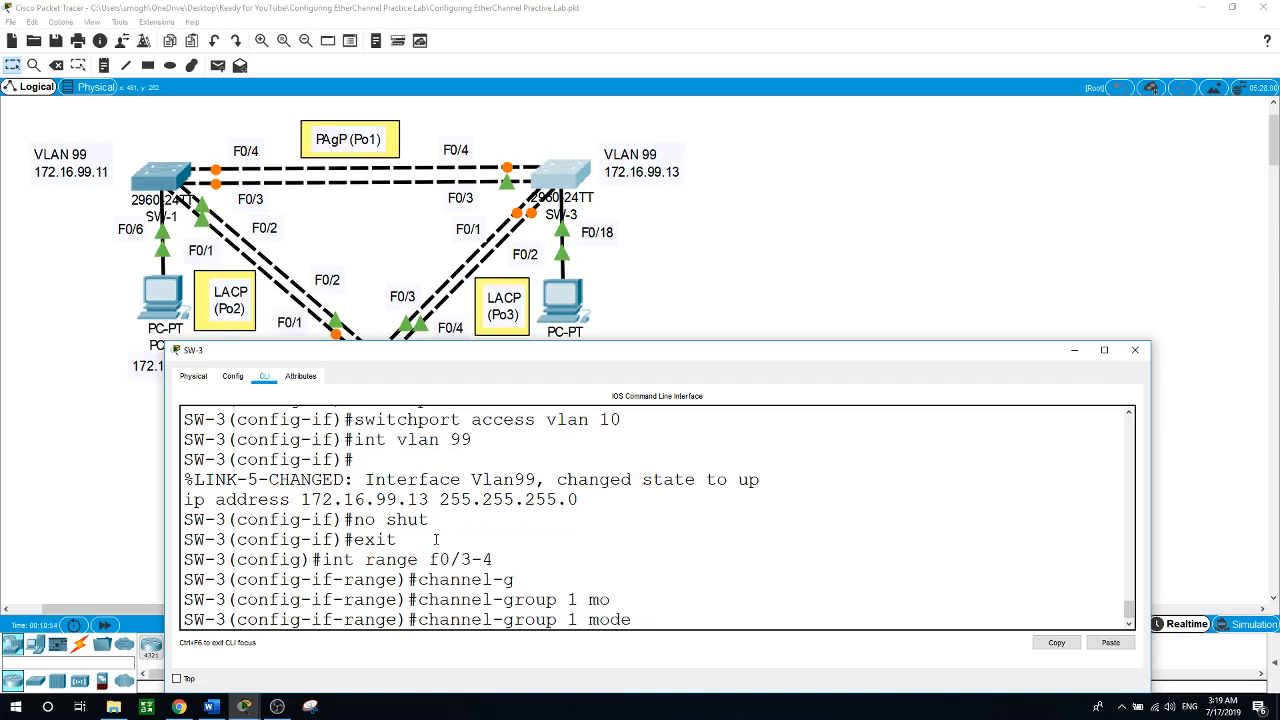
text(aut)
key(Tab)
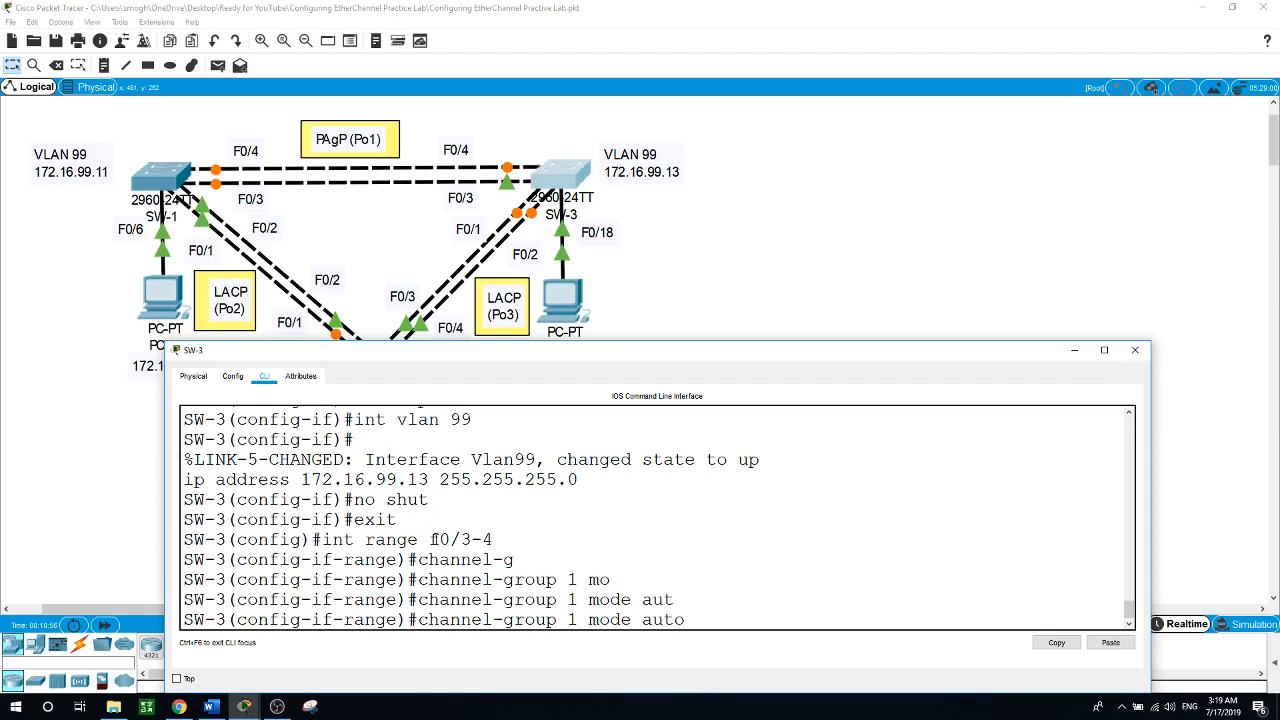
key(Return)
text(no shut)
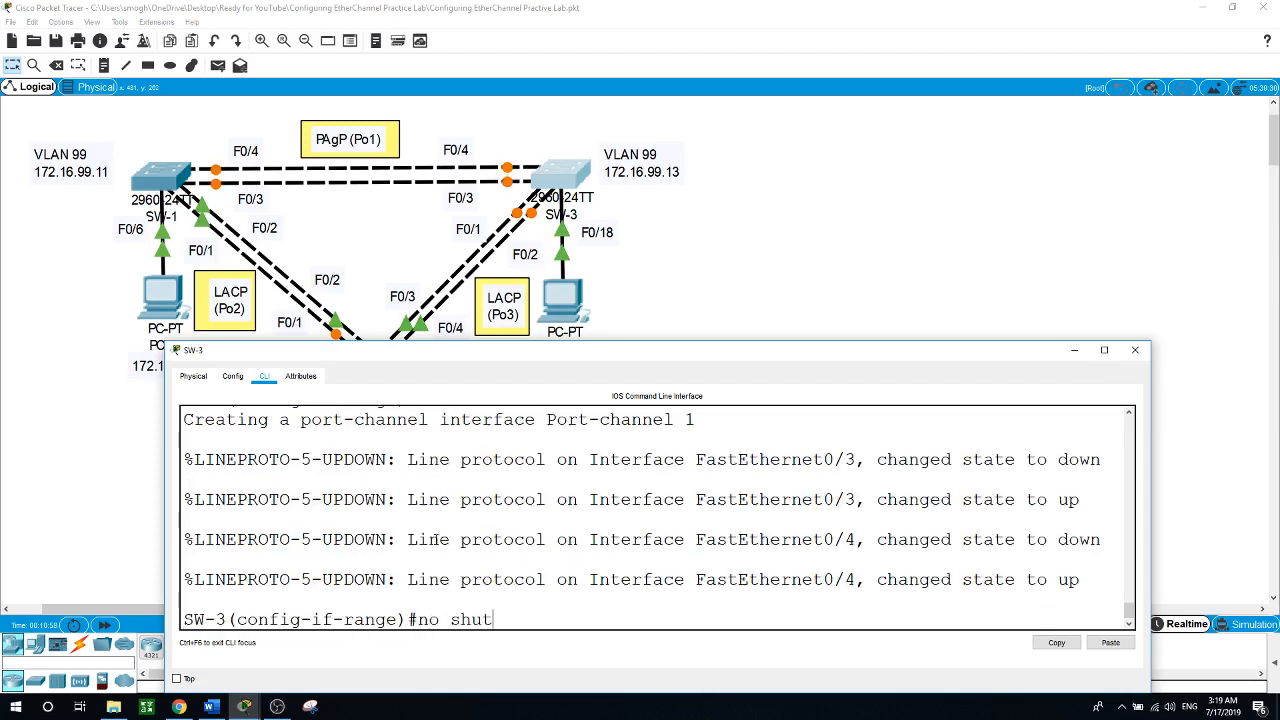
key(Return)
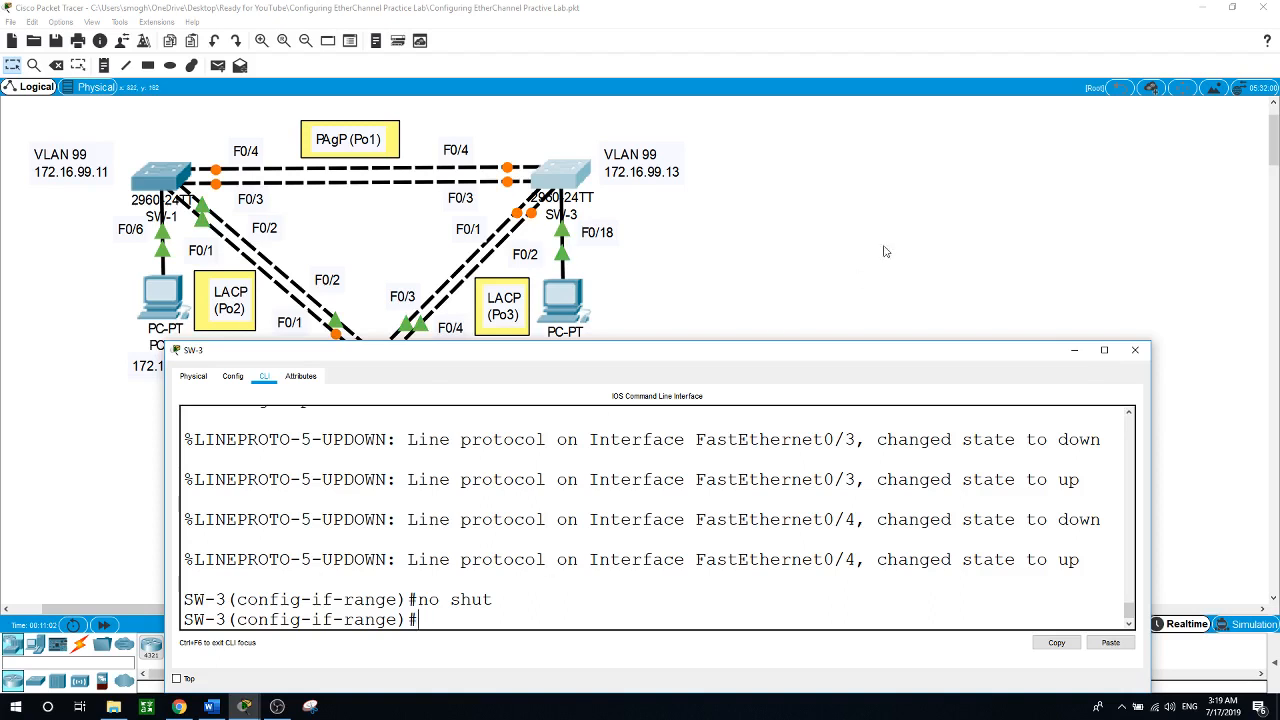
click(947, 183)
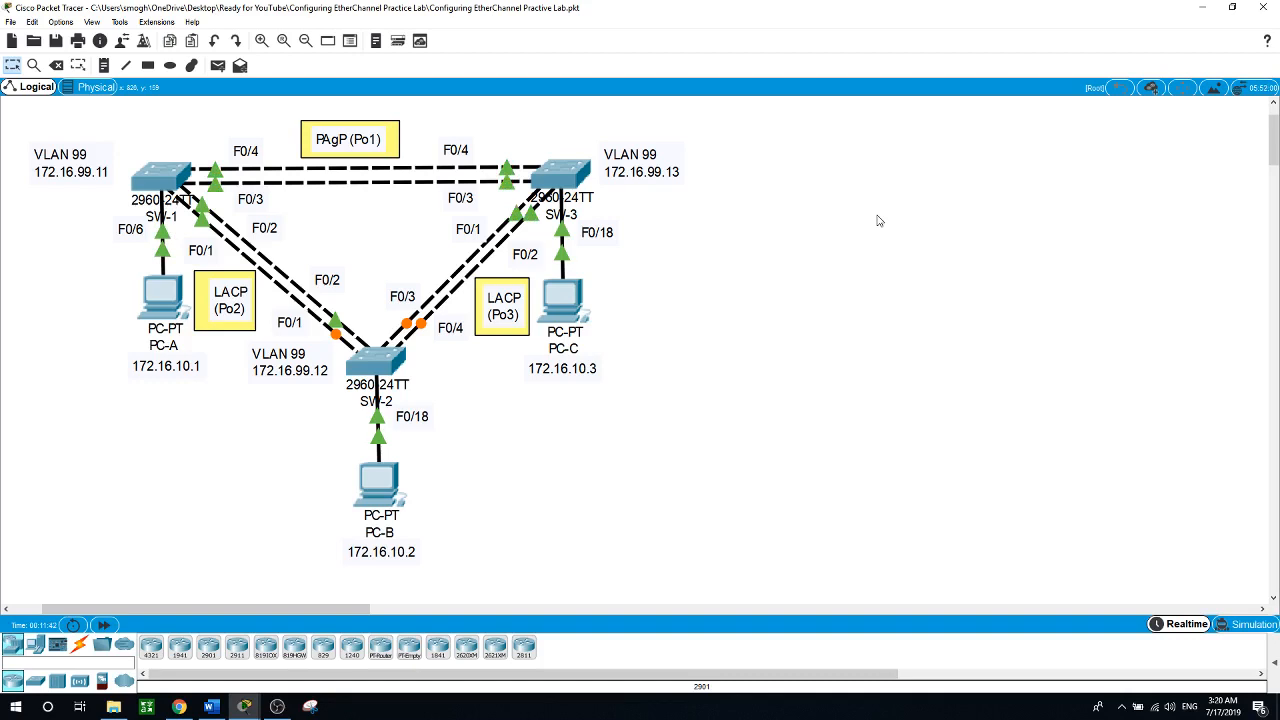
- Leave configuration mode on SW-1 and display its running configuration through to the end with show run
click(178, 176)
click(650, 596)
key(Return)
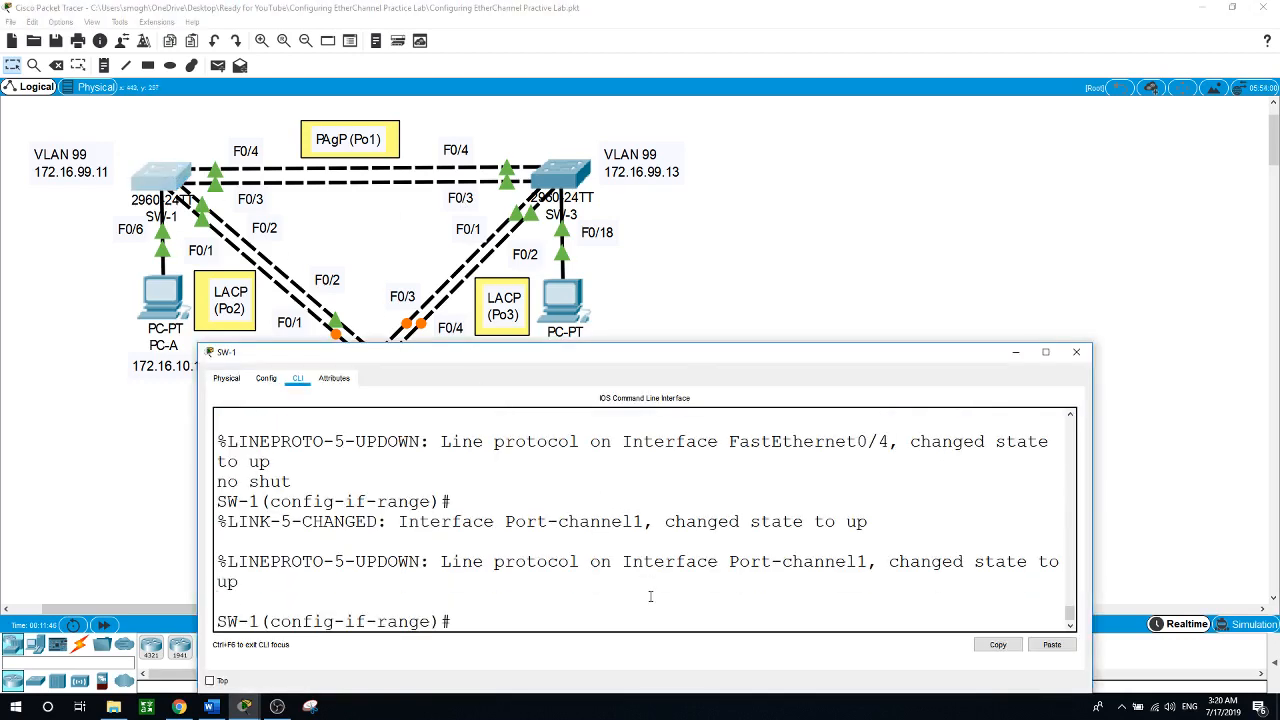
text(end)
key(Return)
text(sh)
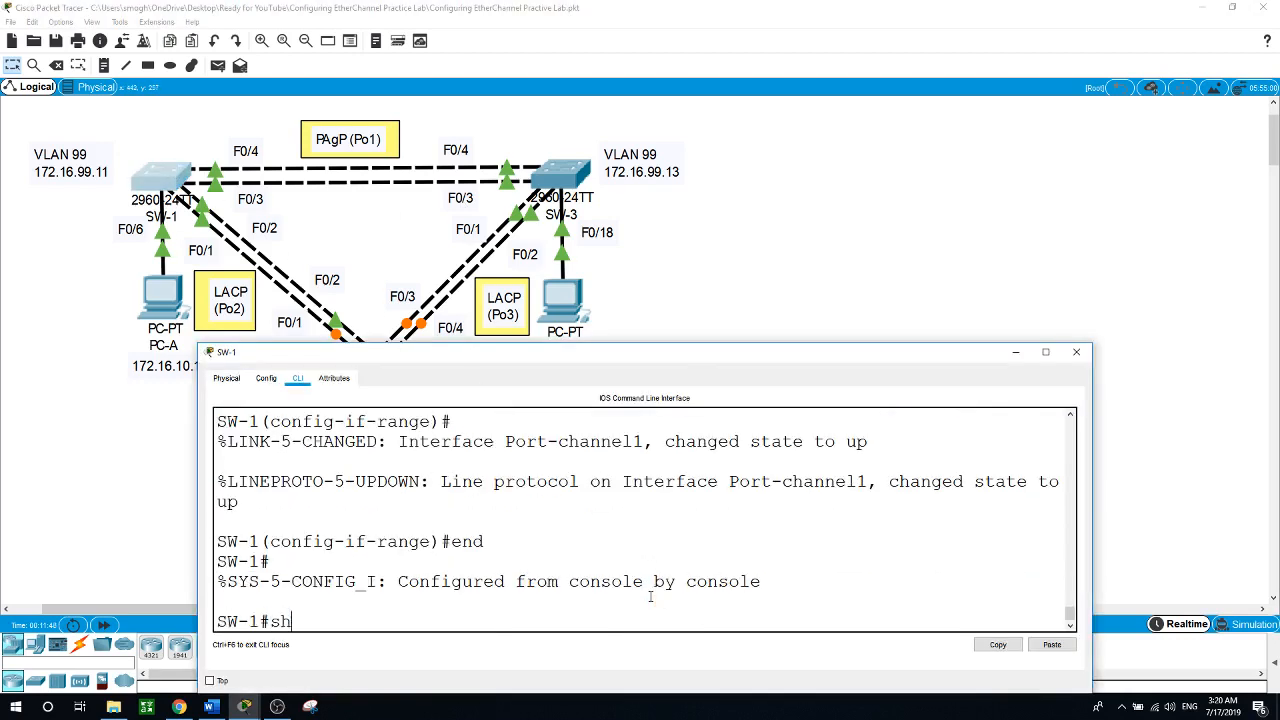
text(ow run)
key(Return)
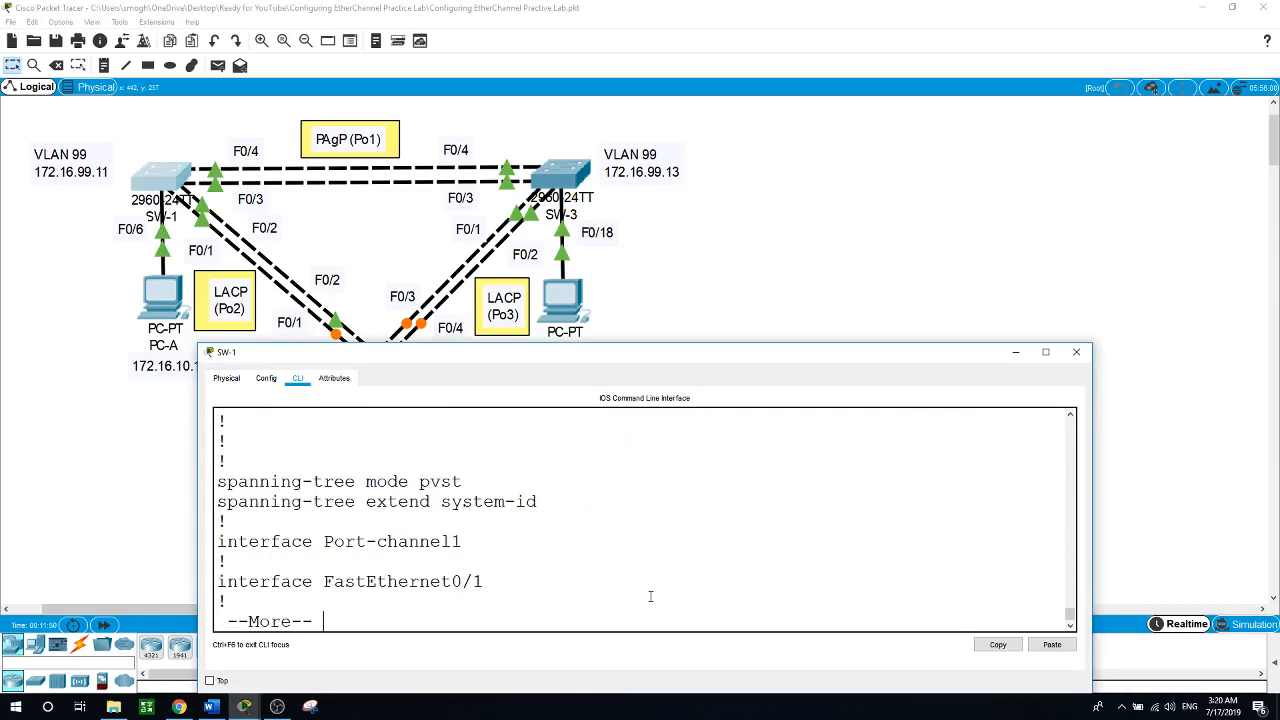
key(space)
key(space)
key(space)
- Examine the port-channel interface and the FastEthernet0/3 and 0/4 channel-group entries in SW-1's running configuration
scroll(651, 594, up, 15)
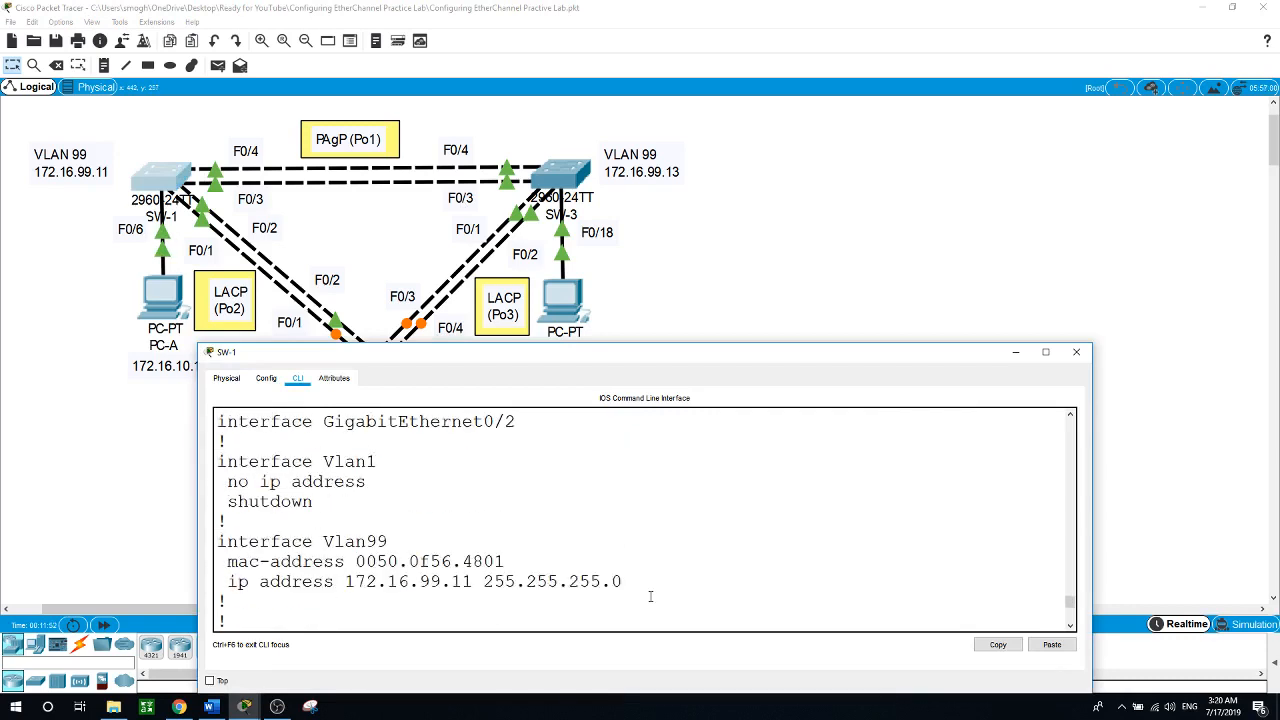
scroll(690, 620, up, 4)
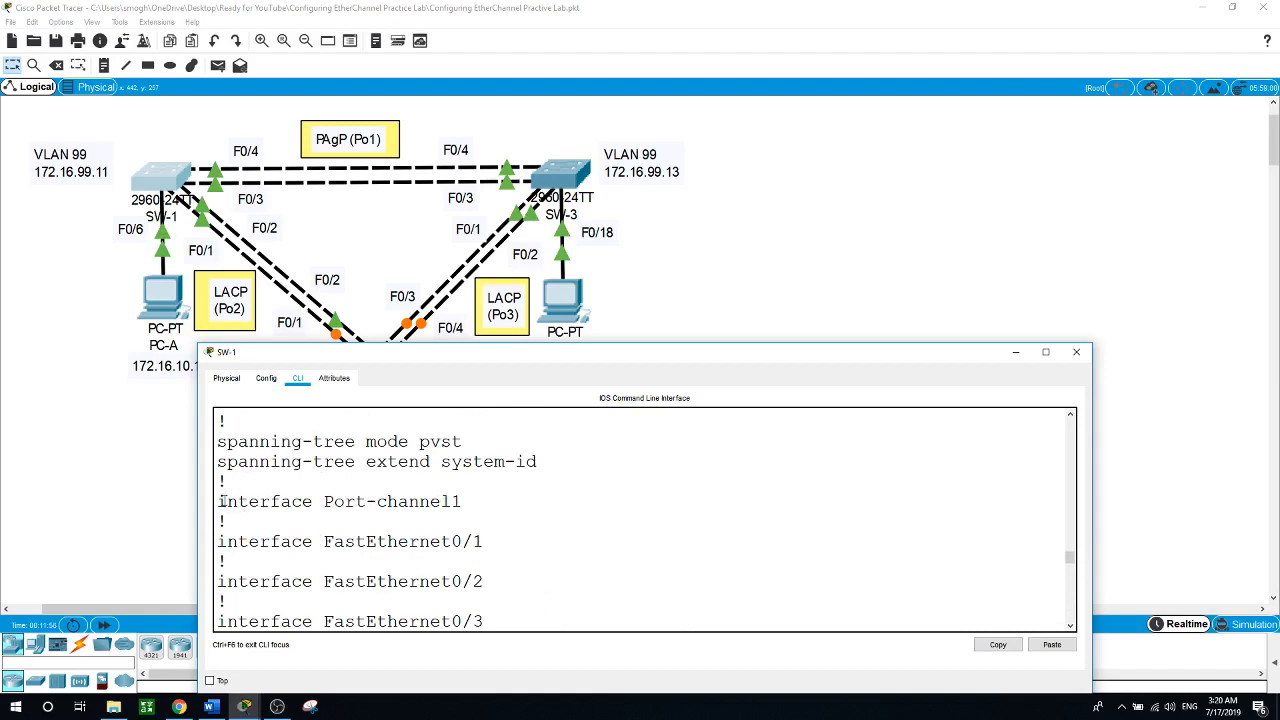
drag(218, 501, 574, 508)
scroll(574, 508, down, 4)
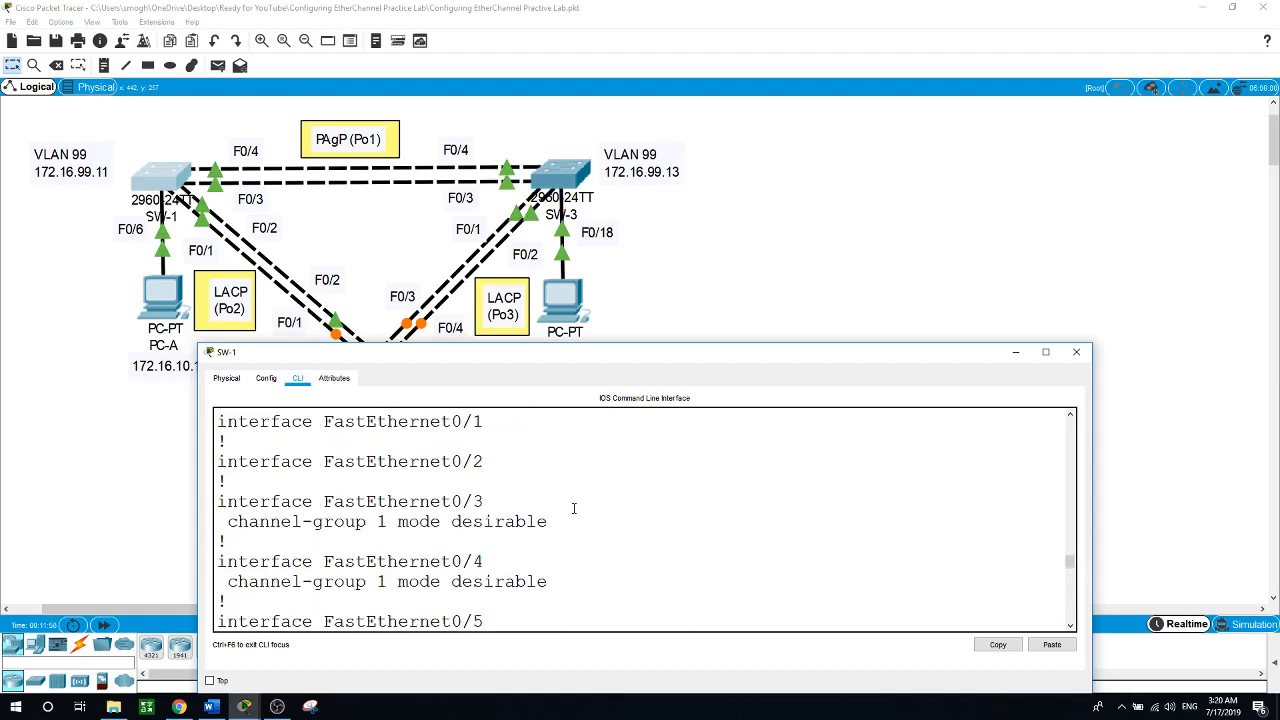
scroll(574, 508, up, 2)
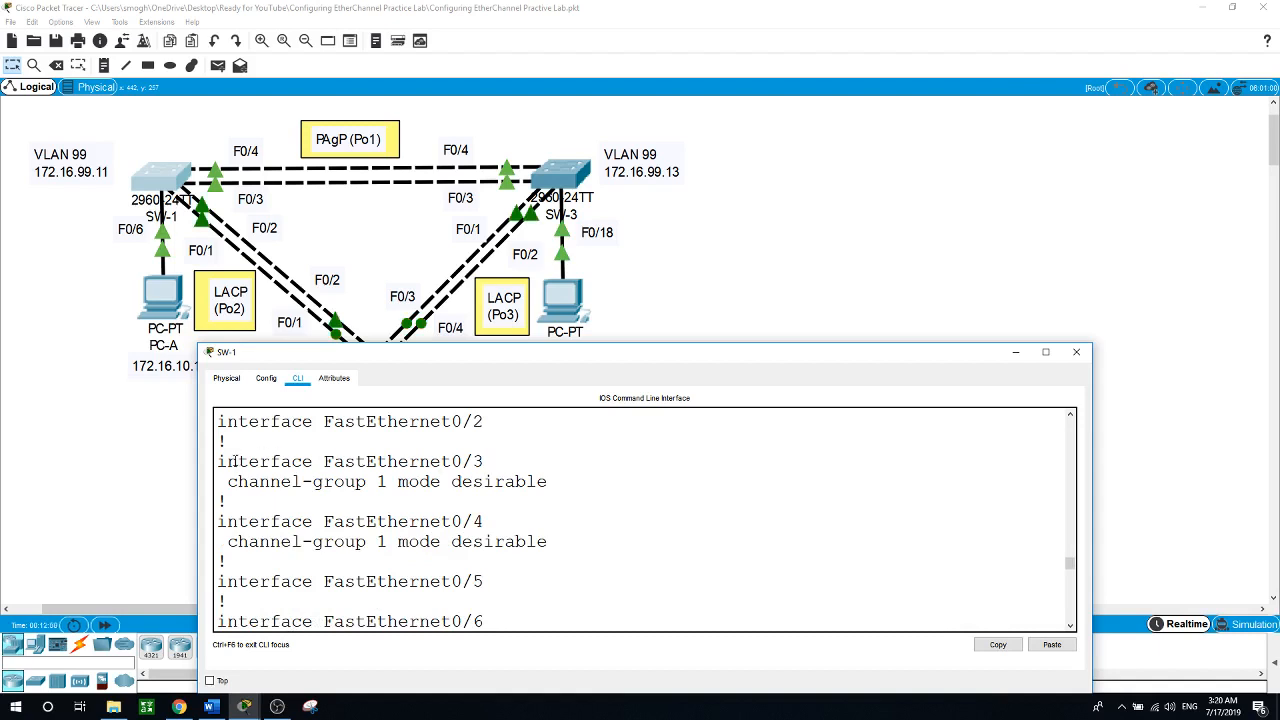
drag(218, 461, 578, 542)
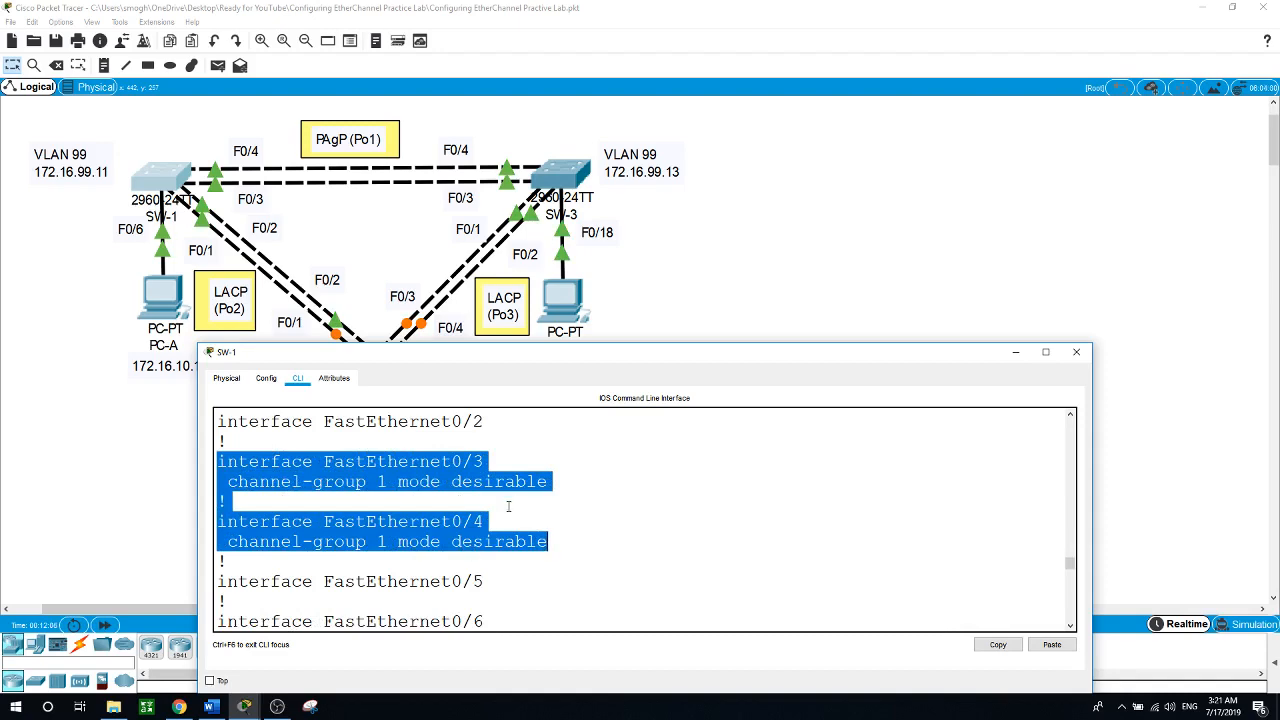
- Leave configuration mode on SW-3 and display its running configuration through to the end with show run
click(560, 176)
click(560, 176)
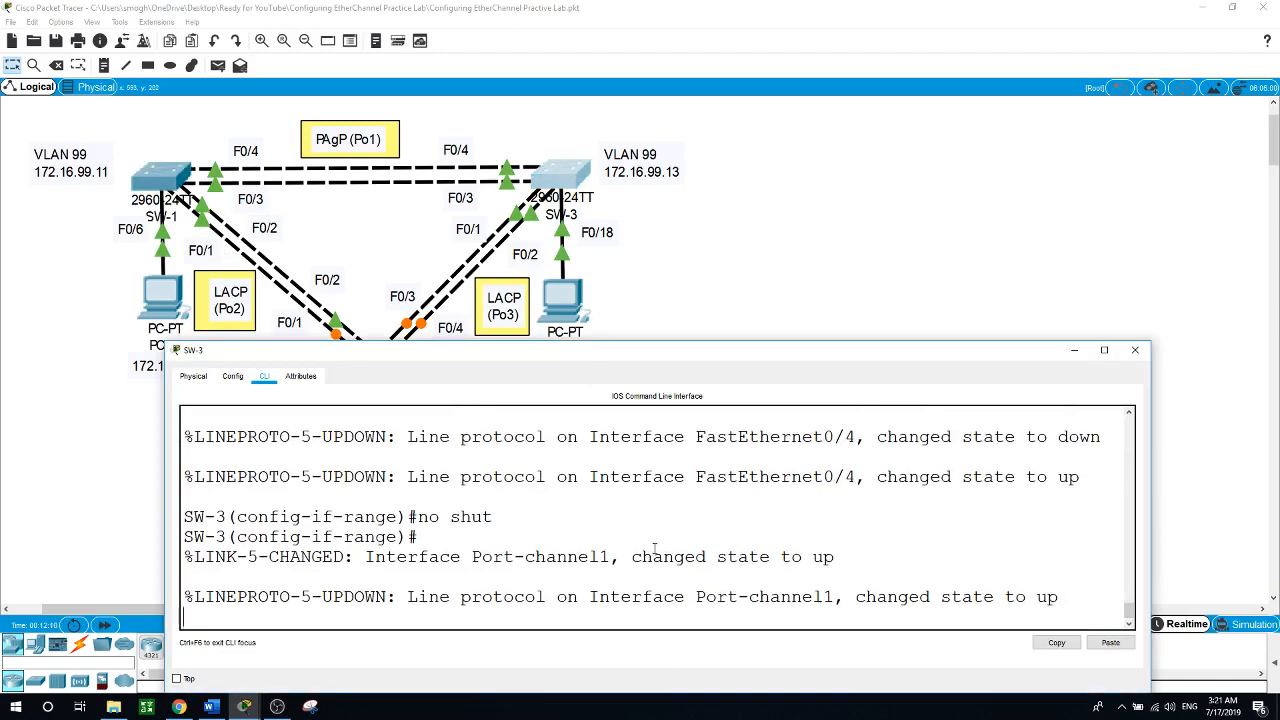
key(Return)
text(end)
key(Return)
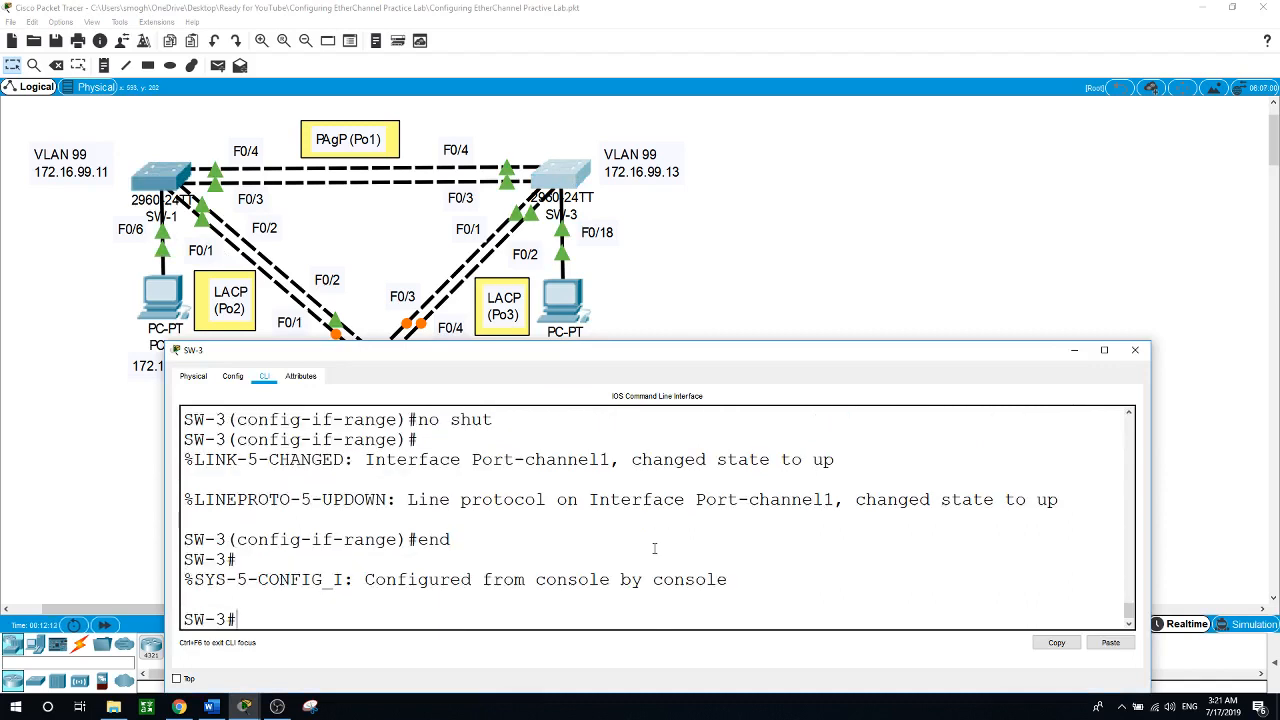
text(show run)
key(Return)
key(space)
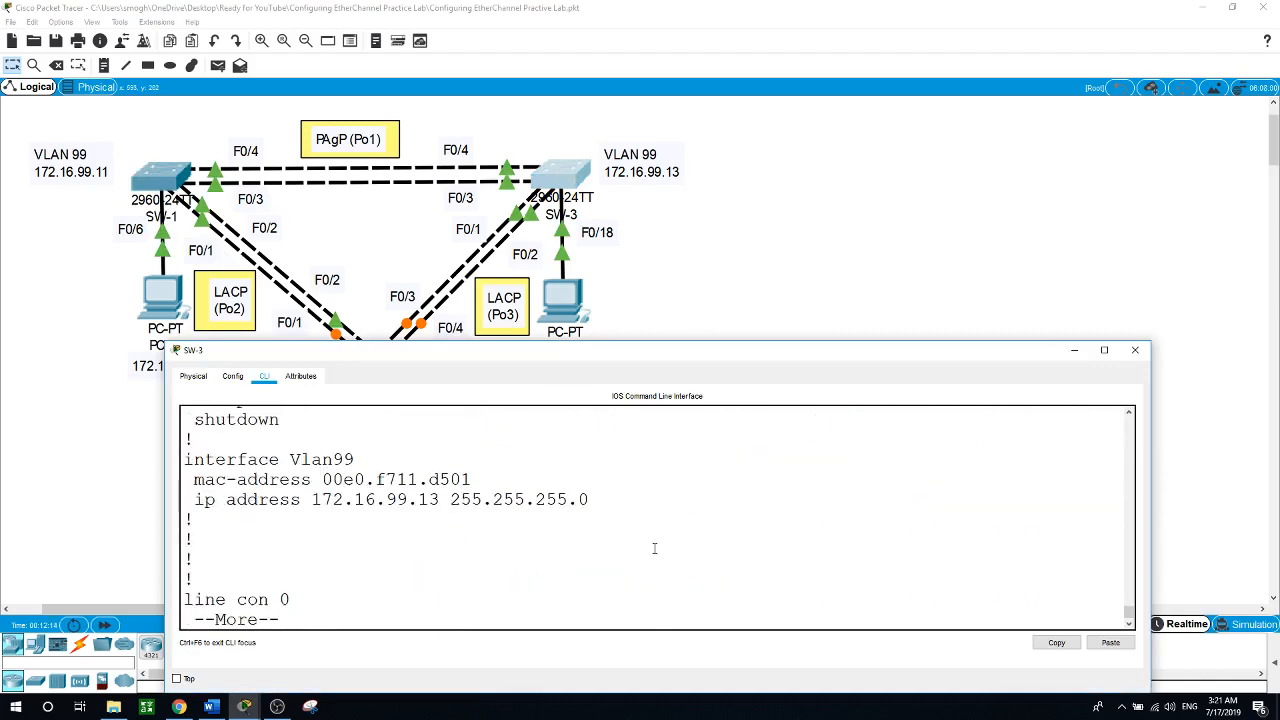
key(space)
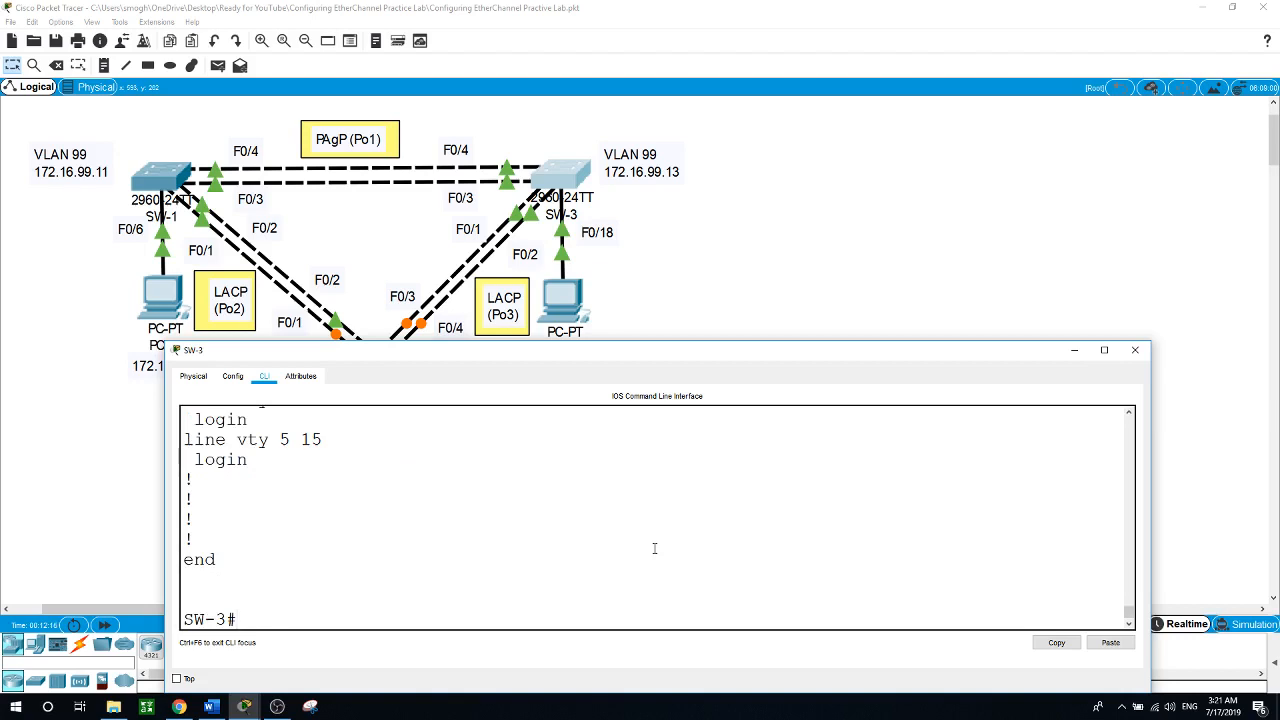
- Examine the FastEthernet0/3 and 0/4 channel-group entries and the port-channel interface in SW-3's running configuration
scroll(654, 548, up, 20)
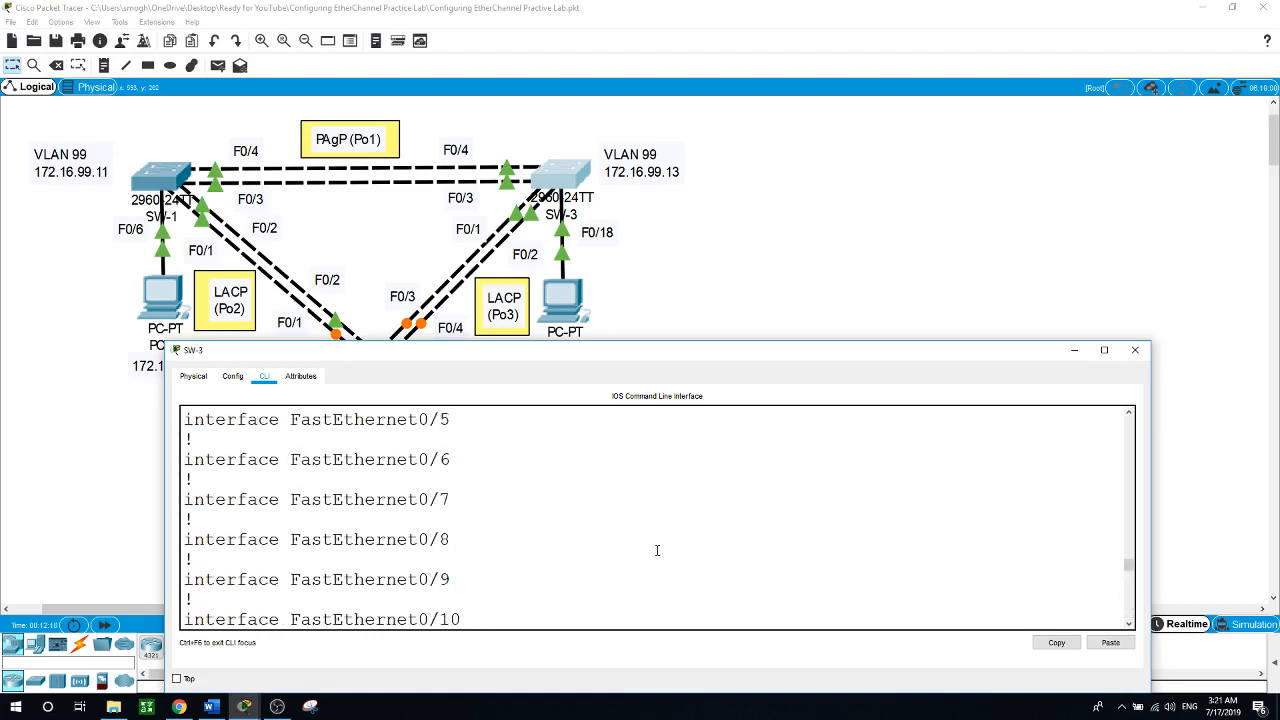
scroll(657, 550, up, 3)
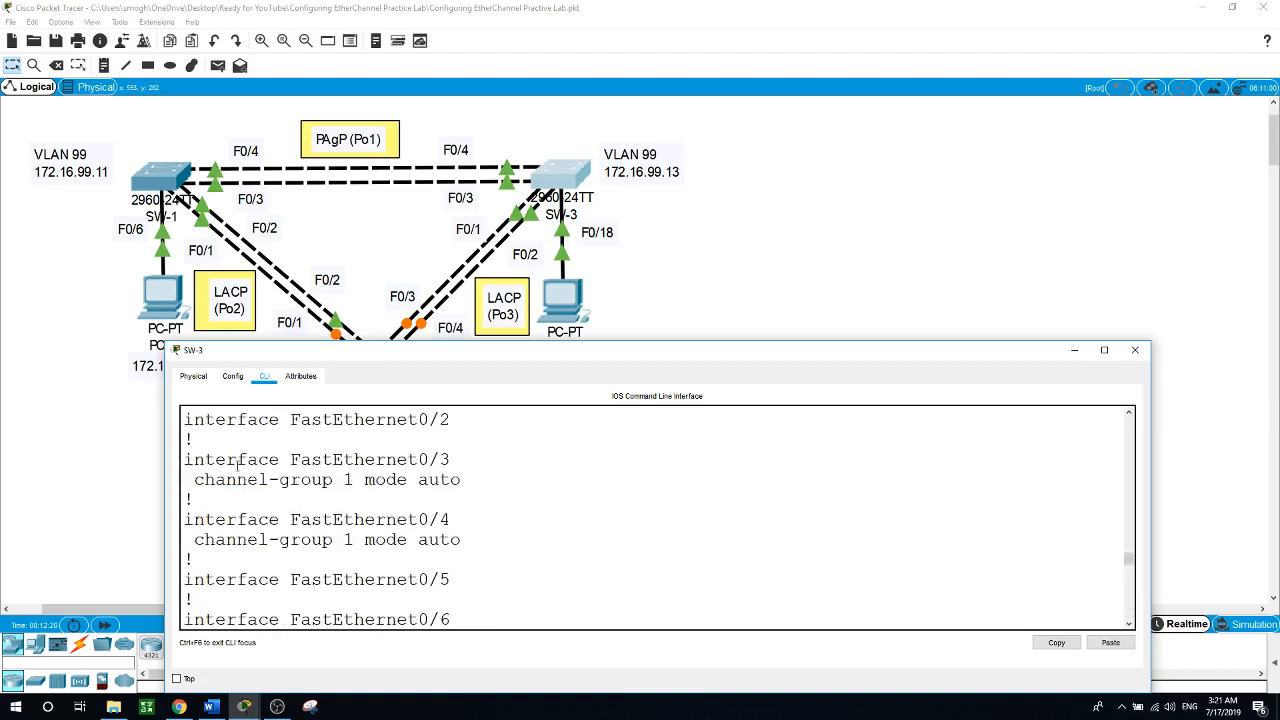
drag(190, 459, 480, 540)
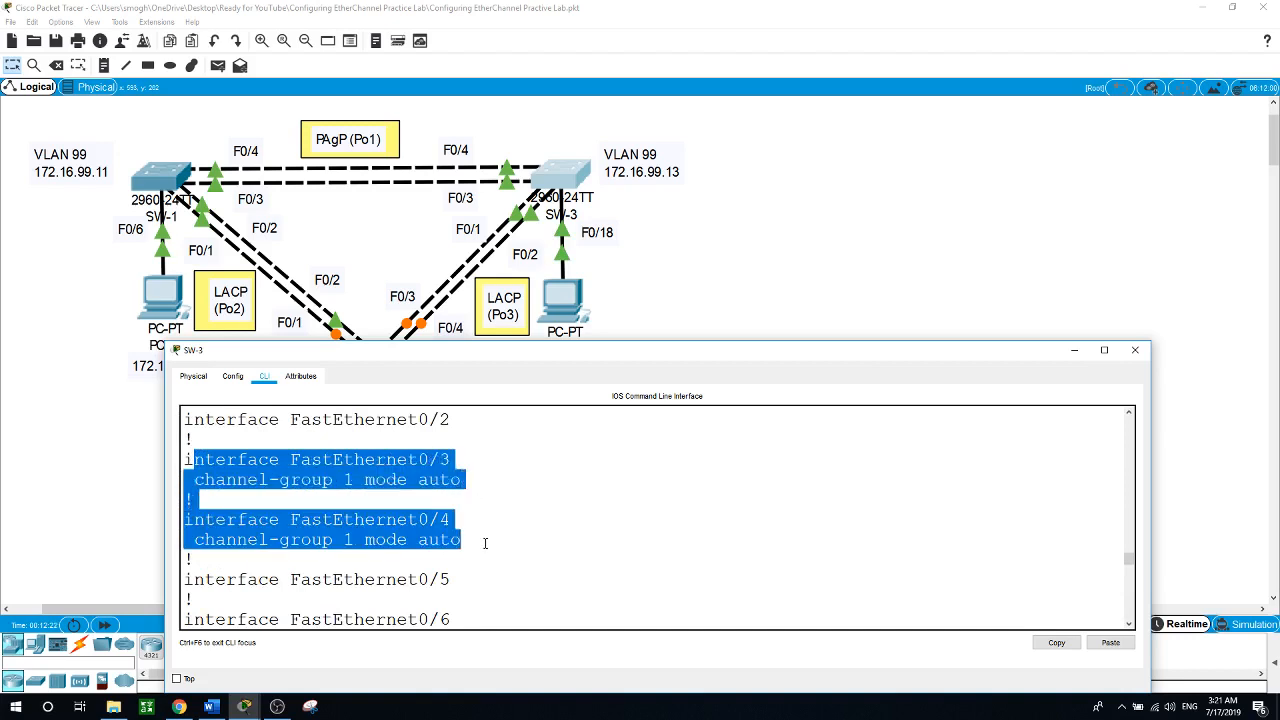
scroll(498, 531, up, 1)
scroll(465, 507, up, 2)
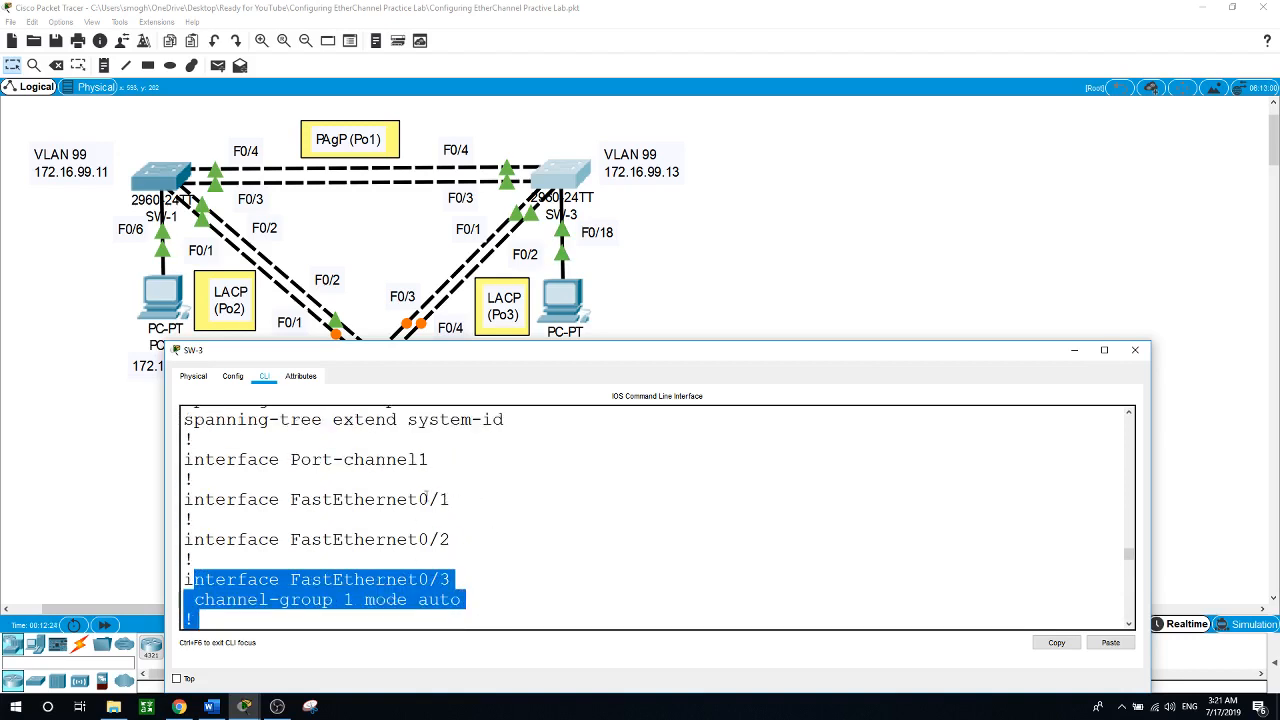
mouse_move(186, 459)
mouse_down()
mouse_move(240, 460)
mouse_move(194, 479)
mouse_up()
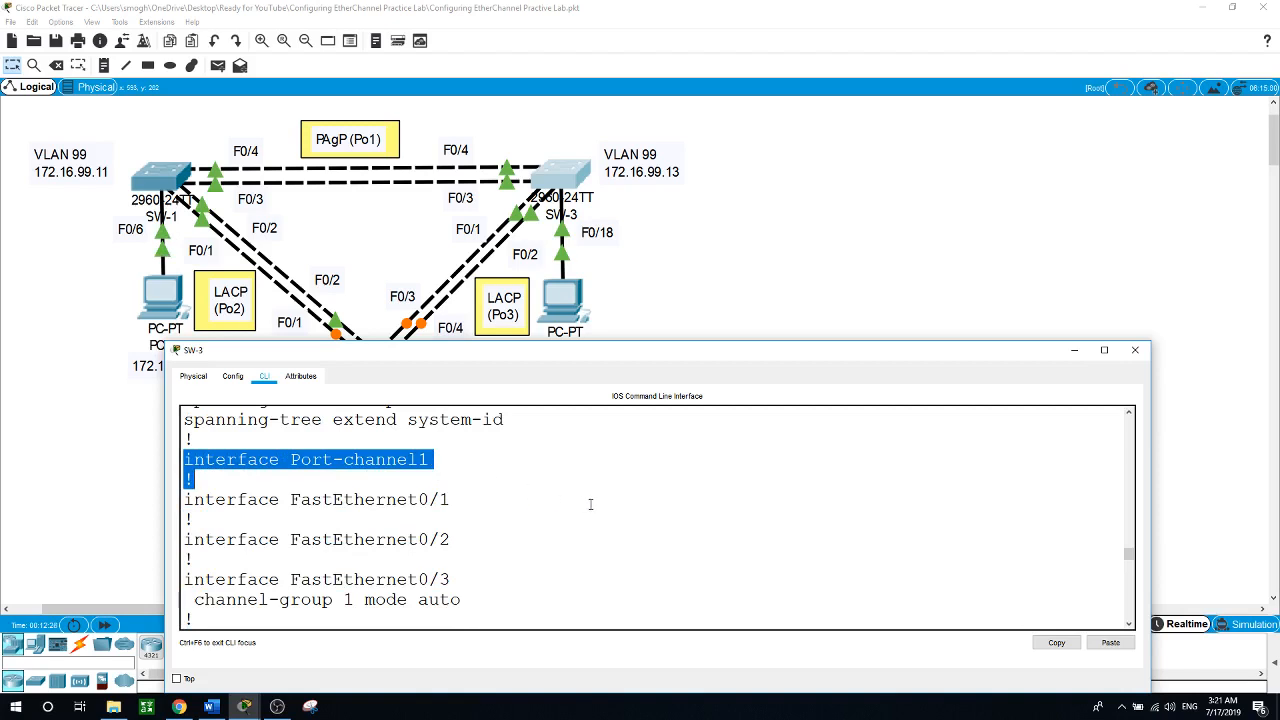
- On SW-1, display the complete switchport details of FastEthernet0/3 with show int f0/3 switchport
click(172, 180)
scroll(530, 545, down, 20)
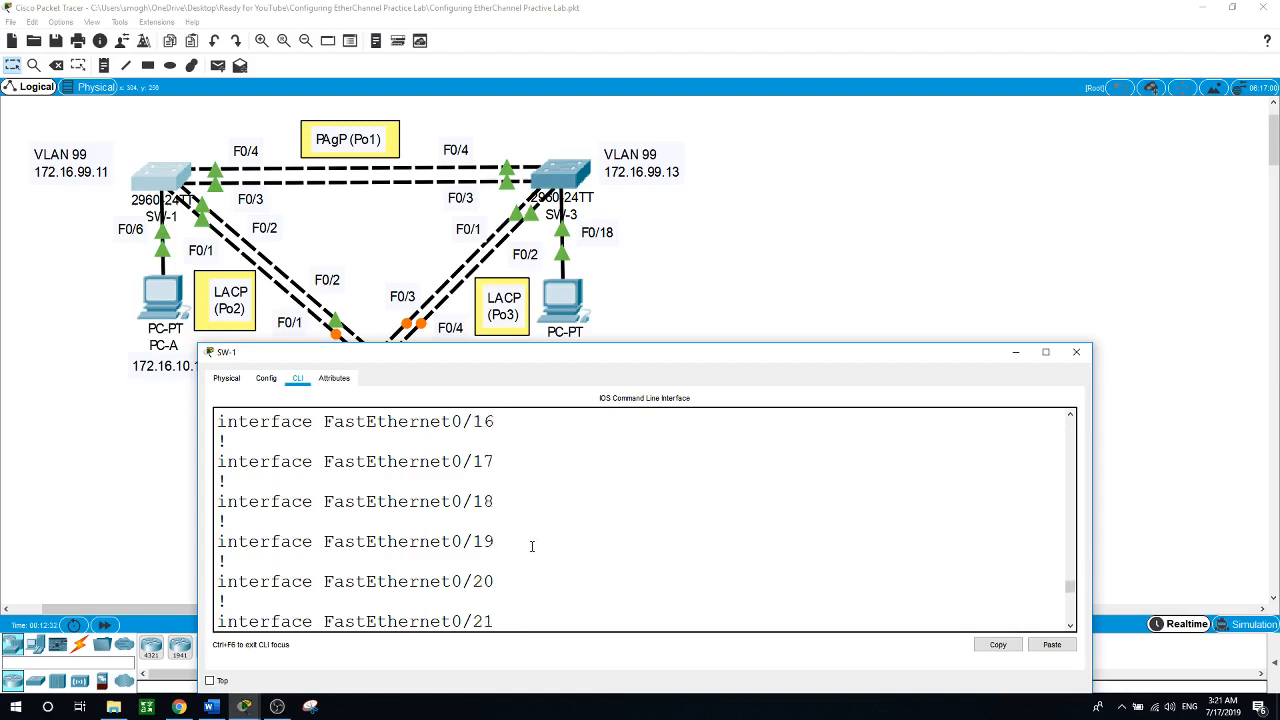
scroll(556, 575, down, 2)
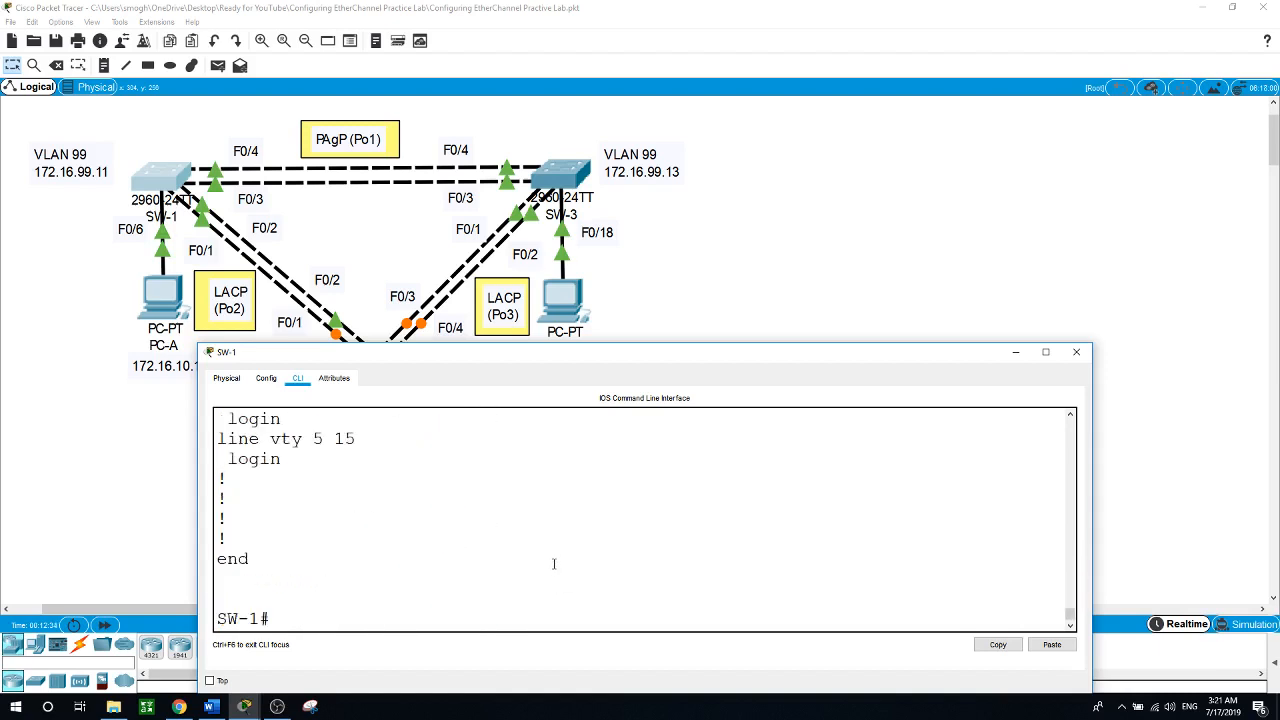
key(Return)
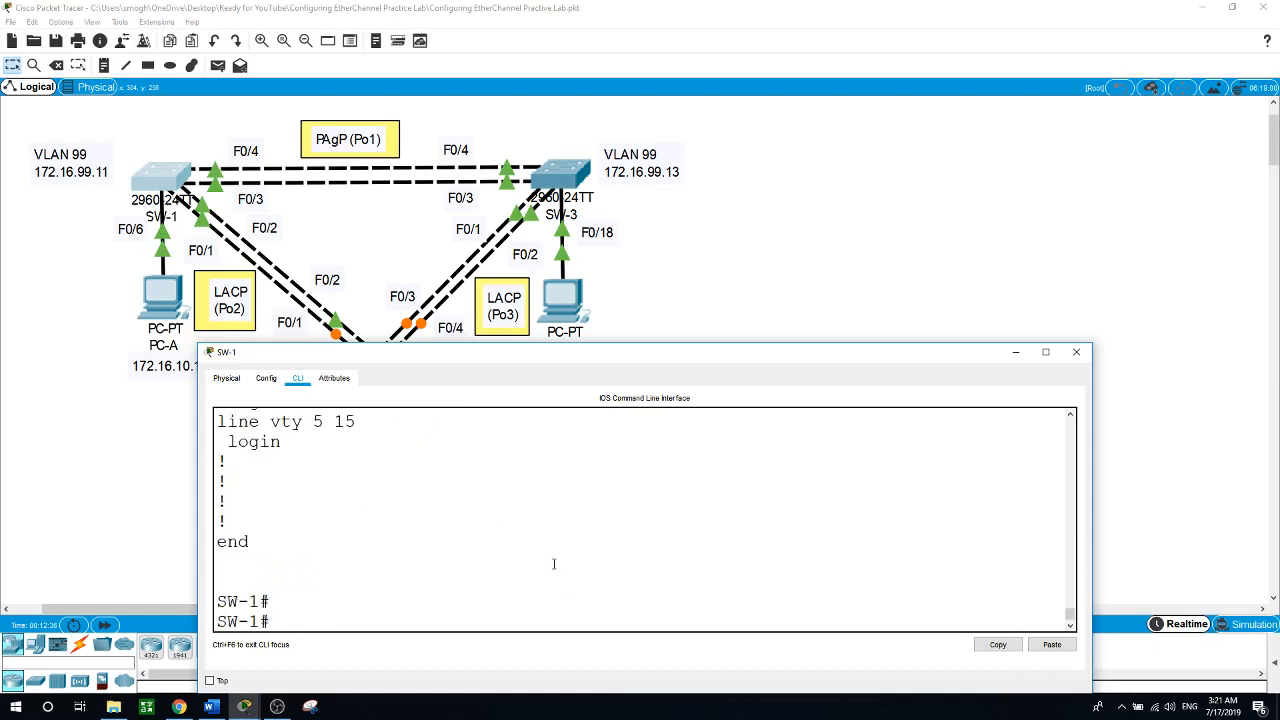
text(show int )
text(f0/3 s)
text(w)
key(Tab)
key(Return)
key(space)
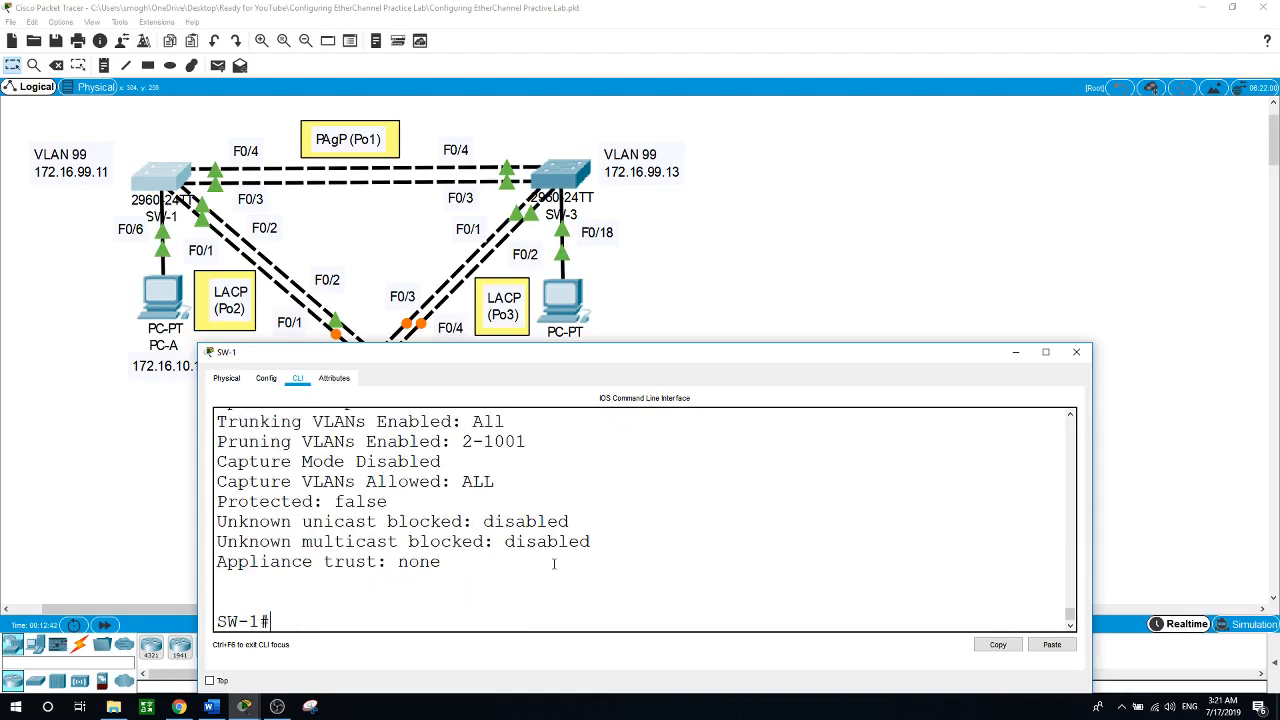
- Check the administrative and operational modes in SW-1's switchport output for FastEthernet0/3
scroll(553, 563, up, 10)
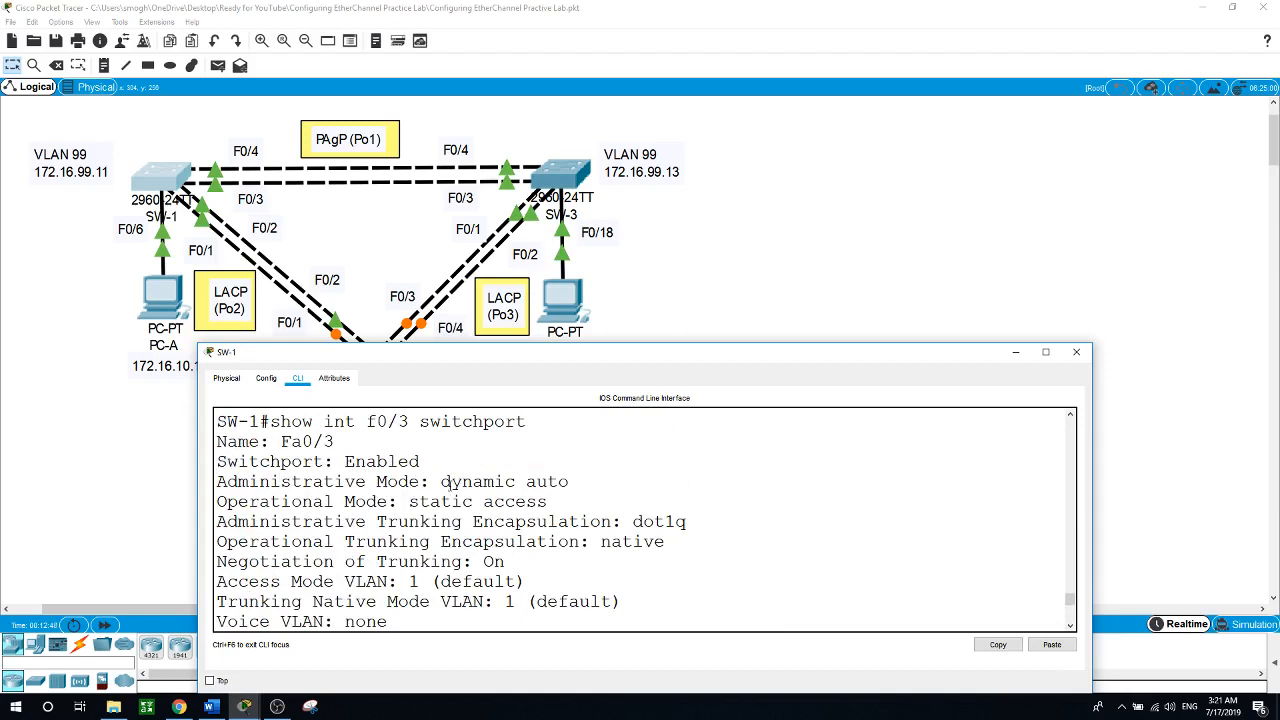
drag(441, 483, 543, 484)
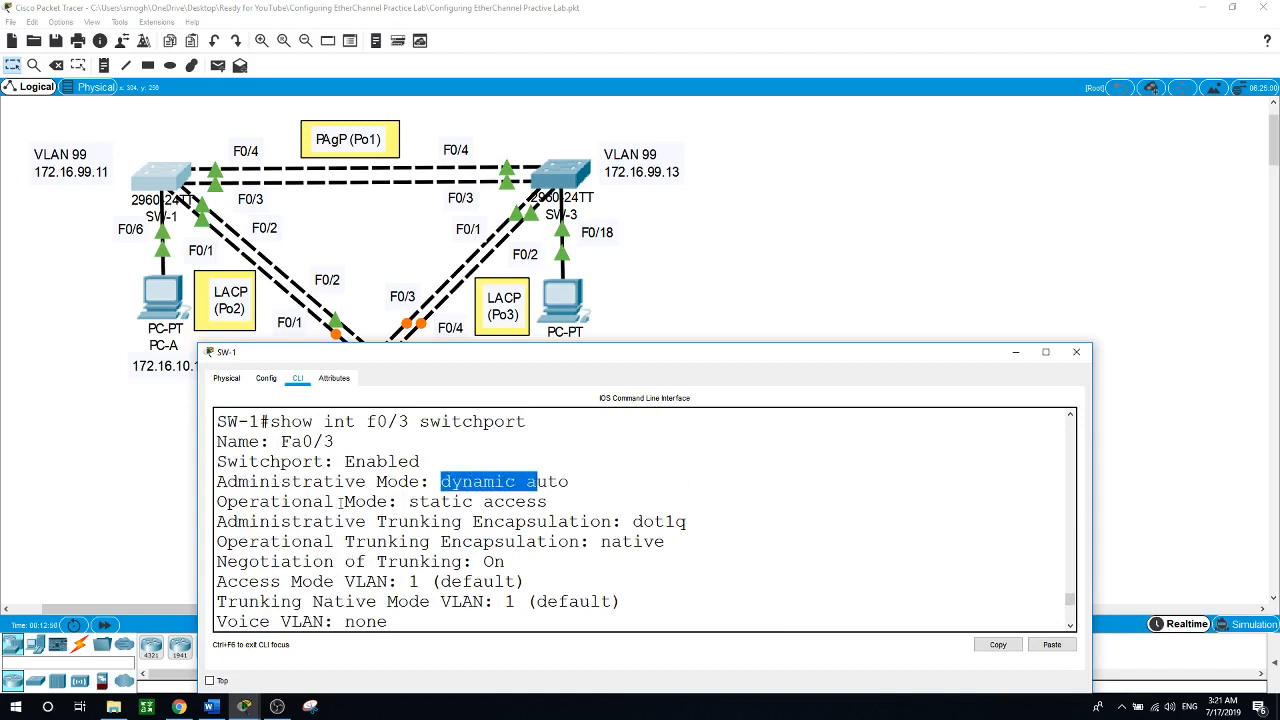
drag(412, 504, 548, 504)
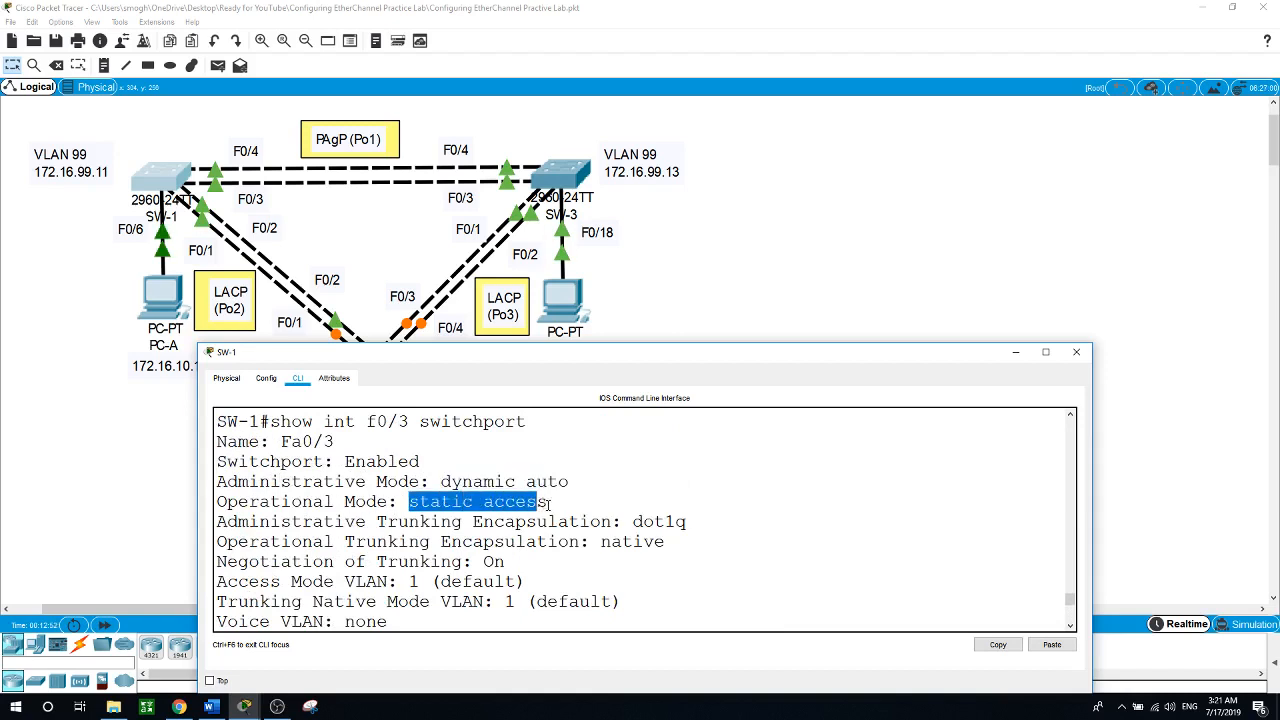
scroll(548, 504, down, 3)
scroll(548, 504, up, 3)
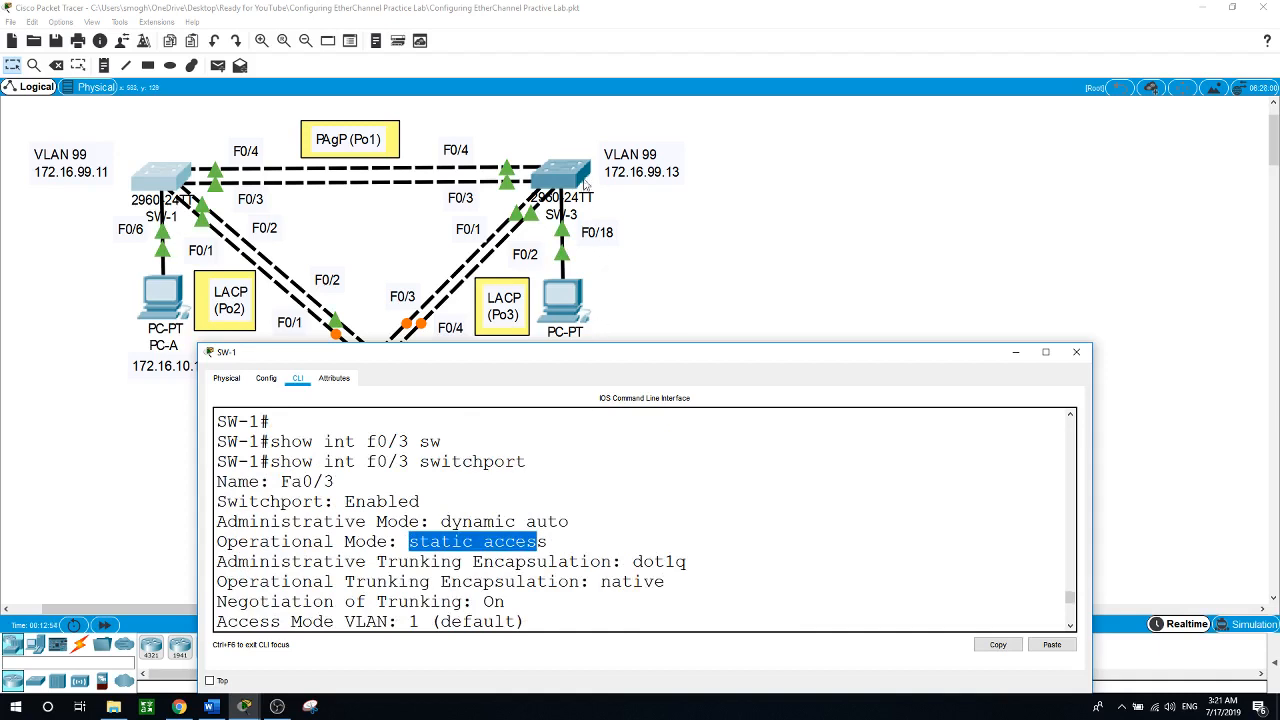
- On SW-3, run show int f0/3 switchport, review the port's administrative and operational modes, and return to the topology
click(574, 184)
scroll(478, 572, down, 15)
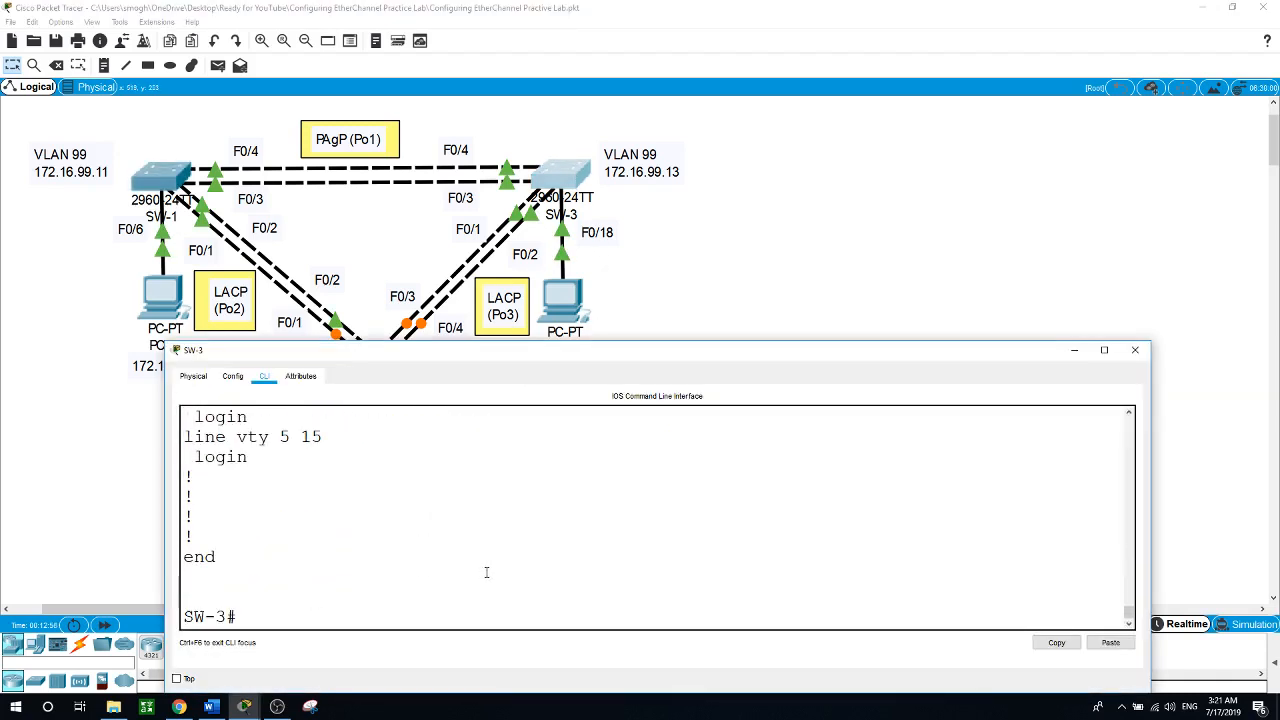
text(show int f0/3 sw)
key(Tab)
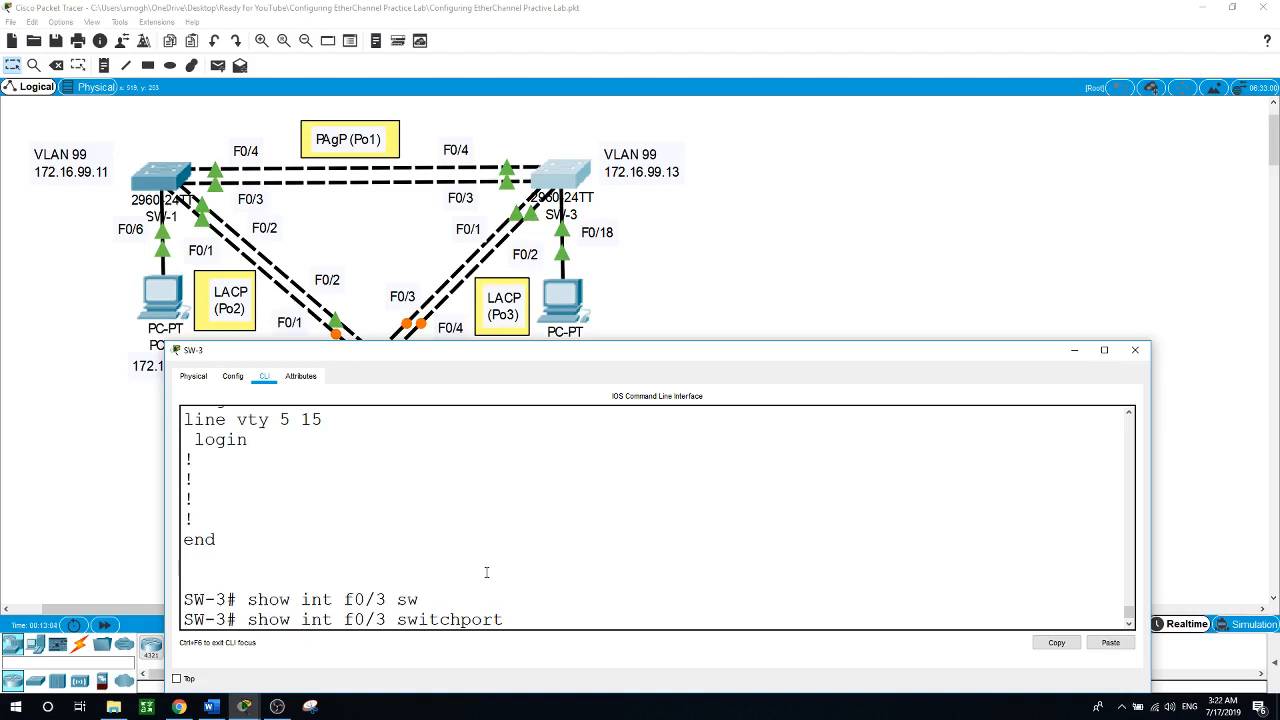
key(Return)
key(space)
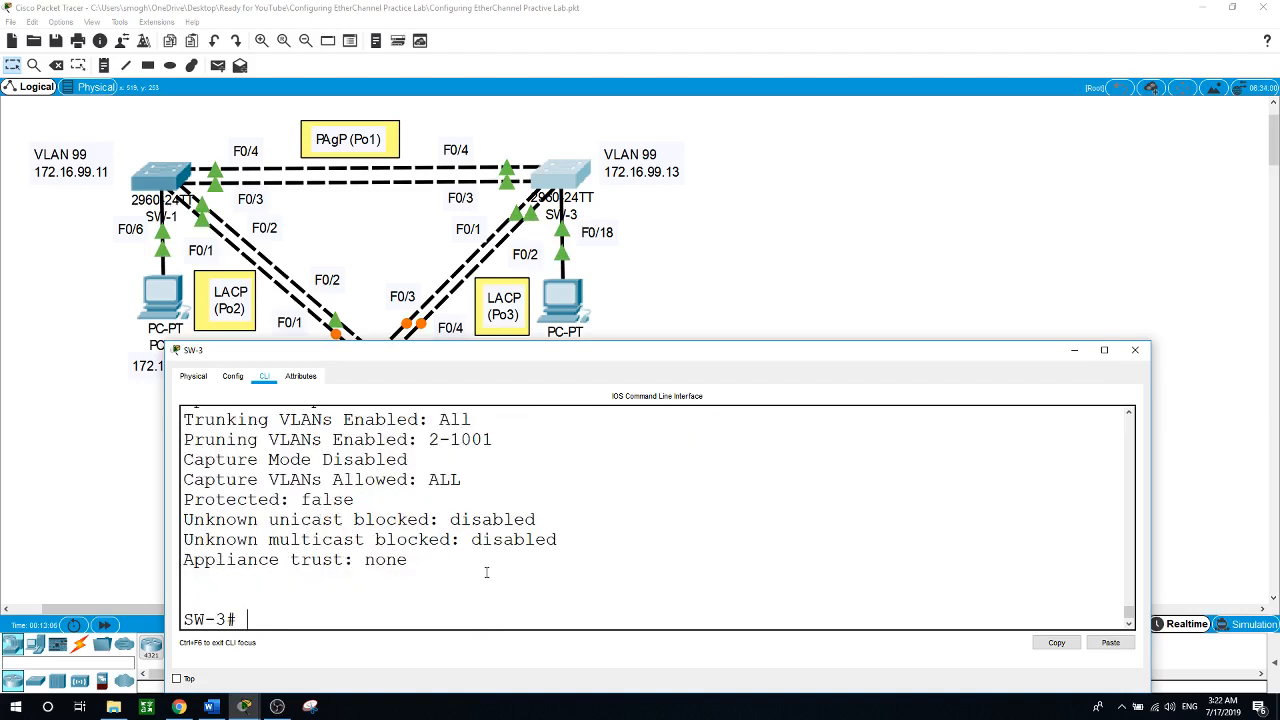
scroll(486, 572, up, 4)
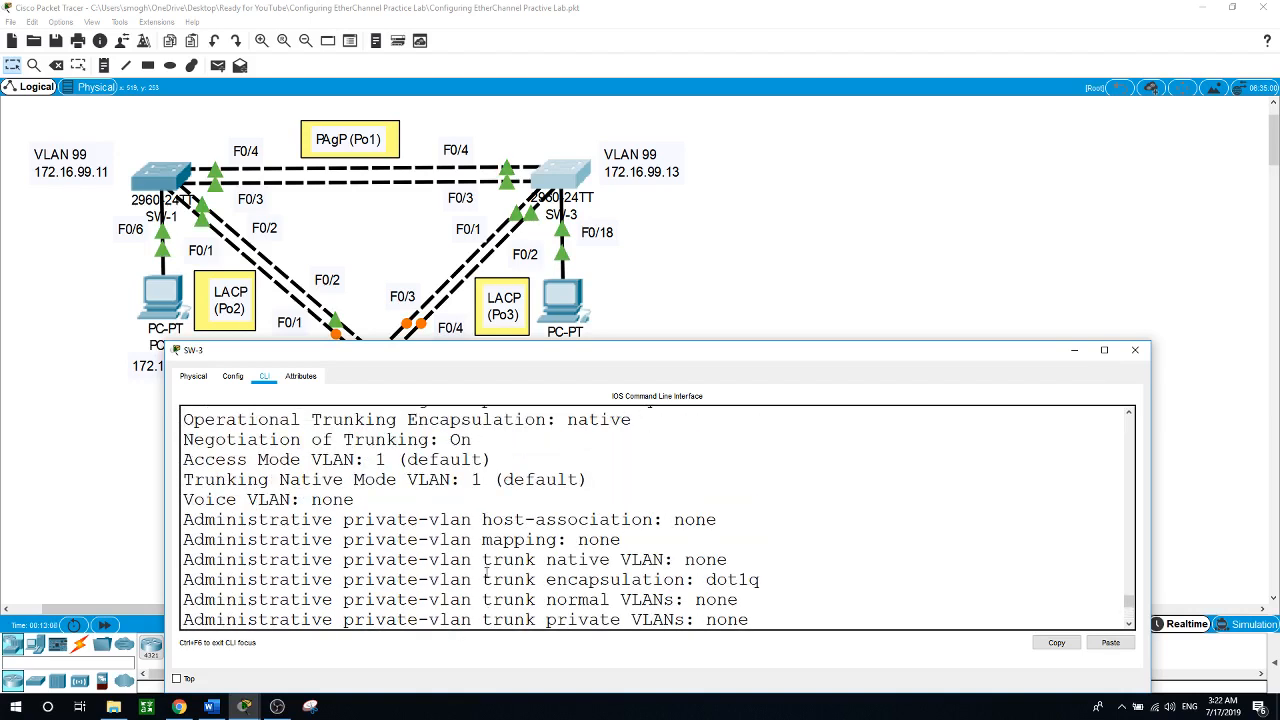
scroll(486, 572, up, 2)
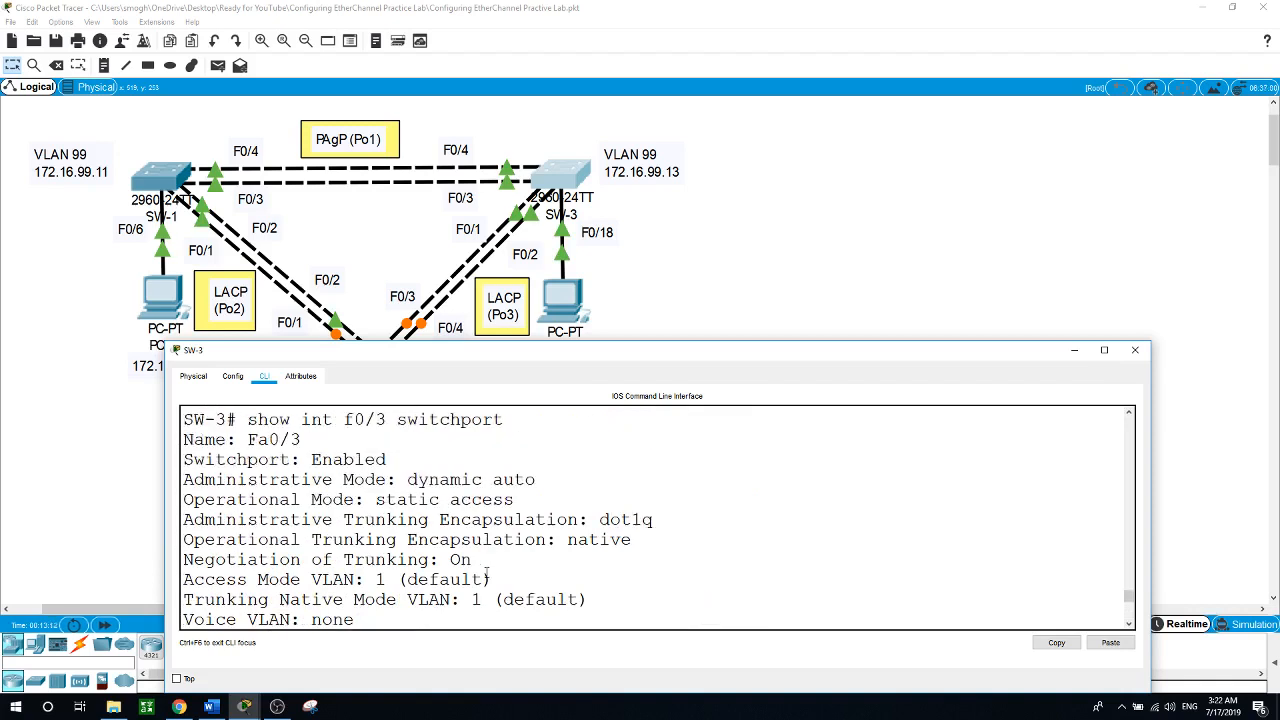
click(723, 293)
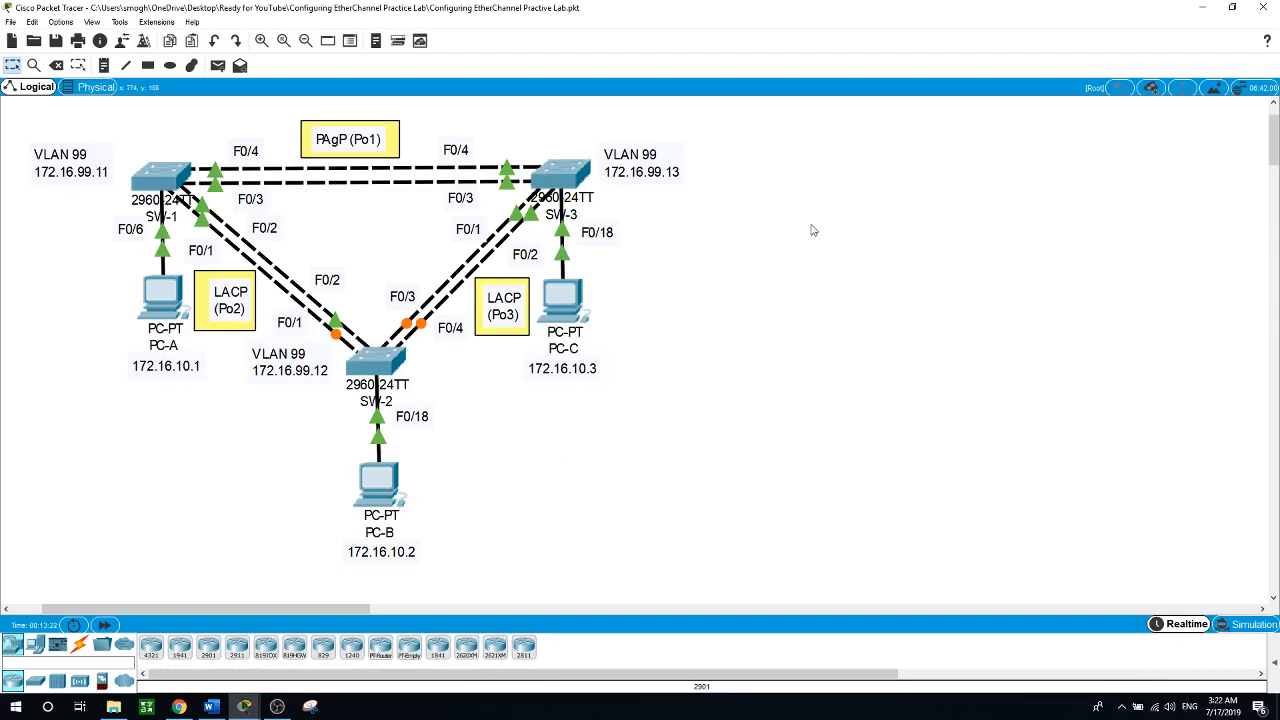
- On SW-1, display the EtherChannel overview with show etherchannel summary
click(170, 186)
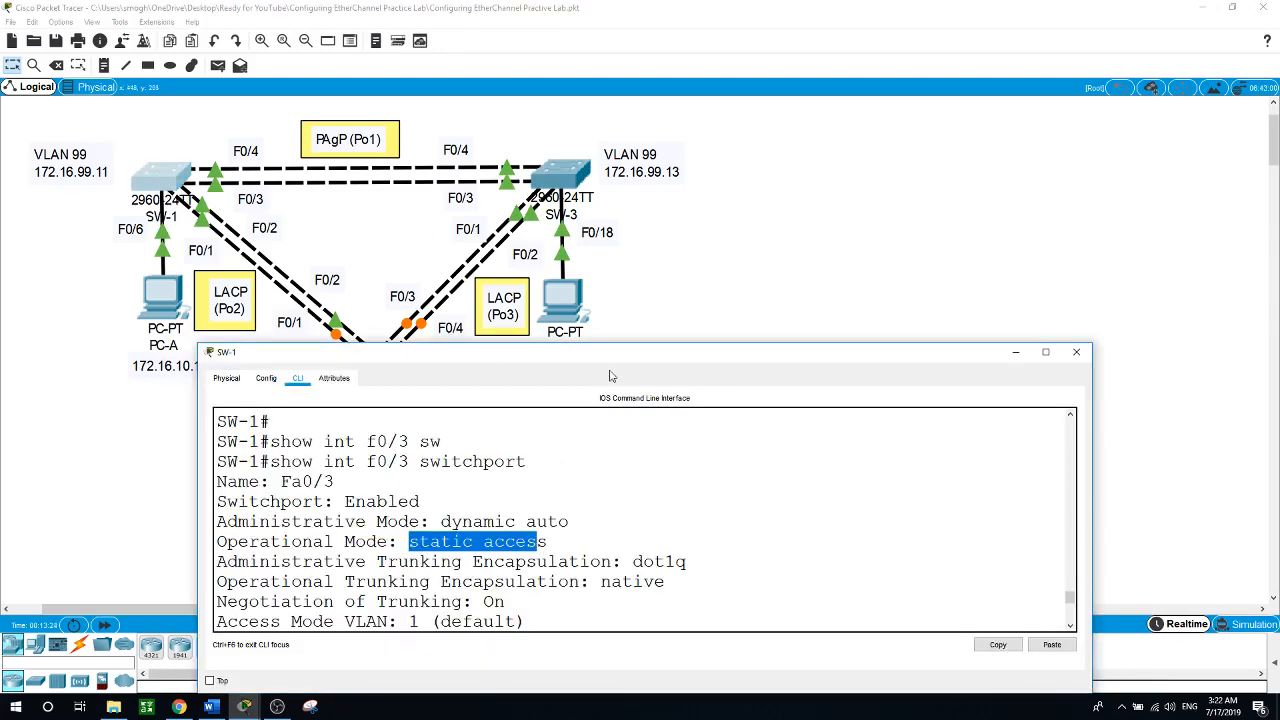
scroll(582, 504, down, 7)
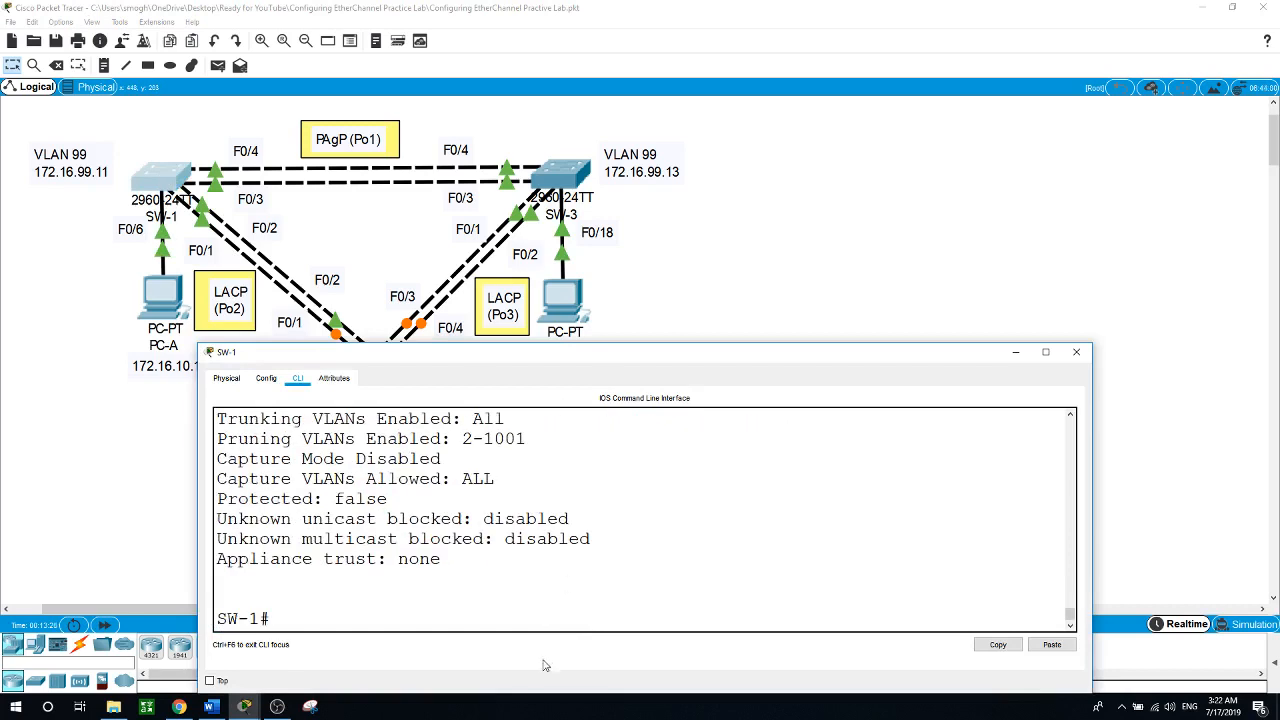
text(show eth)
key(Tab)
text(summ)
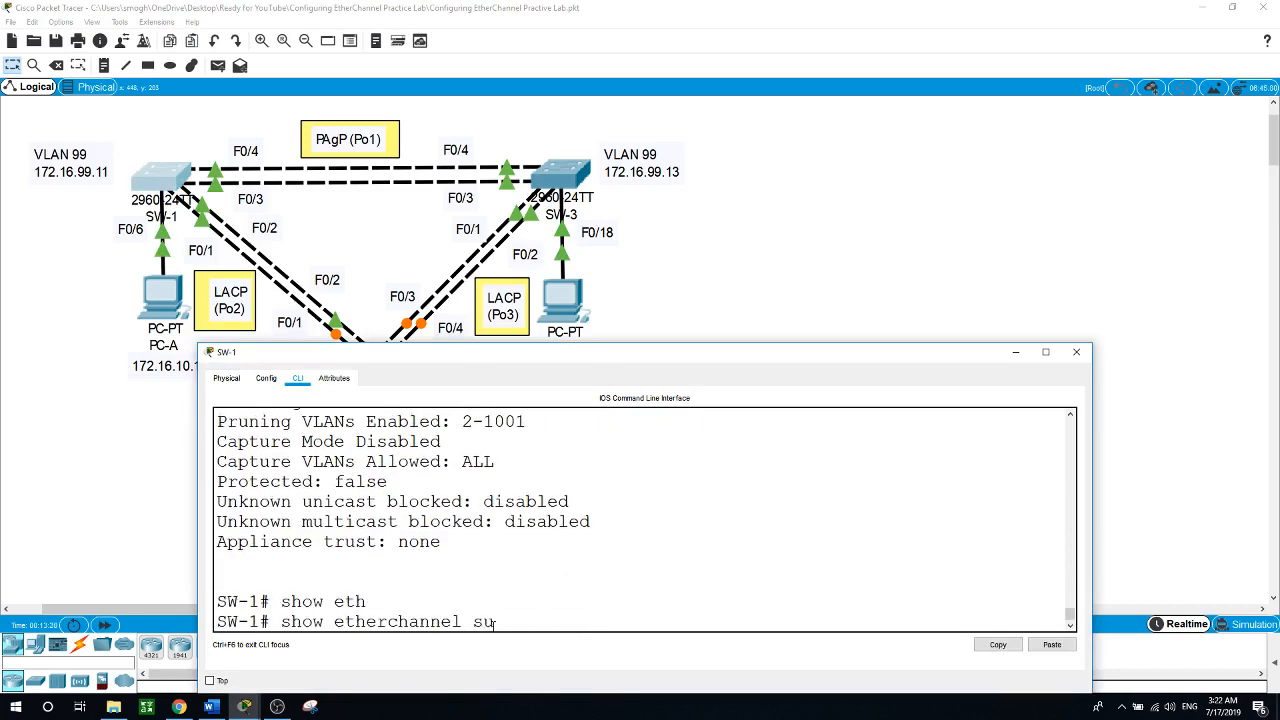
key(Tab)
key(Return)
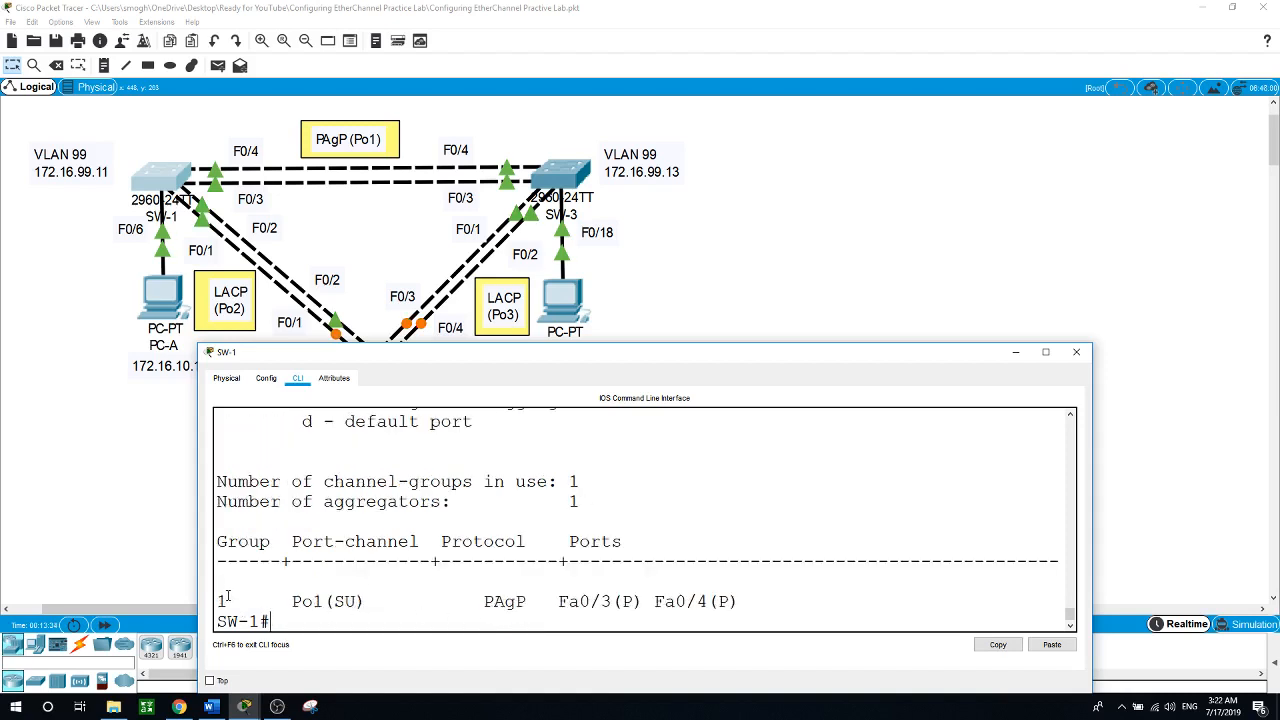
- Examine the group, port-channel, protocol and member ports in SW-1's EtherChannel summary, comparing their status codes with the flags legend
drag(228, 597, 218, 596)
drag(293, 605, 430, 608)
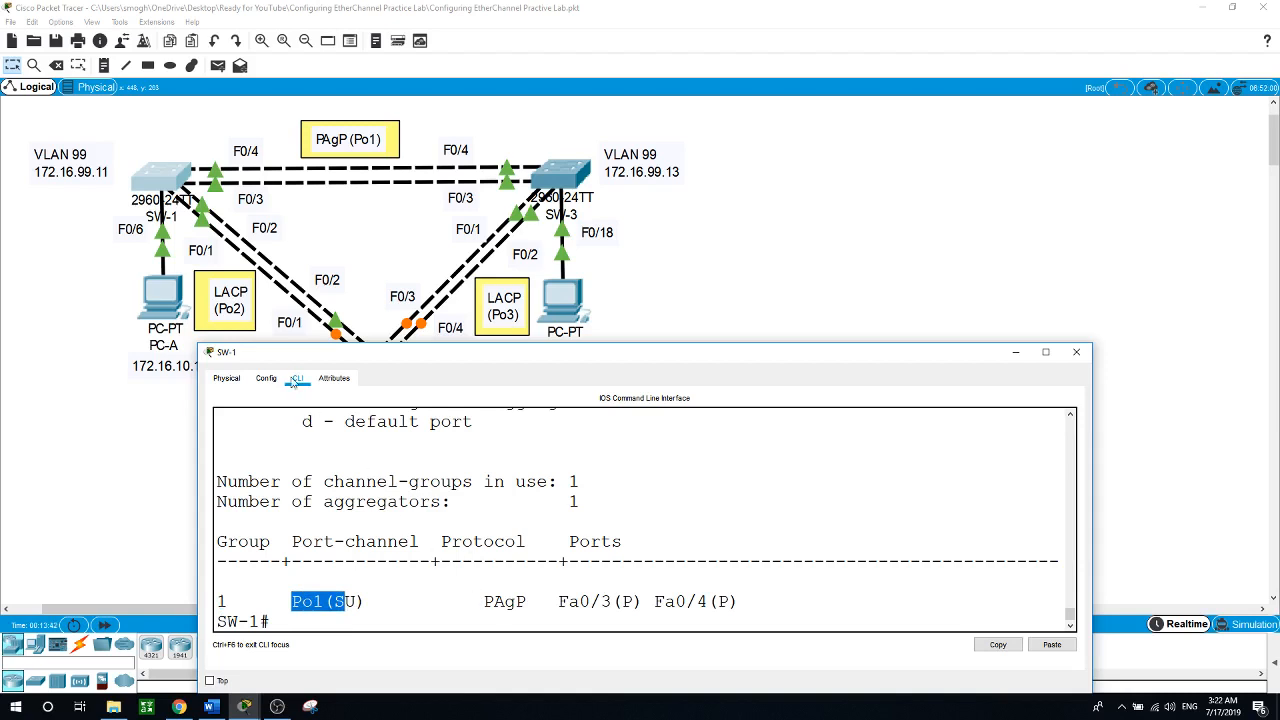
drag(484, 606, 750, 603)
click(558, 601)
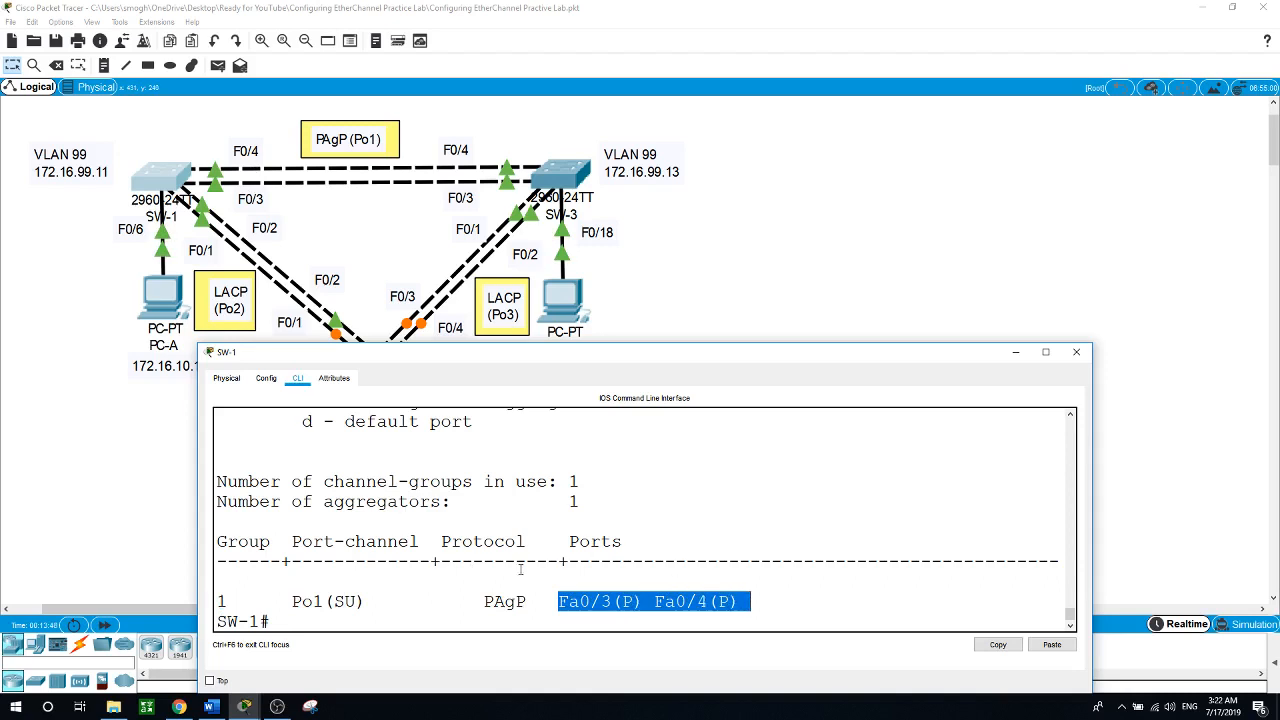
scroll(521, 572, up, 2)
scroll(521, 571, down, 3)
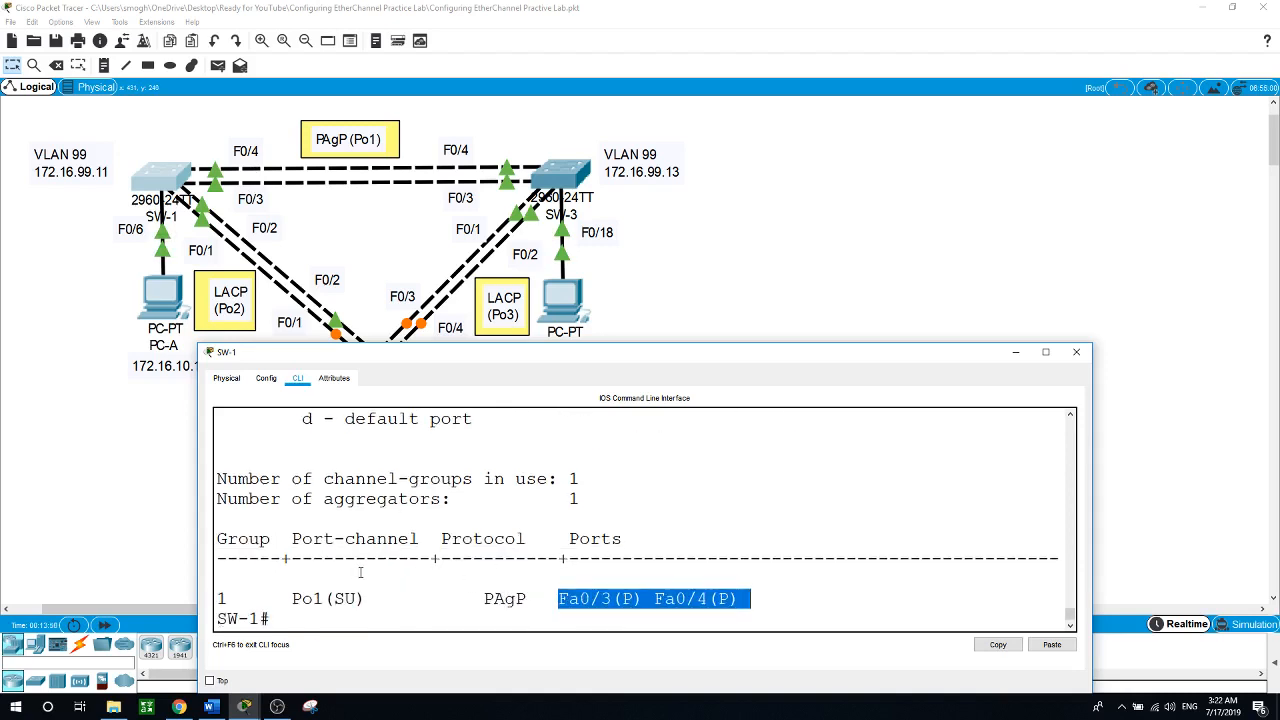
scroll(520, 569, up, 5)
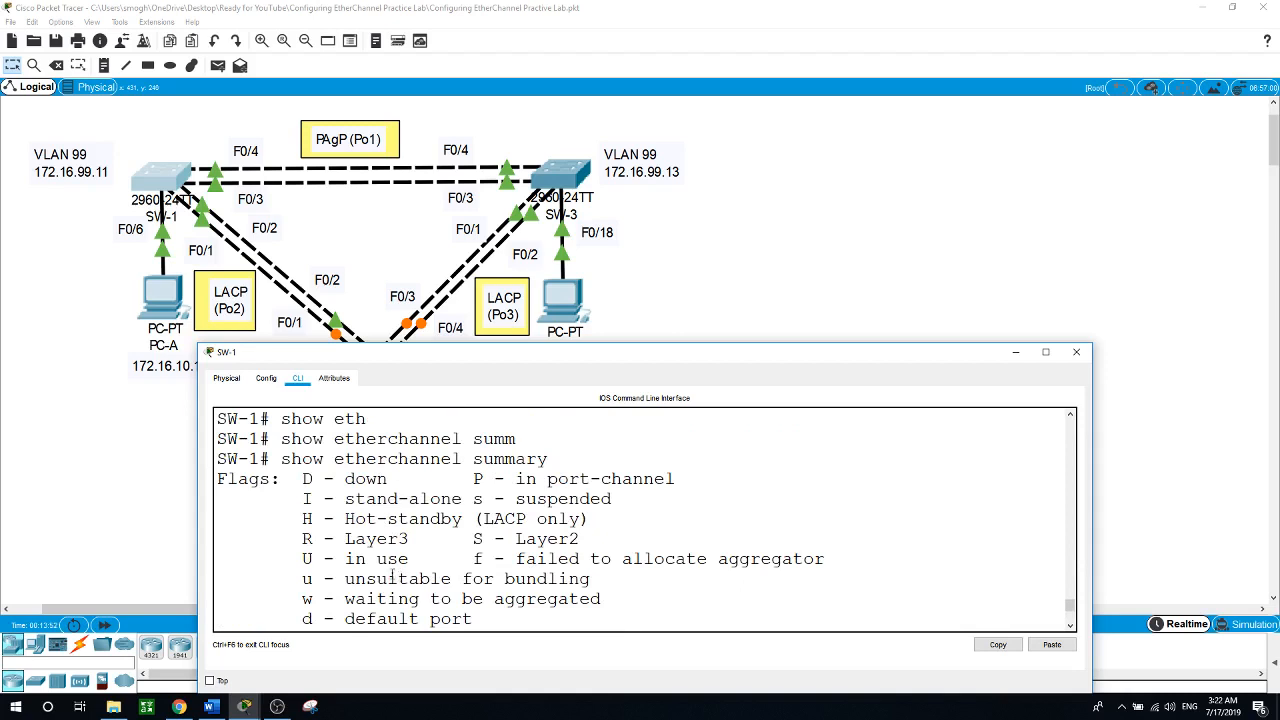
scroll(380, 572, down, 1)
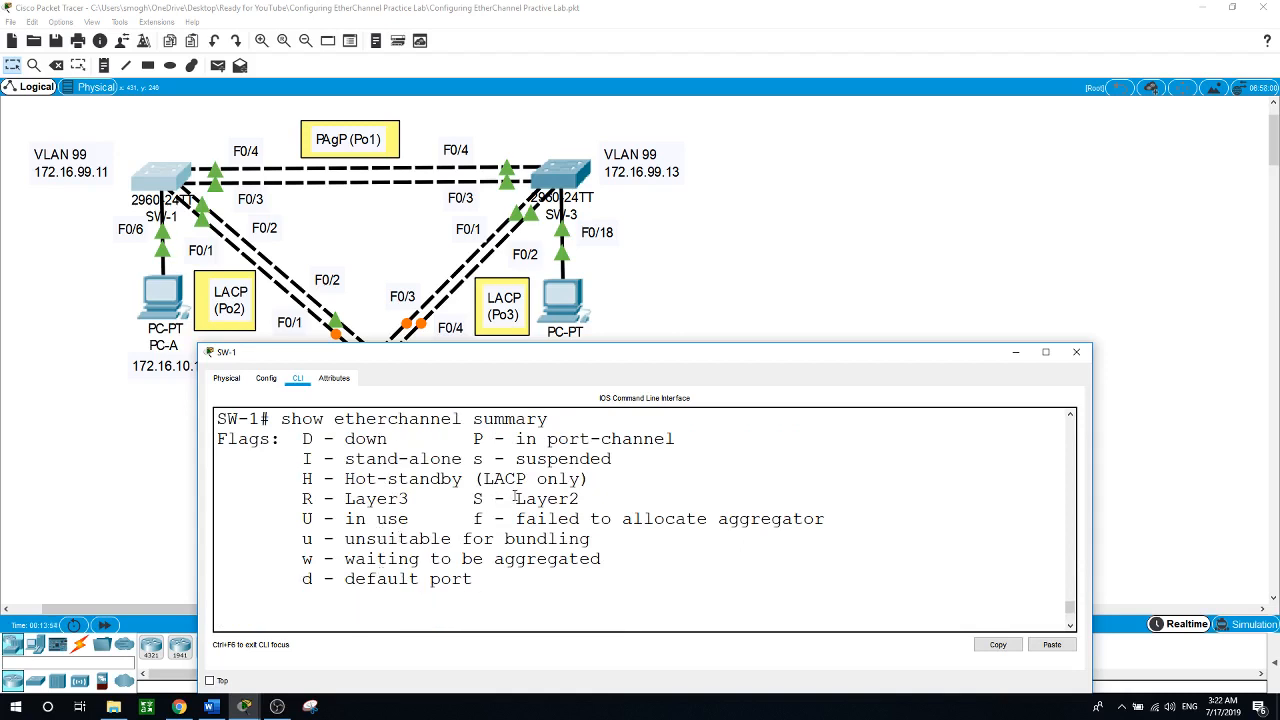
drag(517, 498, 577, 498)
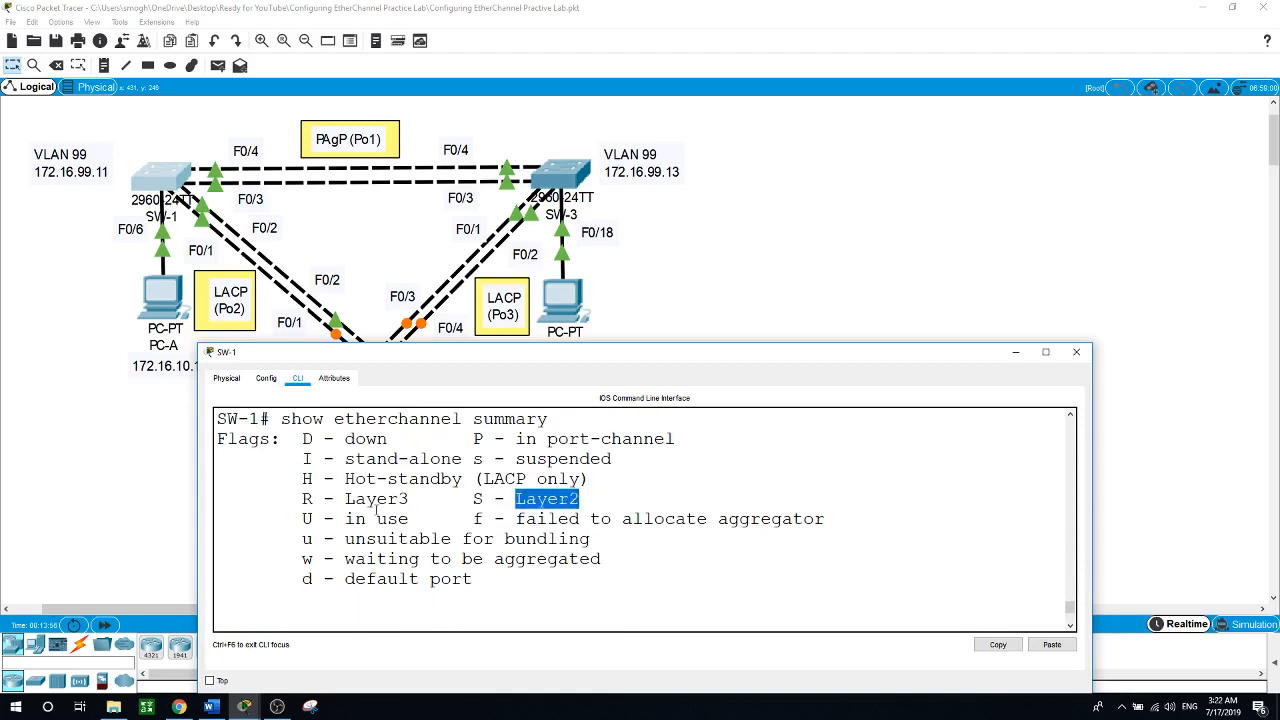
drag(345, 518, 412, 518)
scroll(429, 540, down, 4)
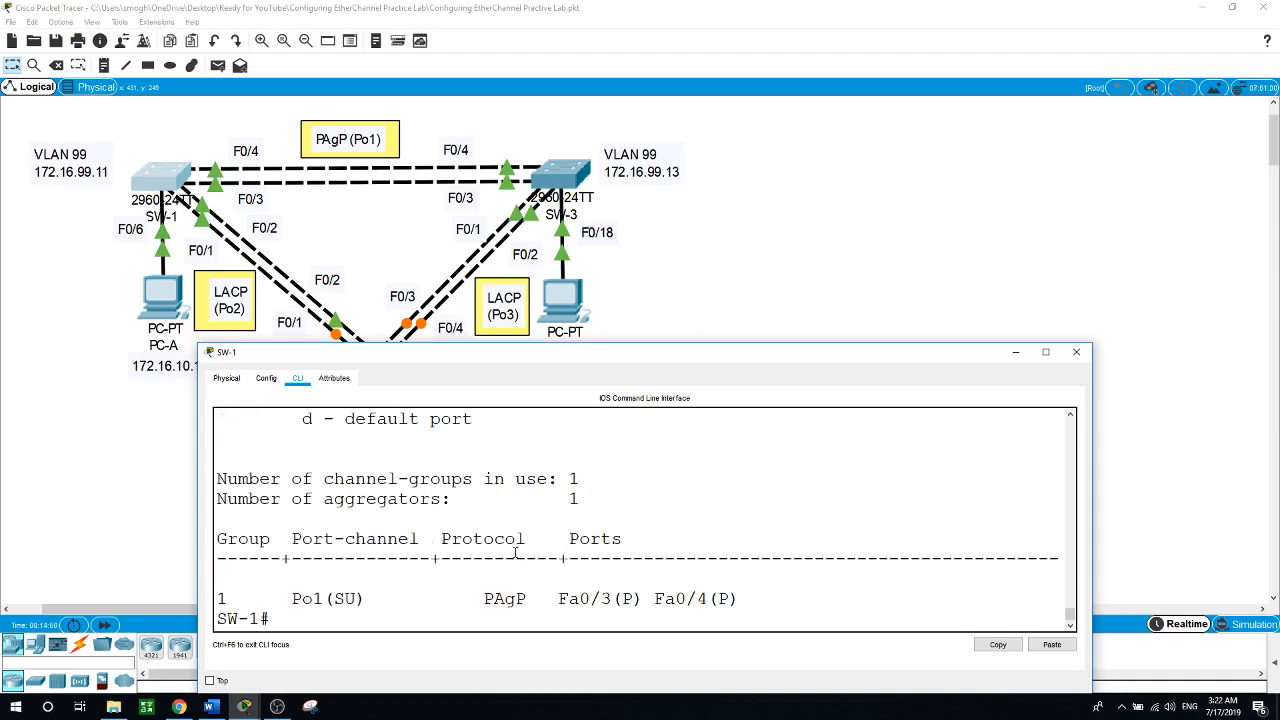
scroll(516, 553, up, 4)
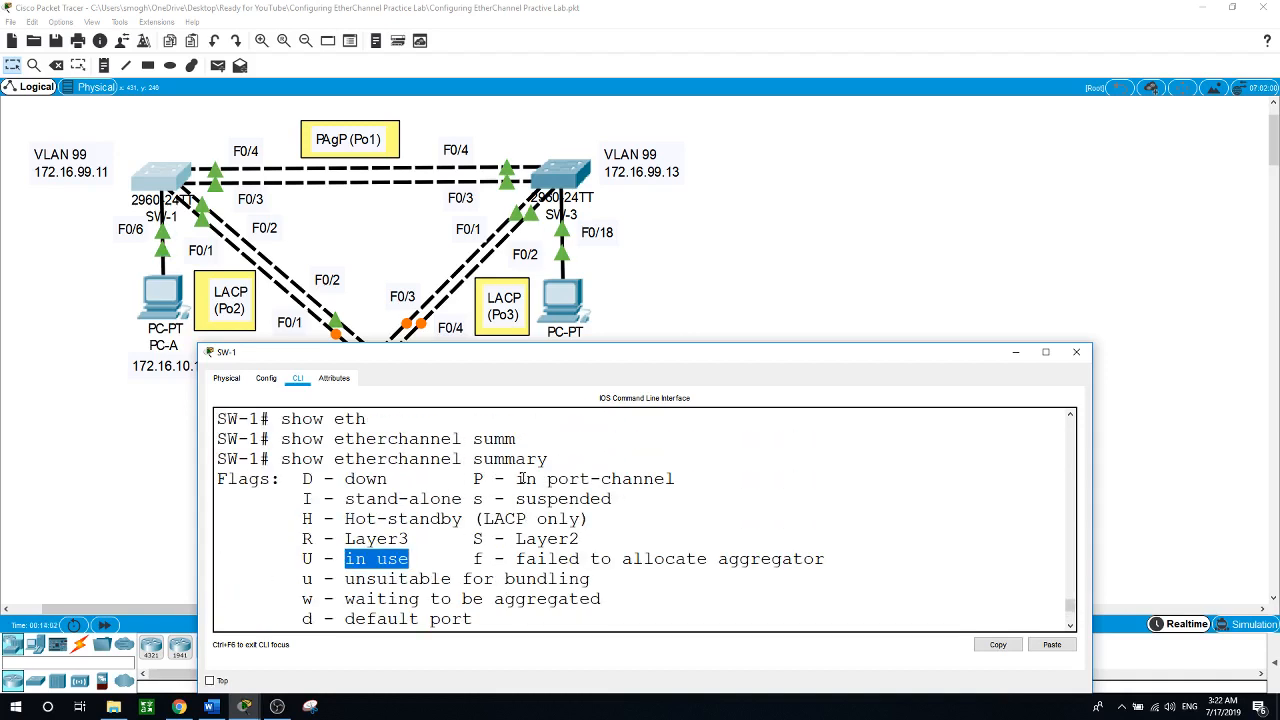
scroll(522, 481, down, 4)
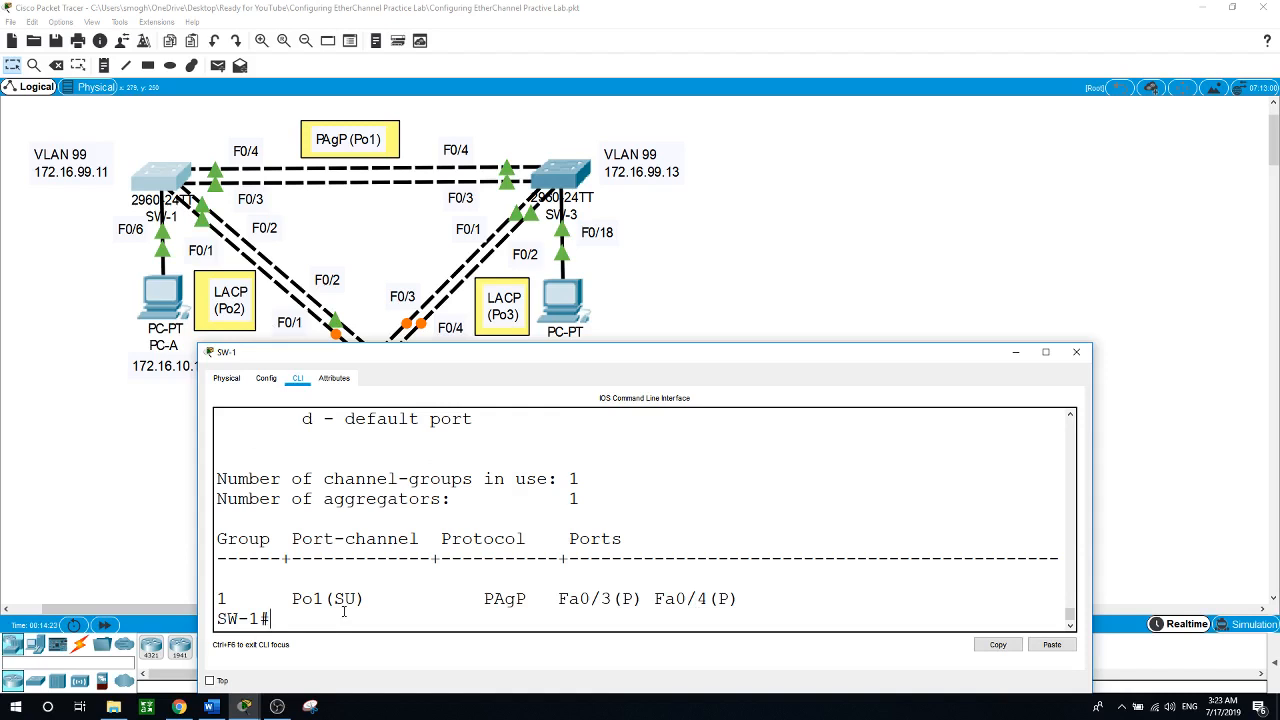
- On SW-1, enter interface configuration for port-channel 1 and set its switchport mode to trunk
text(onf t)
key(Return)
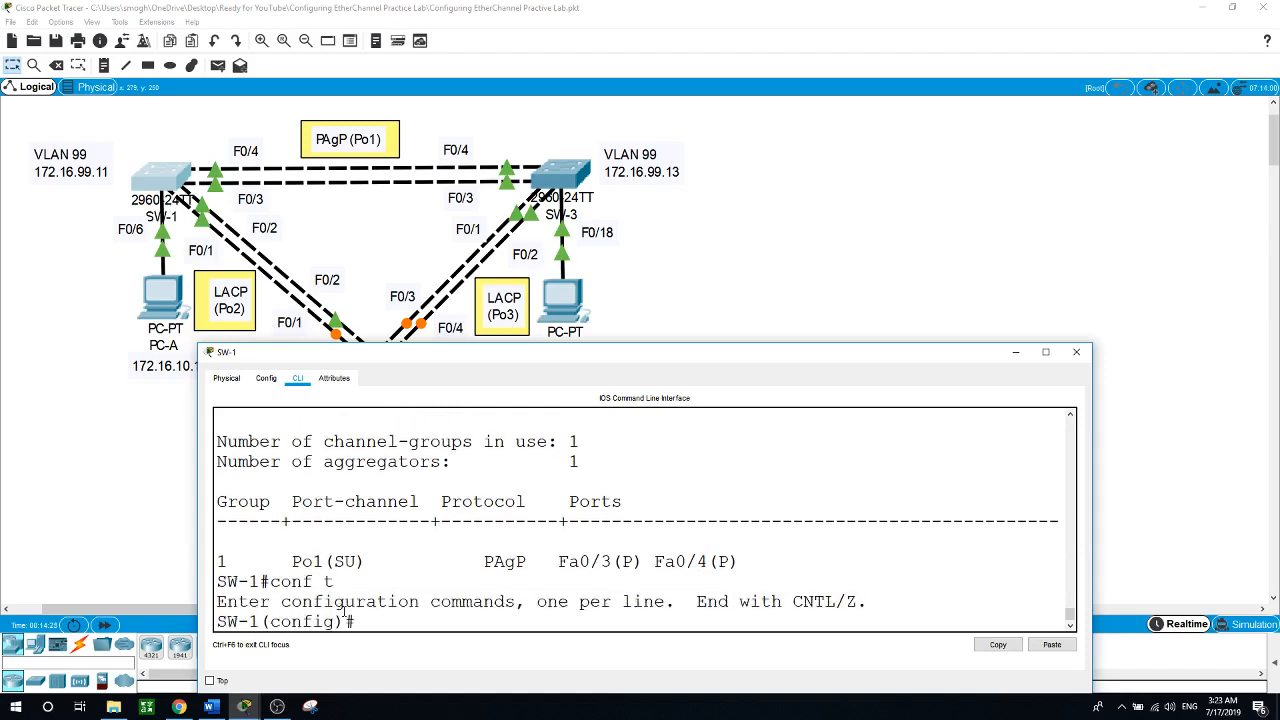
text(int po)
key(Tab)
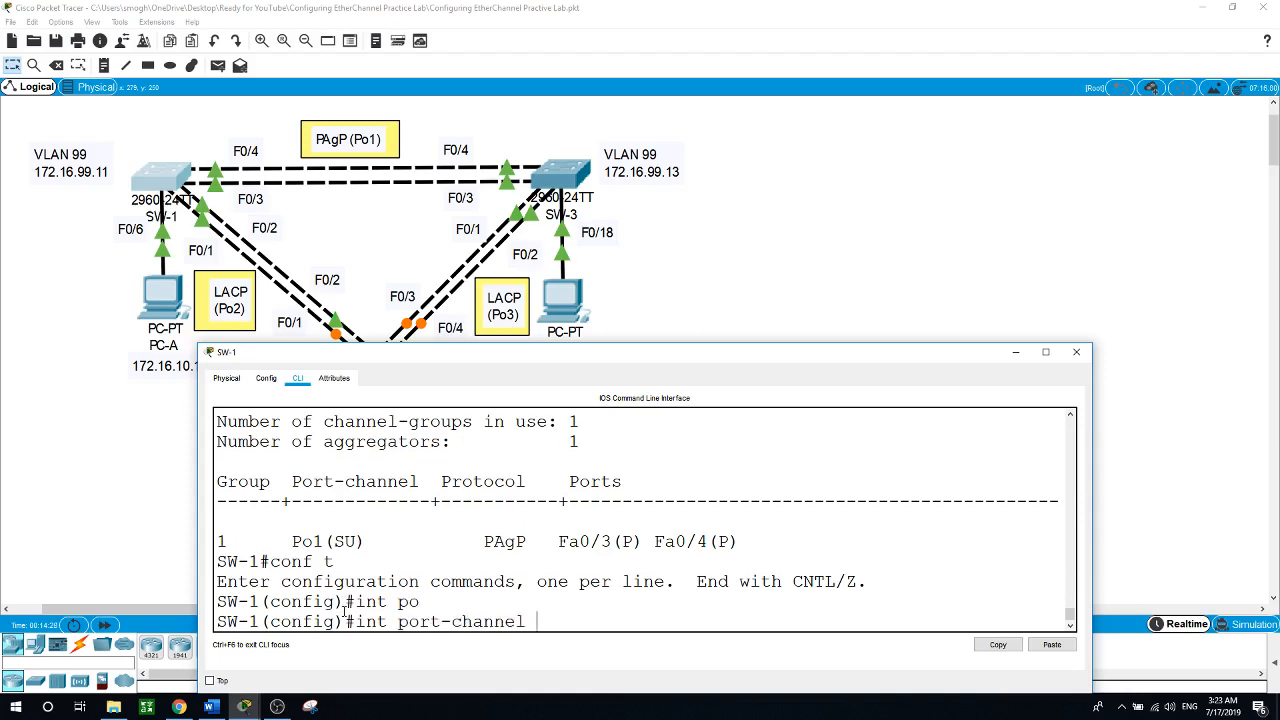
text(1)
key(Return)
text(swi)
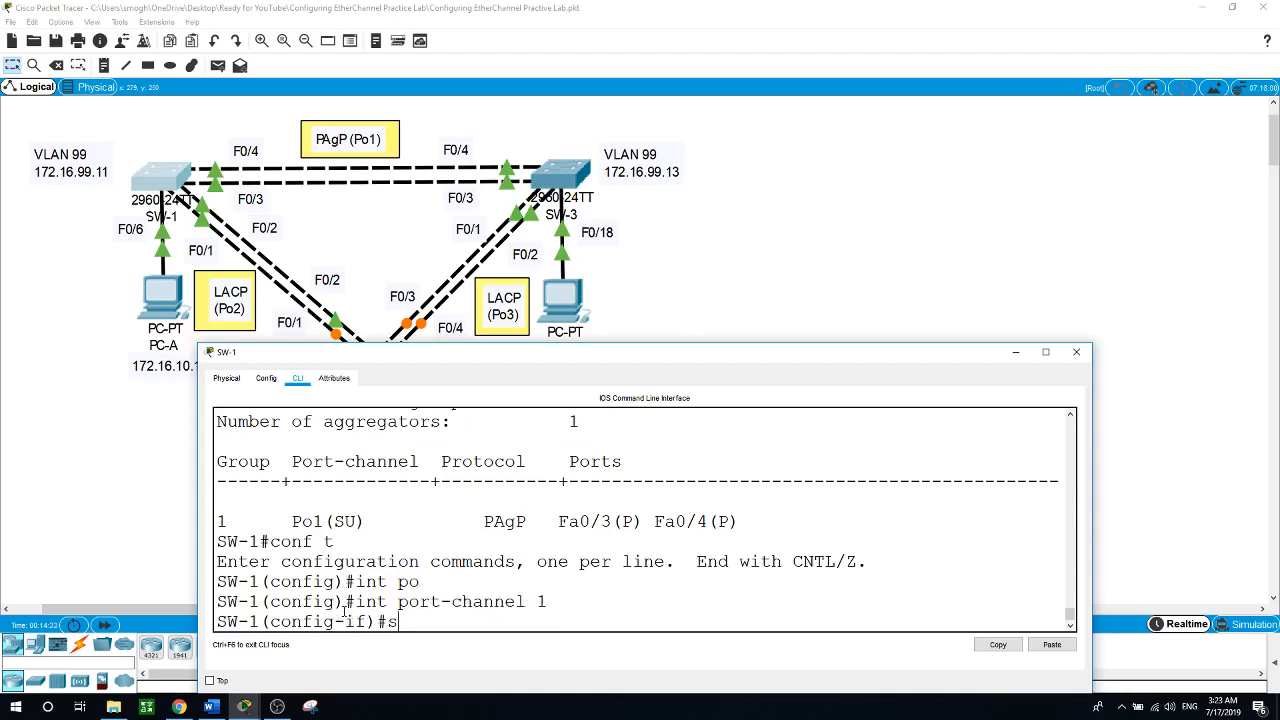
key(Tab)
text(mo)
key(Tab)
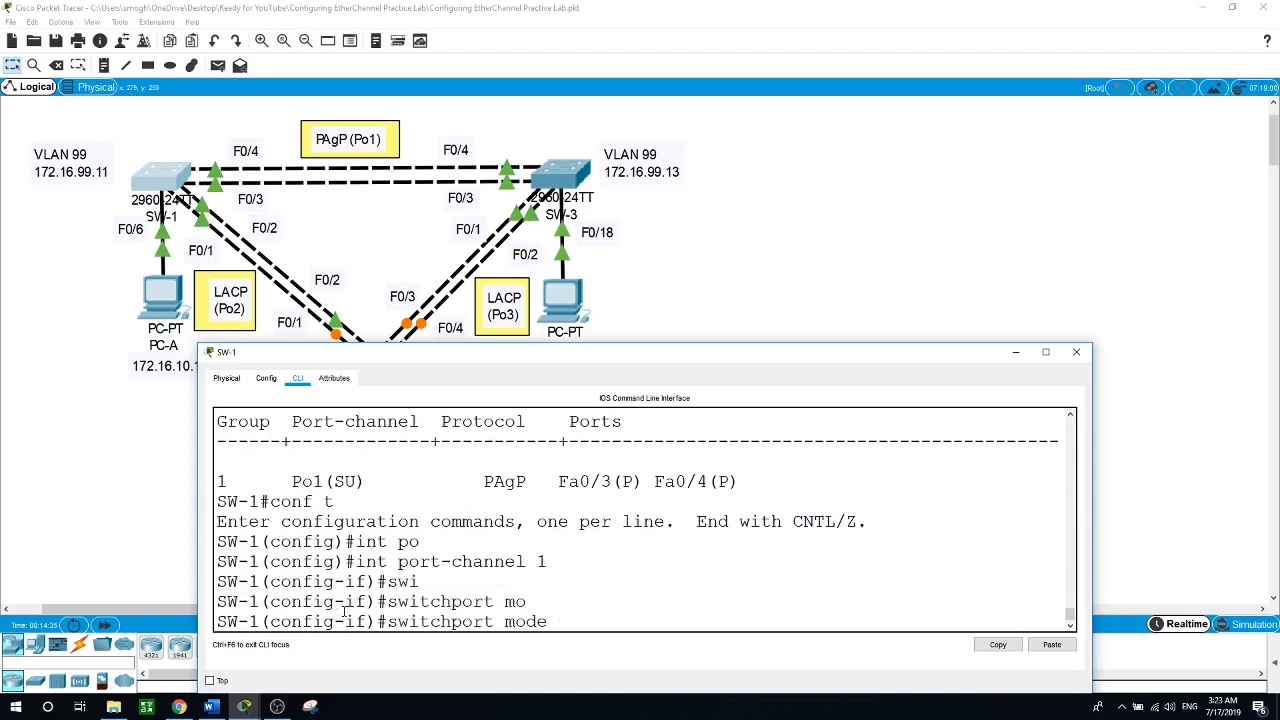
text(tr)
key(Tab)
key(Return)
- Set the trunk native VLAN of SW-1's port-channel 1 to 99
text(swi)
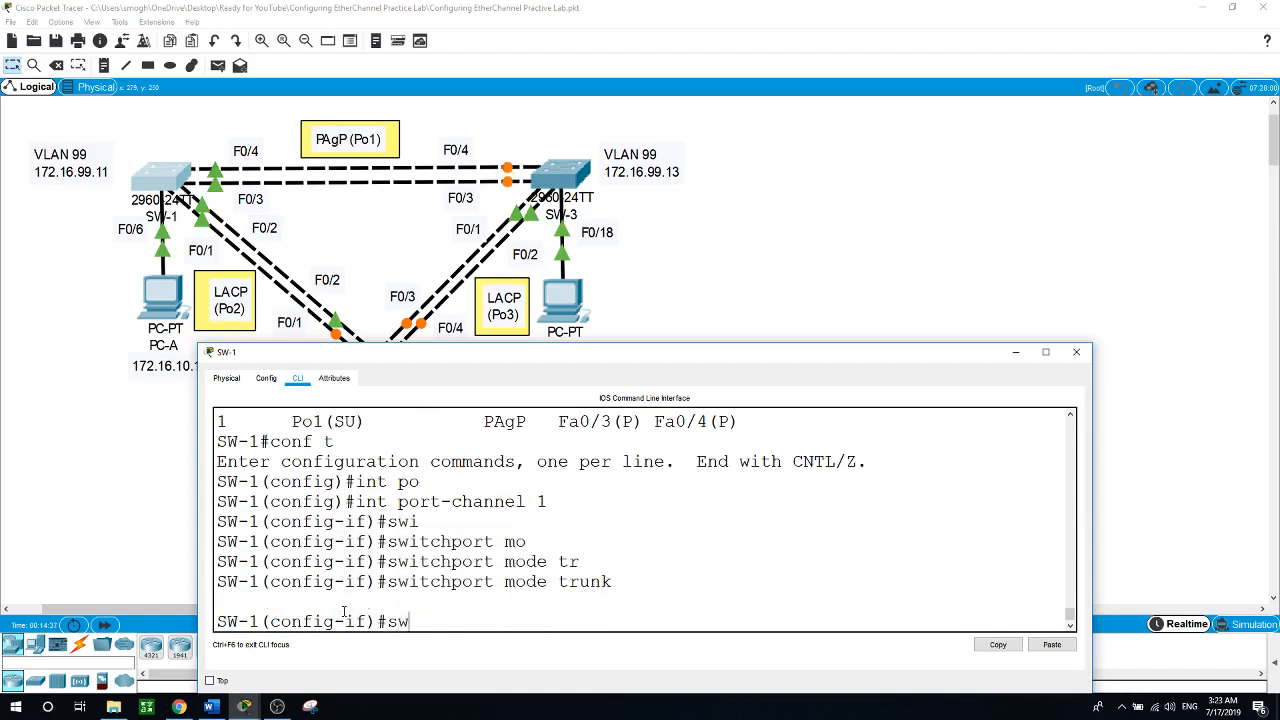
key(Tab)
text(tr)
key(Tab)
text(n)
key(Tab)
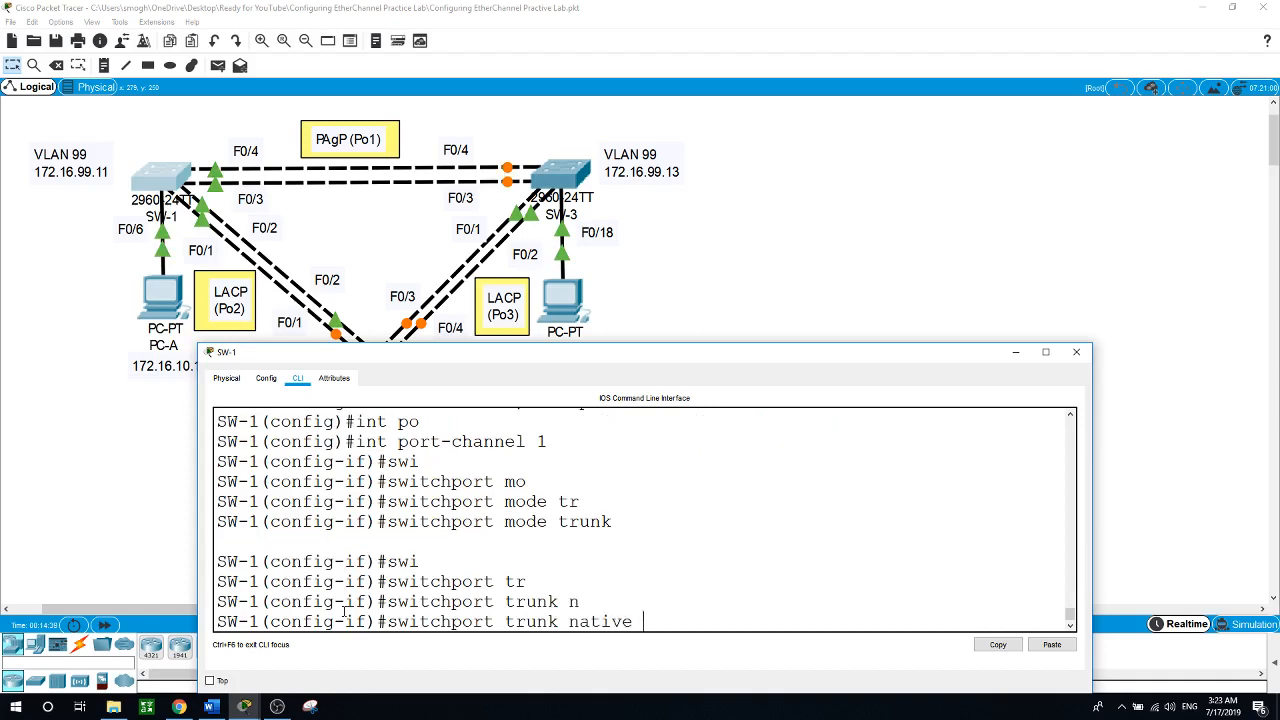
text(v)
key(Tab)
text(99)
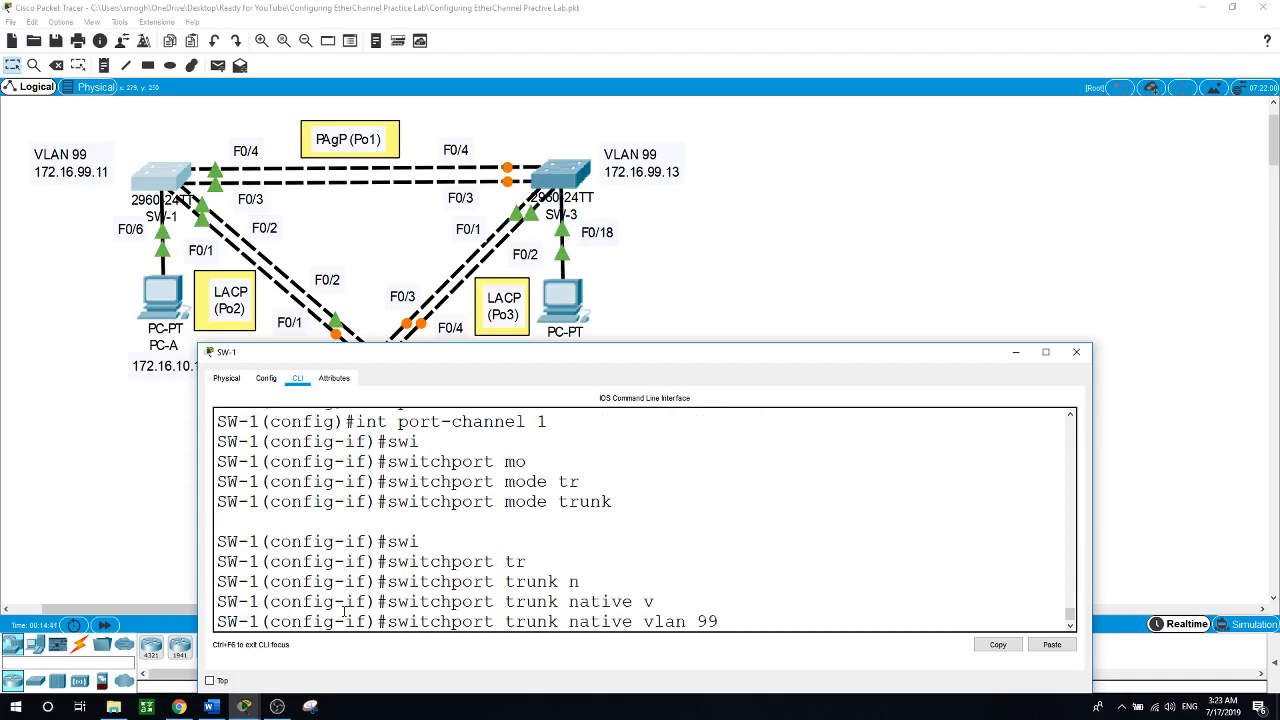
key(Return)
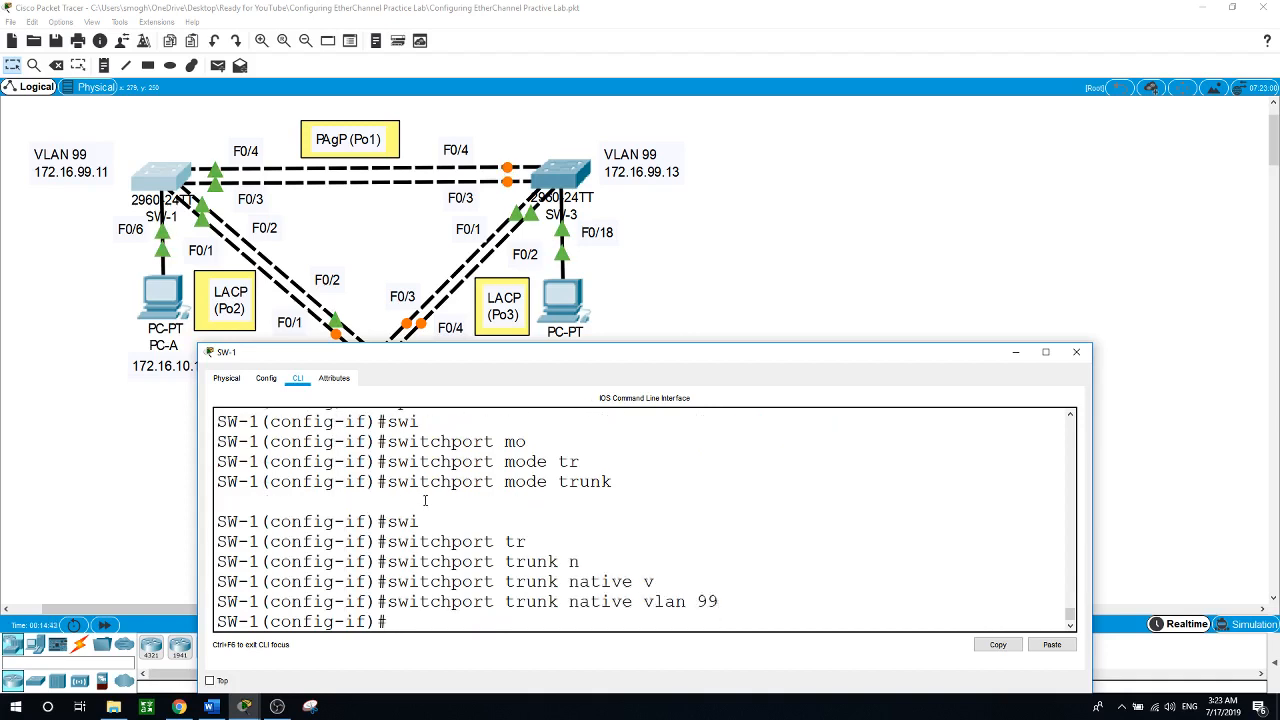
- On SW-3, enter interface configuration for port-channel 1 and set its switchport mode to trunk
click(562, 176)
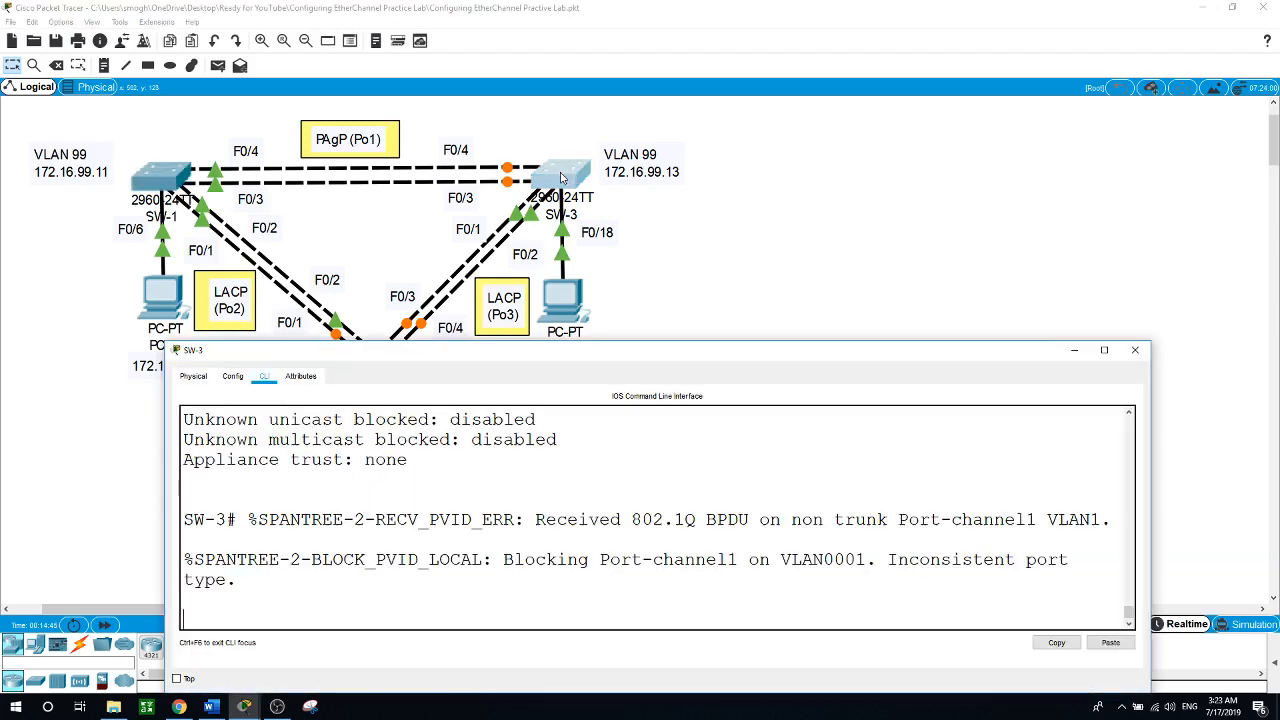
key(Return)
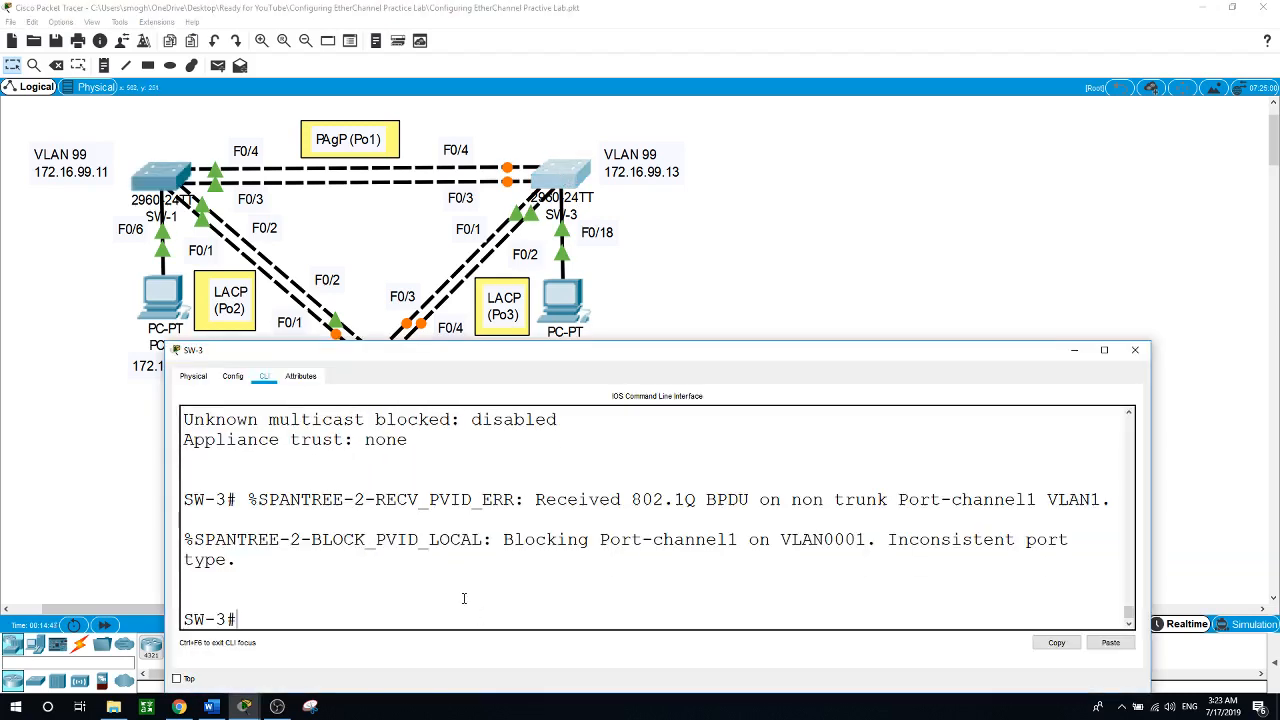
text(conf t)
key(Return)
text(int )
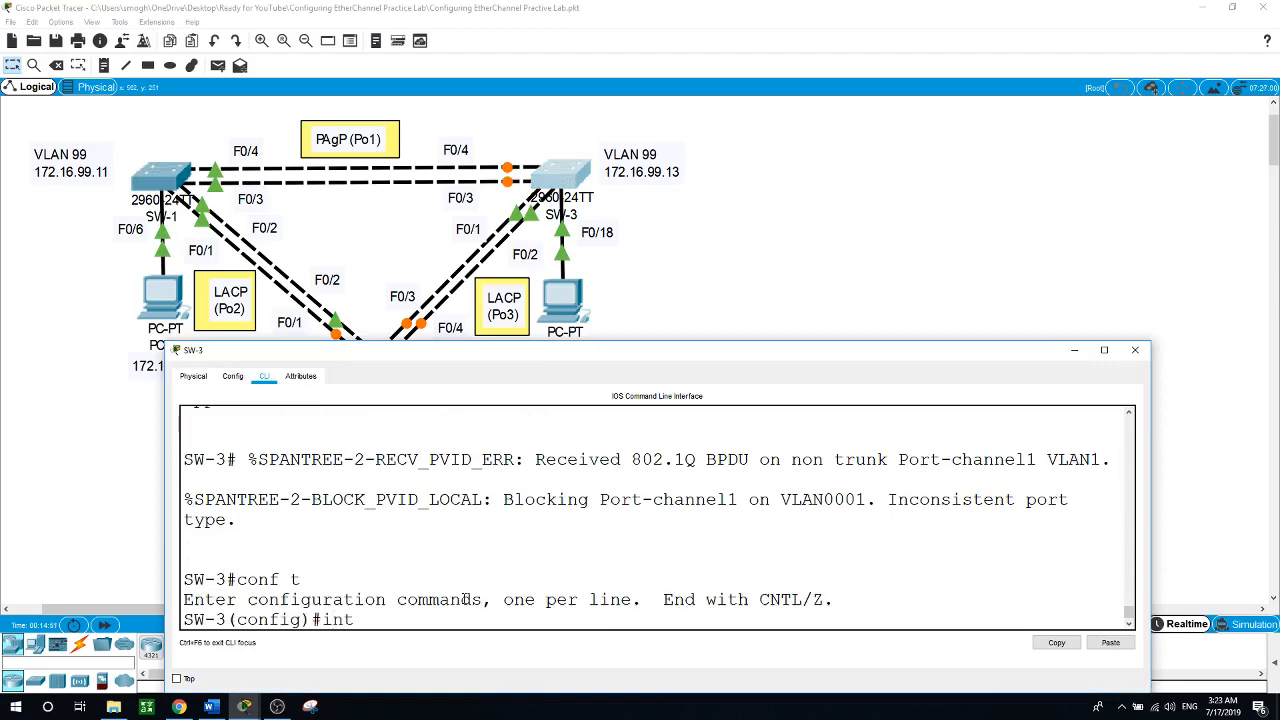
text(por)
key(Tab)
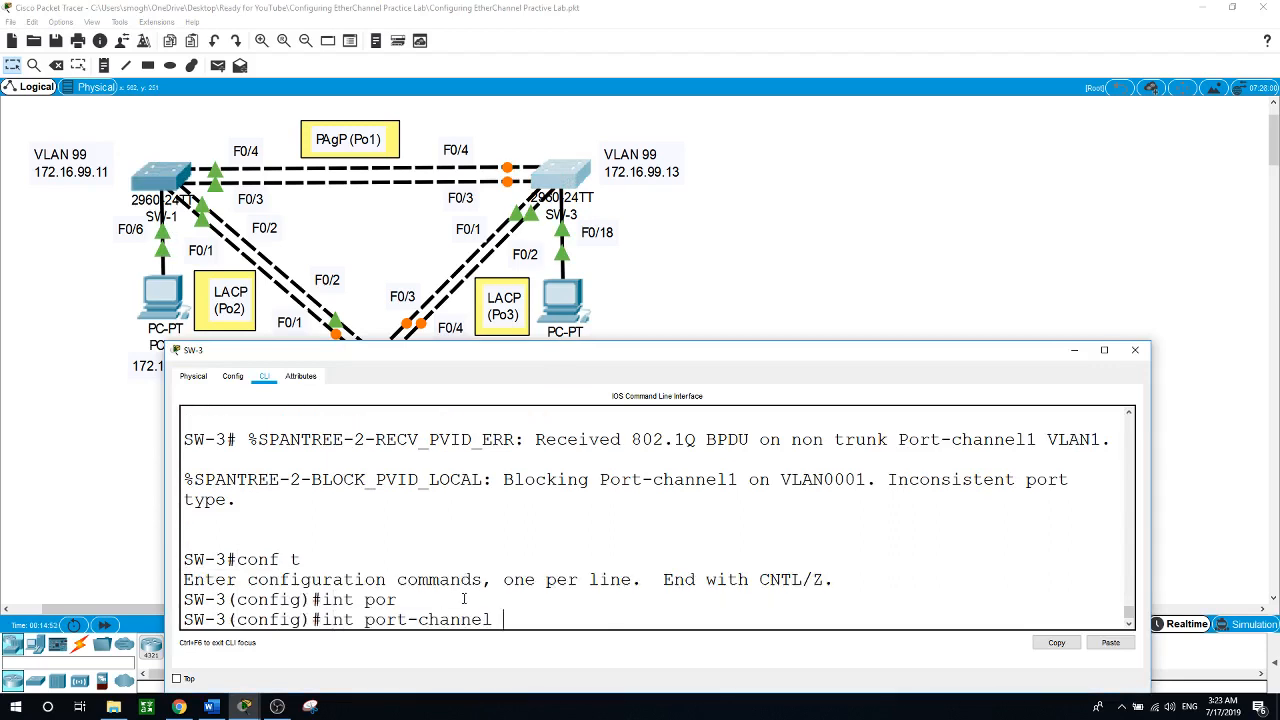
key(Return)
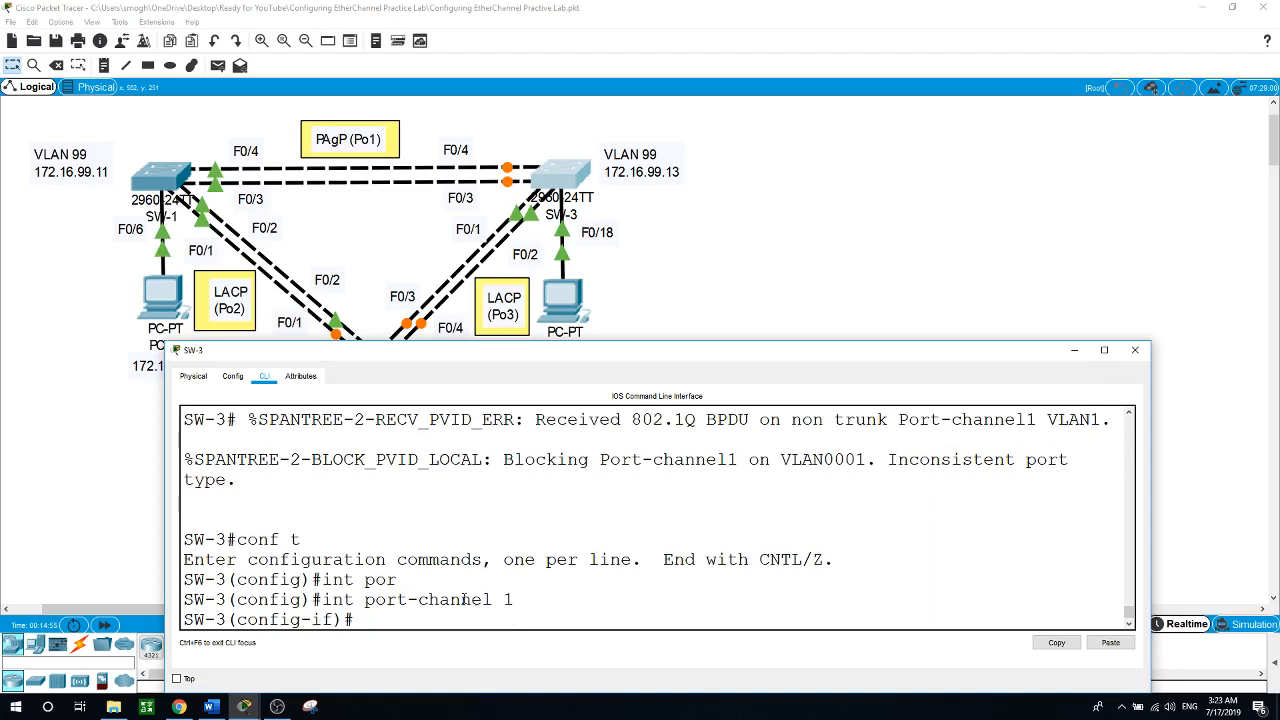
text(swi)
key(Tab)
text(mo)
key(Tab)
text(tr)
key(Tab)
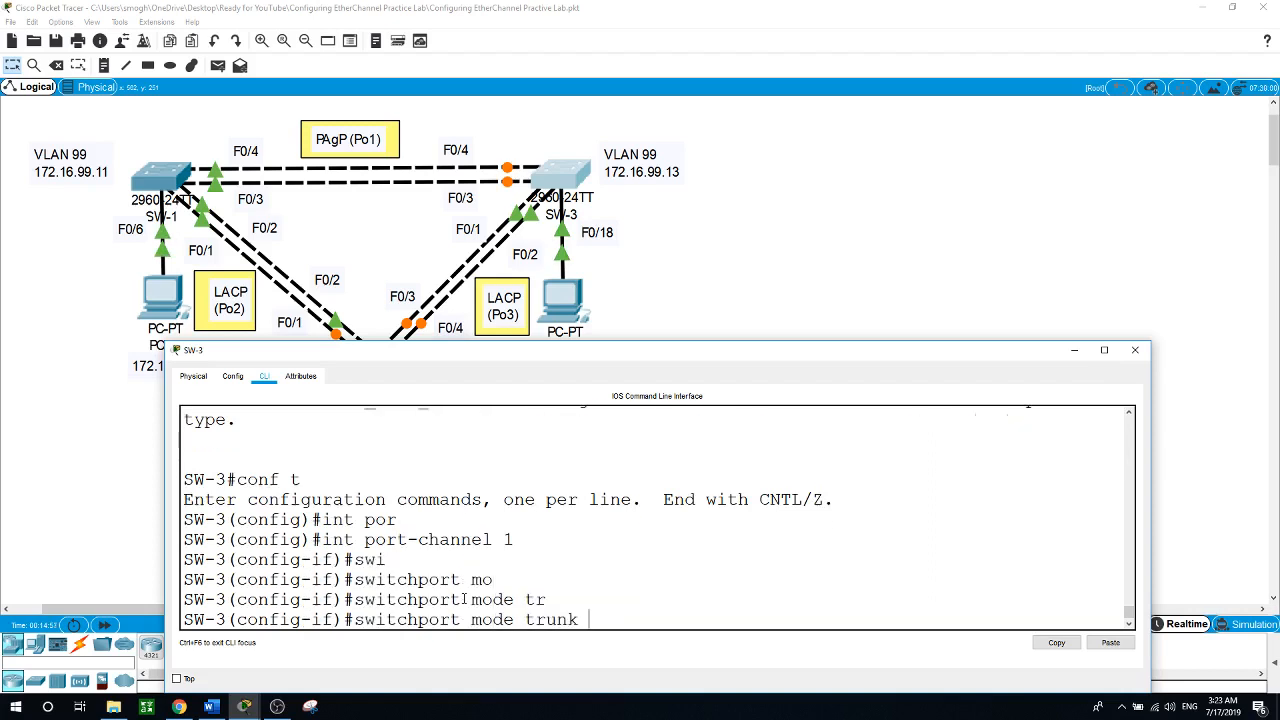
key(Return)
- Set the trunk native VLAN of SW-3's port-channel 1 to 99 and return to the topology
text(swi)
key(Tab)
text(tr)
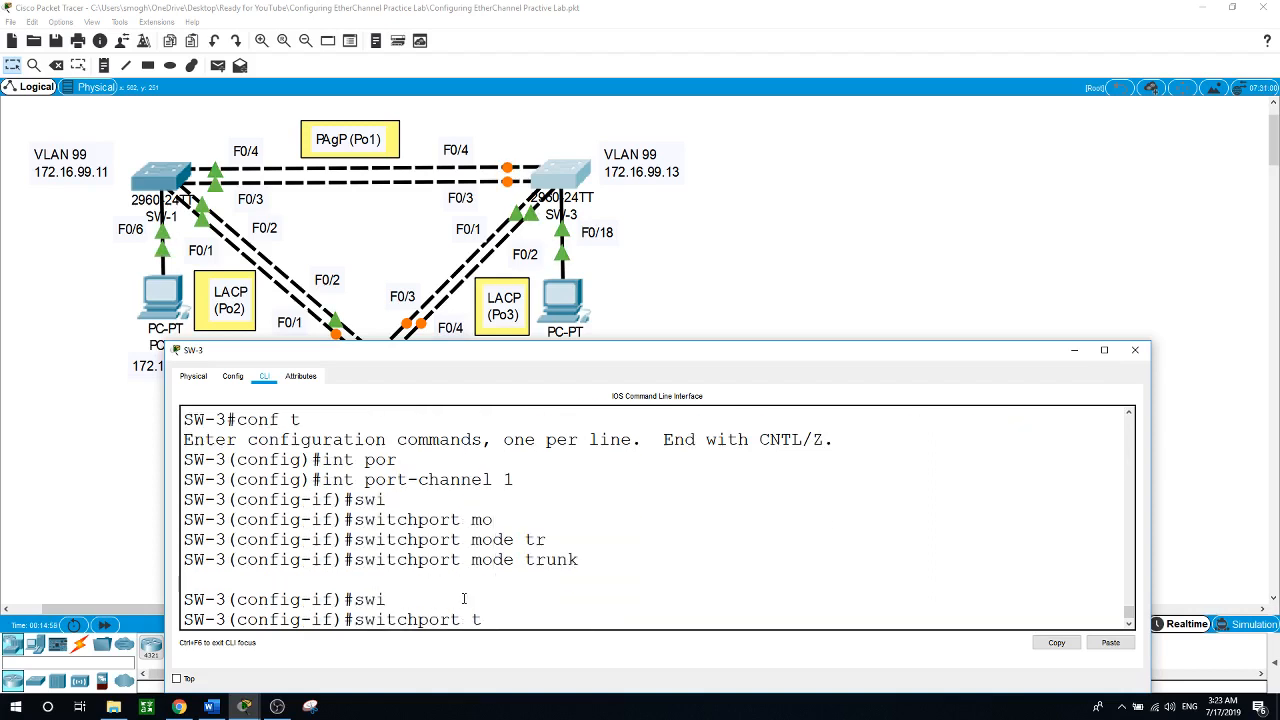
key(Tab)
text(n)
key(Tab)
text(v)
key(Tab)
text(99)
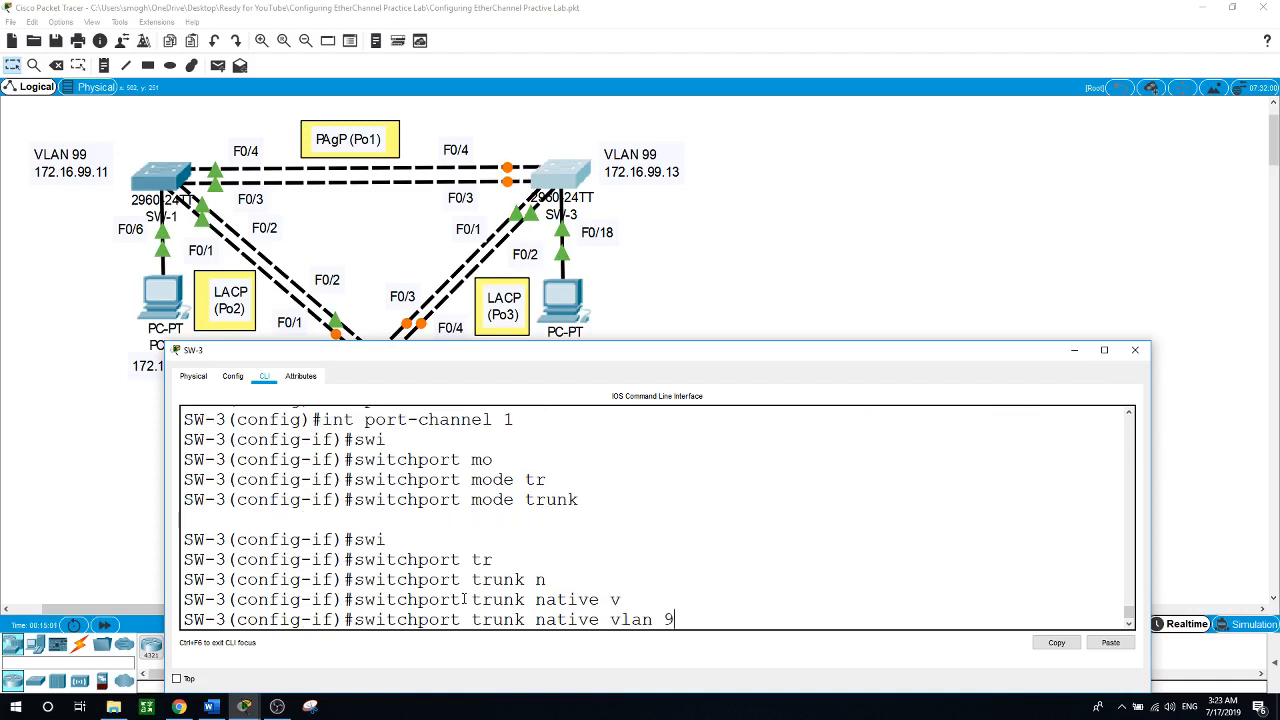
key(Return)
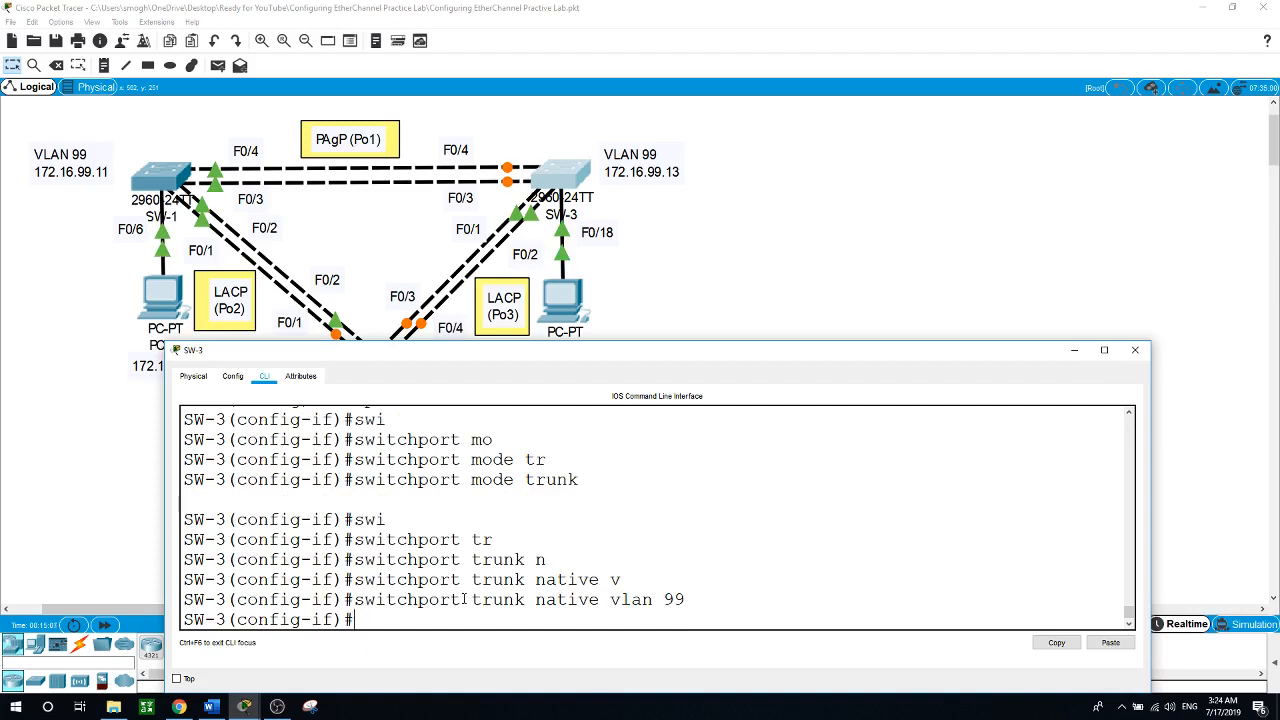
key(alt+F4)
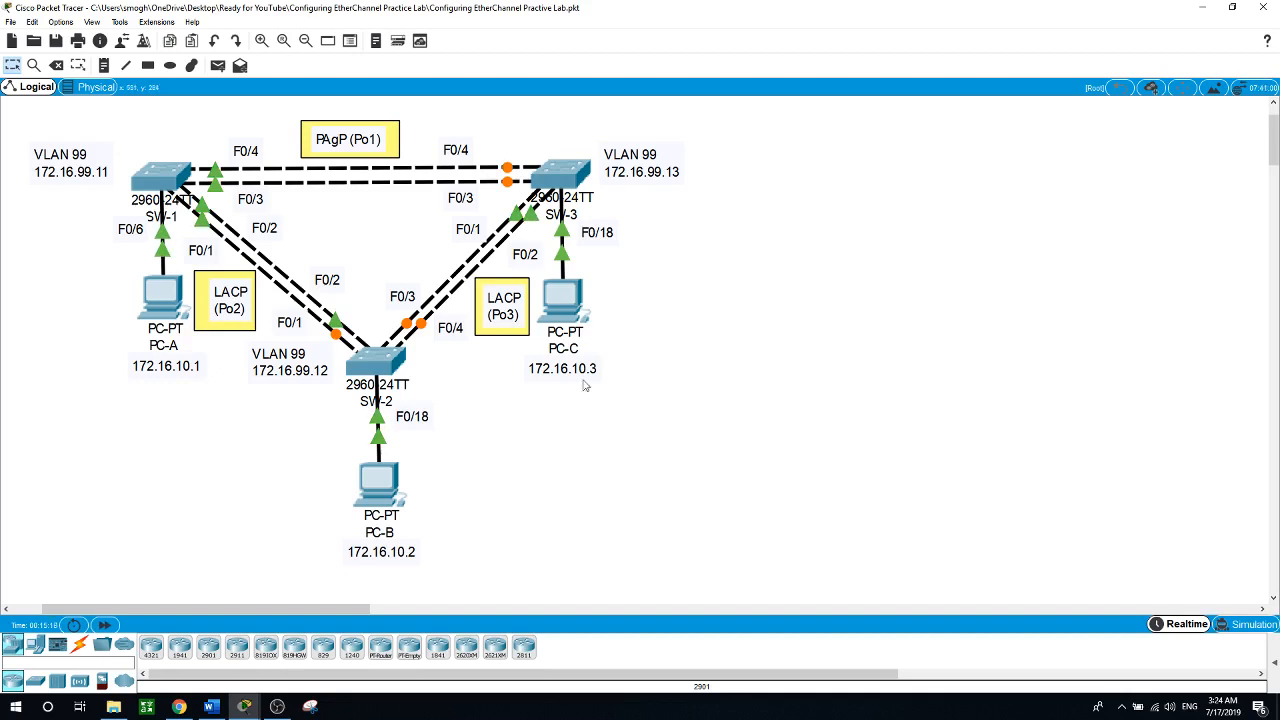
- On SW-1, leave configuration mode, run show run and page through the interface entries
click(159, 177)
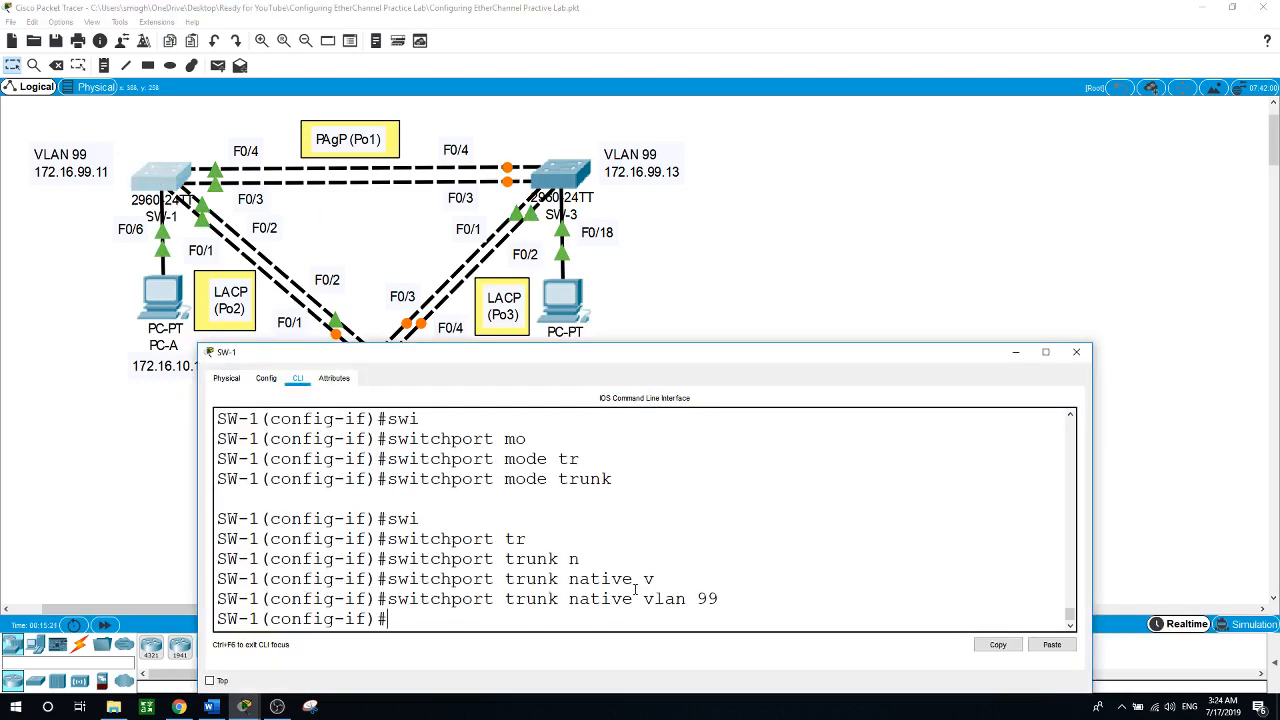
text(end)
key(Return)
text(sh)
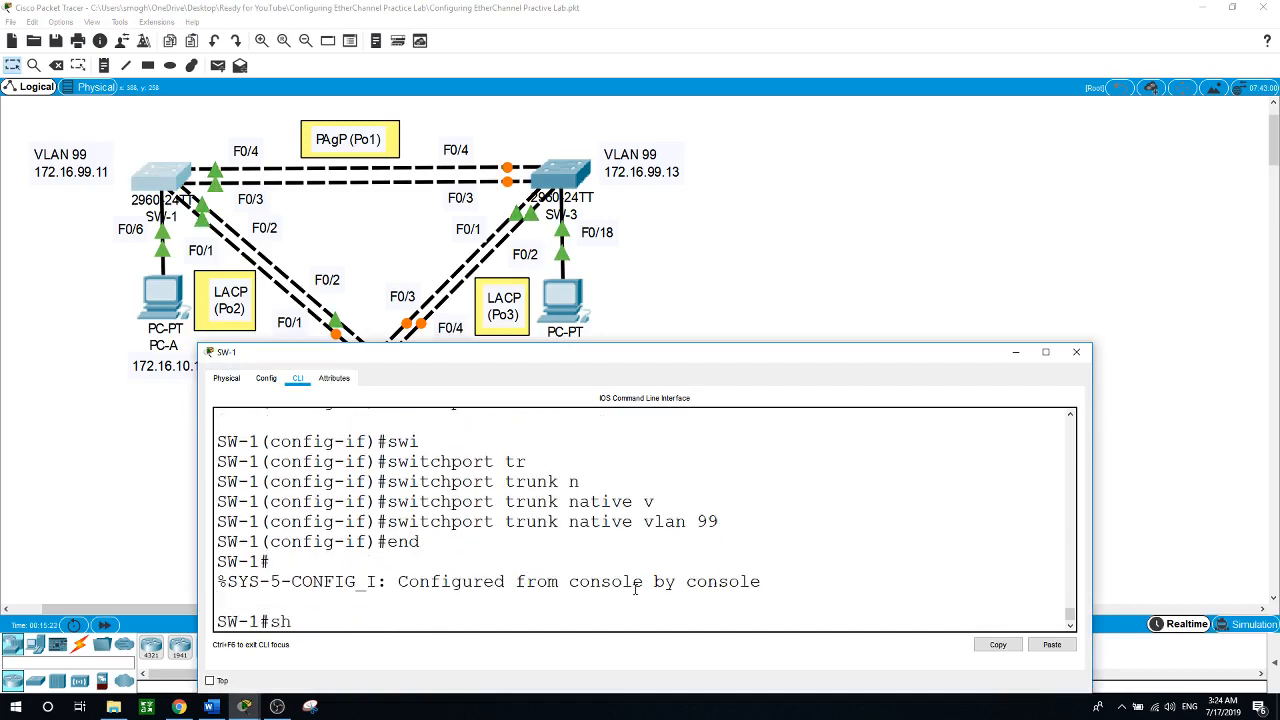
text(ow run)
key(Return)
key(space)
key(space)
key(space)
key(space)
key(space)
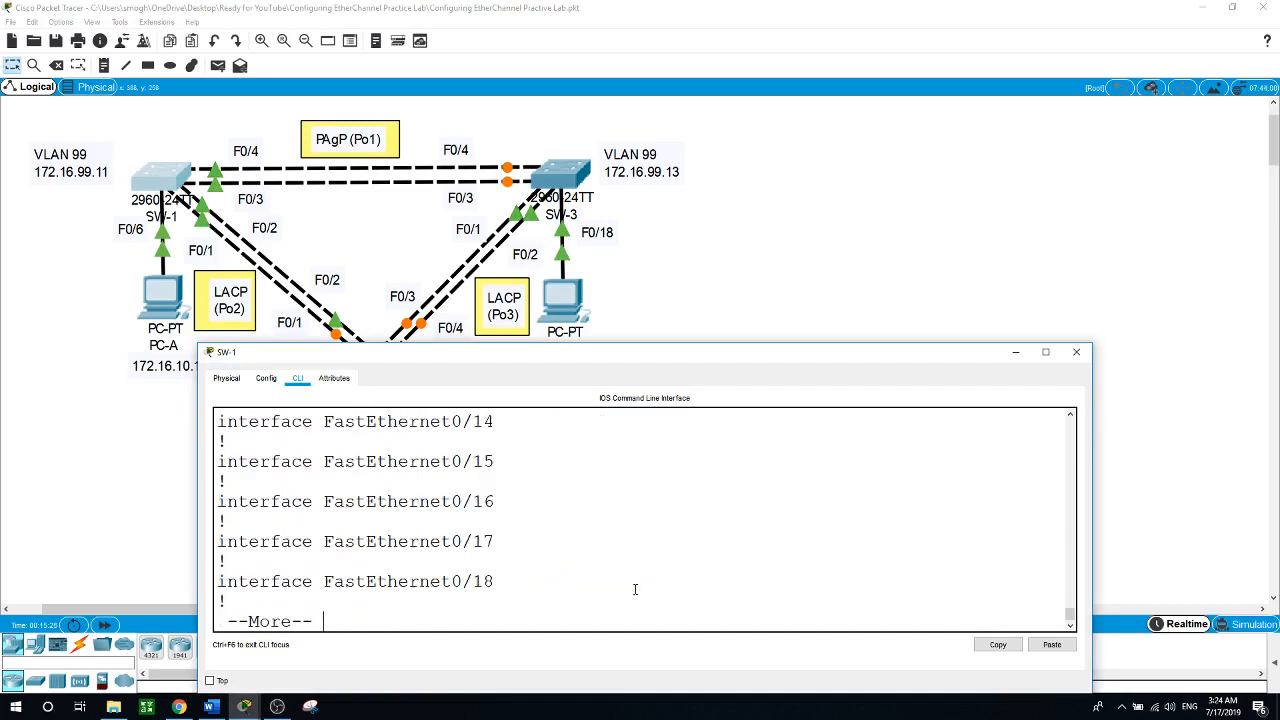
- Check the native VLAN and switchport mode lines under interface Port-channel1 in SW-1's running configuration
scroll(634, 589, up, 20)
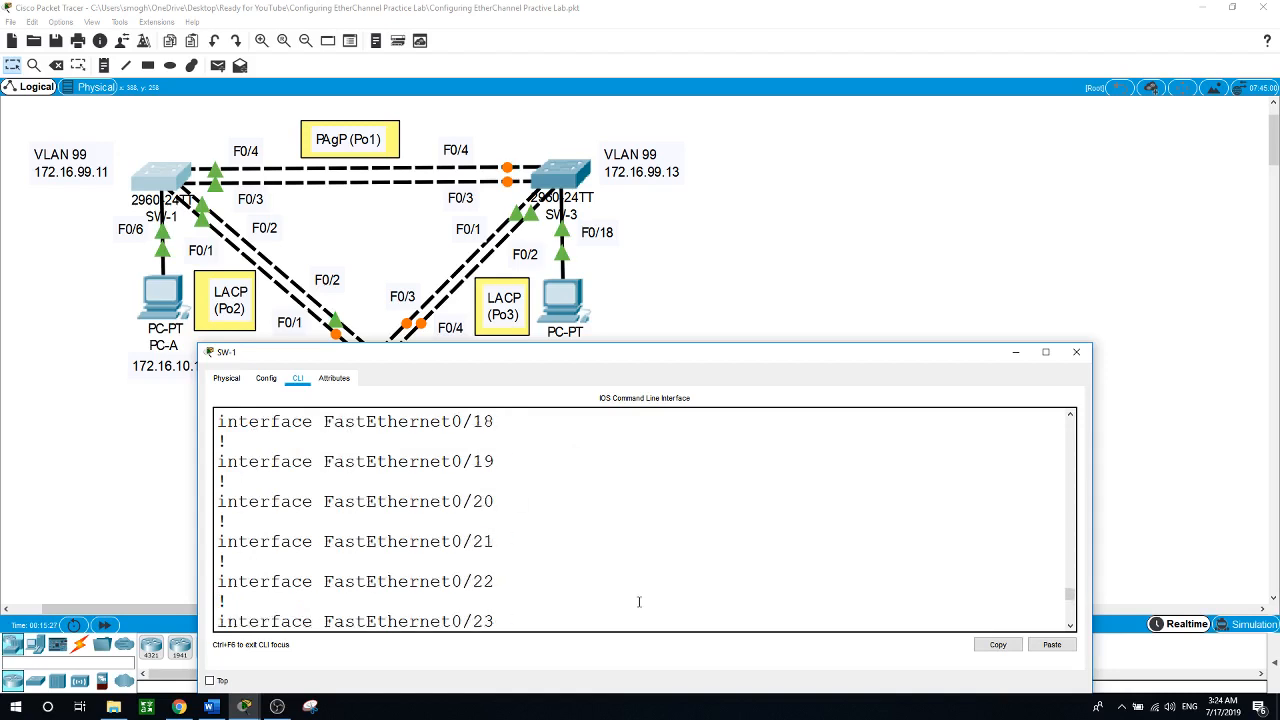
scroll(639, 601, up, 7)
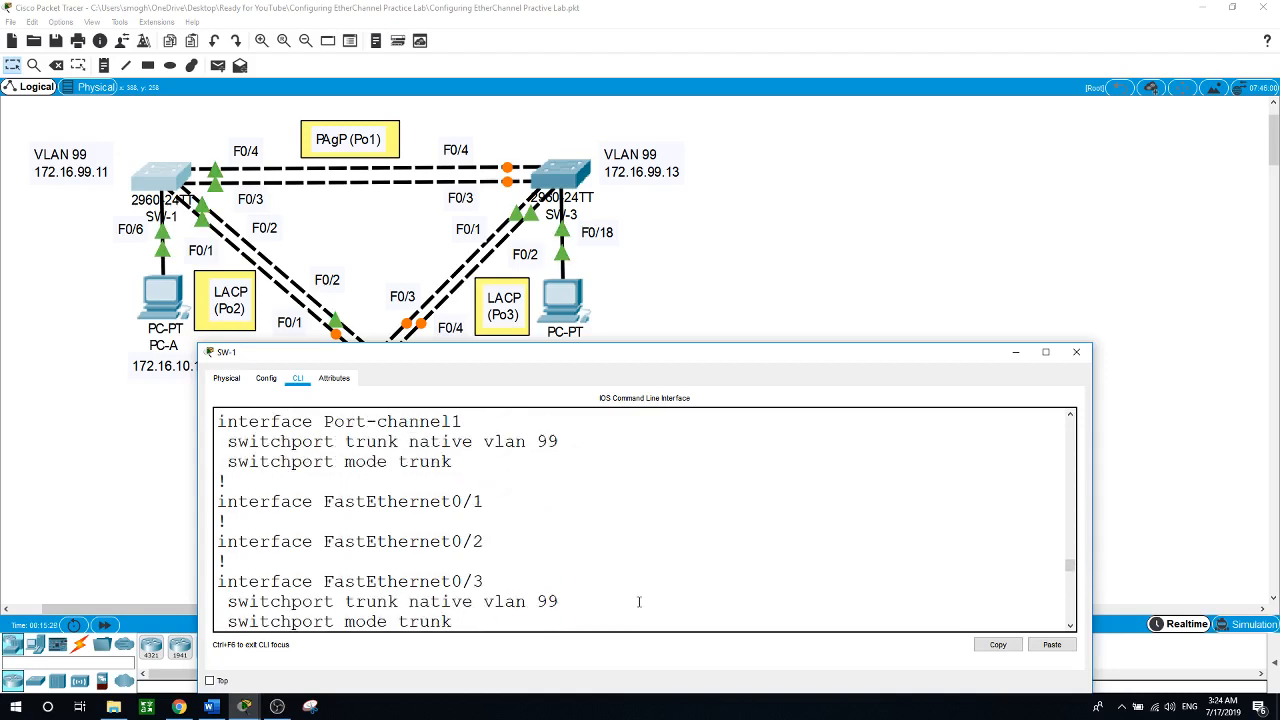
scroll(639, 601, up, 1)
scroll(639, 601, down, 1)
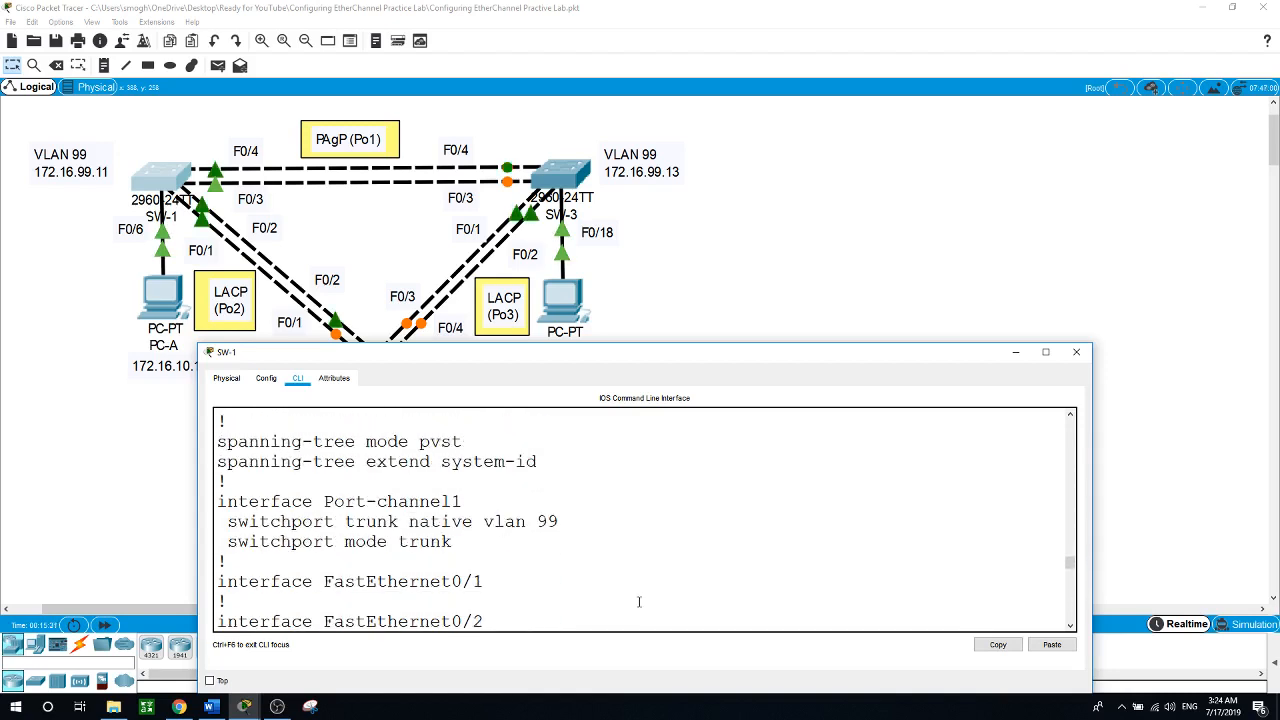
drag(218, 501, 461, 501)
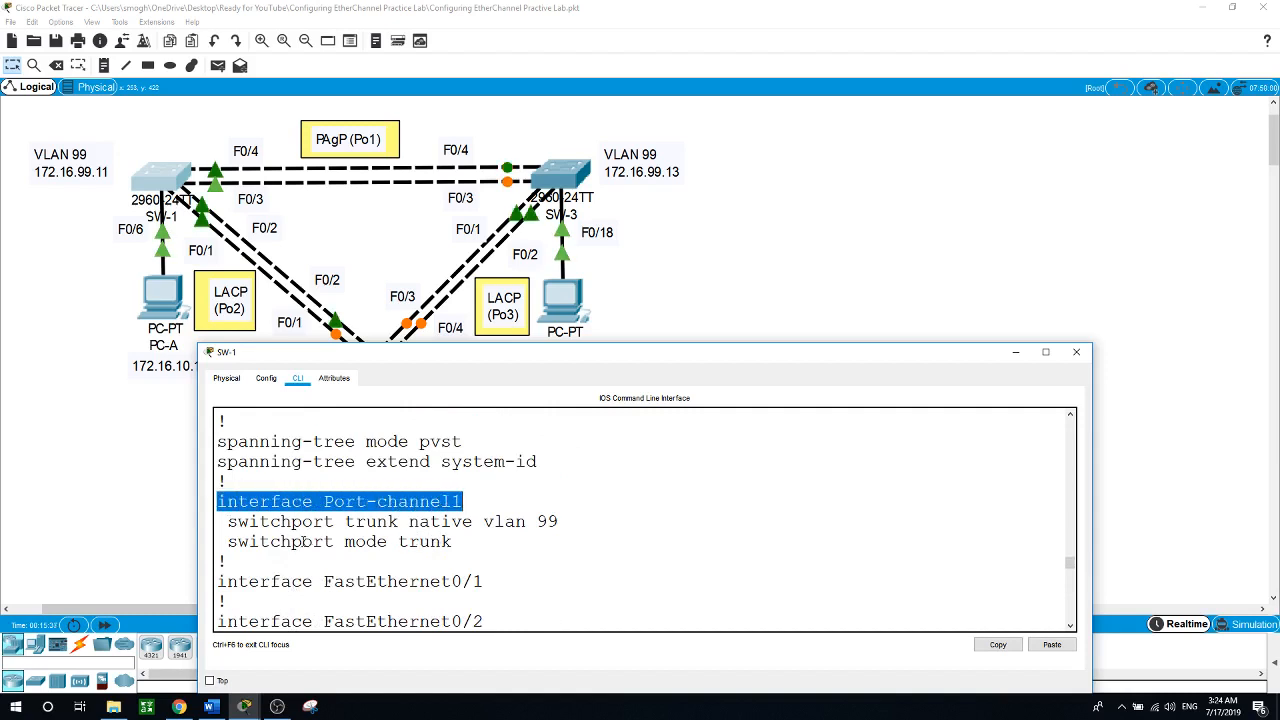
drag(334, 541, 426, 541)
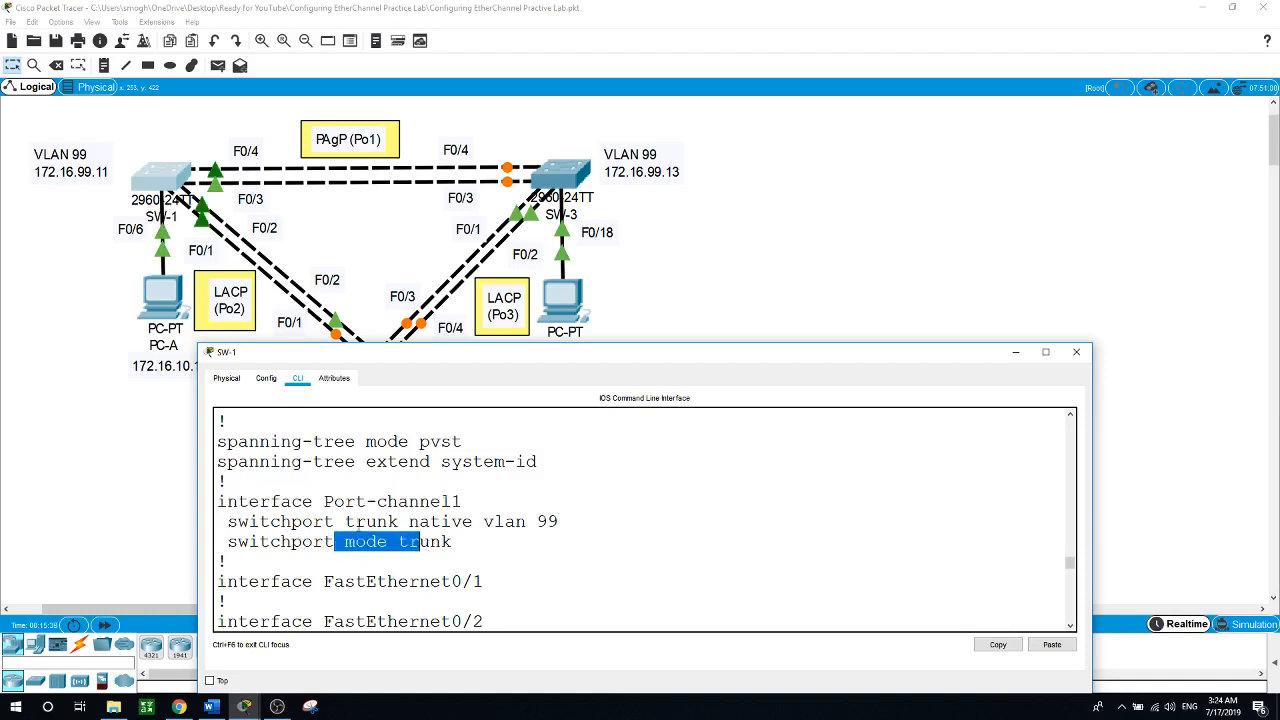
drag(355, 521, 560, 521)
- Compare the trunk settings under member ports FastEthernet0/3 and FastEthernet0/4 in SW-1's running configuration
scroll(574, 525, down, 1)
scroll(574, 525, down, 3)
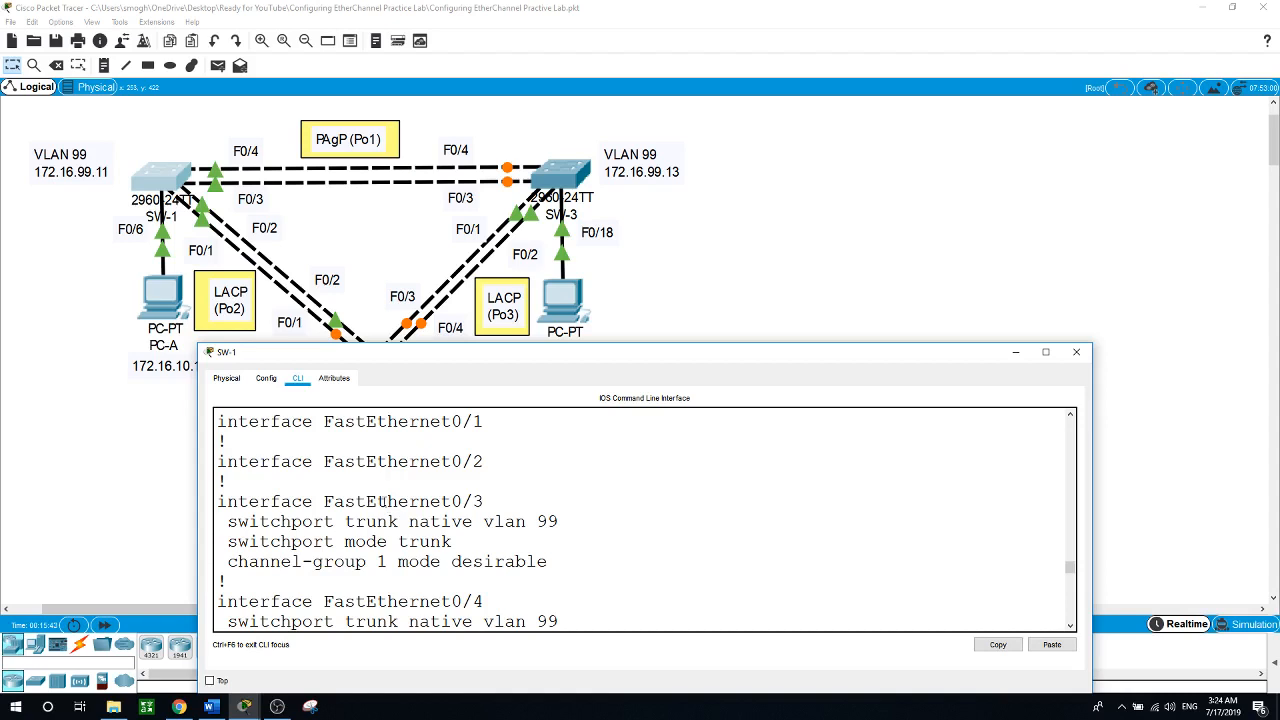
drag(226, 502, 557, 522)
scroll(556, 525, down, 2)
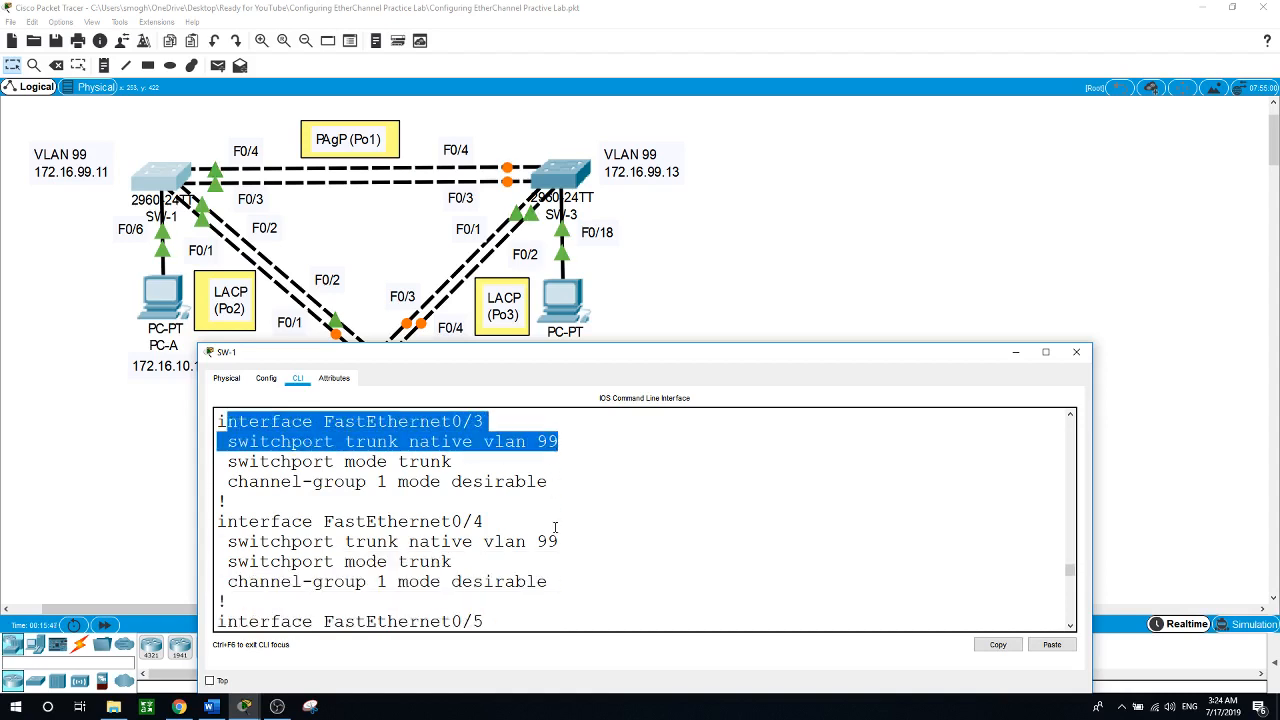
drag(231, 501, 554, 564)
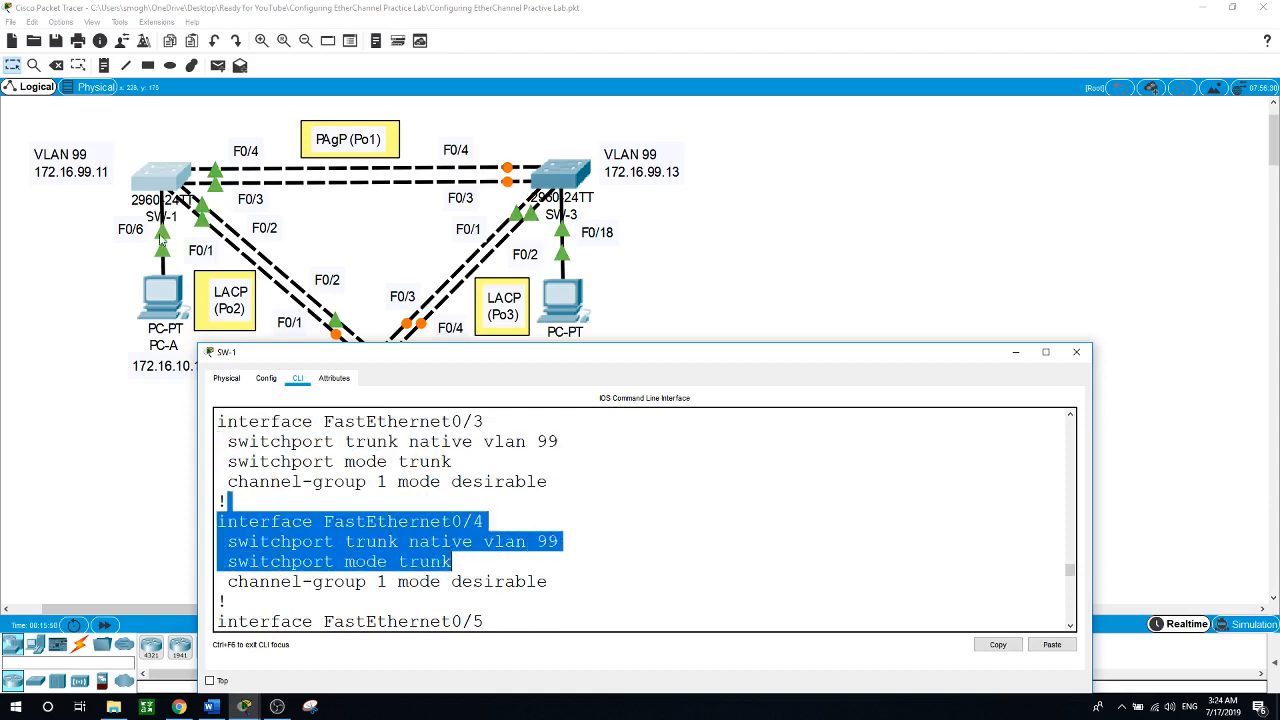
- On SW-3, exit back to privileged mode and display the running configuration with show run
click(563, 175)
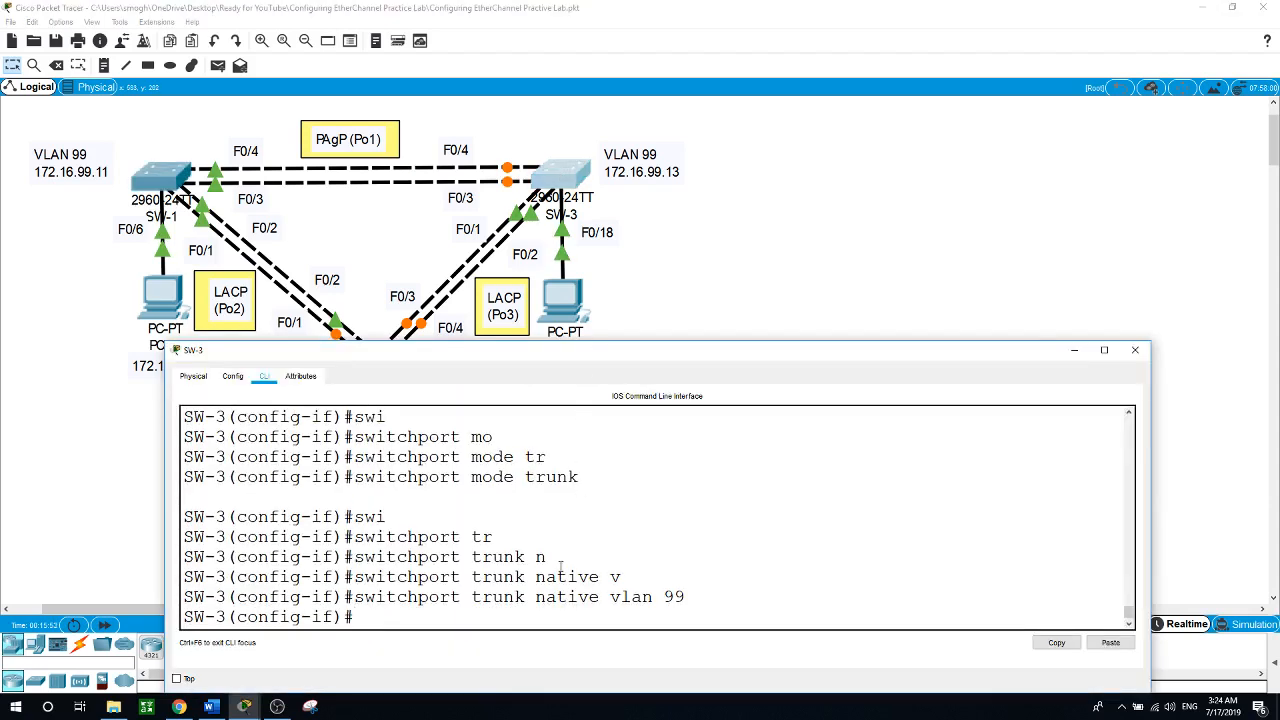
text(exit)
key(Return)
key(Return)
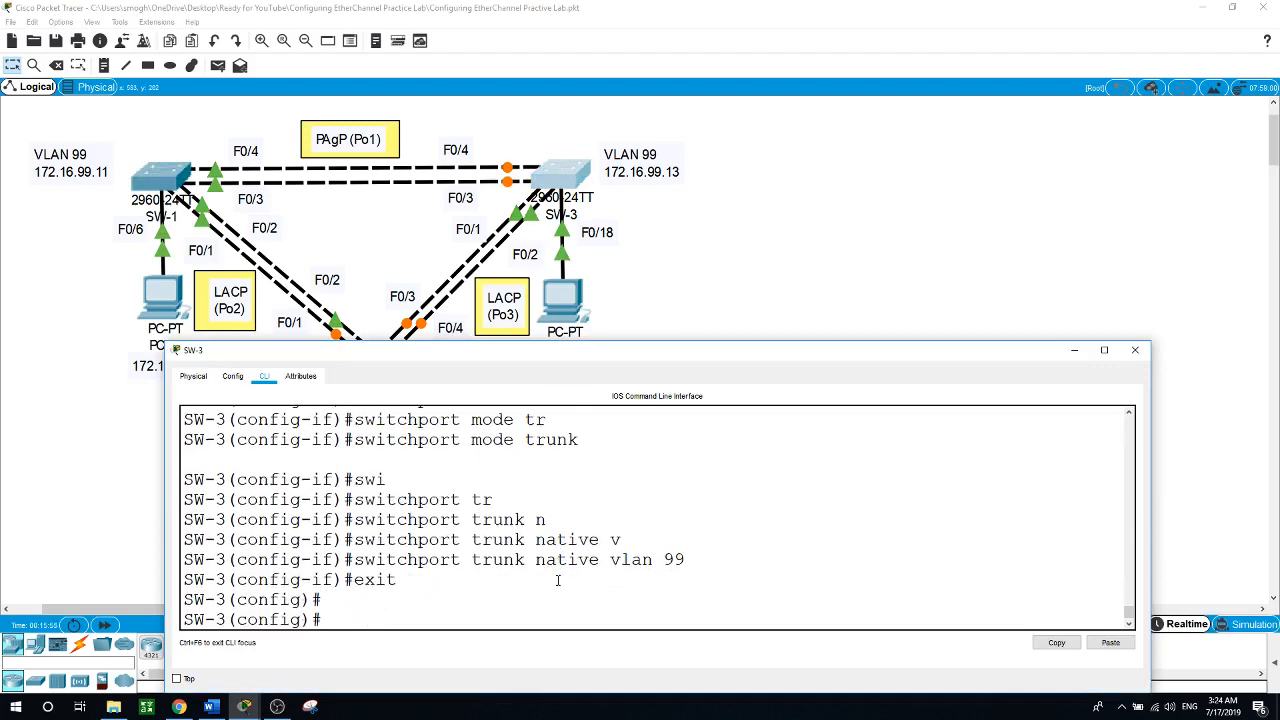
text(exit)
key(Return)
text(sh)
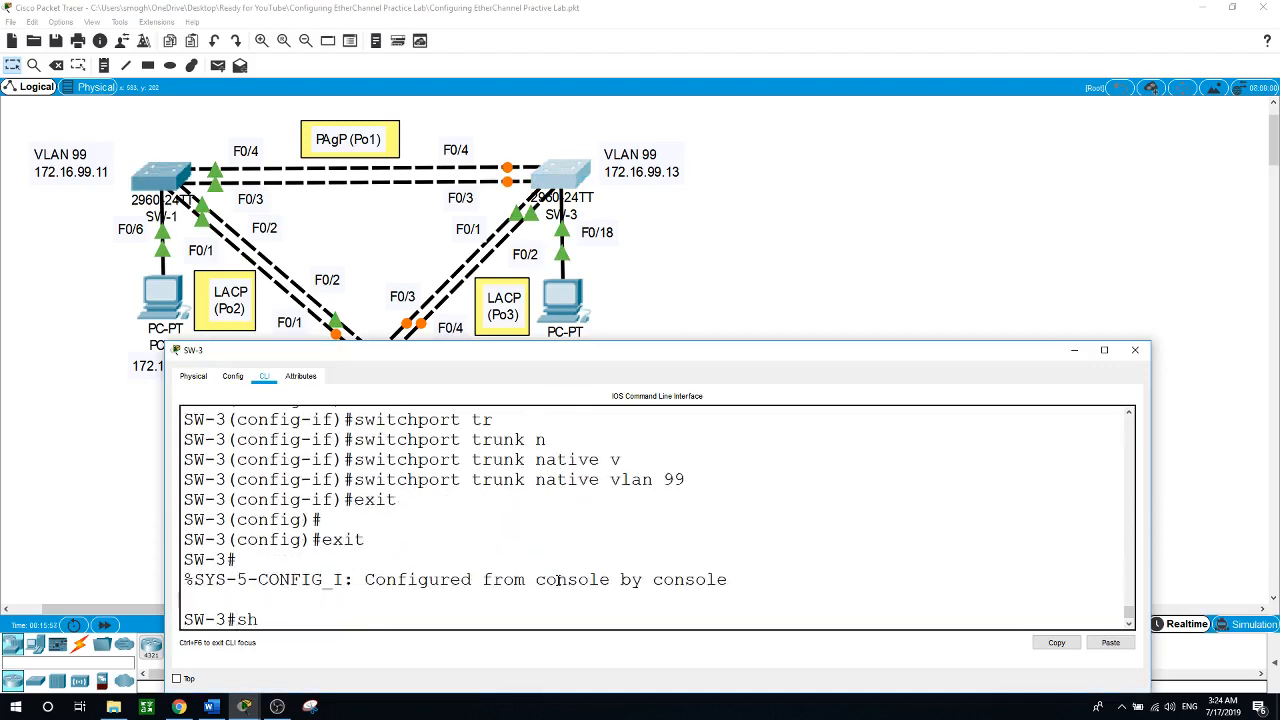
text(ow run)
key(Return)
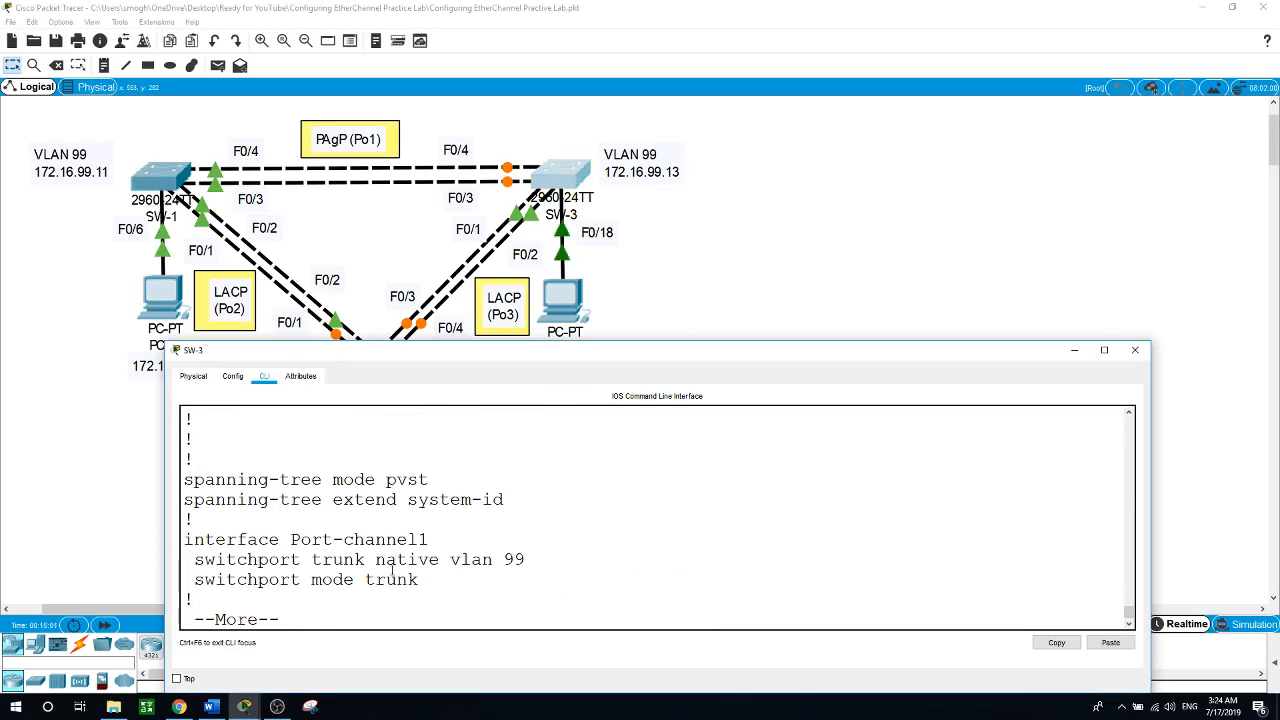
- Check the trunk settings under Port-channel1 and member ports FastEthernet0/3 and FastEthernet0/4 in SW-3's running configuration
drag(290, 540, 403, 540)
key(space)
key(space)
key(space)
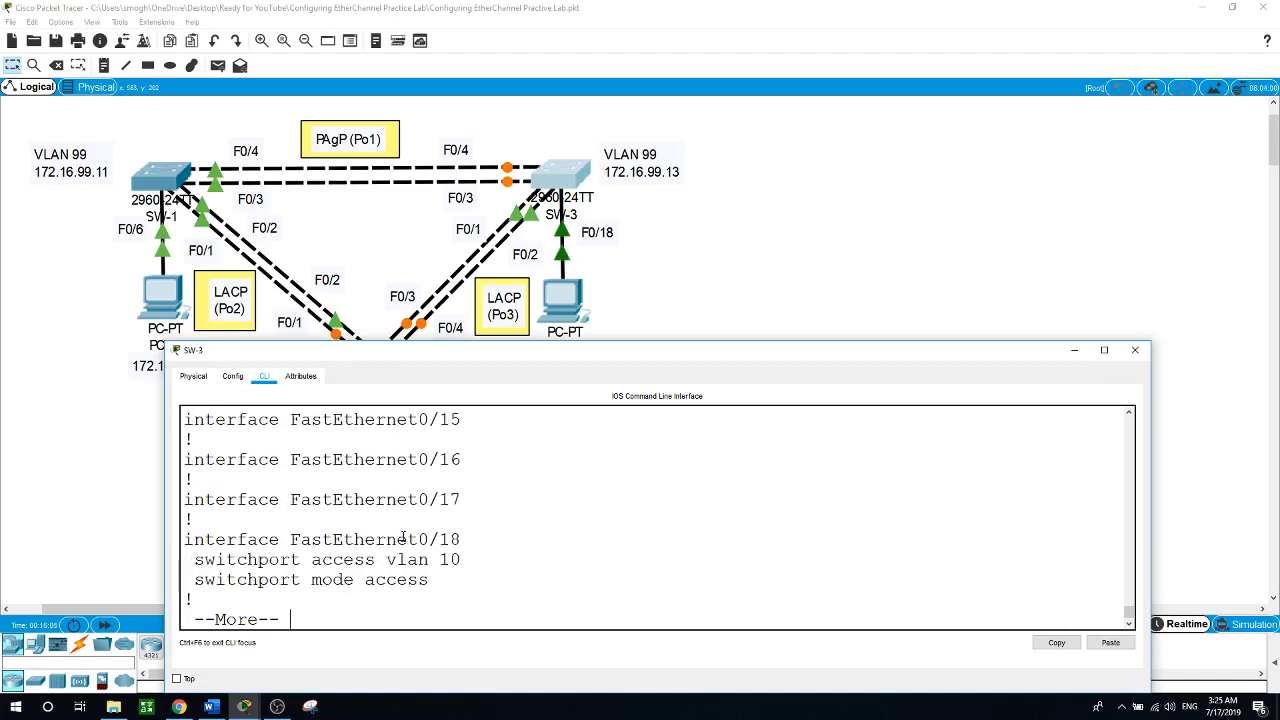
scroll(403, 537, up, 3)
scroll(403, 537, up, 20)
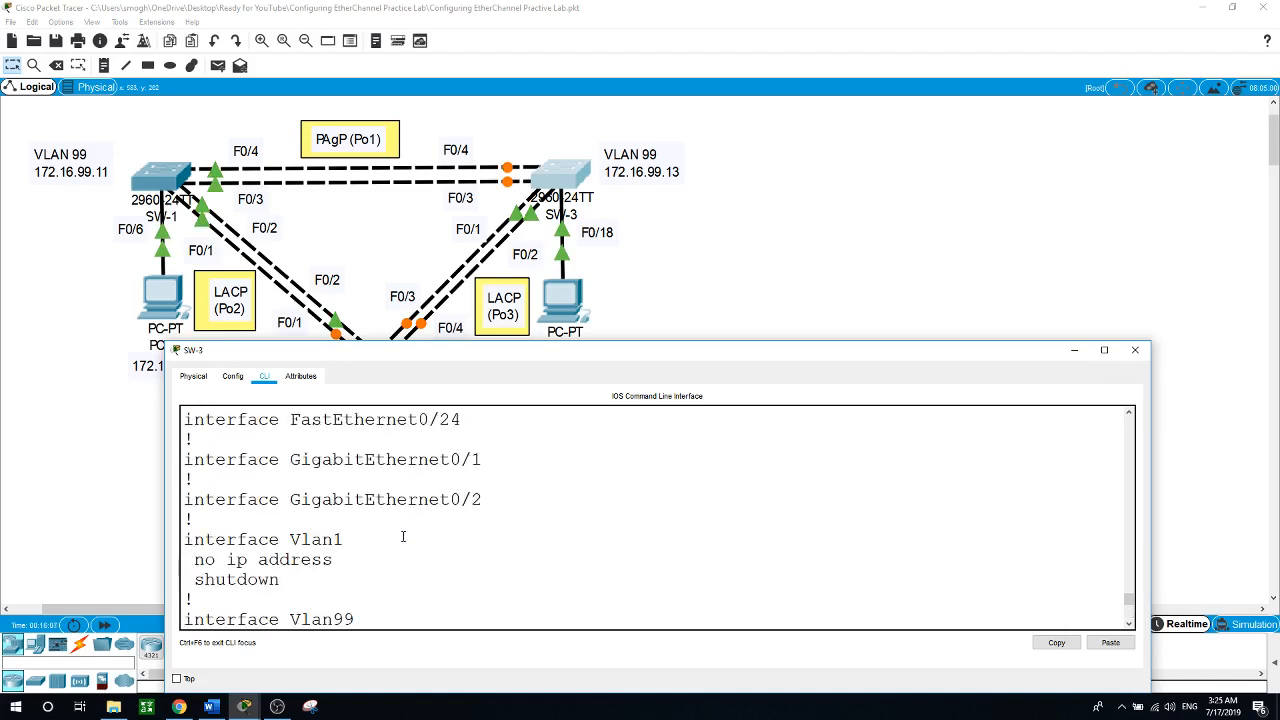
scroll(402, 538, up, 2)
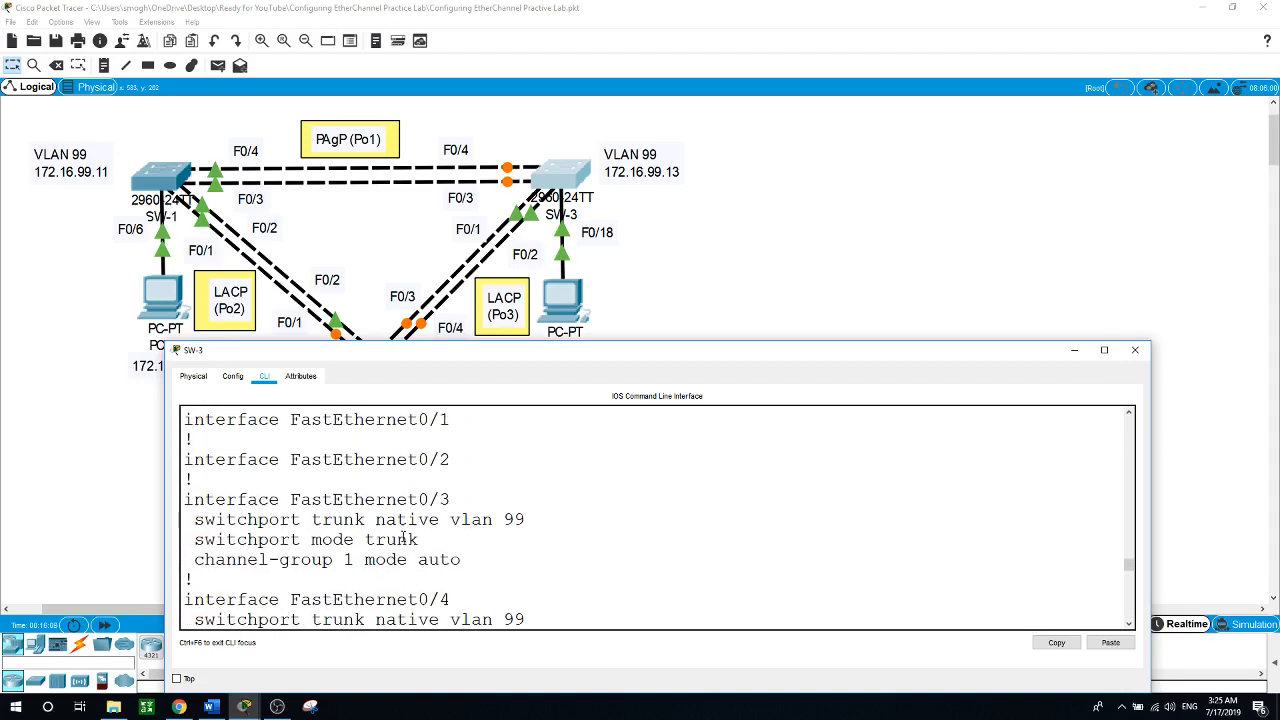
scroll(402, 538, down, 3)
scroll(401, 500, up, 2)
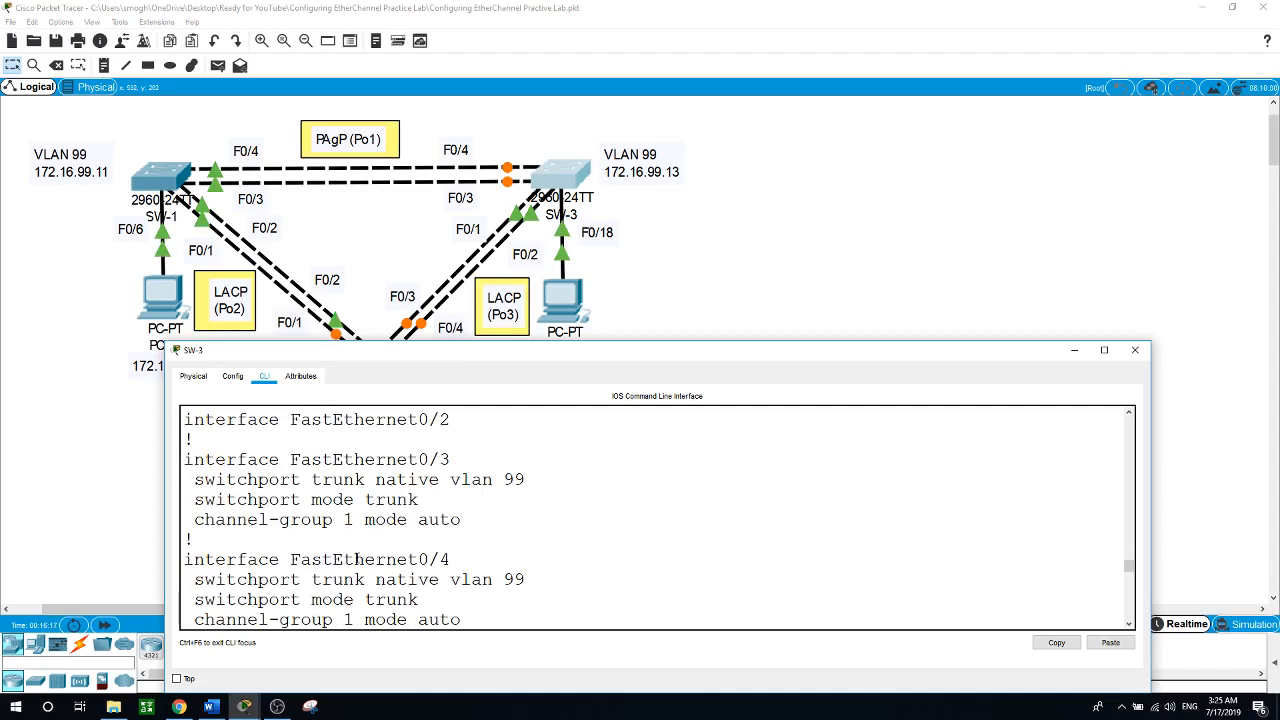
scroll(357, 560, down, 3)
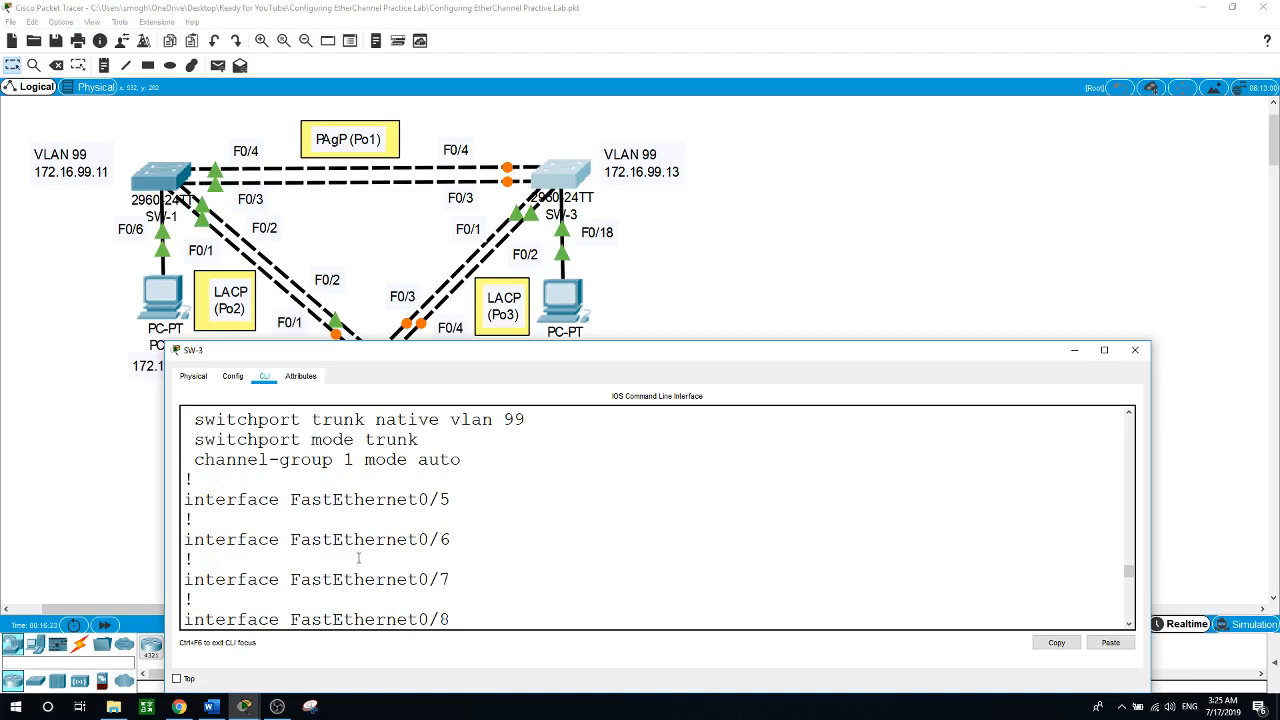
click(820, 258)
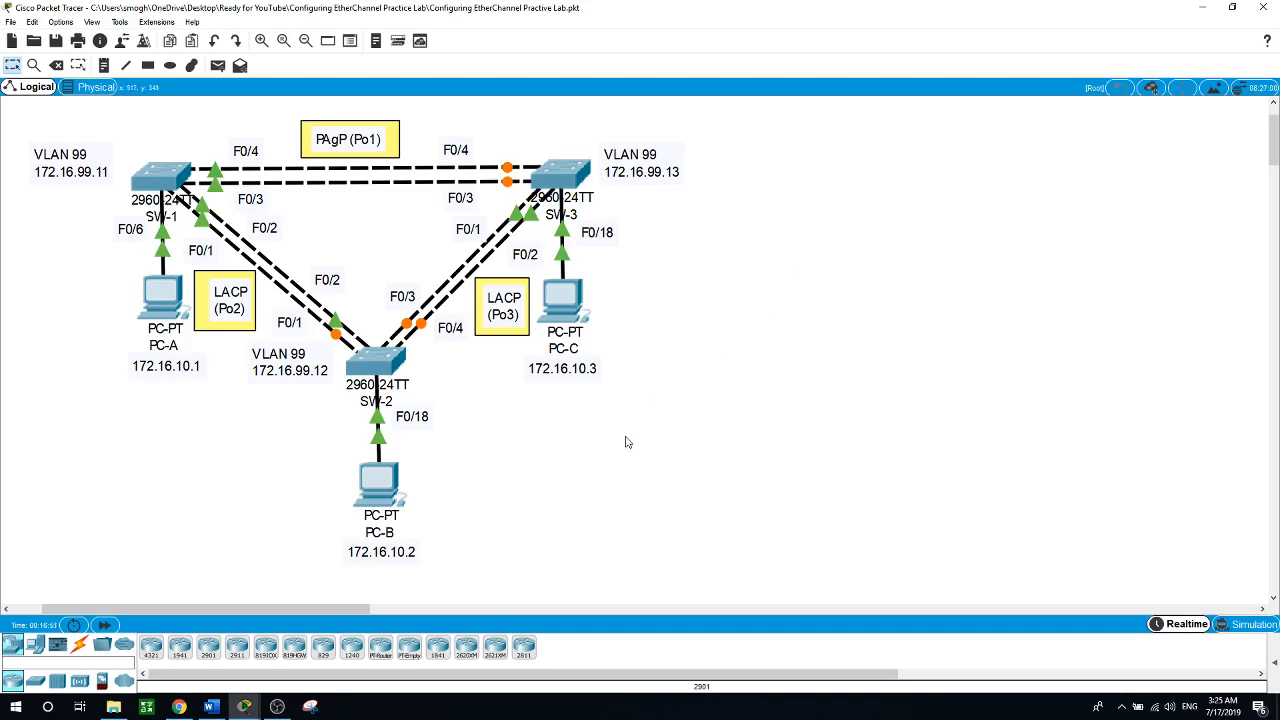
- On SW-1, run show int trunk and check Po1's mode, encapsulation, status and native VLAN
click(166, 178)
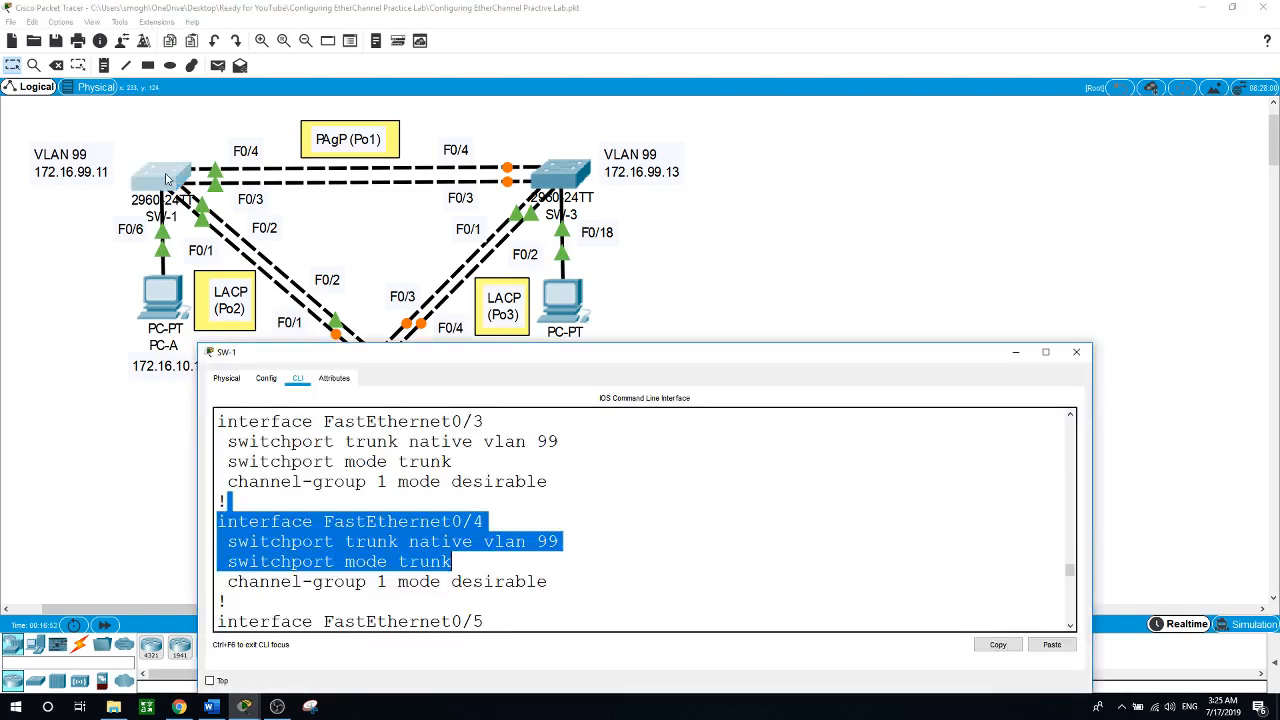
scroll(590, 570, down, 20)
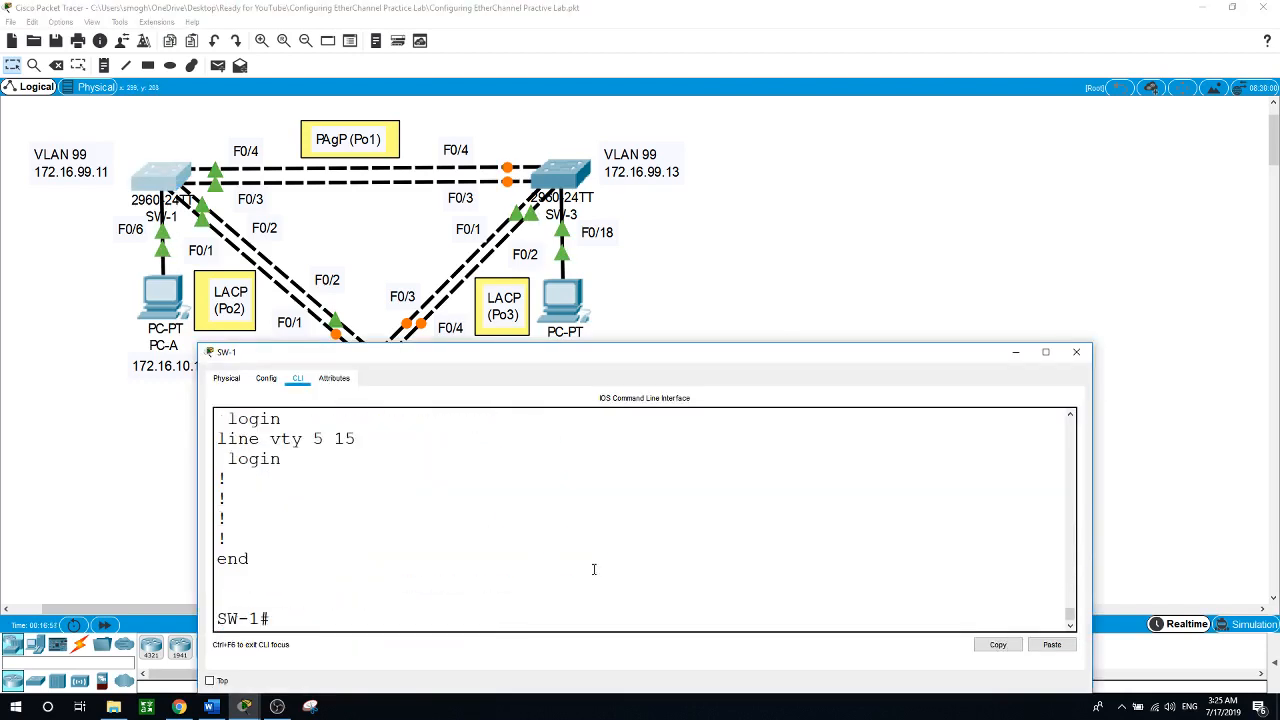
text(show inttr)
key(Tab)
key(Return)
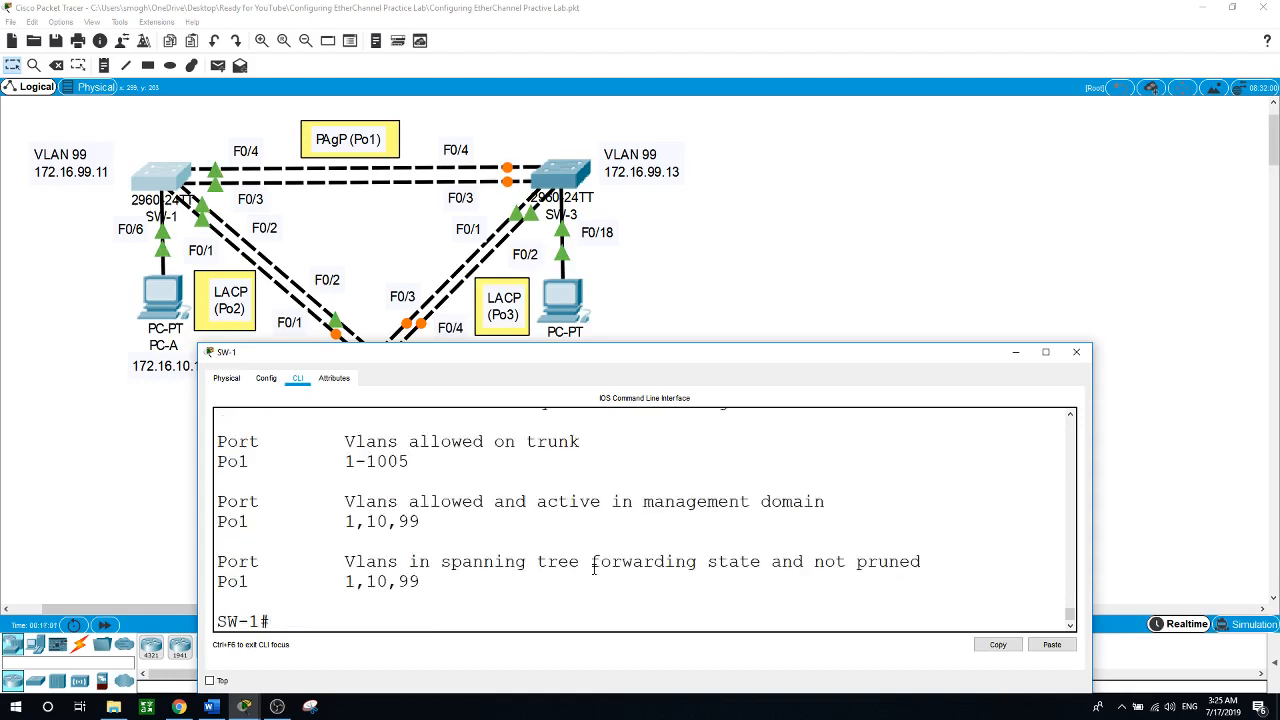
scroll(600, 590, up, 2)
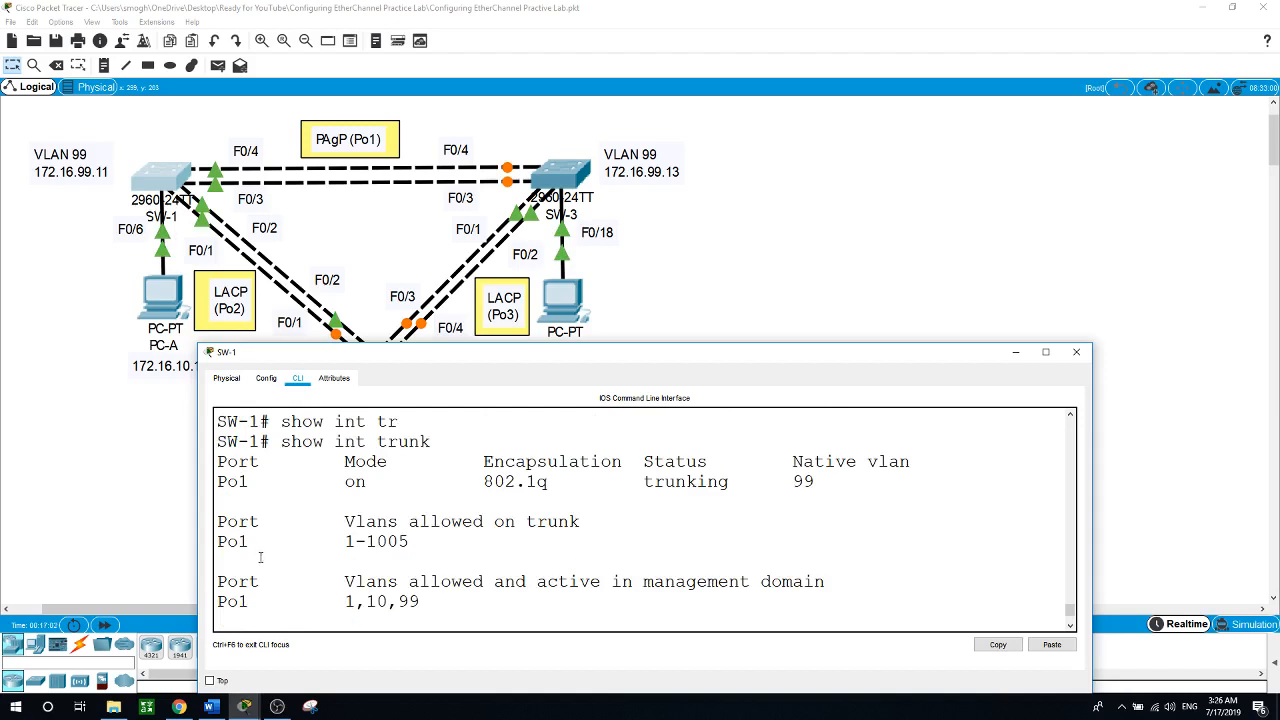
drag(218, 462, 388, 482)
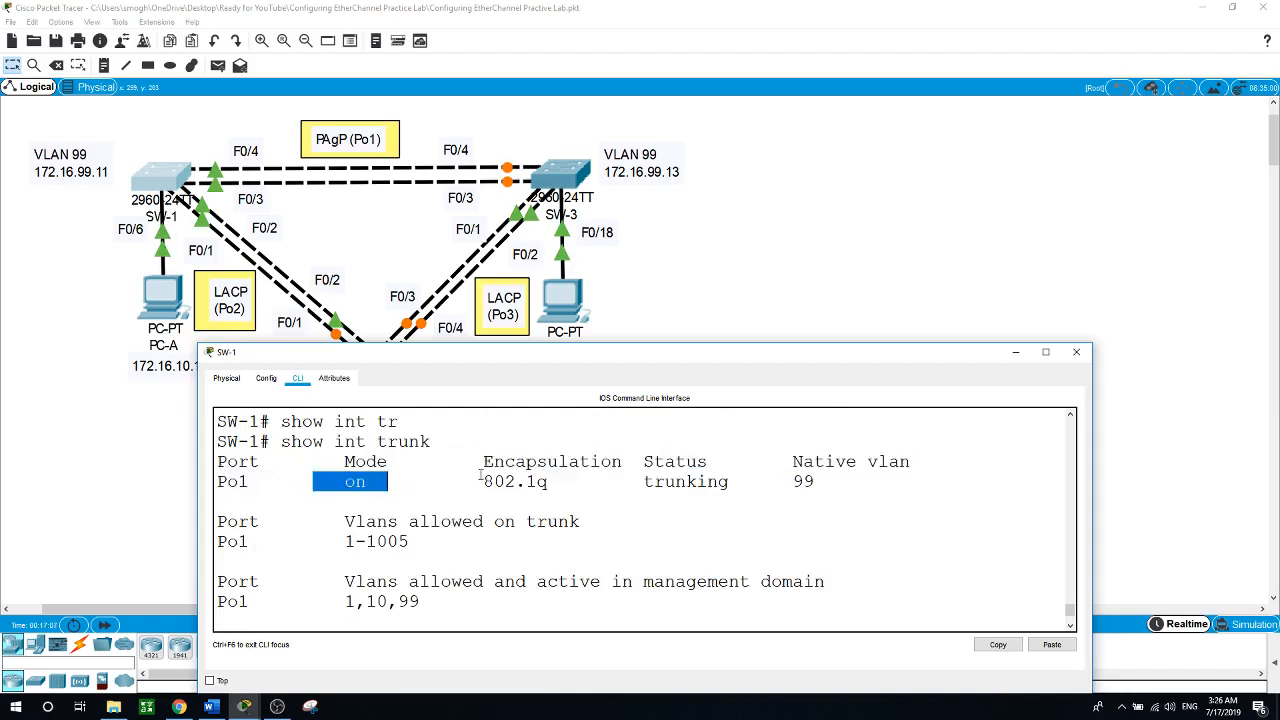
drag(483, 482, 834, 482)
- On SW-3, display the spanning-tree information for all VLANs with show spanning-tree
click(582, 180)
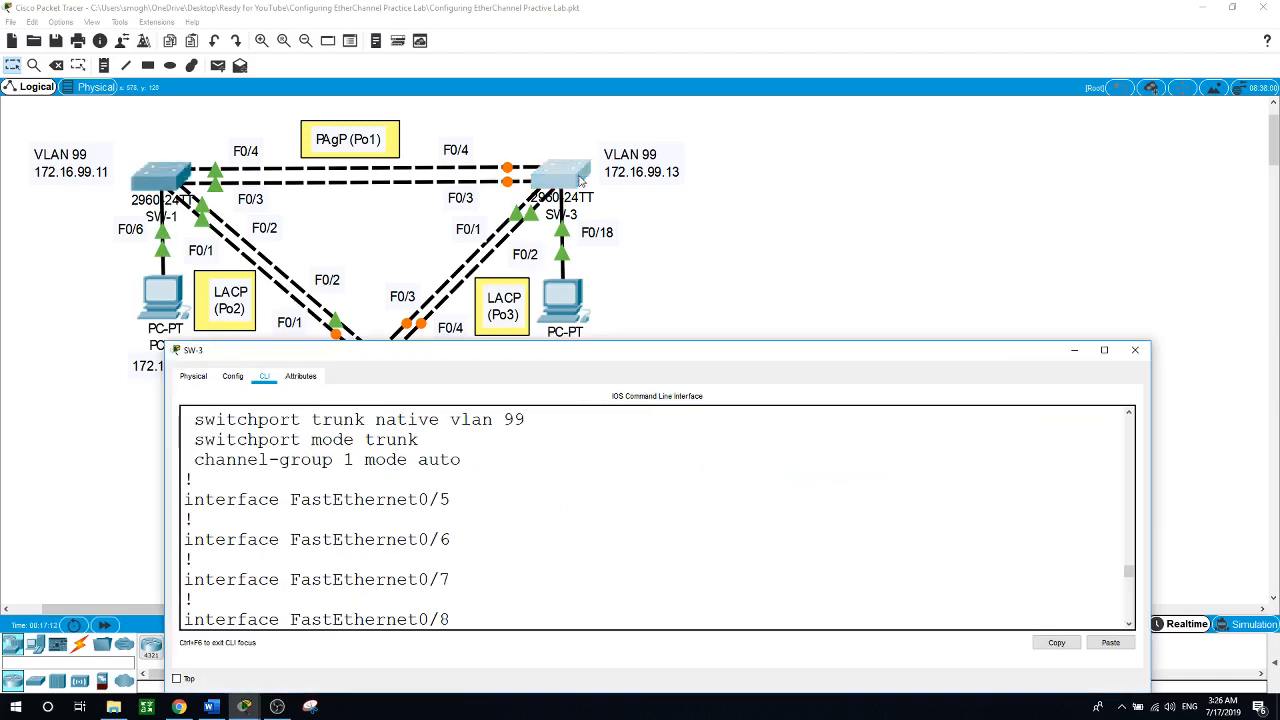
scroll(520, 609, down, 20)
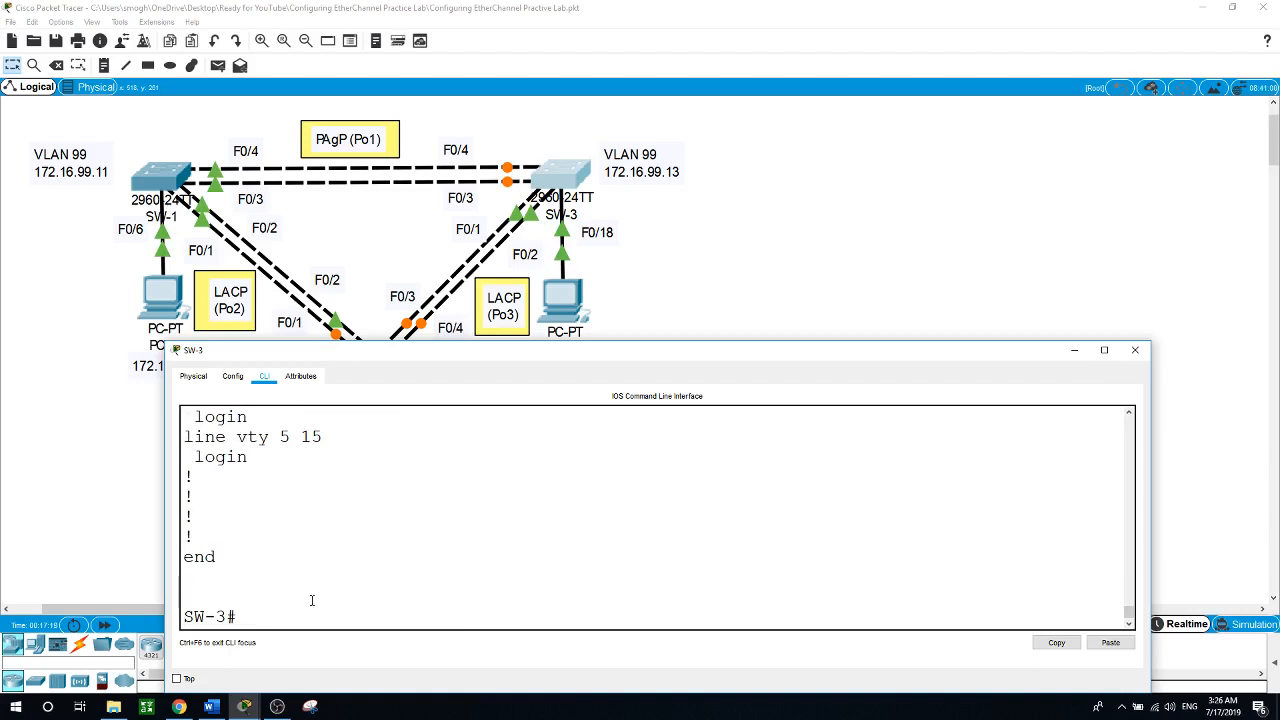
text(show sp)
key(Tab)
text(n)
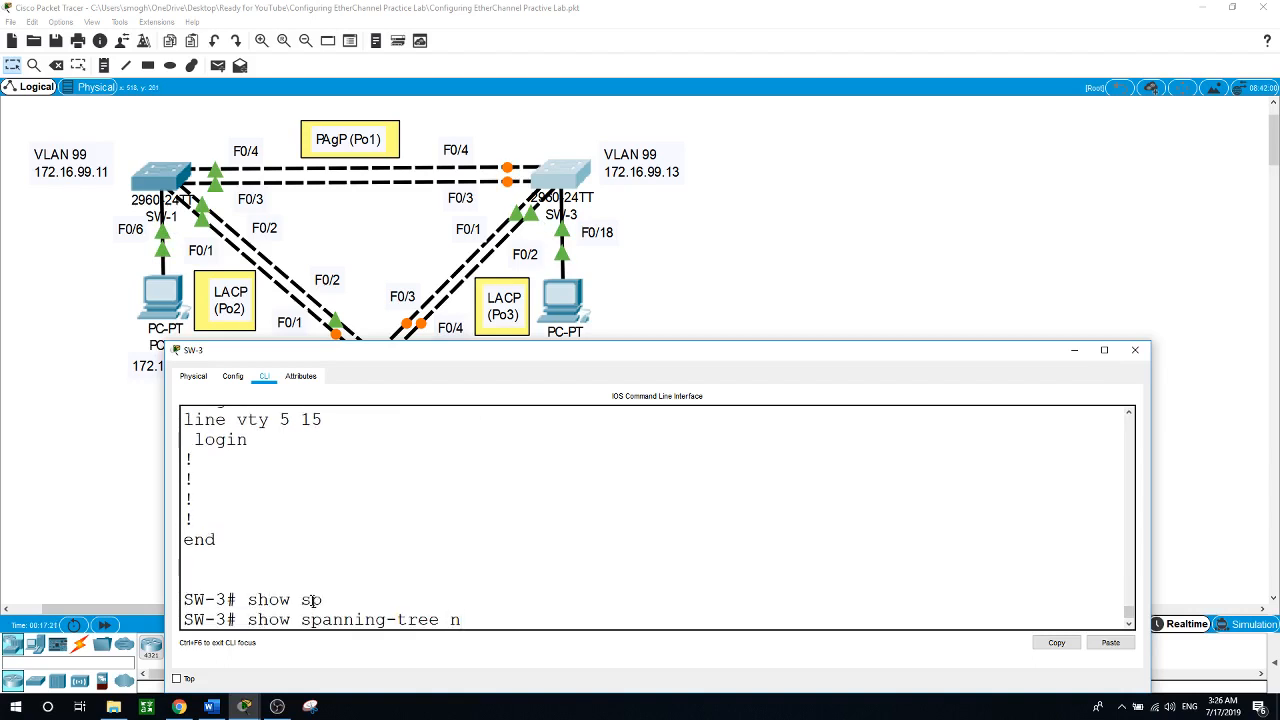
key(BackSpace)
key(Return)
key(space)
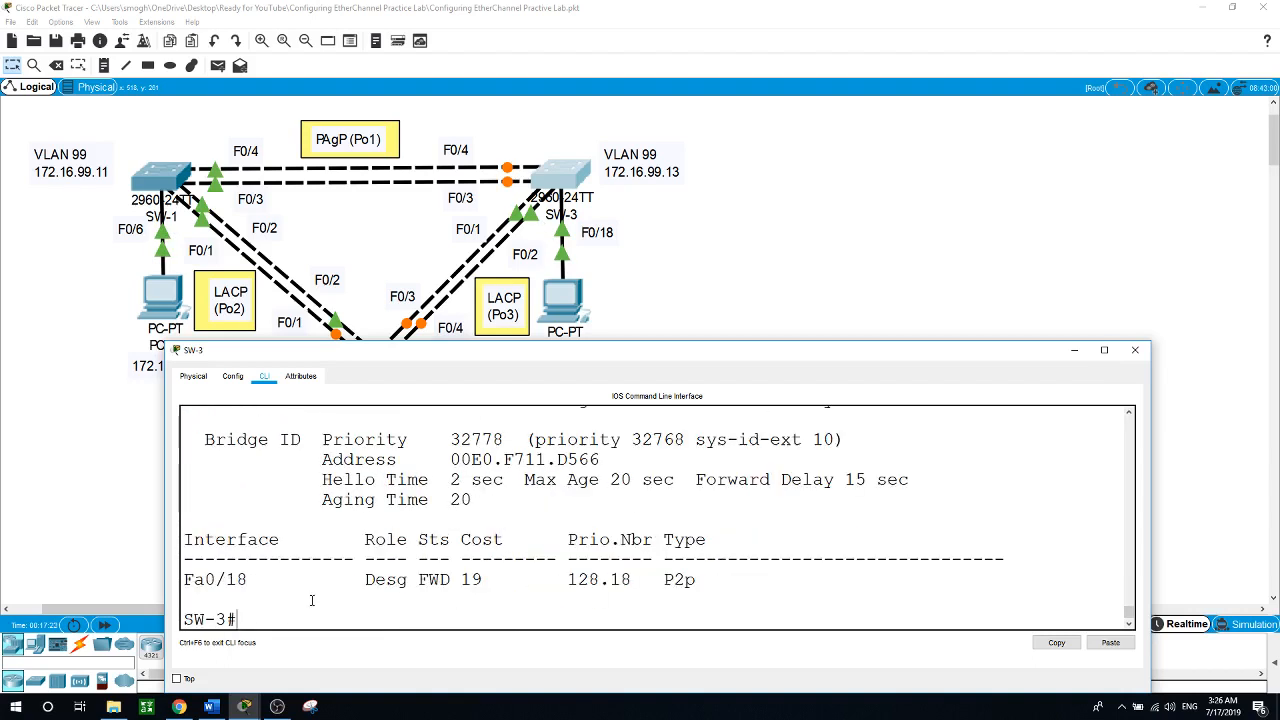
- Check the Po1 entry and its cost in the interface table above VLAN0010 in SW-3's spanning-tree output
scroll(314, 580, up, 3)
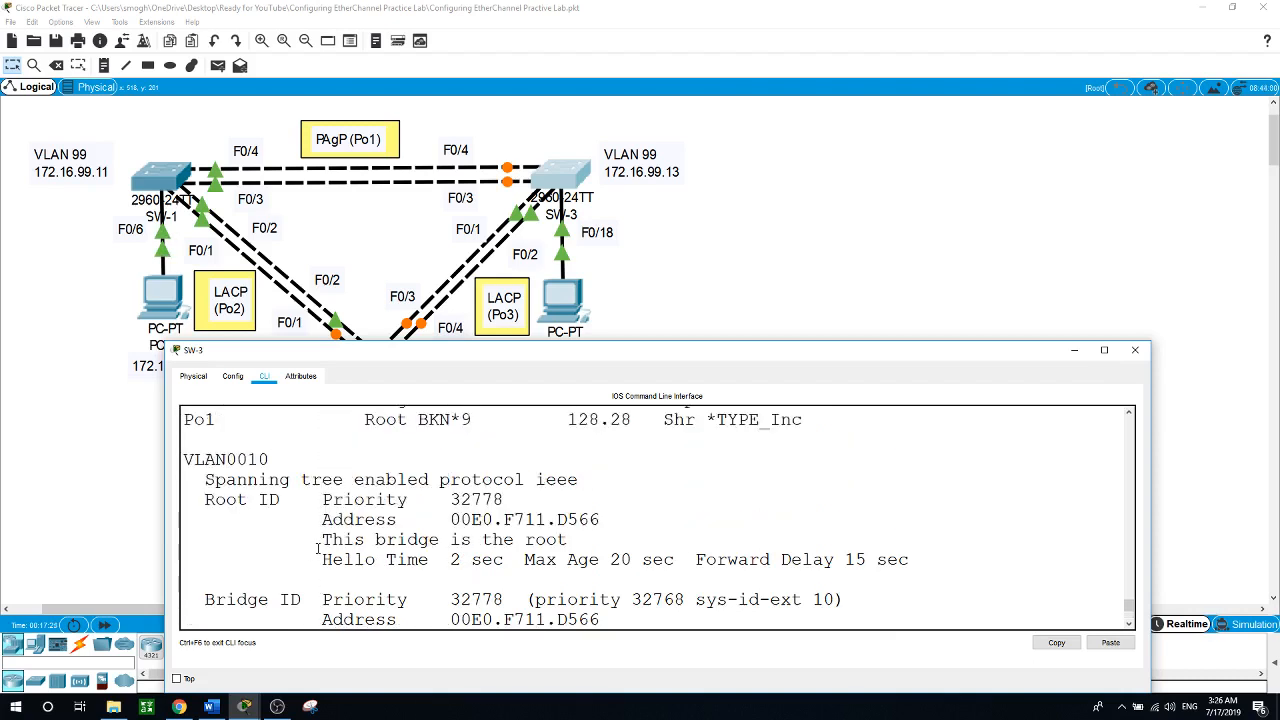
scroll(318, 548, up, 2)
drag(184, 499, 290, 499)
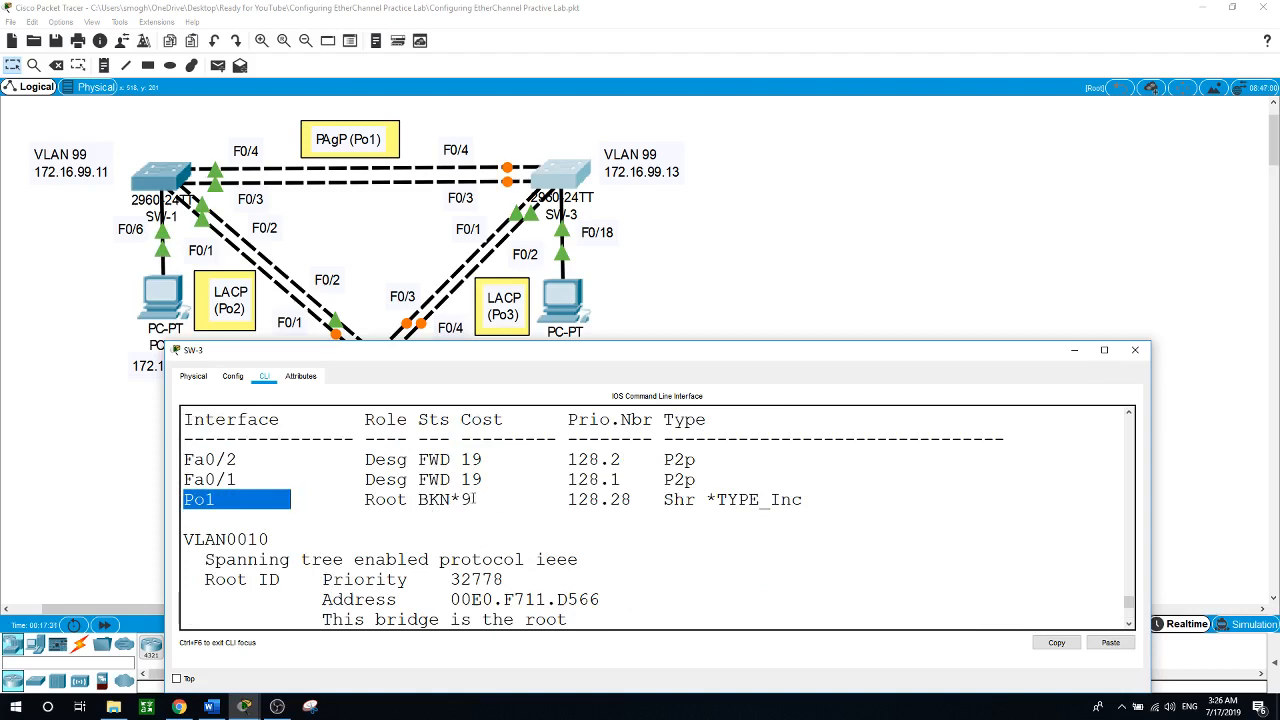
drag(463, 499, 600, 500)
scroll(600, 505, down, 4)
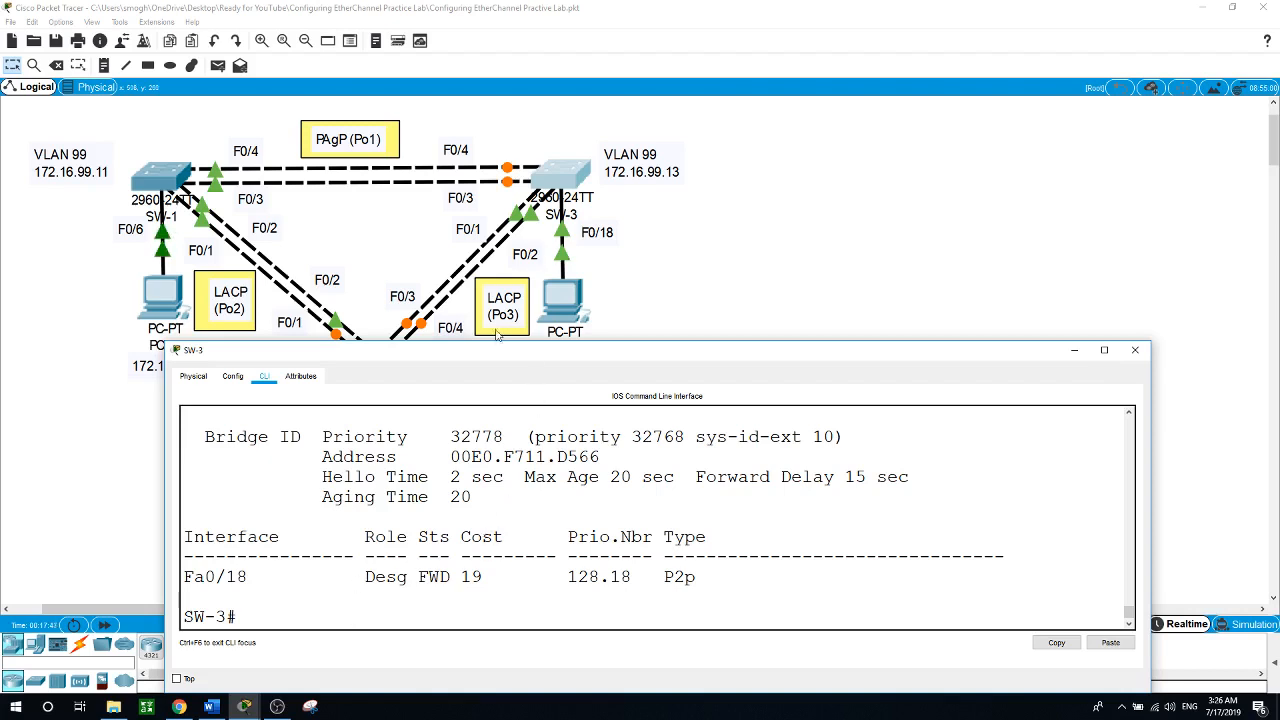
click(829, 293)
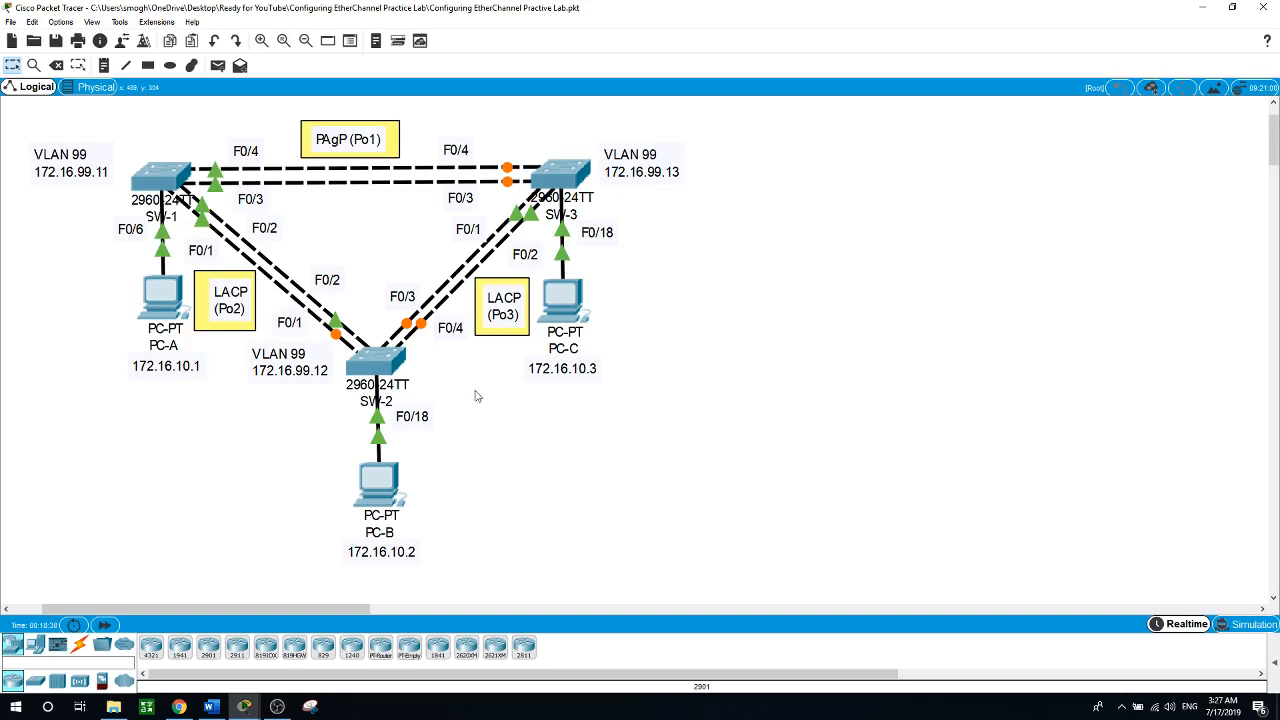
- On SW-1, enter global configuration mode and set interface range f0/1-2 to switchport mode trunk
click(168, 179)
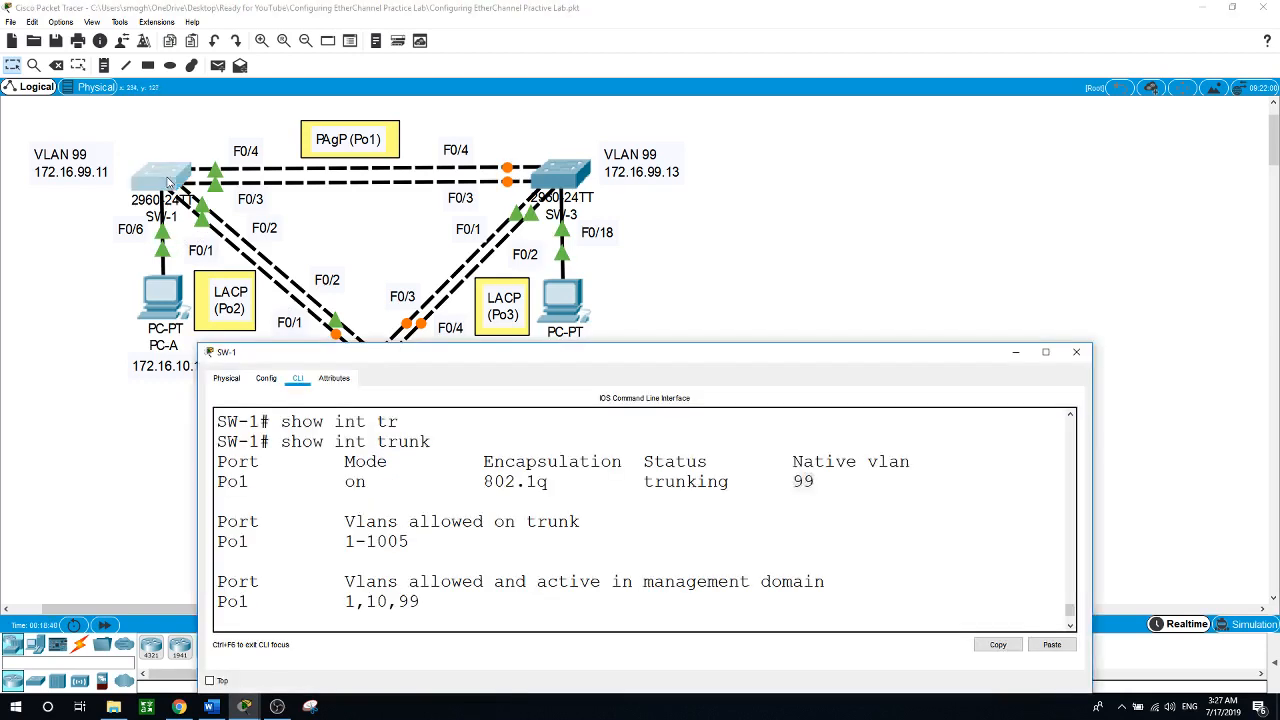
scroll(503, 560, down, 2)
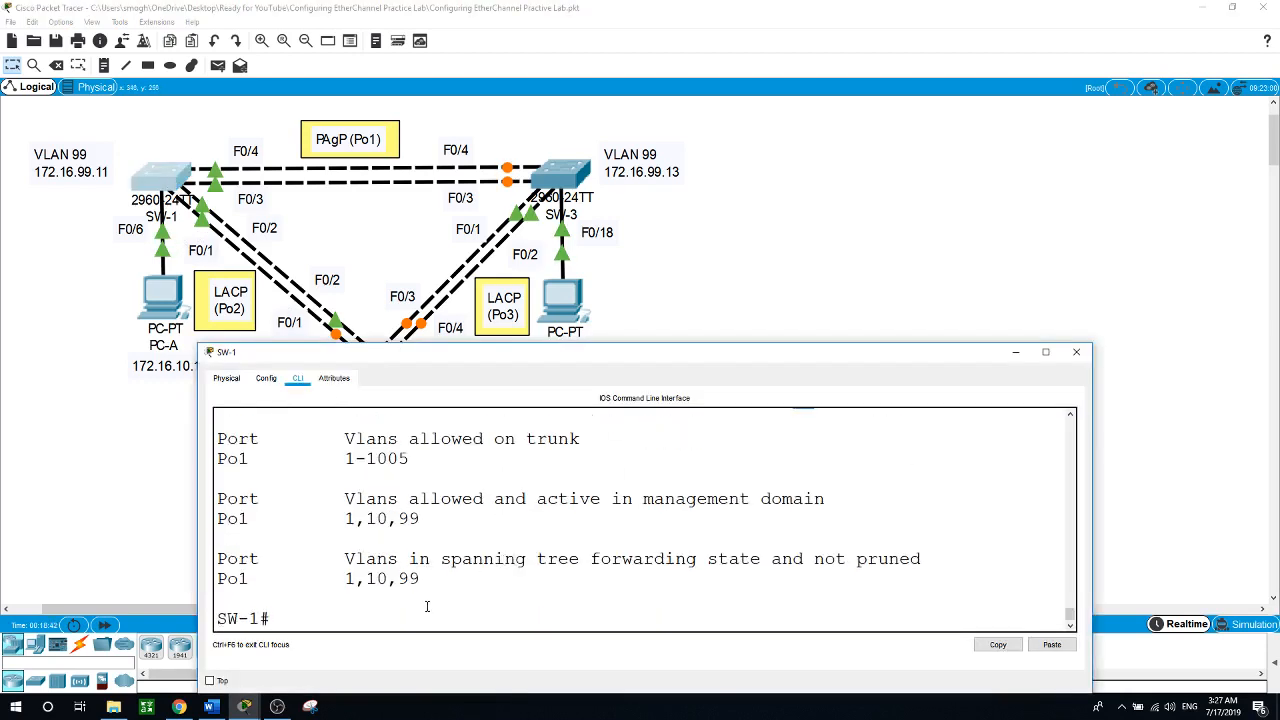
text(conf t)
key(Return)
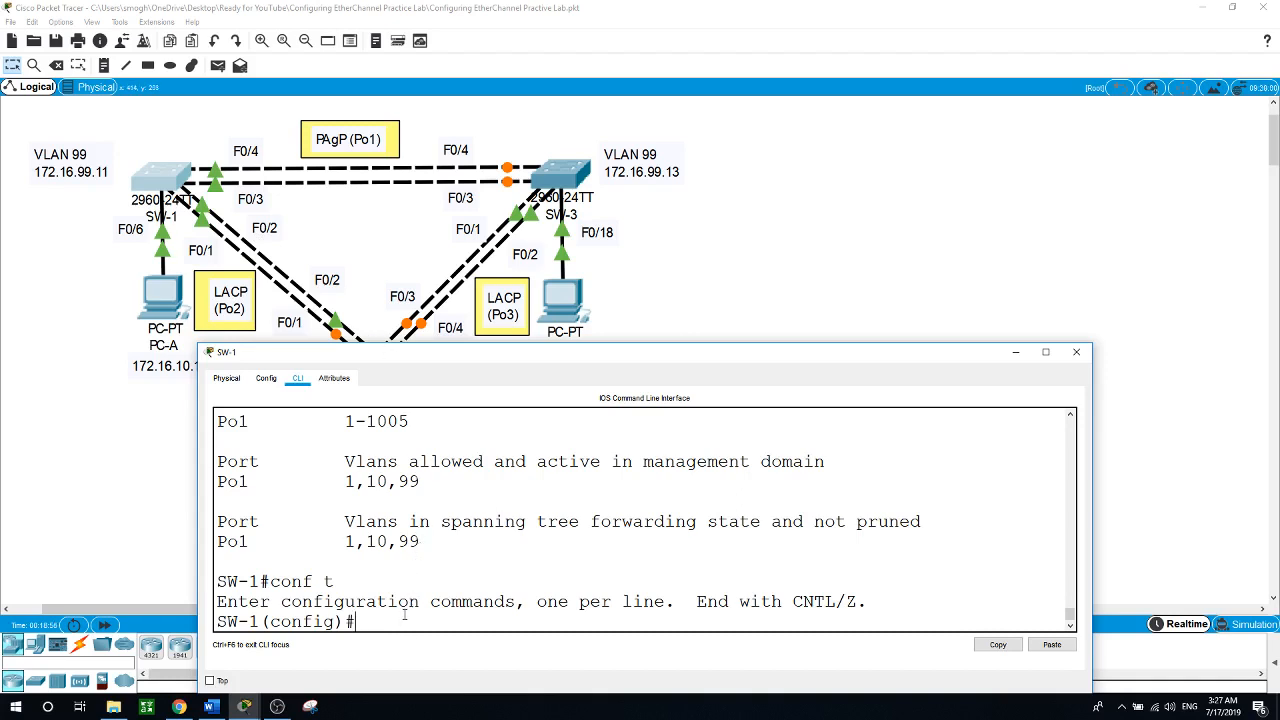
text(int range f0/1-2)
key(Return)
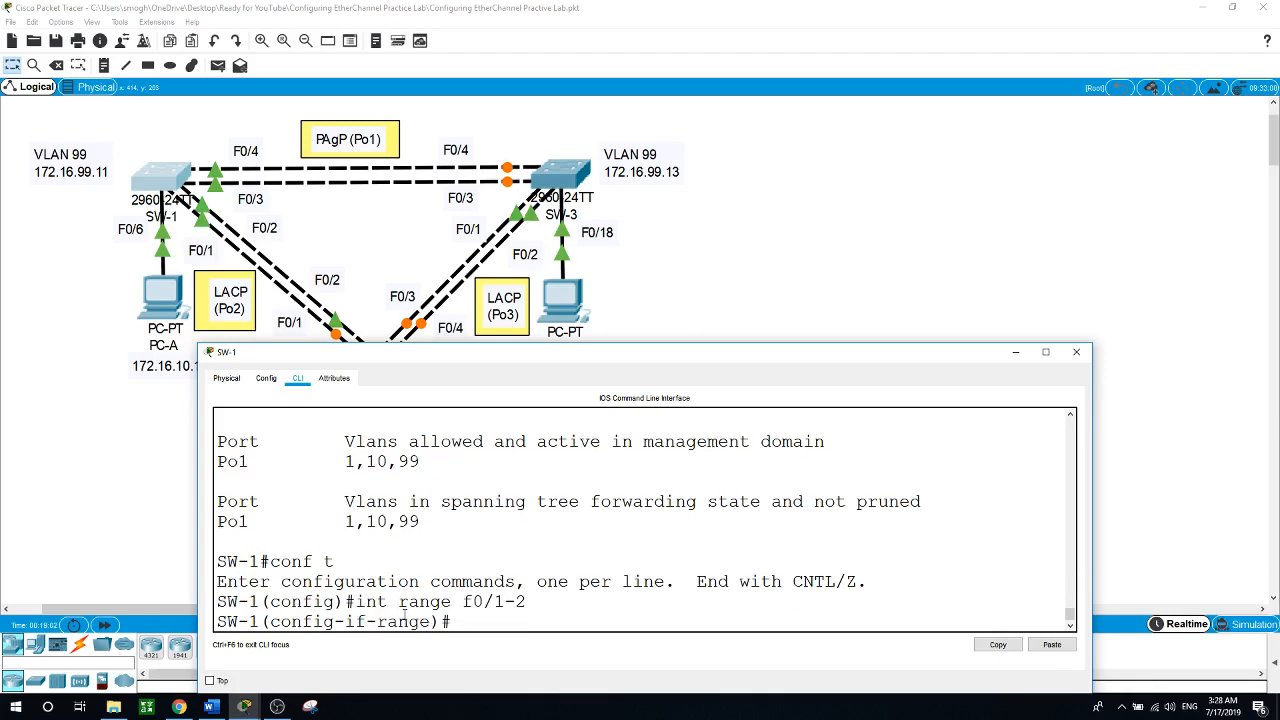
text(swi)
key(Tab)
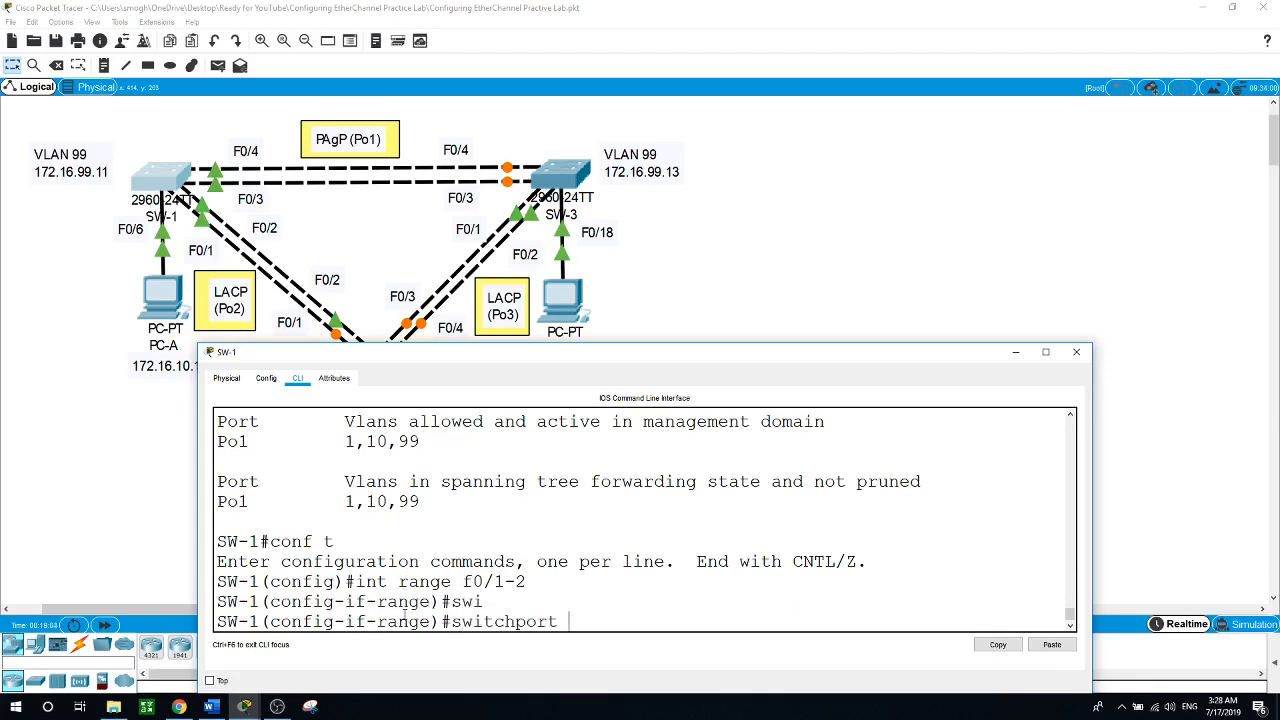
text(mo)
key(Tab)
text(tr)
key(Tab)
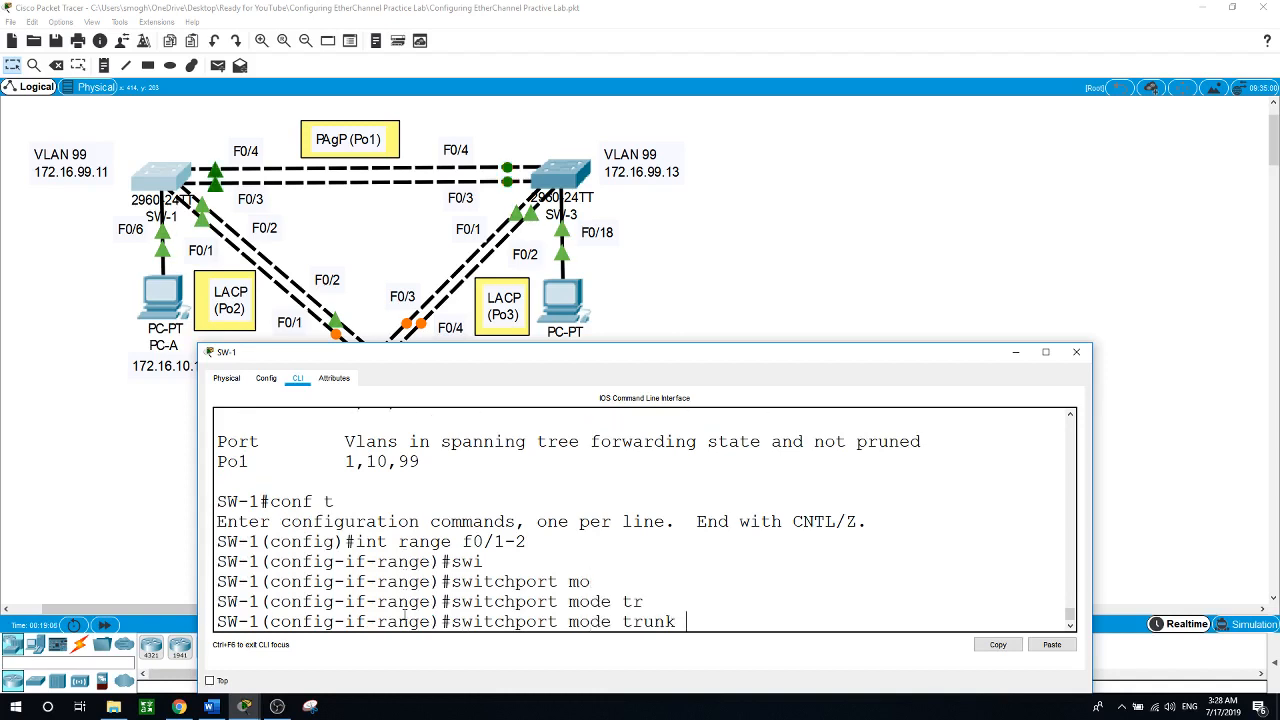
key(Return)
key(Return)
- Set the trunk native VLAN to 99 on SW-1's interface range f0/1-2
text(swi)
key(Tab)
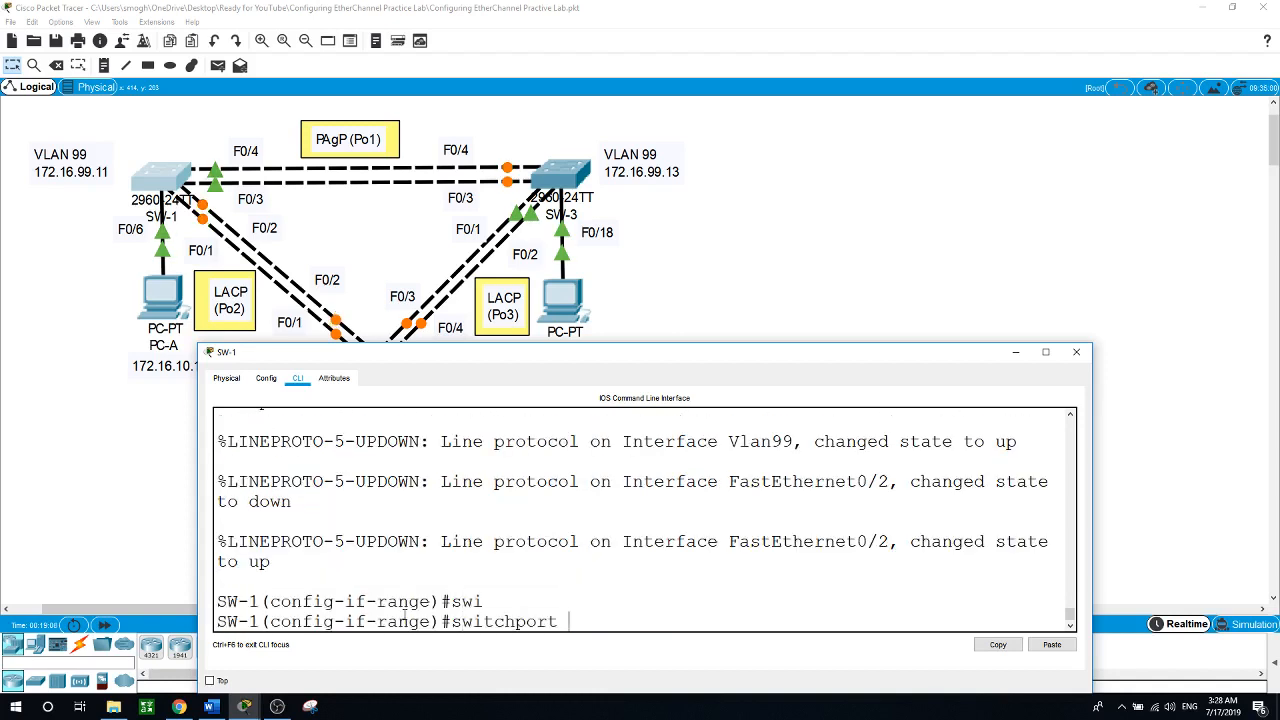
text(t)
key(Tab)
text(n)
key(Tab)
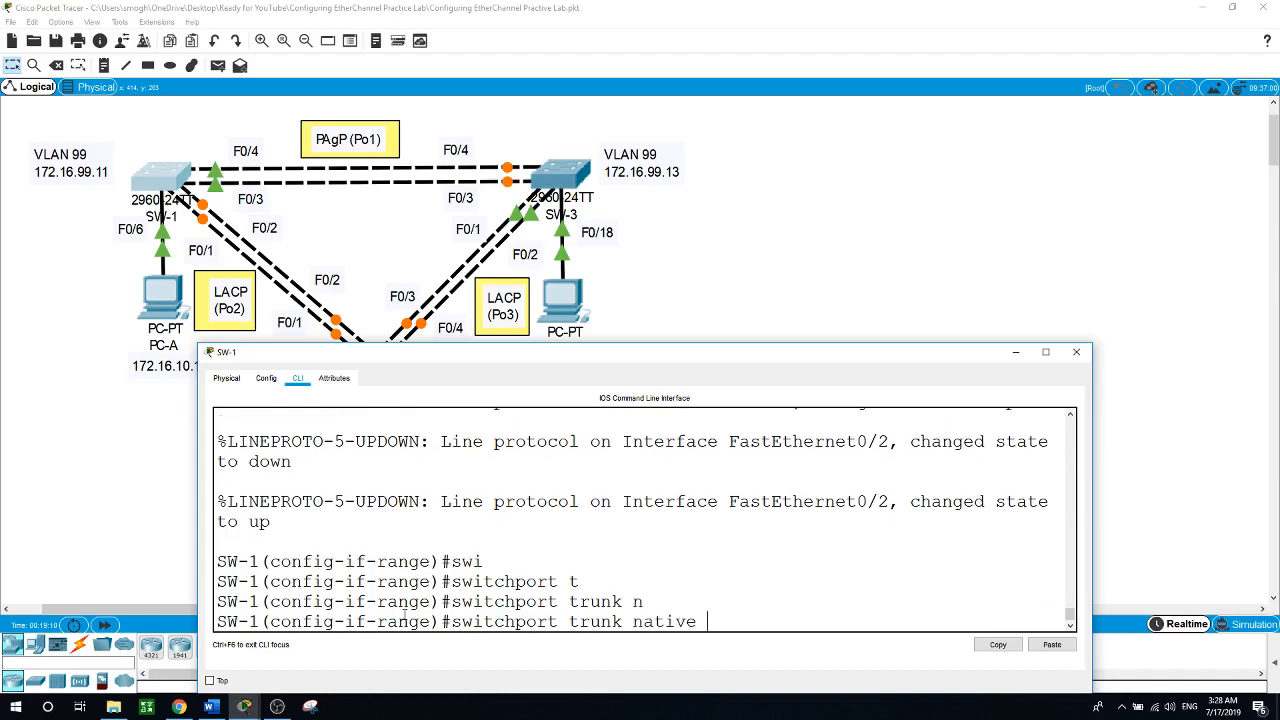
text(v)
key(Tab)
text(99)
key(Return)
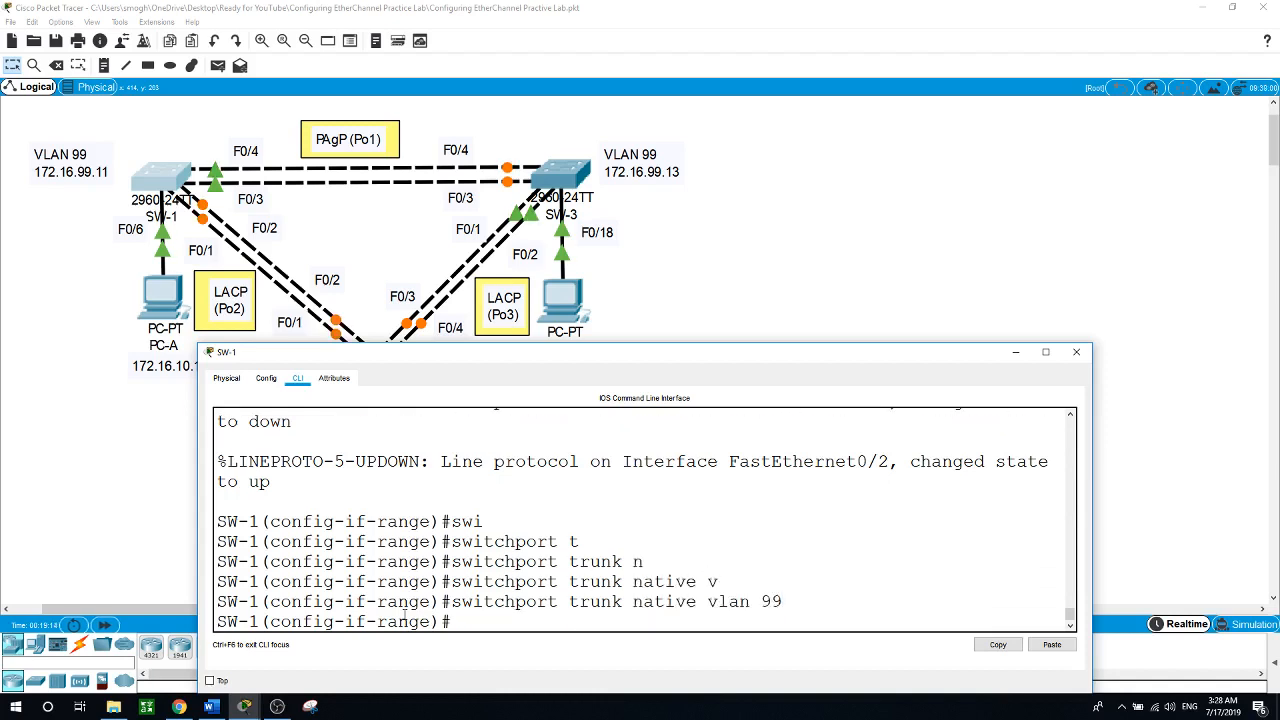
- Assign SW-1's interface range f0/1-2 to channel-group 2 in LACP mode active
text(channel-g)
text(r)
key(Tab)
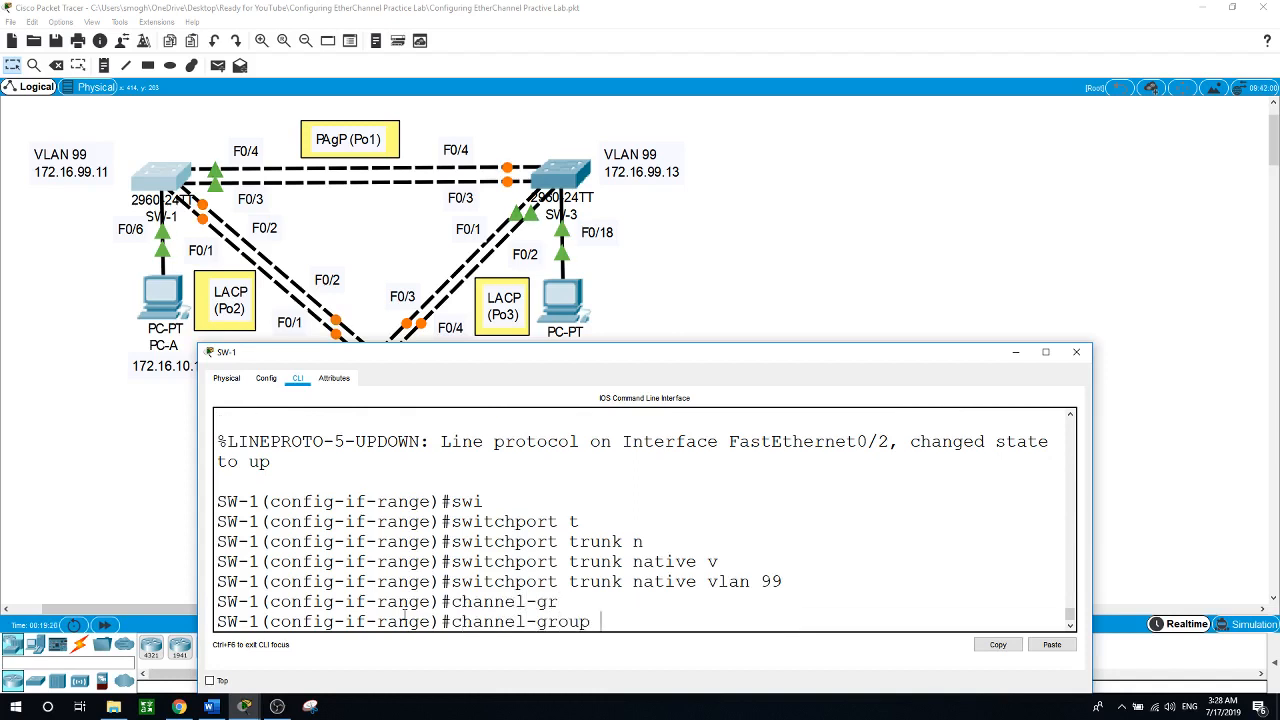
text(2 mo)
key(Tab)
text(act)
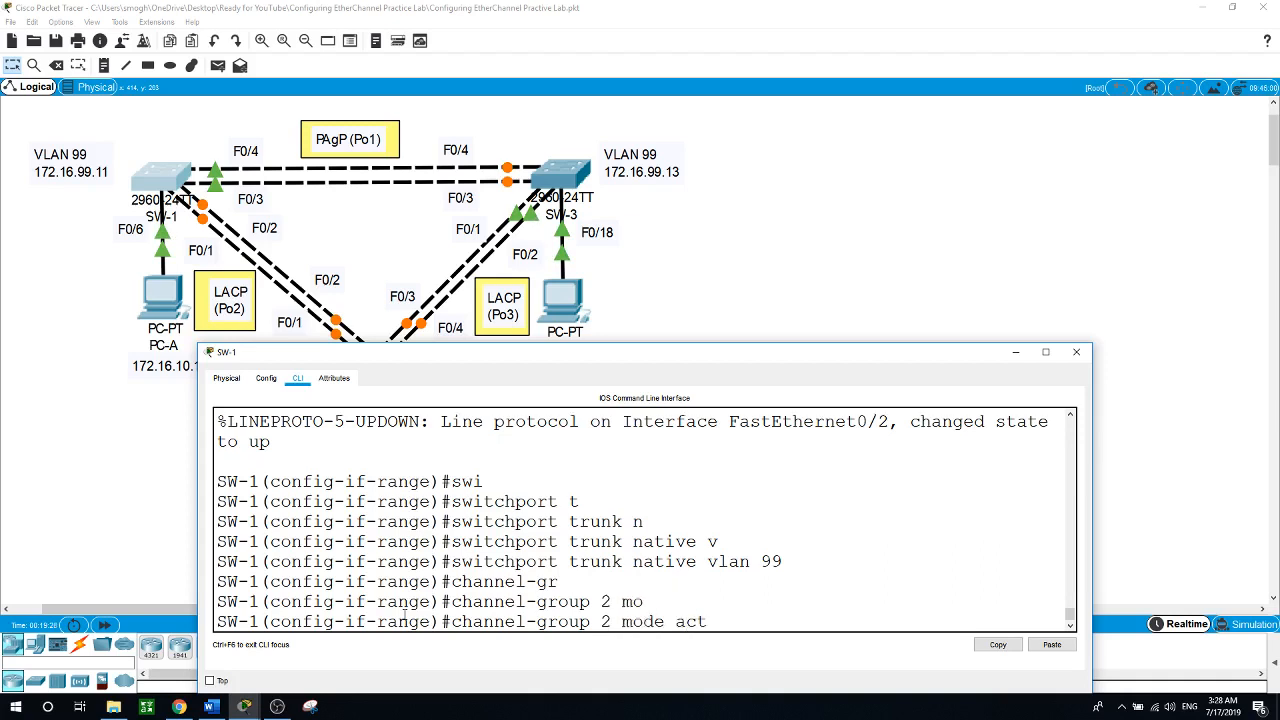
key(Tab)
key(Return)
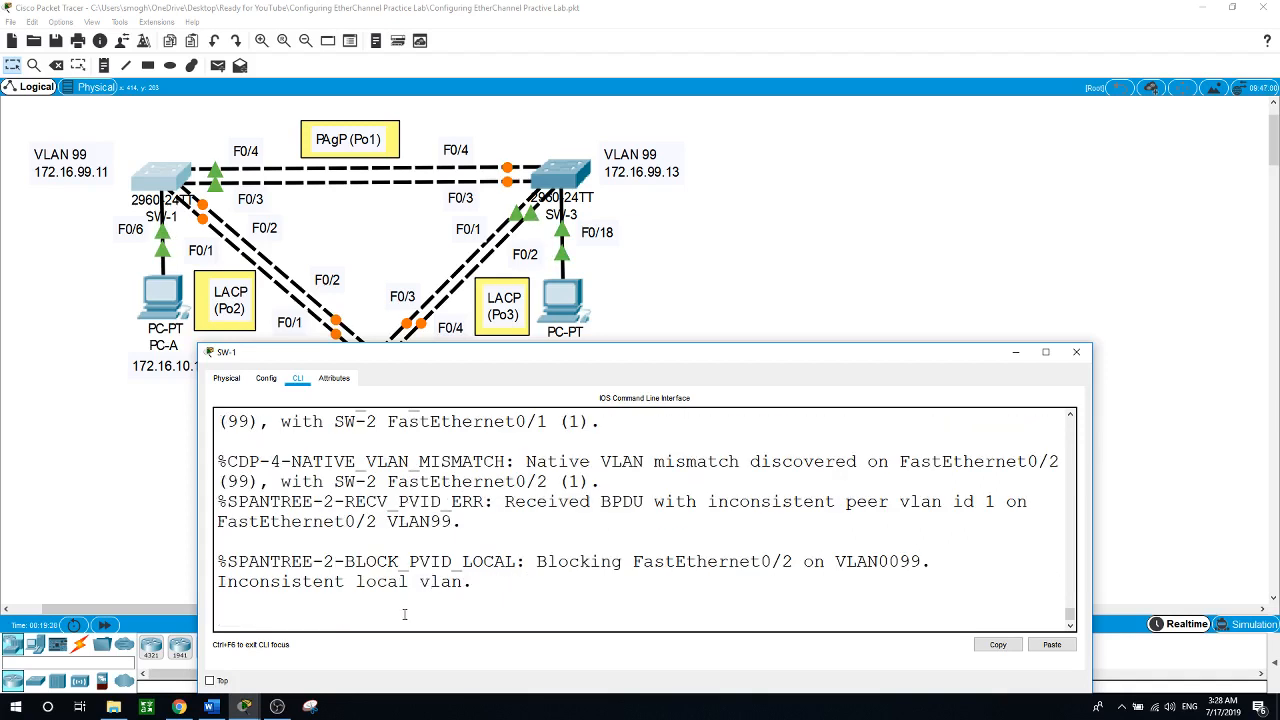
key(Return)
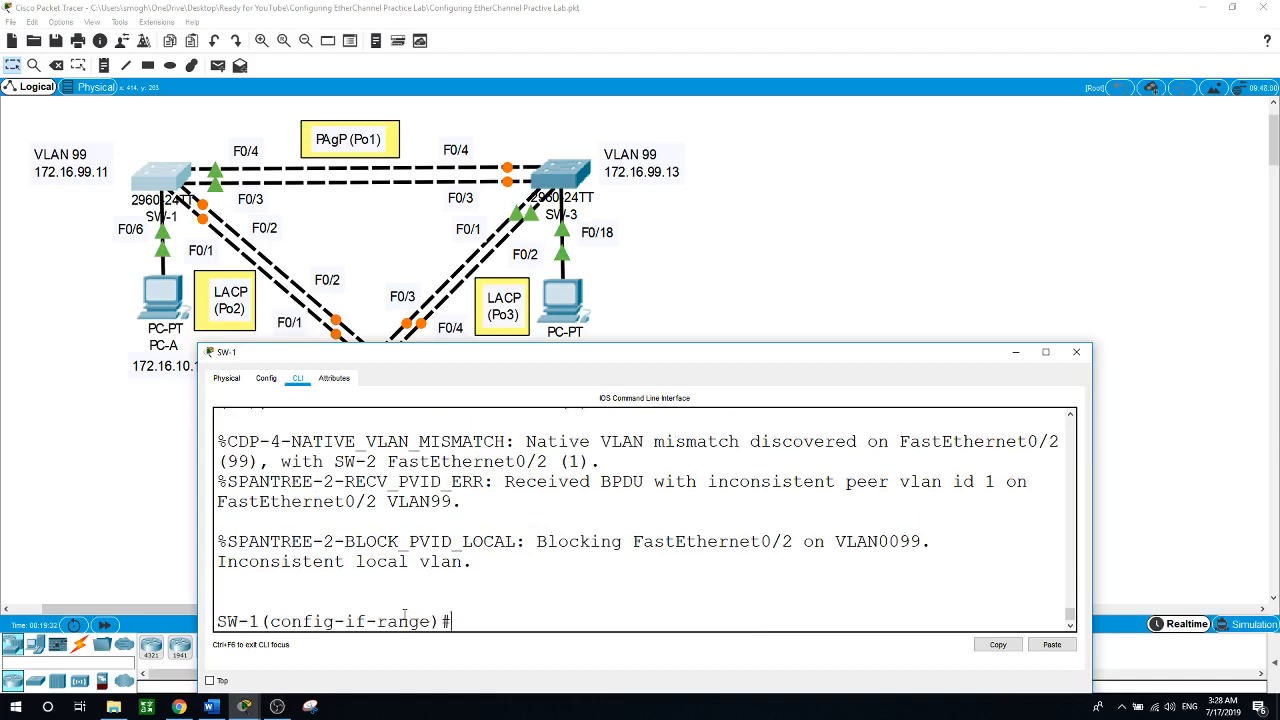
- Enable SW-1's interface range f0/1-2 with no shut and return to the topology
text(no shut)
key(Return)
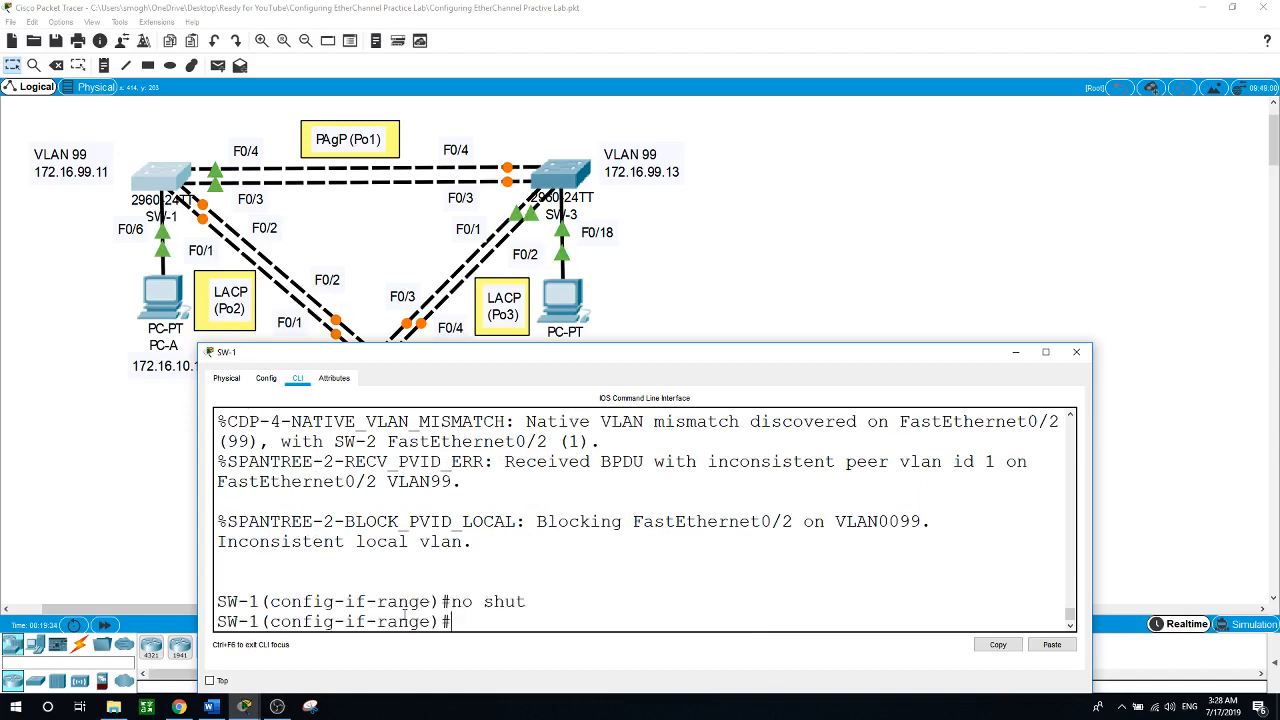
click(790, 248)
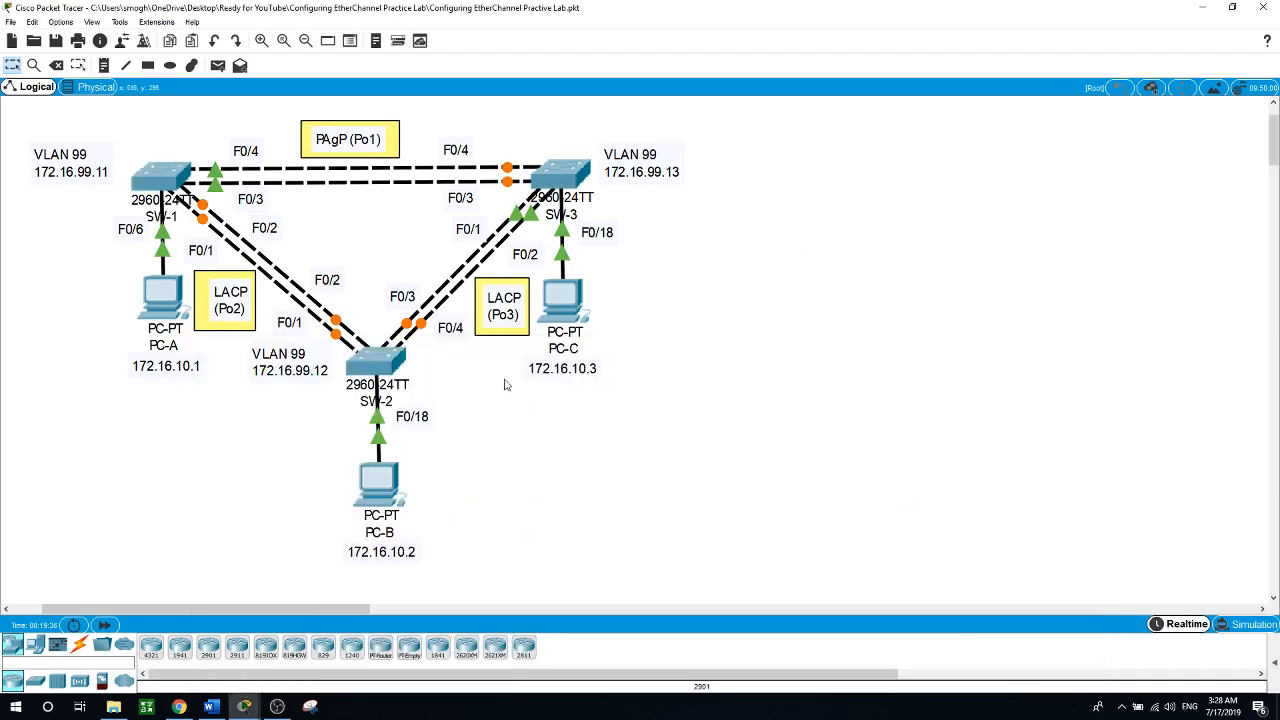
- Open SW-2's command line beneath the topology and enter global configuration mode
click(390, 358)
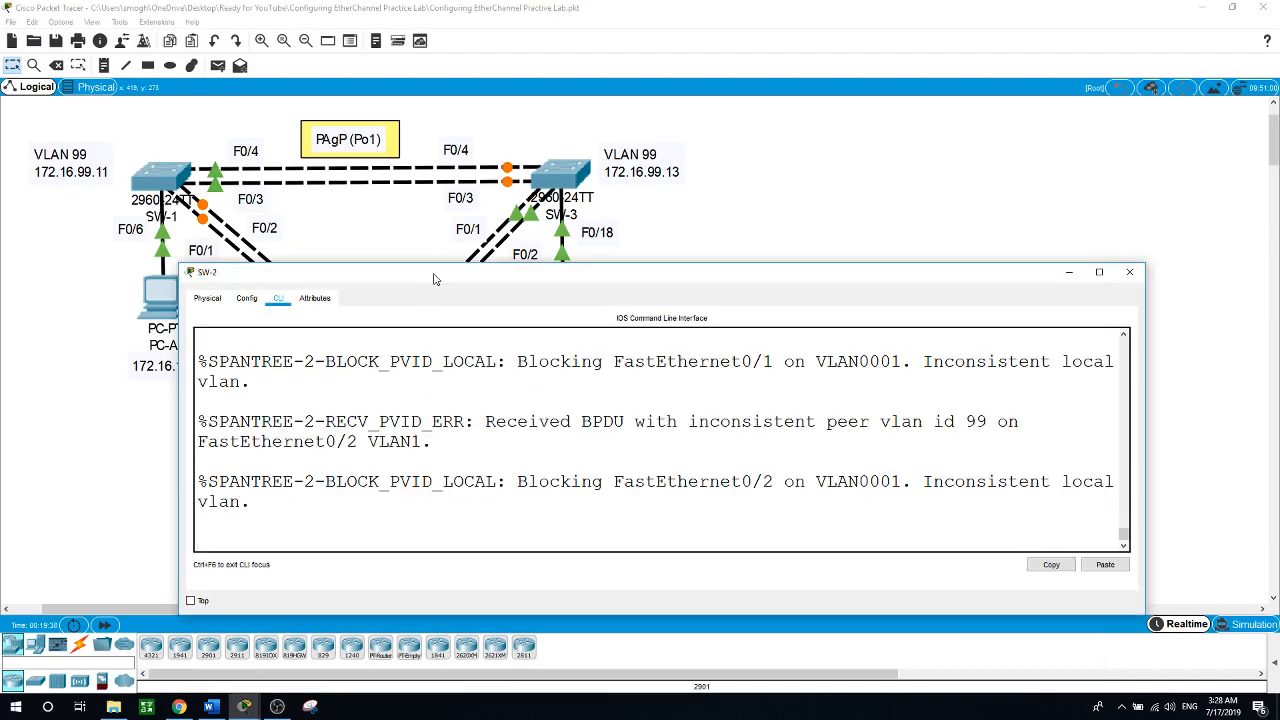
drag(434, 277, 703, 291)
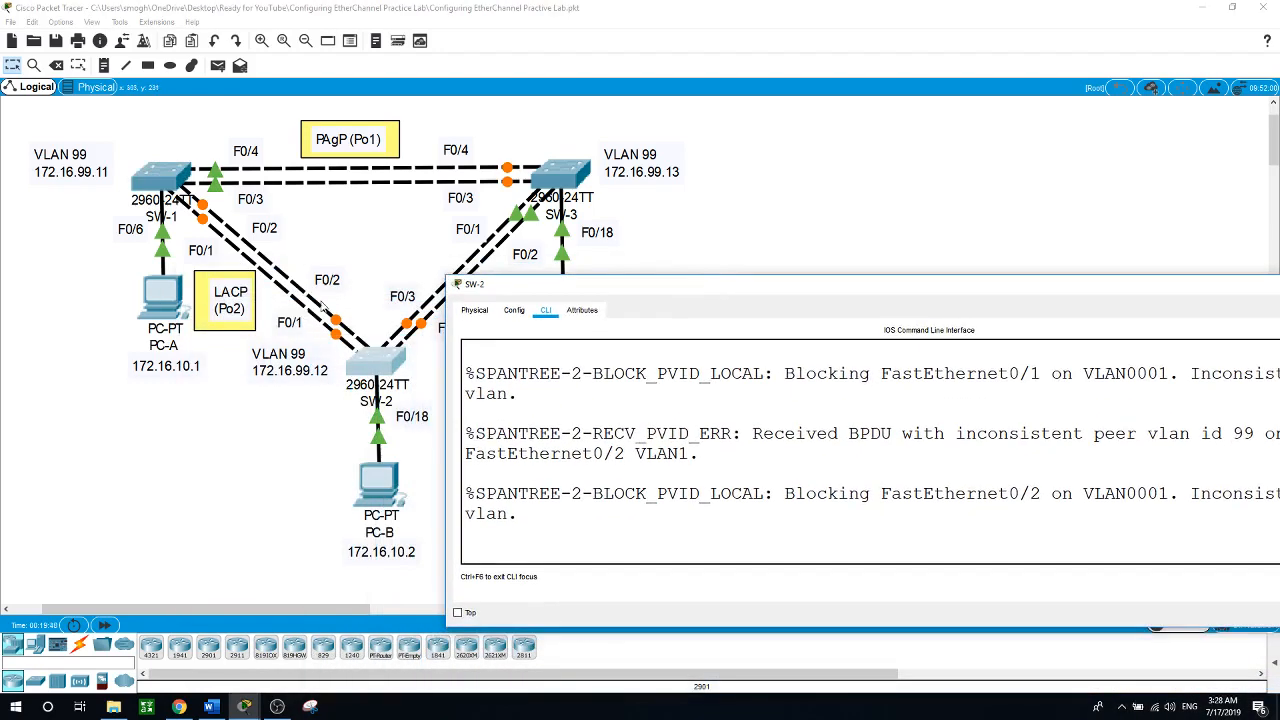
drag(814, 292, 532, 384)
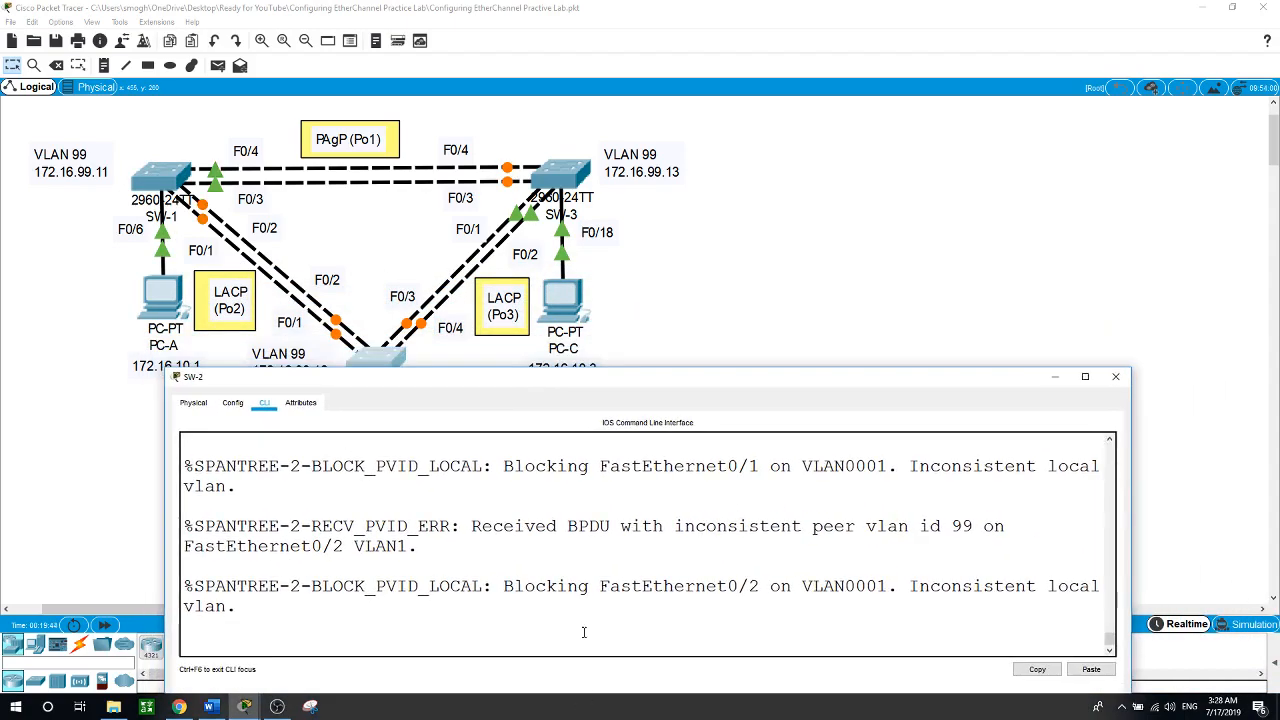
key(Return)
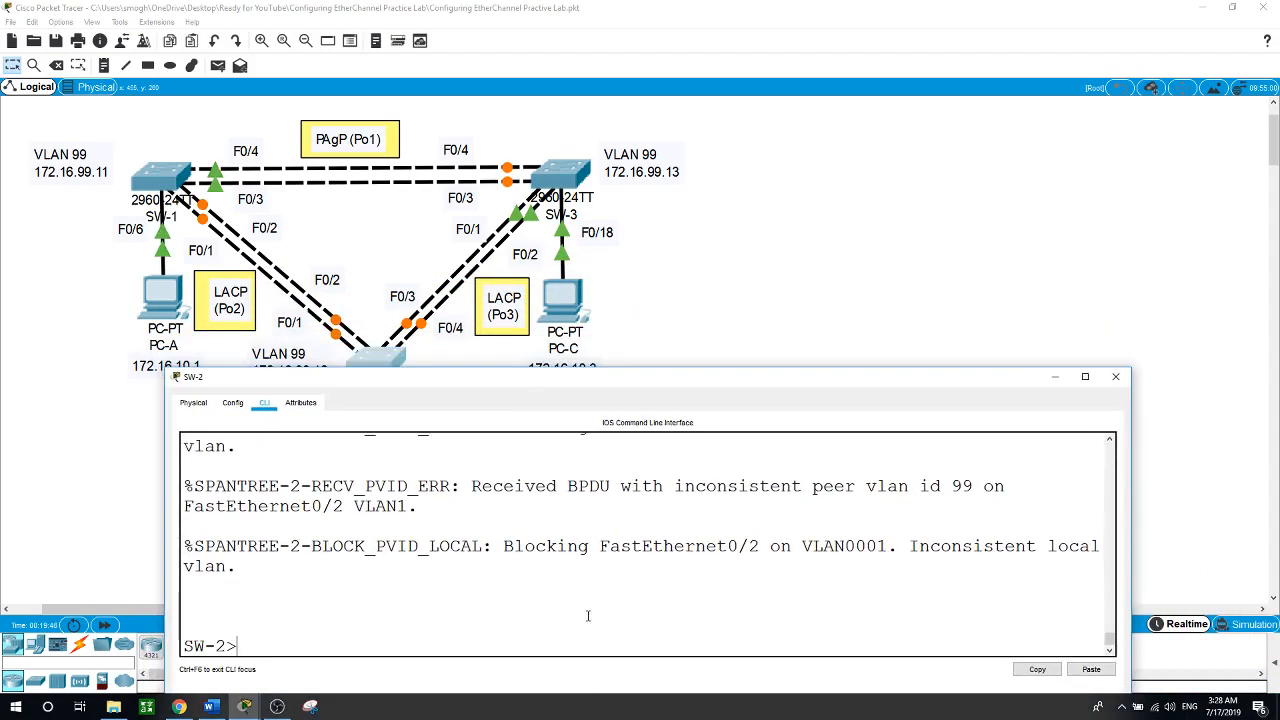
text(en)
key(Return)
text(conf t)
key(Return)
- Set SW-2's interface range f0/1-2 to switchport mode trunk
text(int)
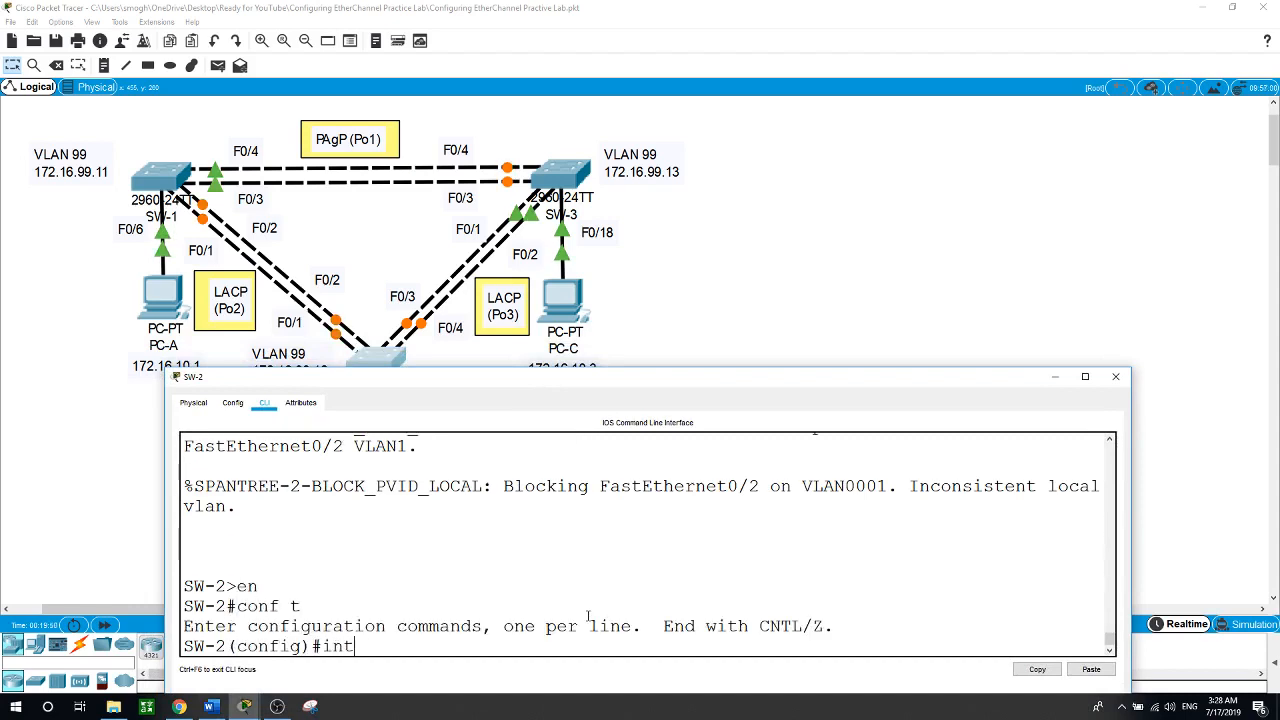
text( range f0/1-2)
key(Return)
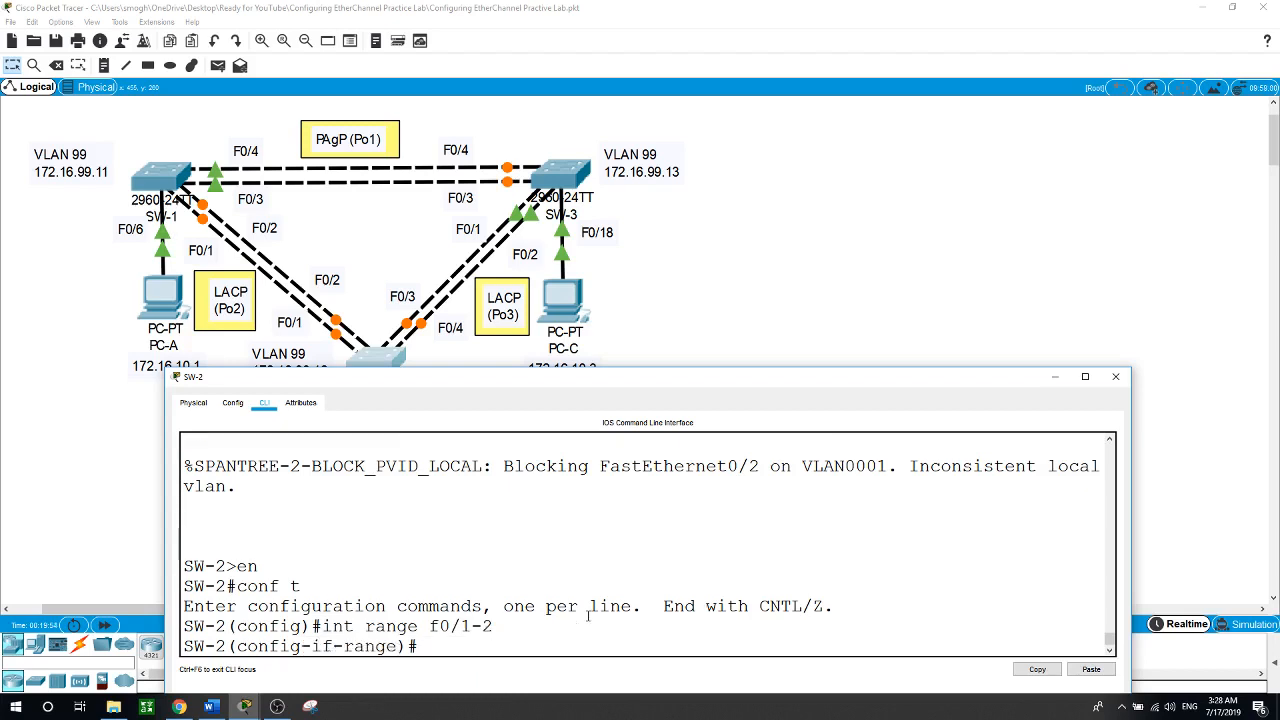
text(swi)
key(Tab)
text(mo)
key(Tab)
text(tr)
key(Tab)
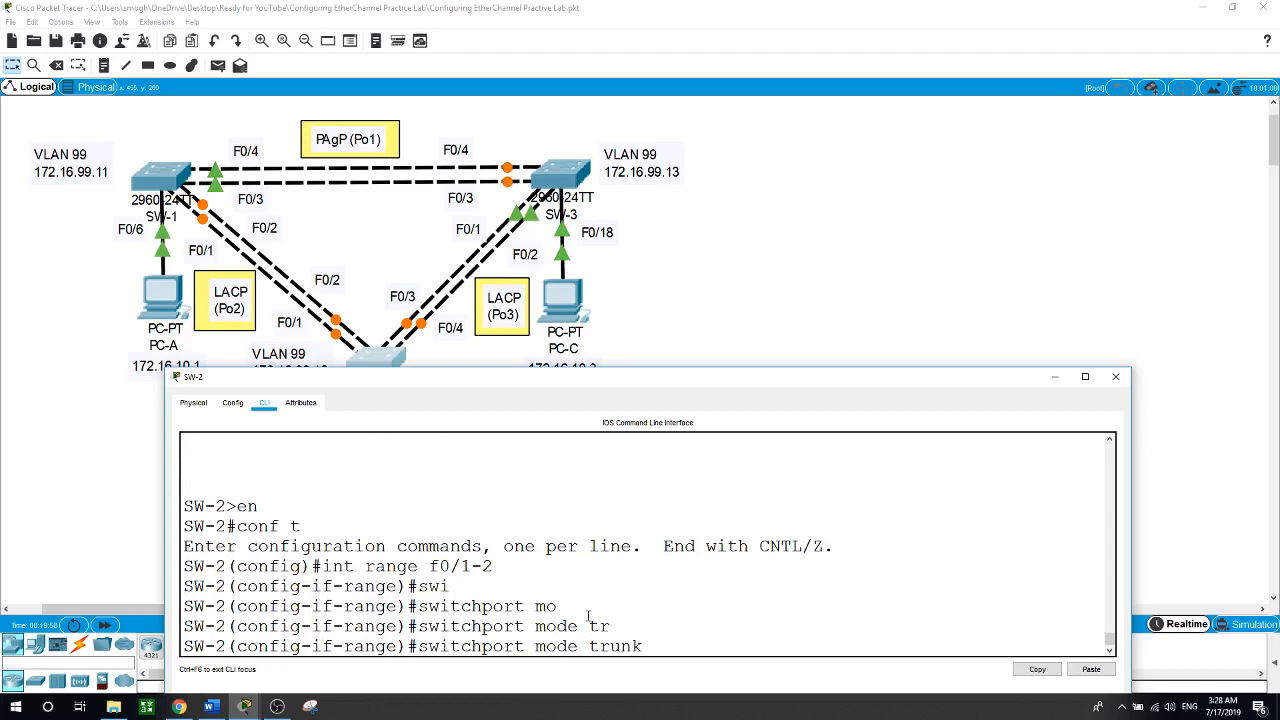
key(Return)
- Set the trunk native VLAN to 99 on SW-2's interface range f0/1-2
text(swi)
key(Tab)
text(tr)
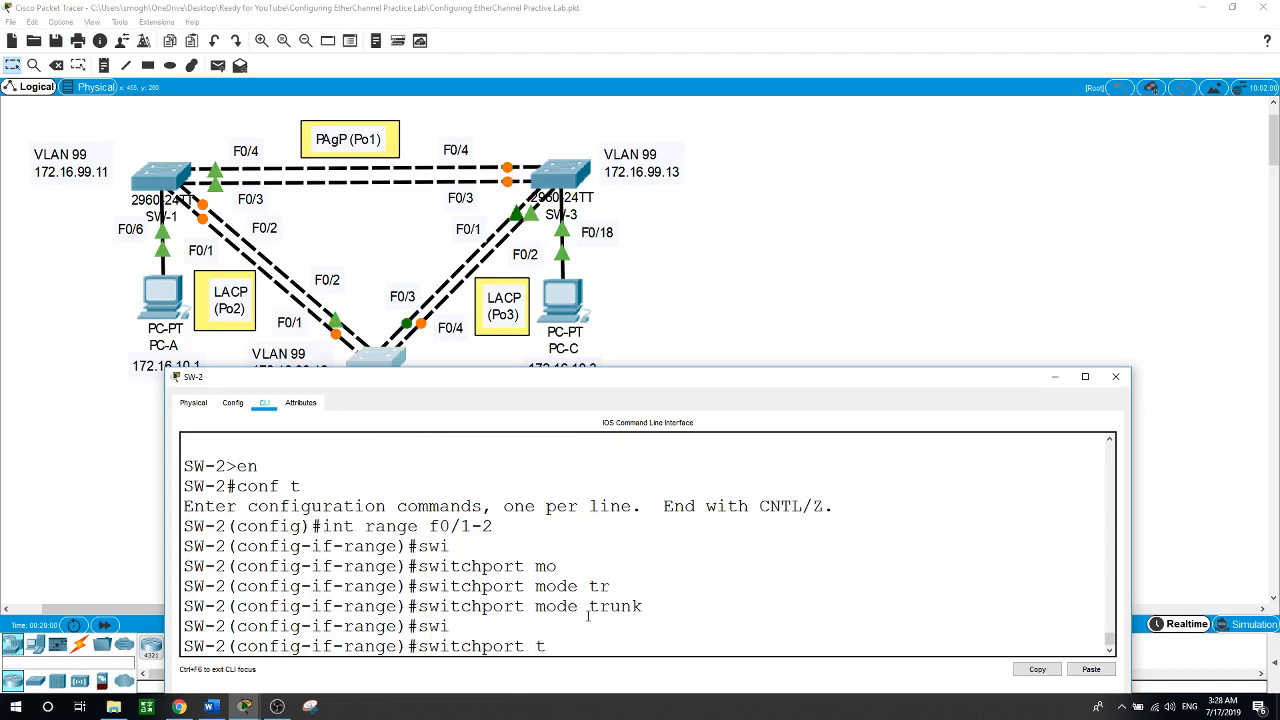
key(Tab)
text(n)
key(Tab)
text(v)
key(Tab)
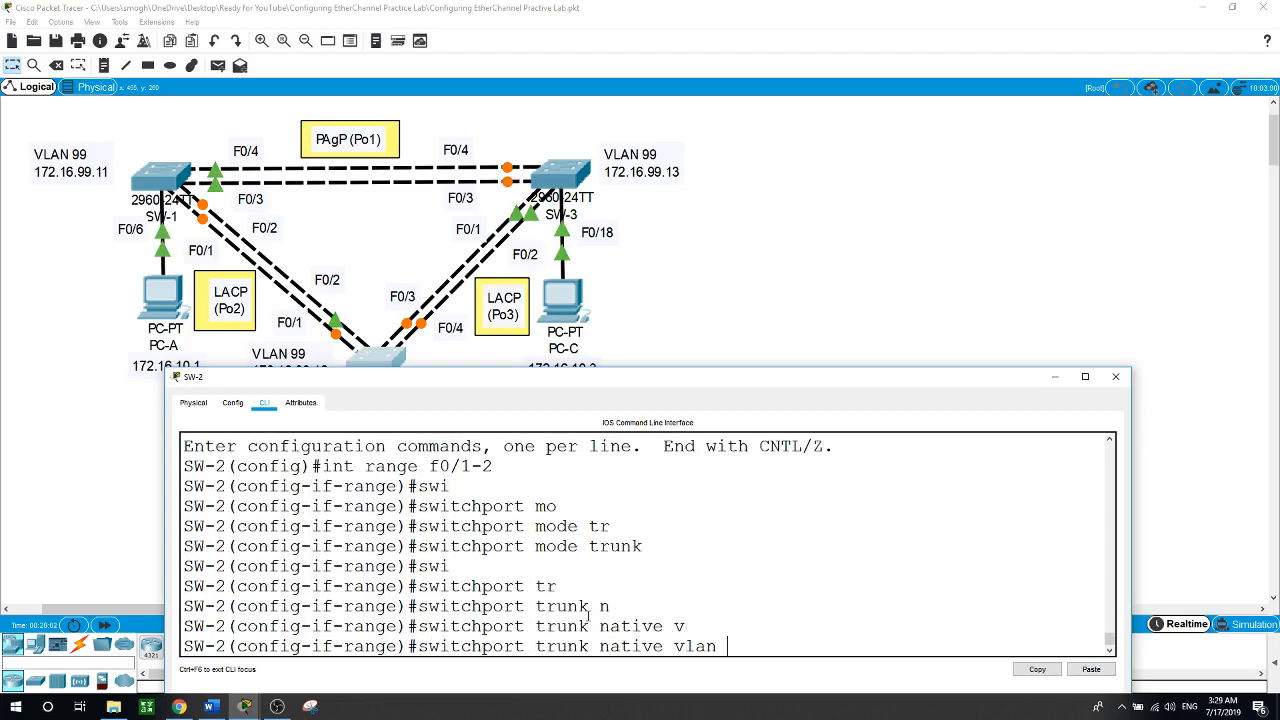
text(99)
key(Return)
key(Return)
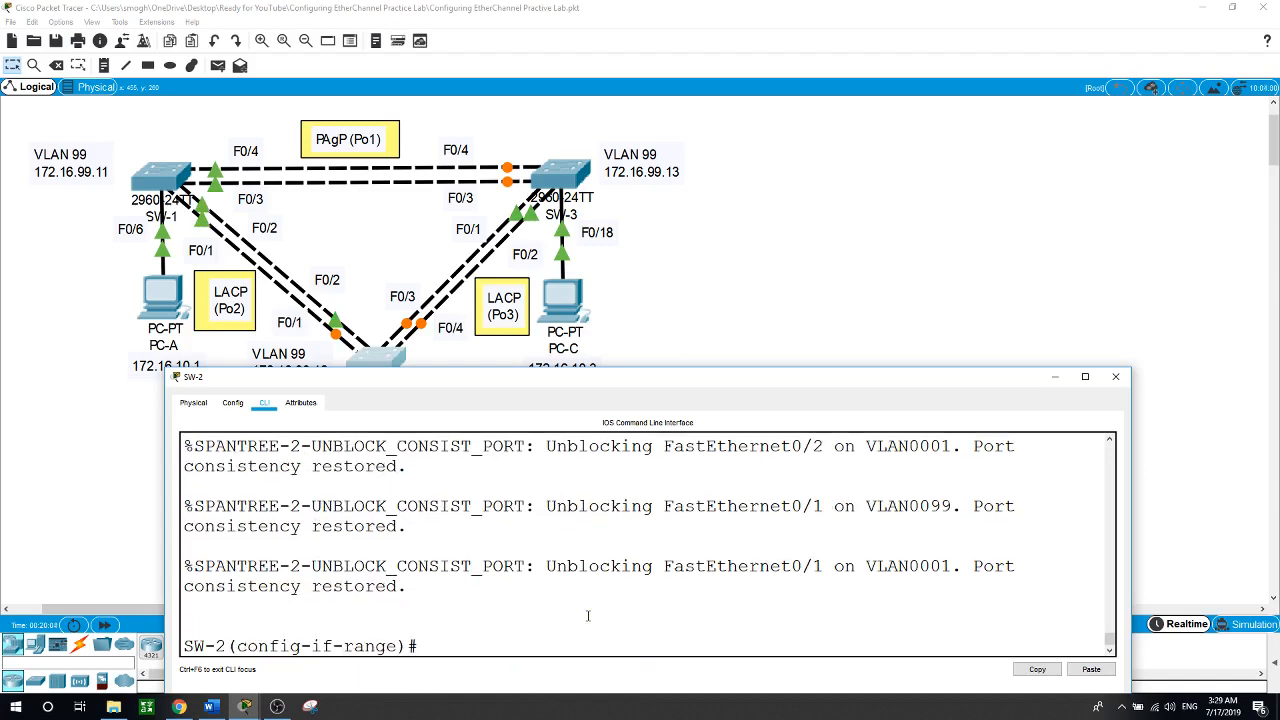
- Assign SW-2's interface range f0/1-2 to channel-group 2 in LACP mode passive
text(channel-gr)
key(Tab)
text(2)
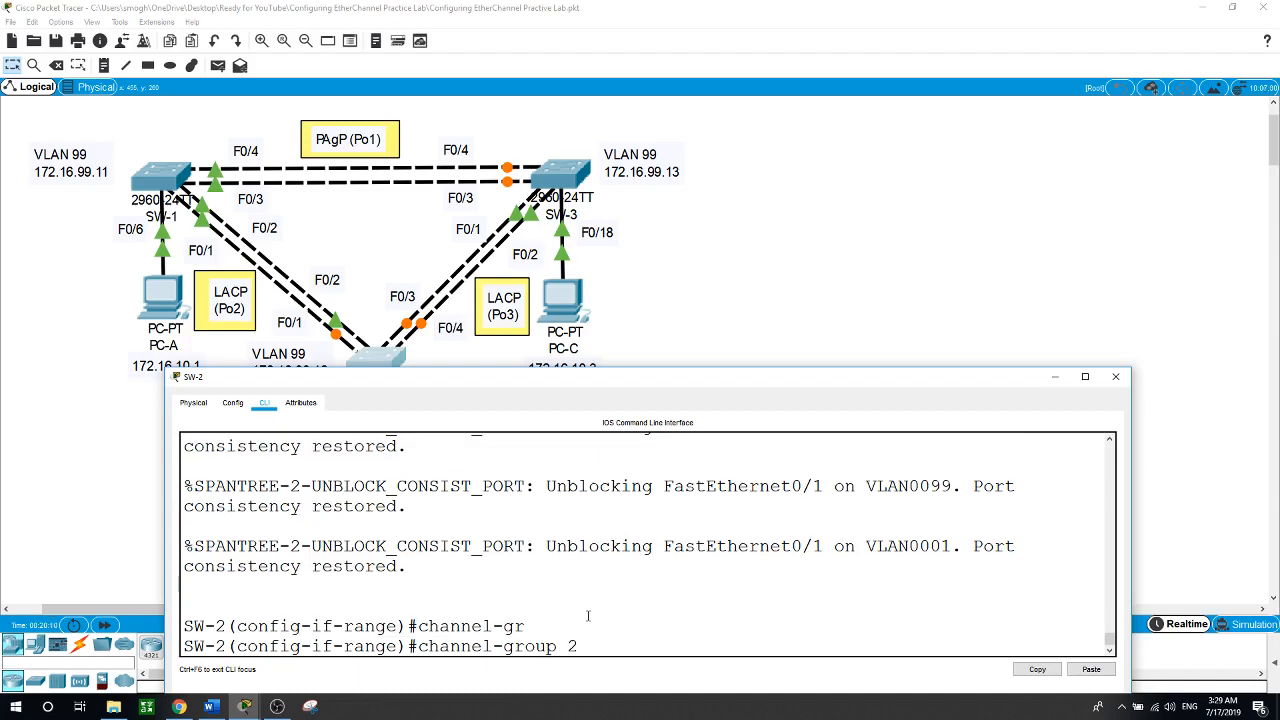
text( mo)
key(Tab)
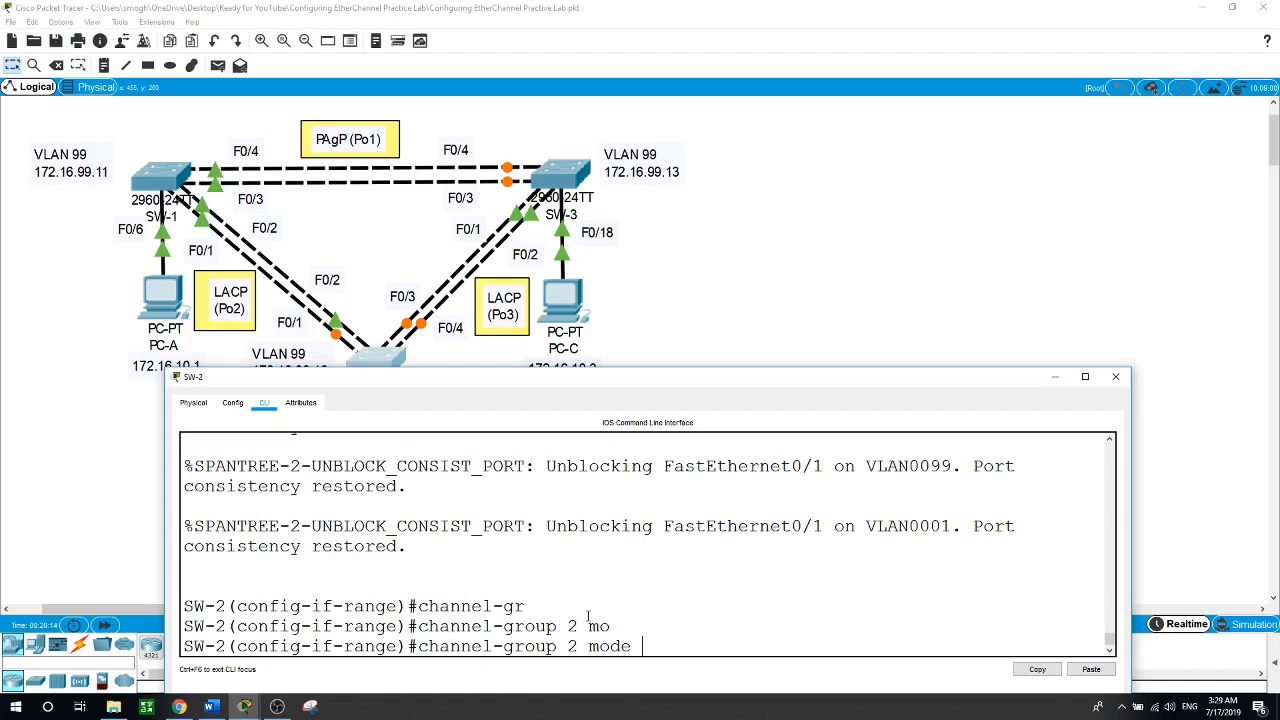
text(pa)
text(s)
key(Tab)
key(Return)
- Enable SW-2's interface range f0/1-2 with no shut
text(n)
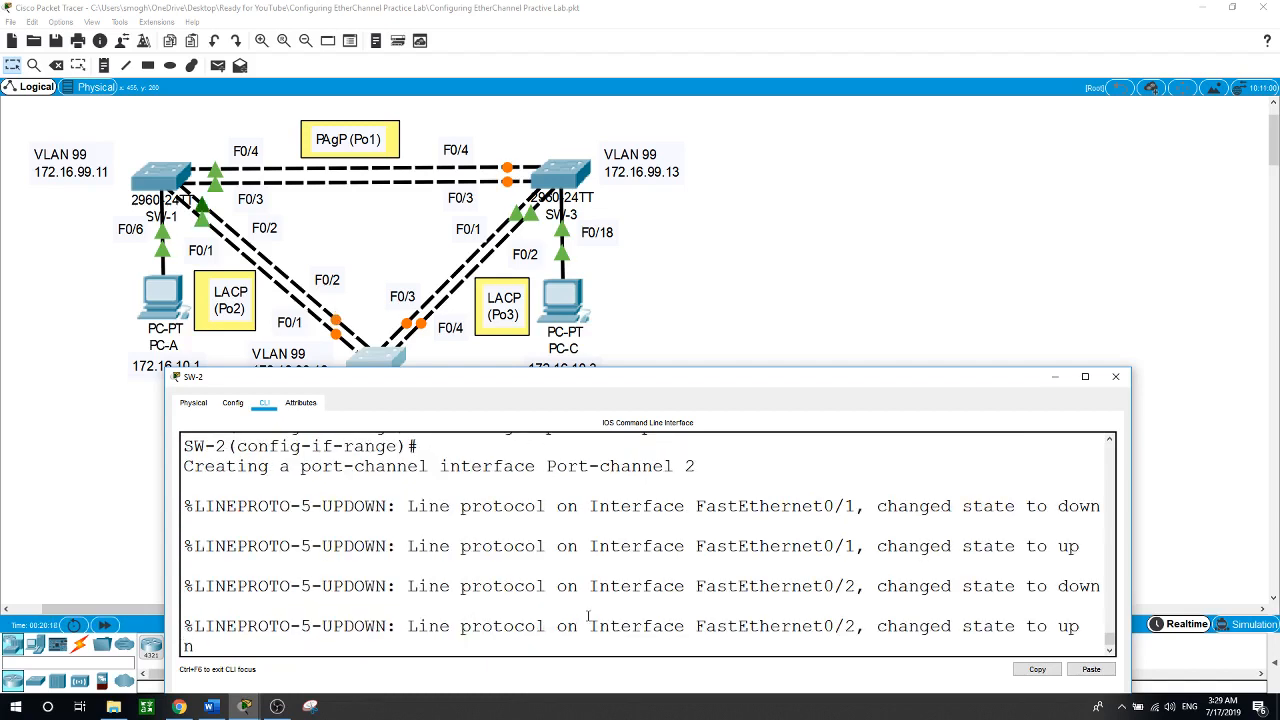
text(o shut)
key(Return)
key(Return)
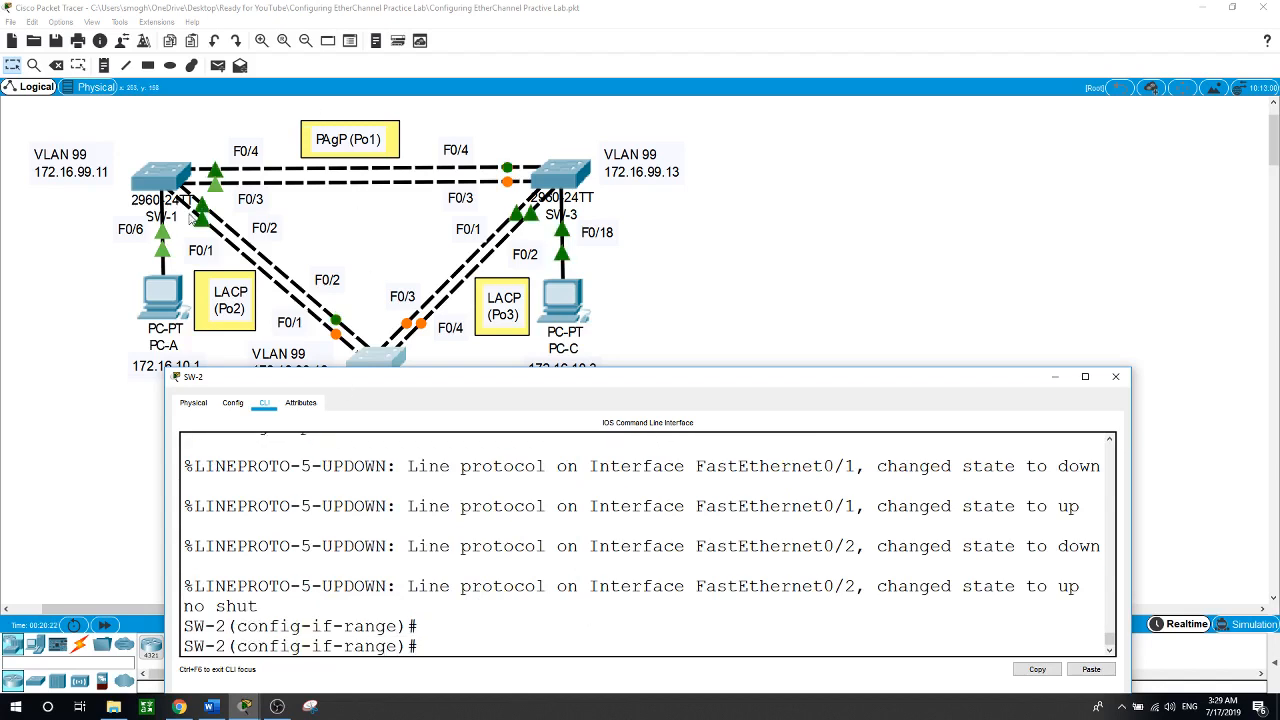
- On SW-1, leave configuration mode, check the output of show etherchannel summary and return to the topology
click(162, 186)
key(Return)
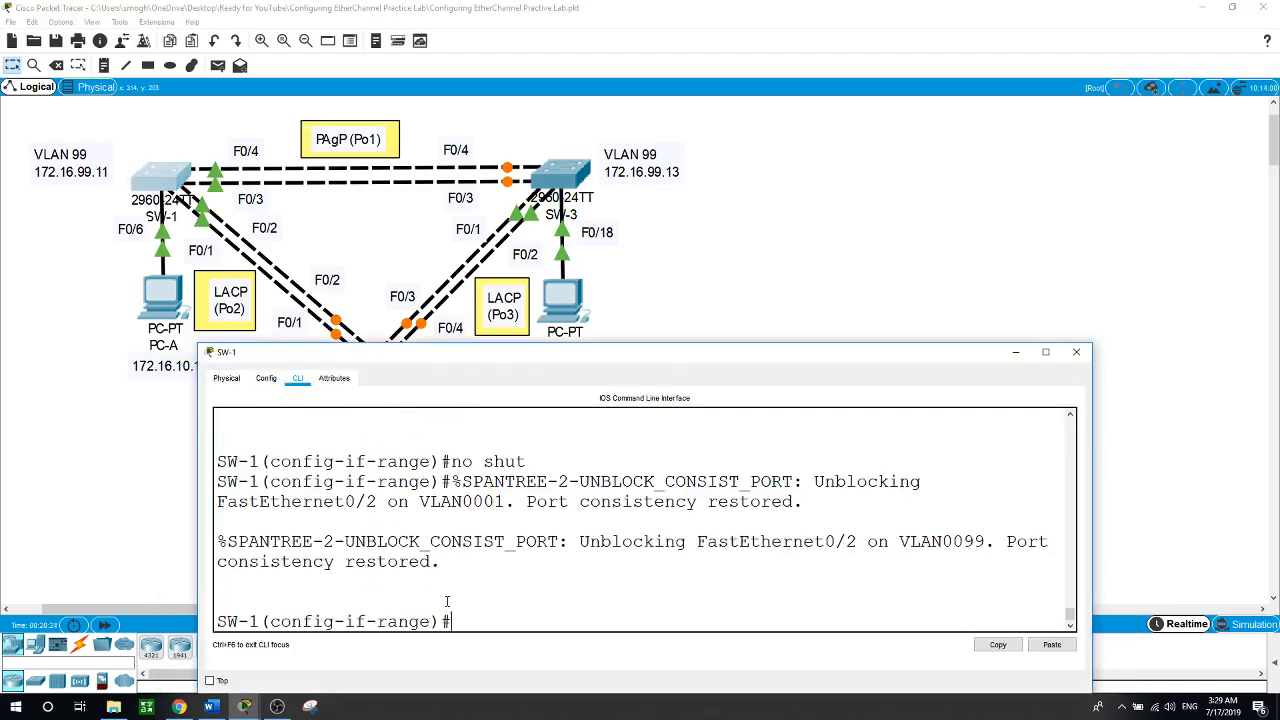
text(end)
key(Return)
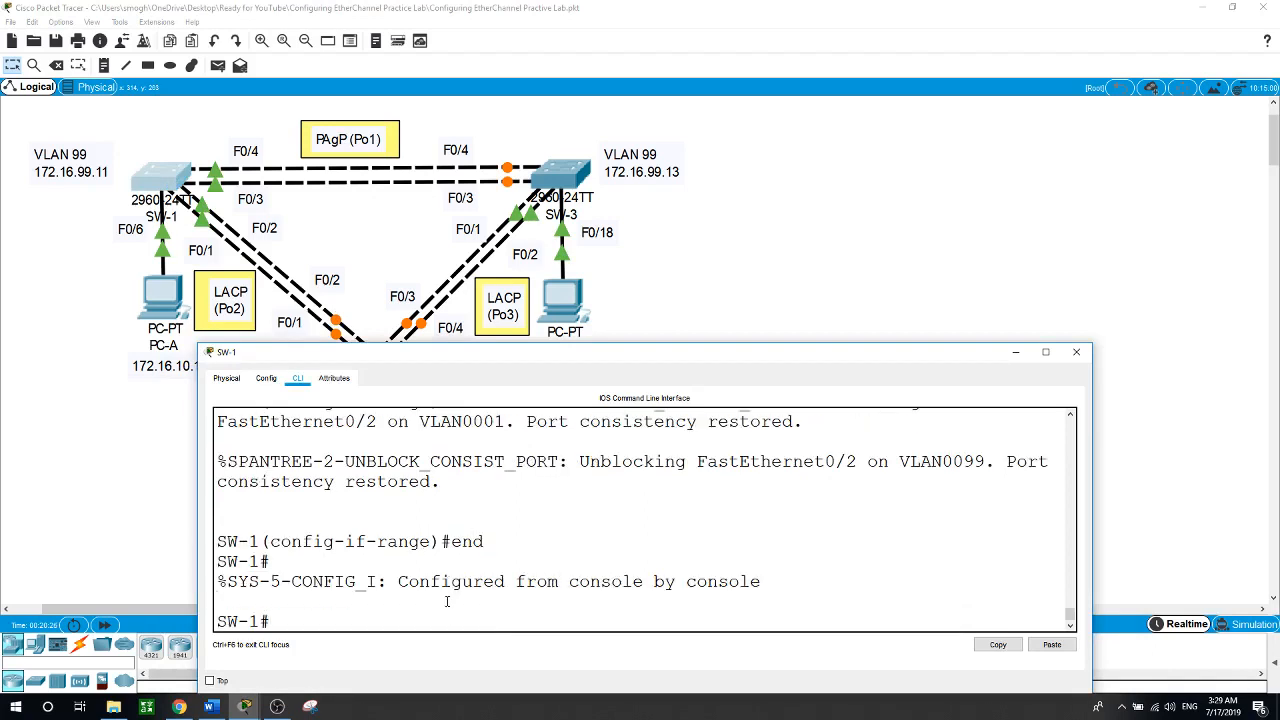
text(show eth)
key(Tab)
text(sum)
key(Tab)
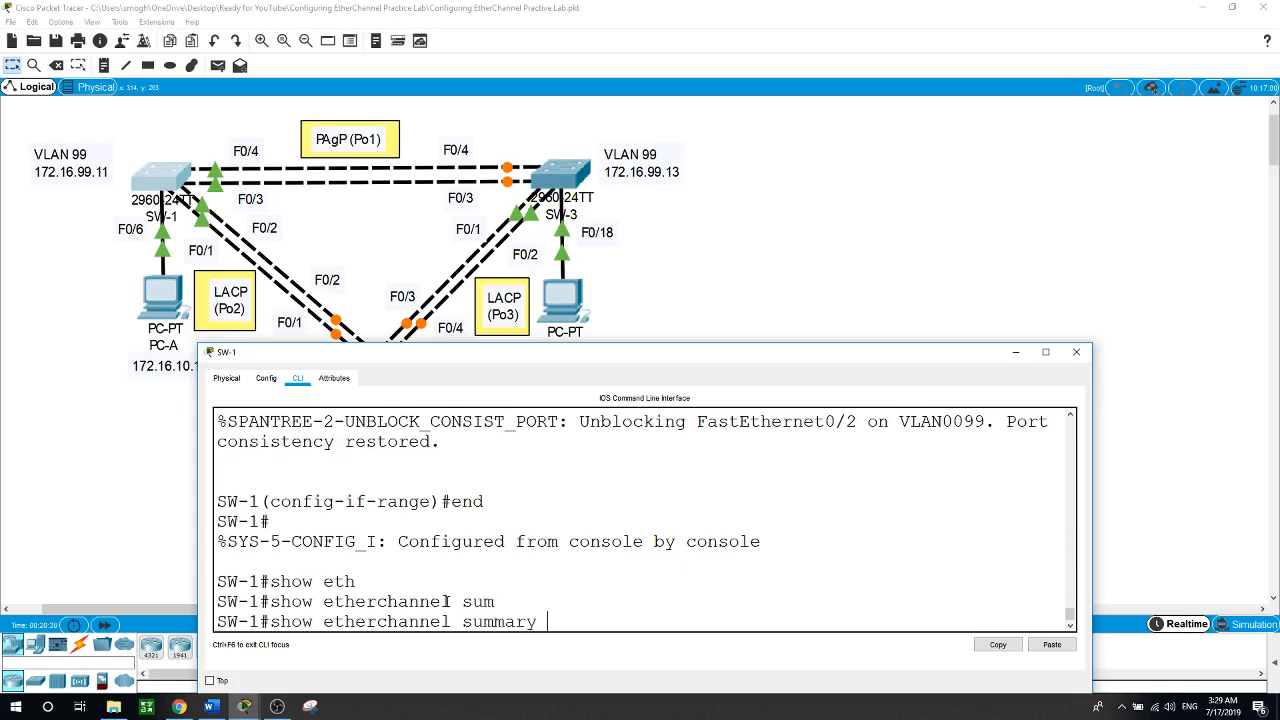
key(Return)
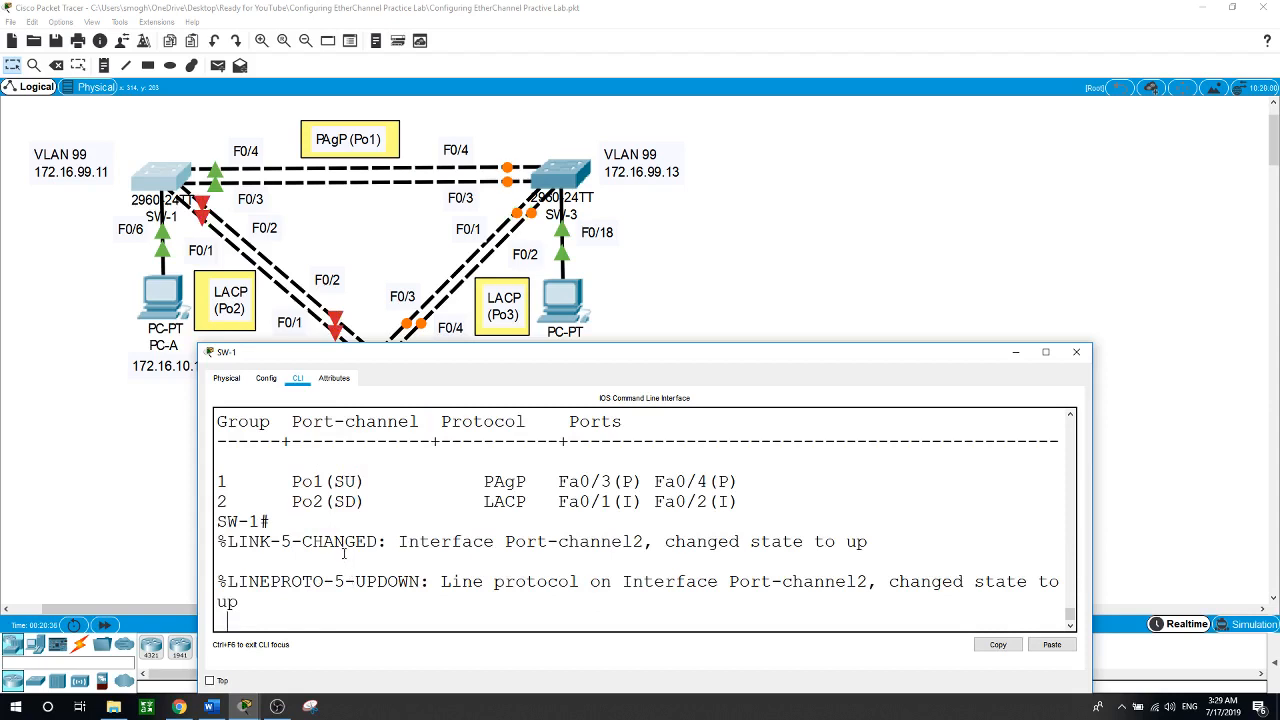
key(Return)
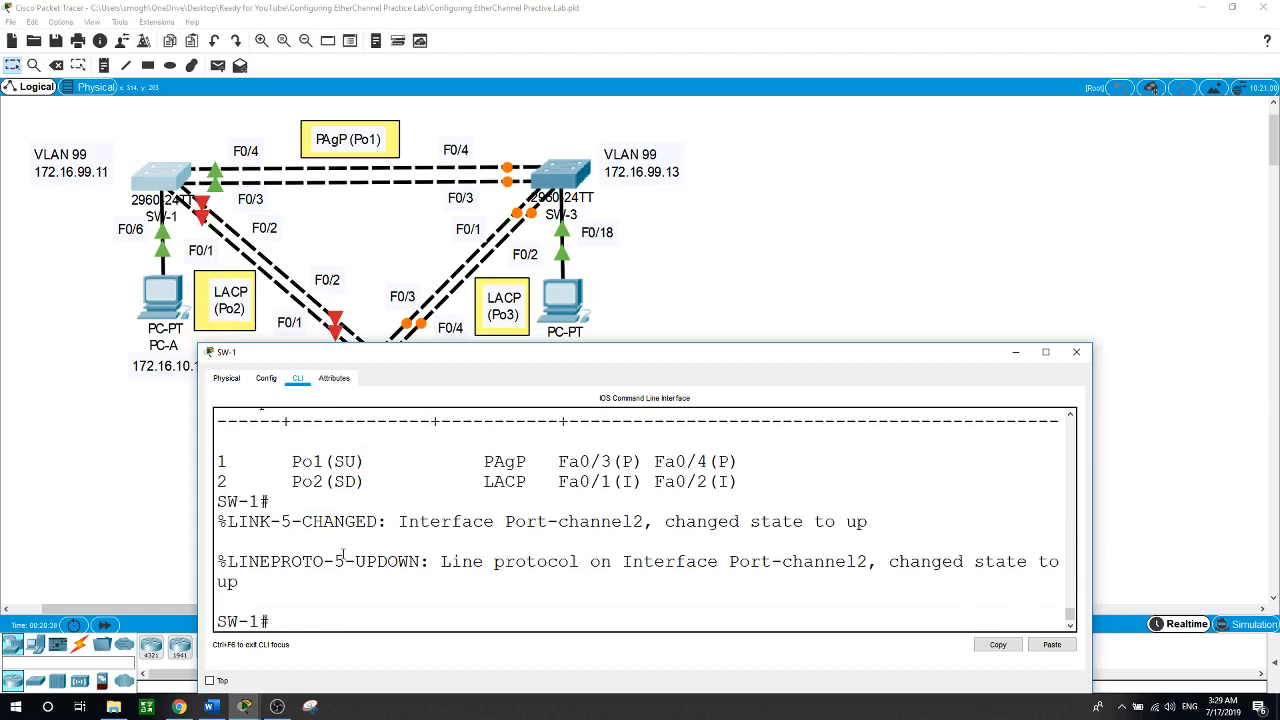
scroll(358, 543, up, 2)
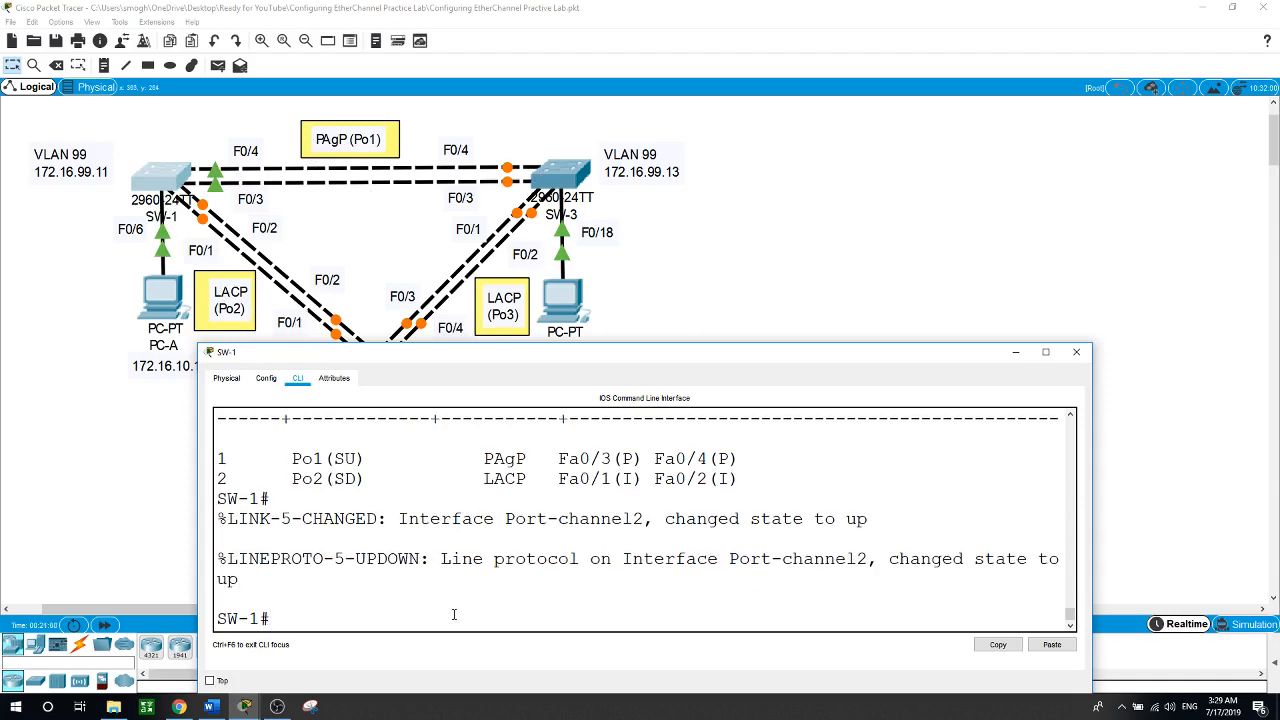
click(756, 260)
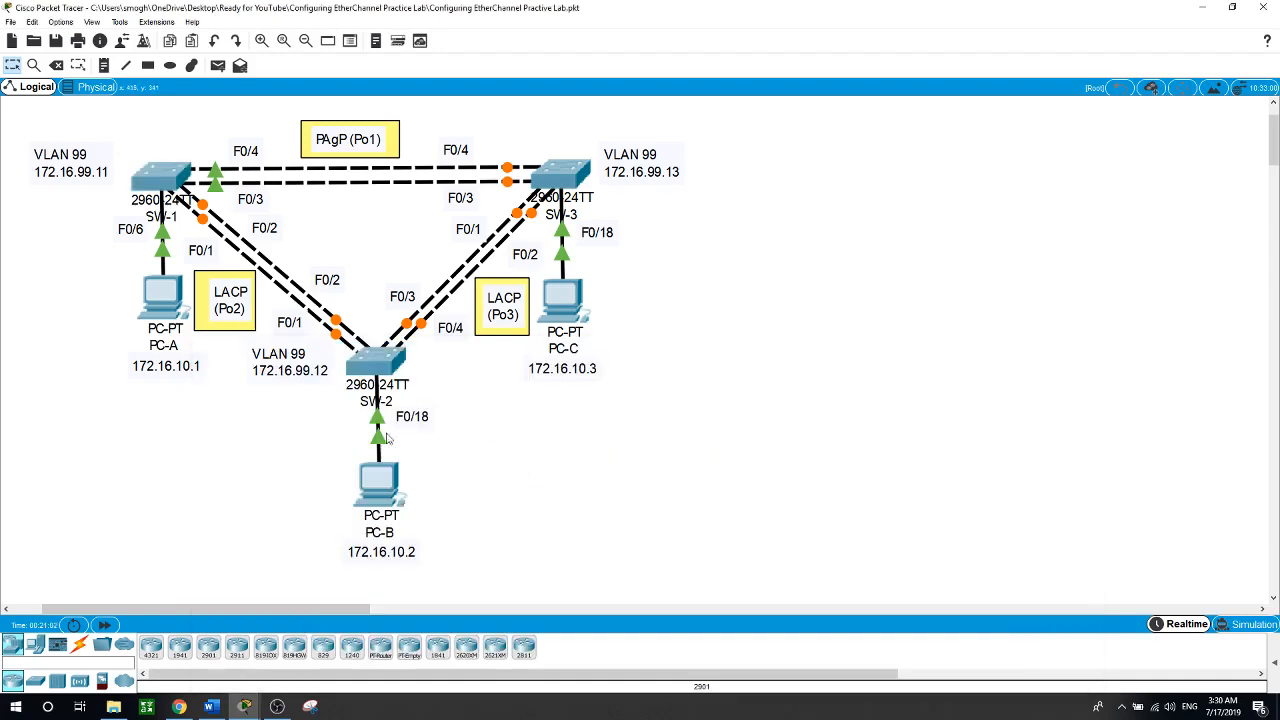
- On SW-2, leave configuration mode and run show etherchannel summary
click(380, 362)
drag(418, 380, 424, 390)
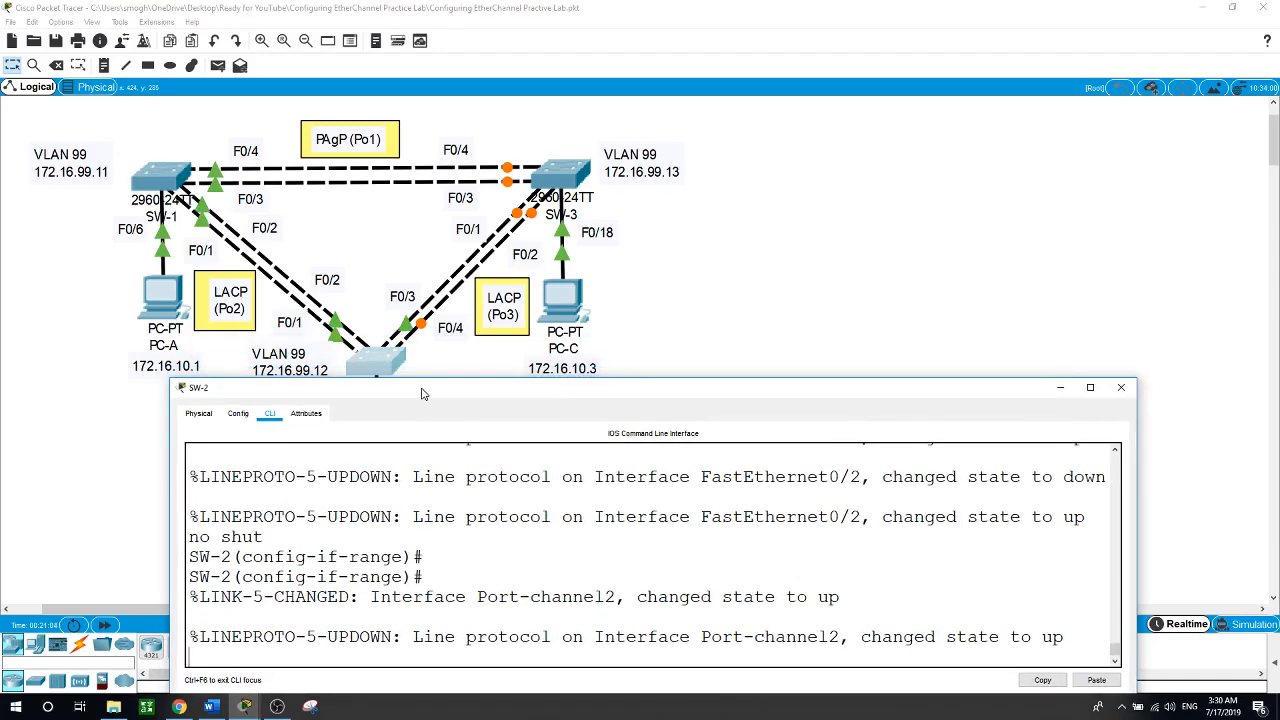
key(Return)
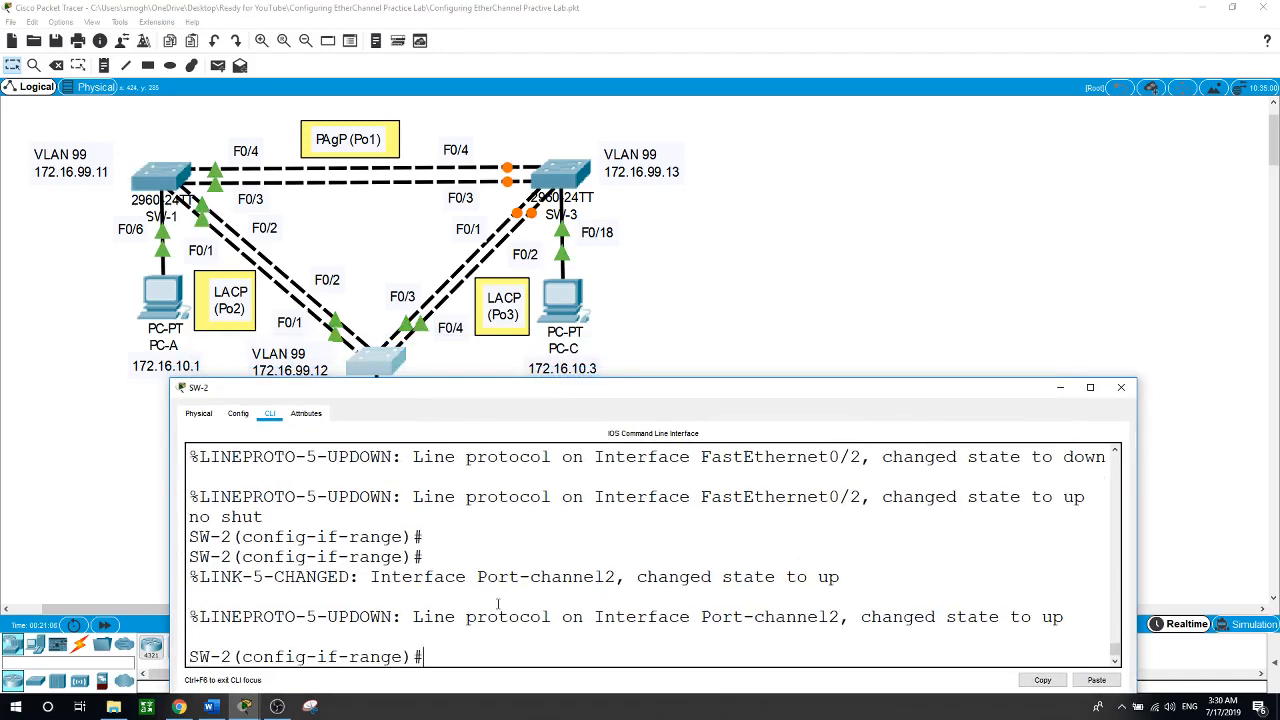
text(end)
key(Return)
text(show)
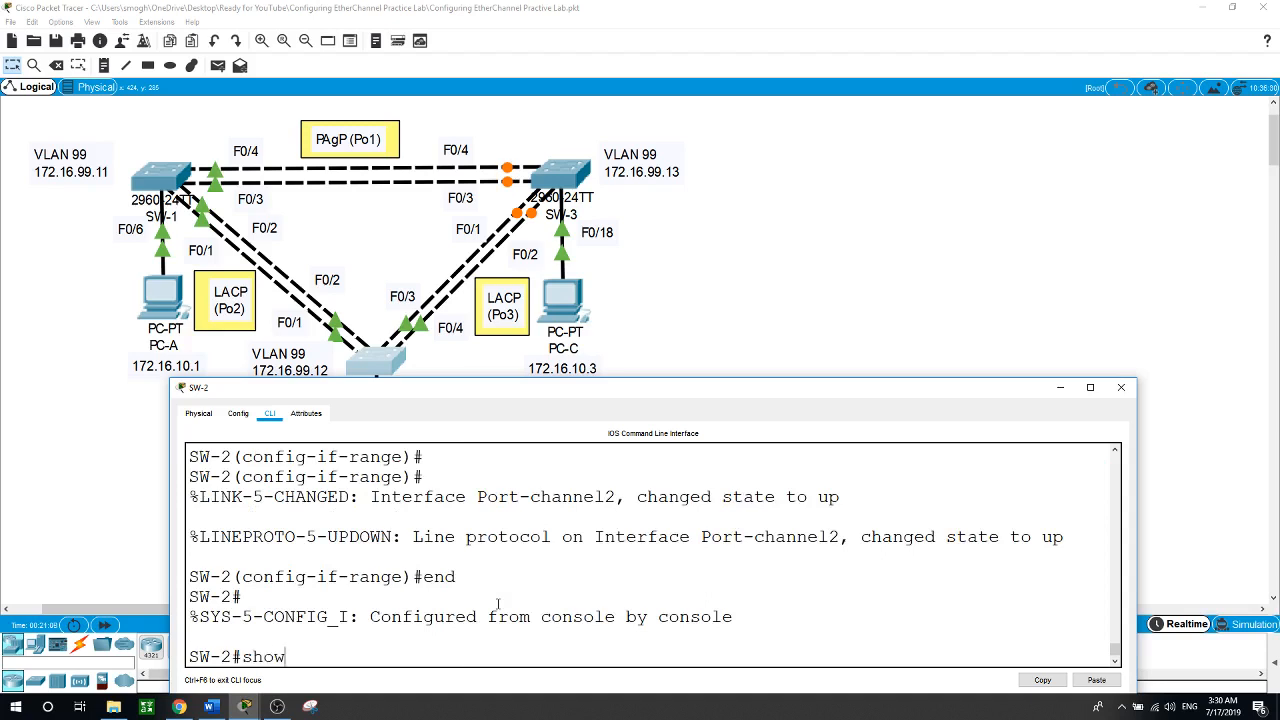
key(Tab)
text(e)
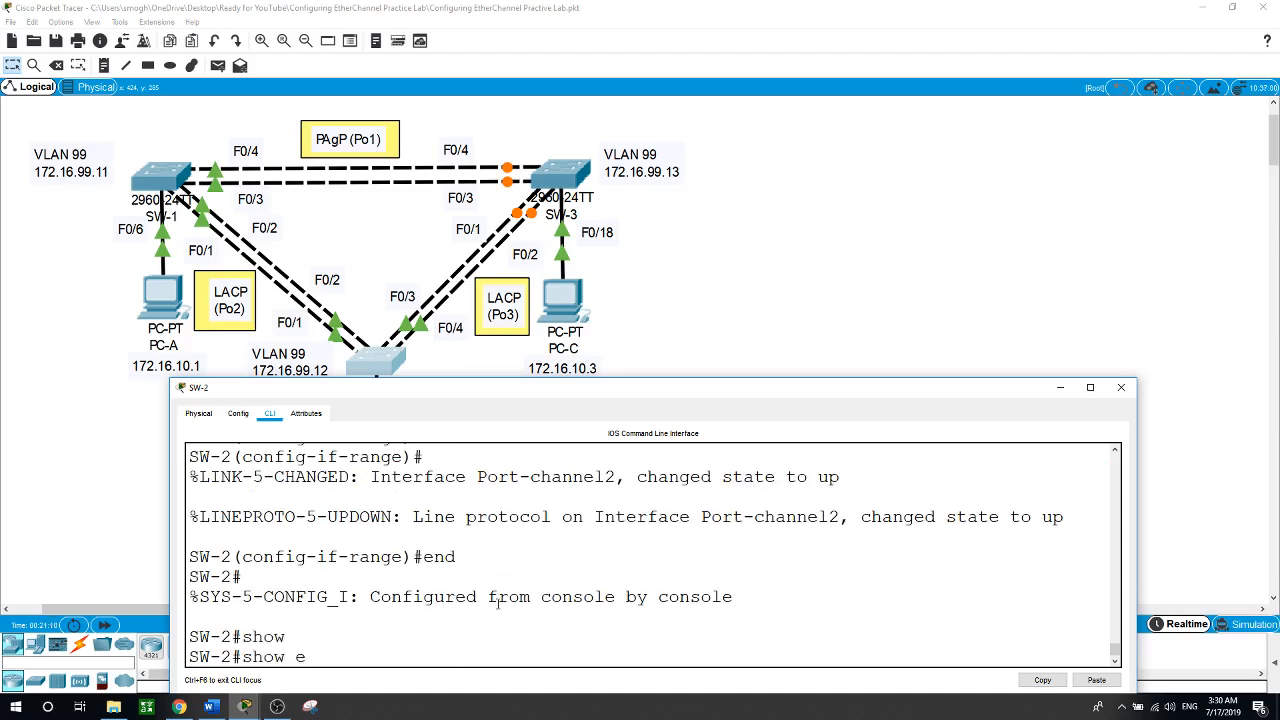
key(Tab)
text(sum)
key(Tab)
key(Return)
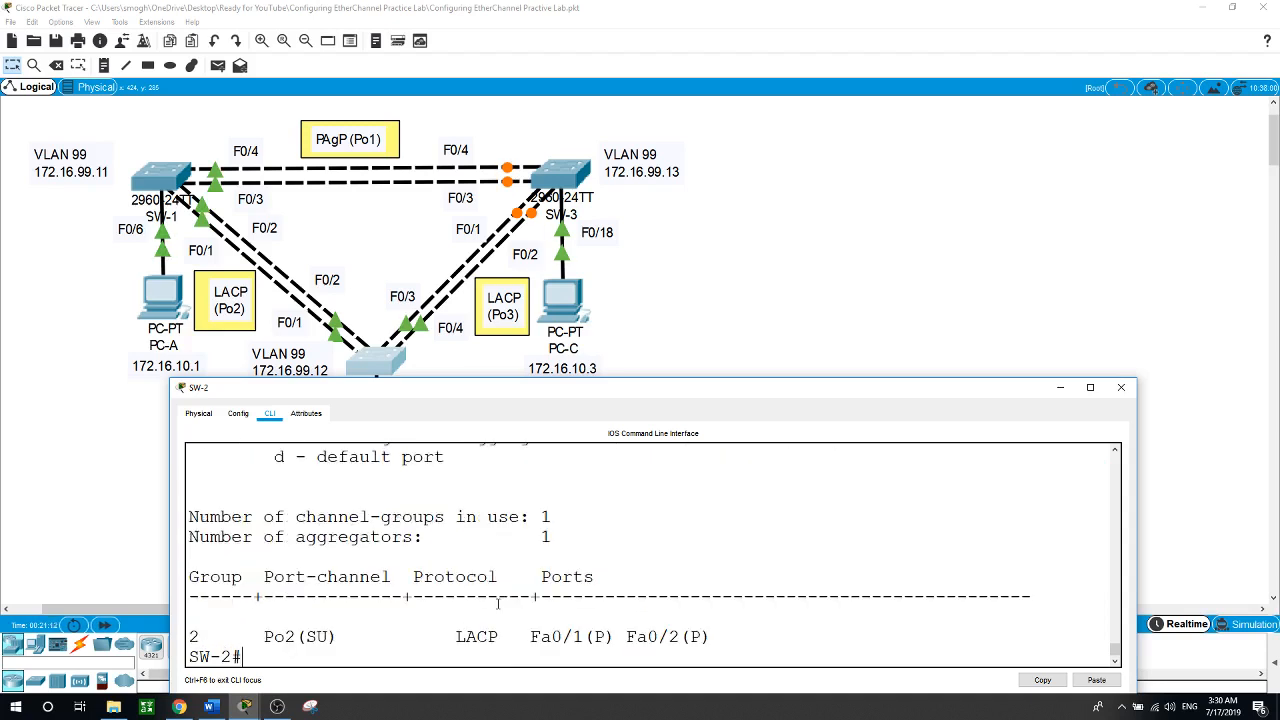
- Examine the group number, protocol and member ports of the port channel in SW-2's EtherChannel summary
mouse_move(520, 397)
mouse_down()
mouse_move(498, 423)
mouse_move(508, 397)
mouse_up()
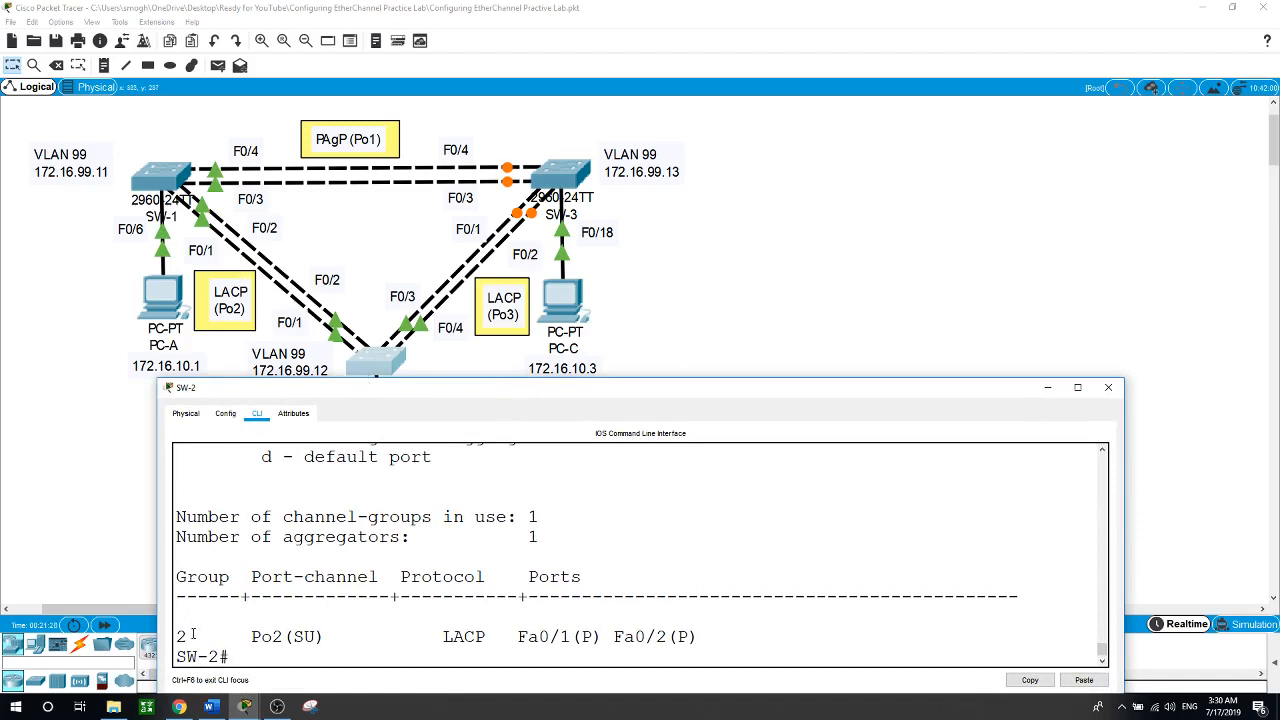
drag(193, 634, 177, 636)
drag(441, 638, 229, 657)
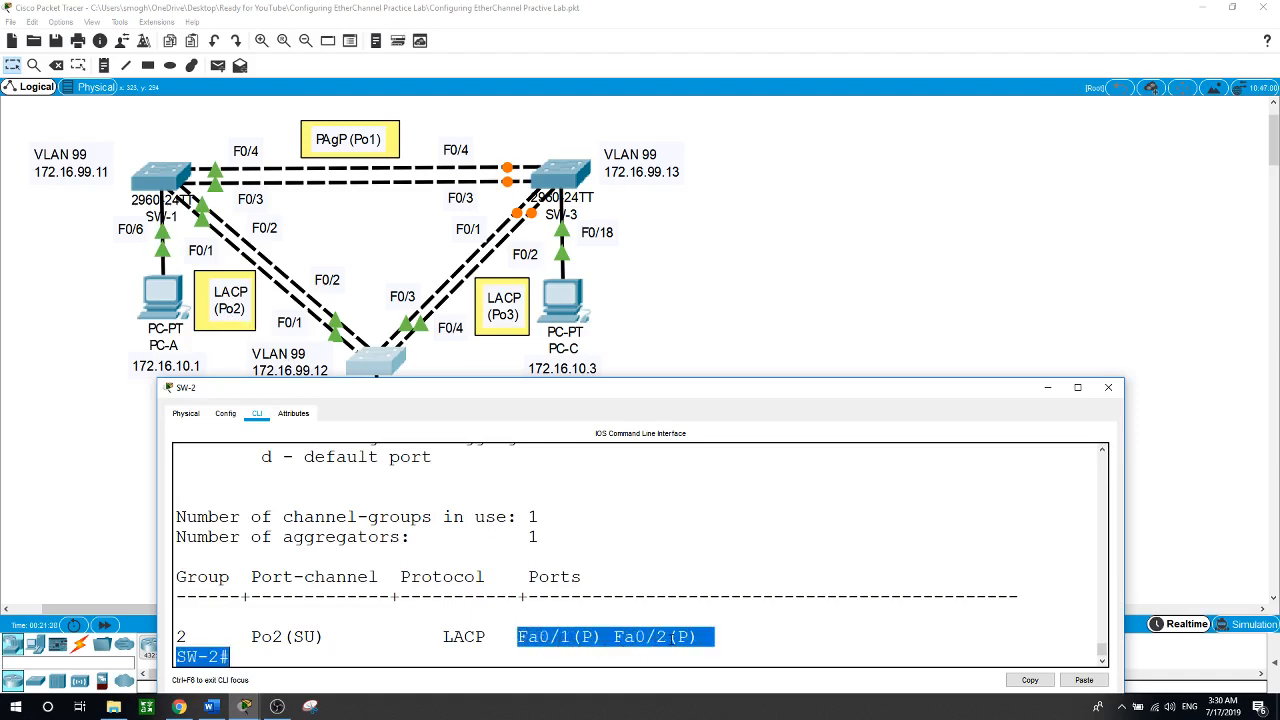
click(672, 637)
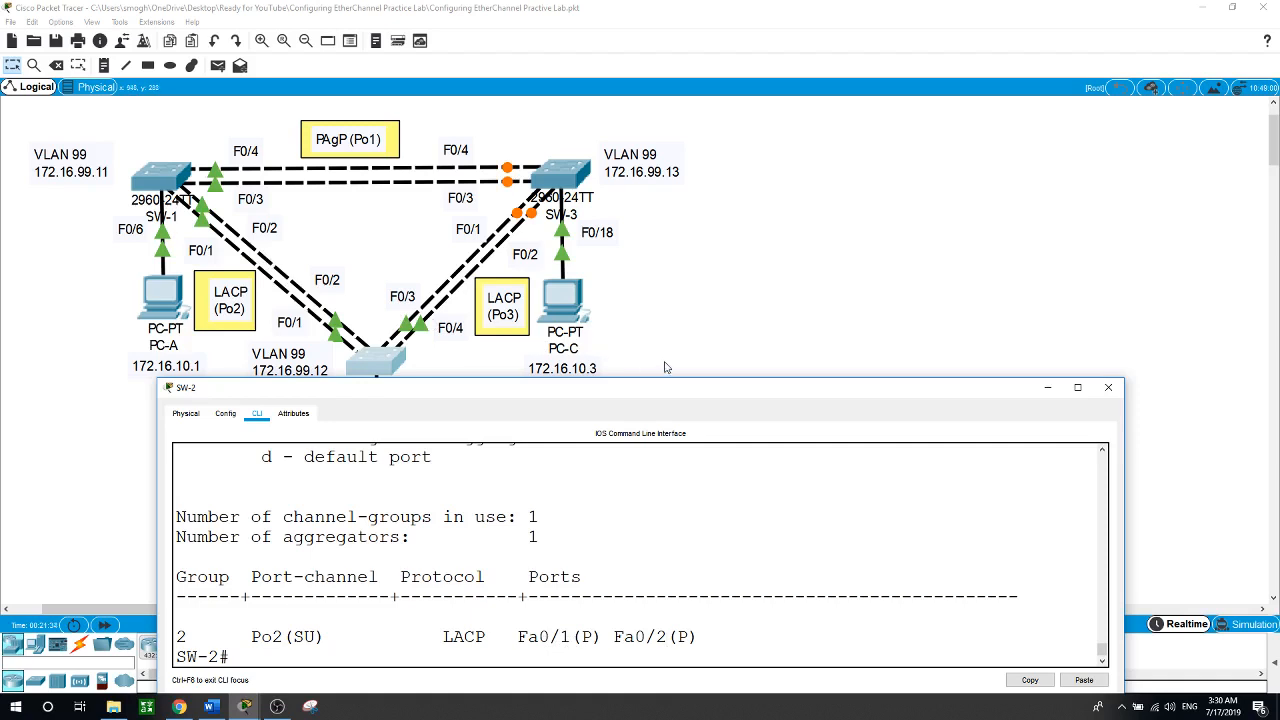
- Return to the topology and fast-forward the simulation time
click(703, 320)
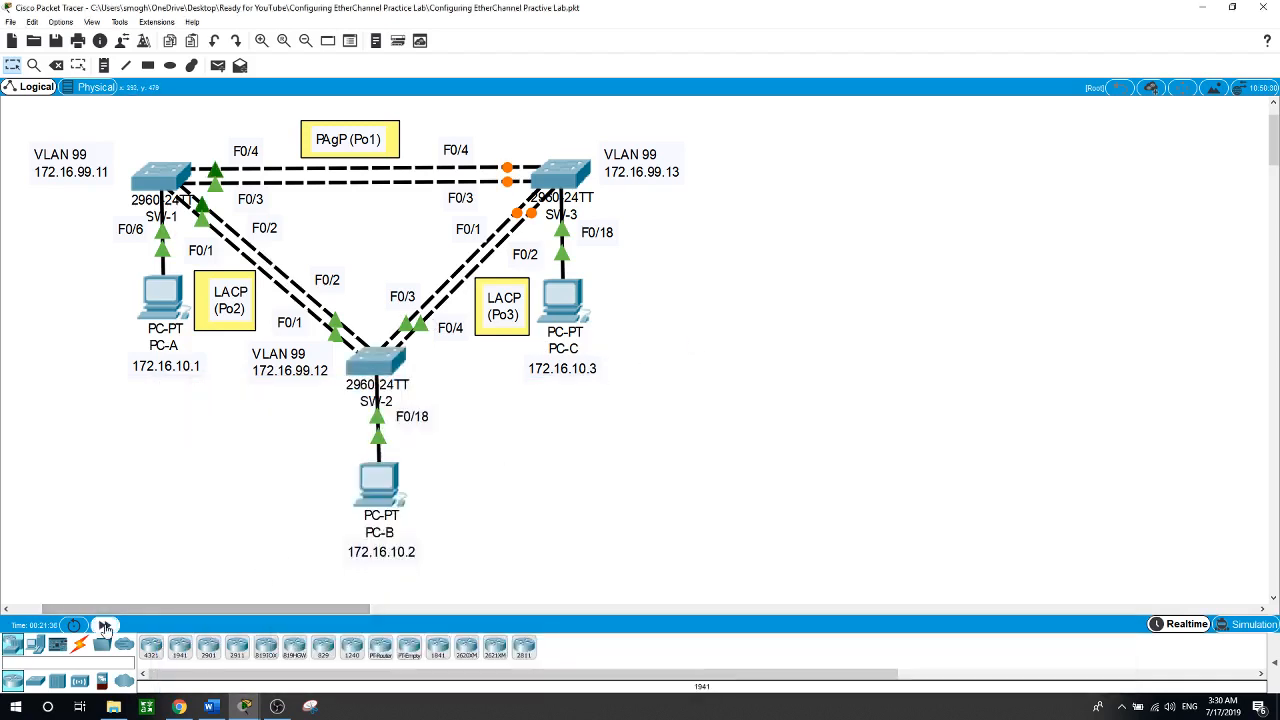
click(104, 624)
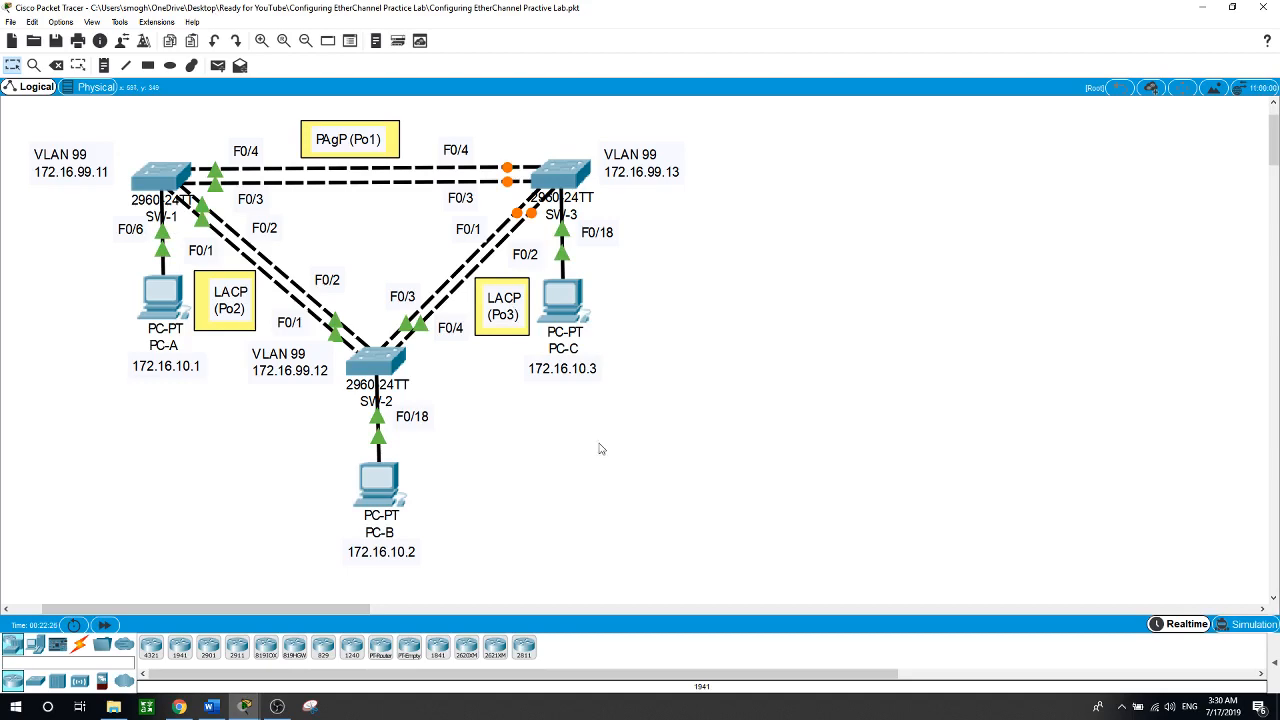
- Open SW-2's command line and enter interface range configuration for ports f0/3-4
click(405, 375)
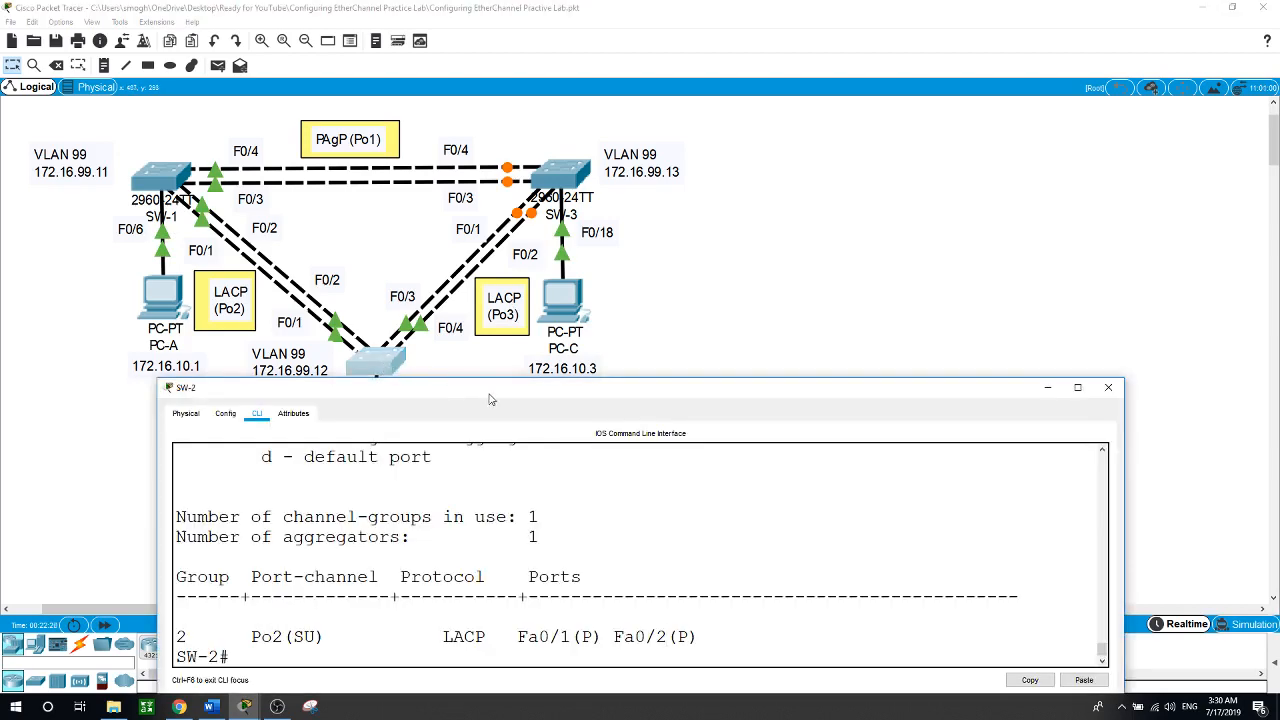
drag(489, 399, 436, 414)
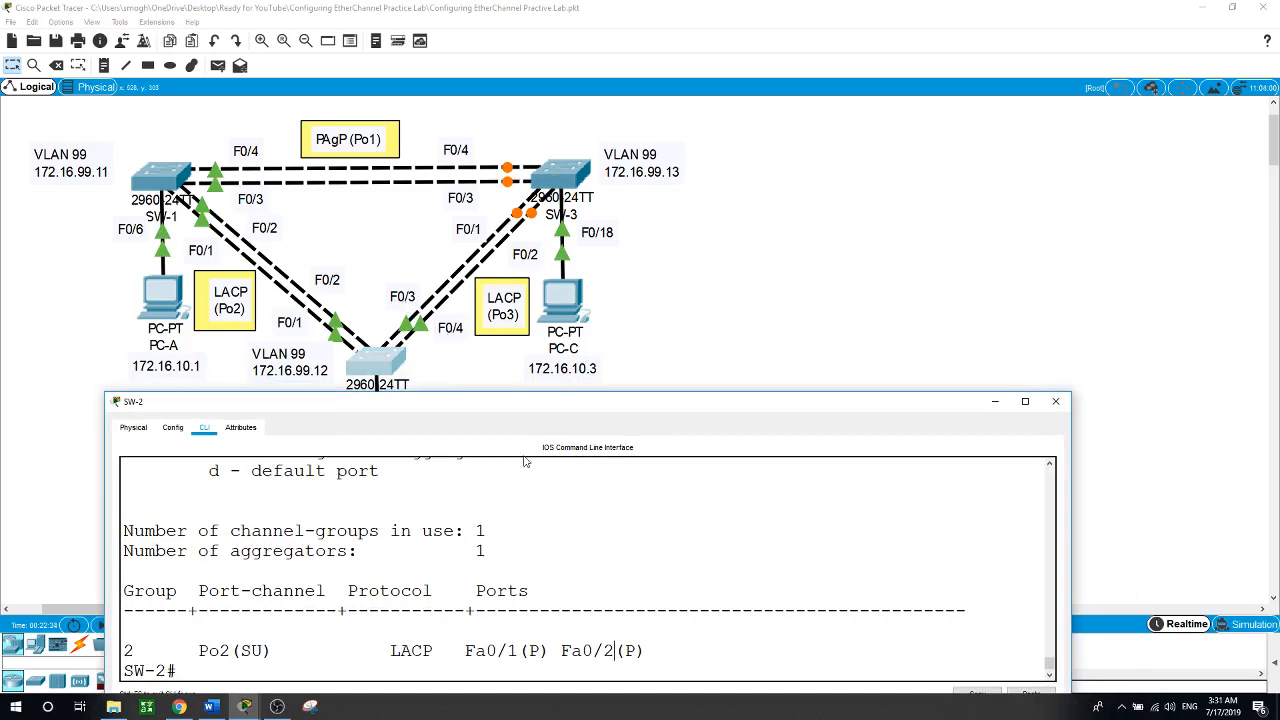
scroll(536, 534, down, 1)
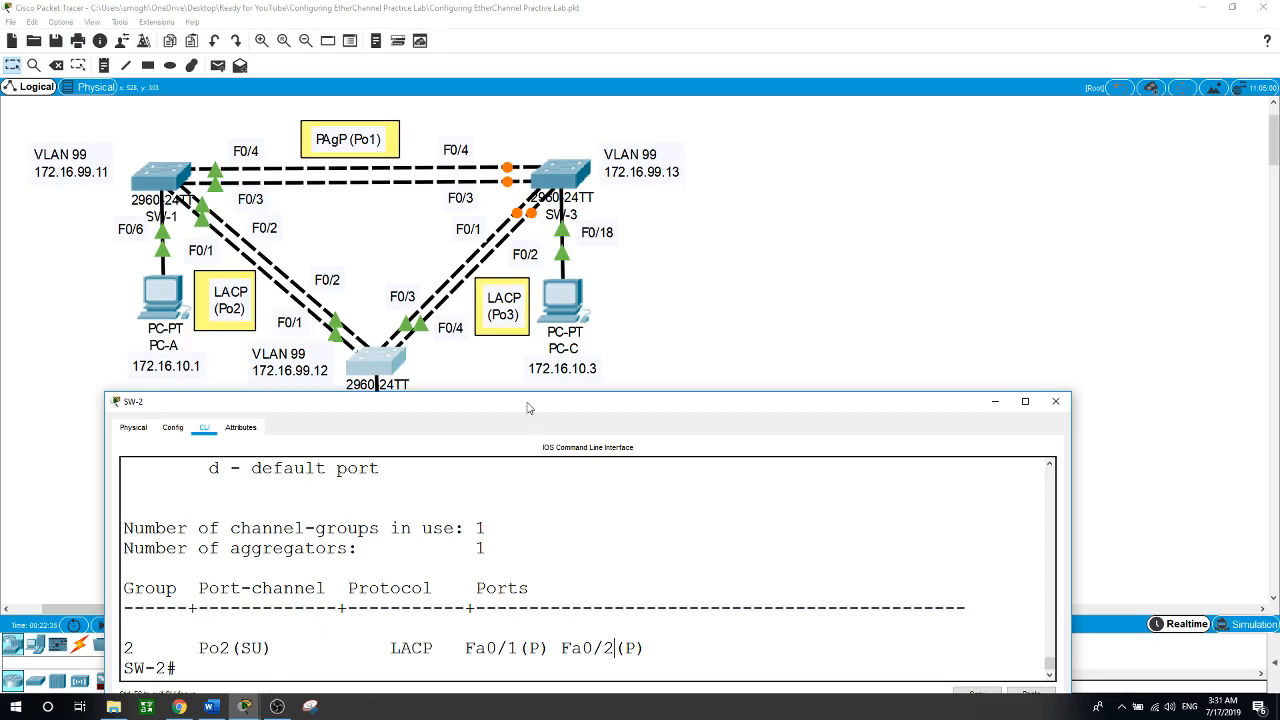
drag(528, 406, 575, 379)
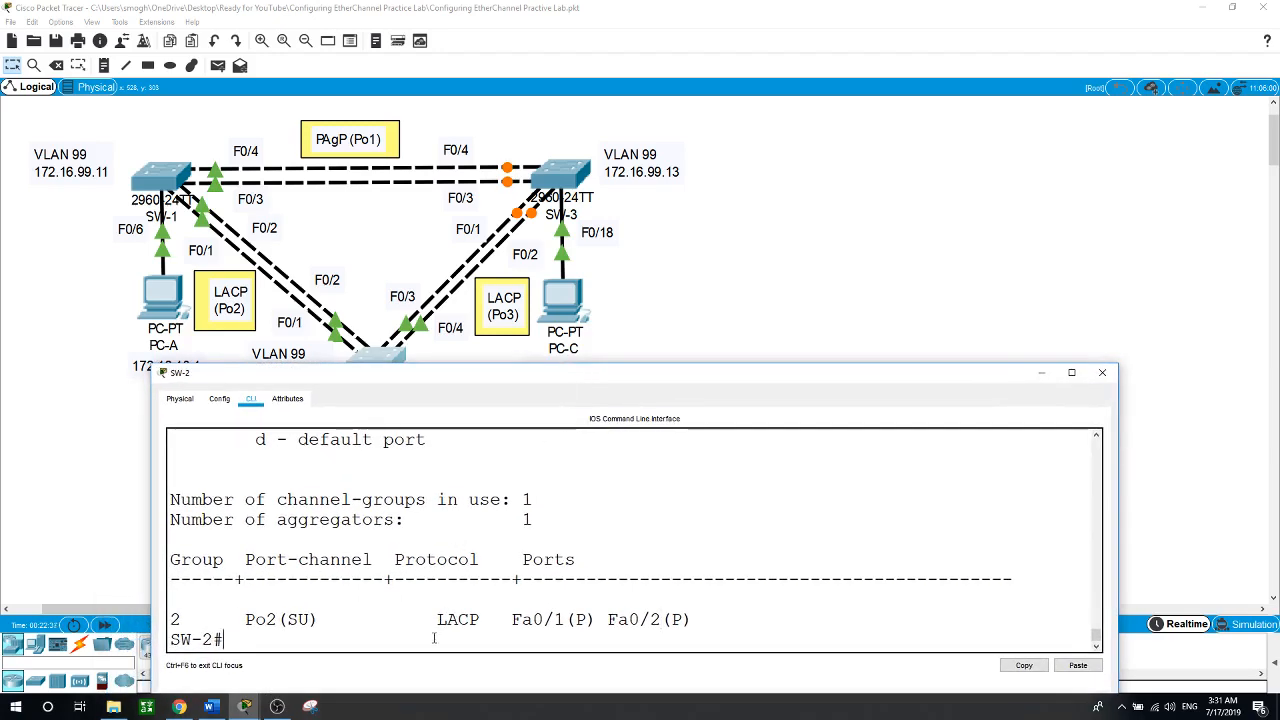
text(conf t)
key(Return)
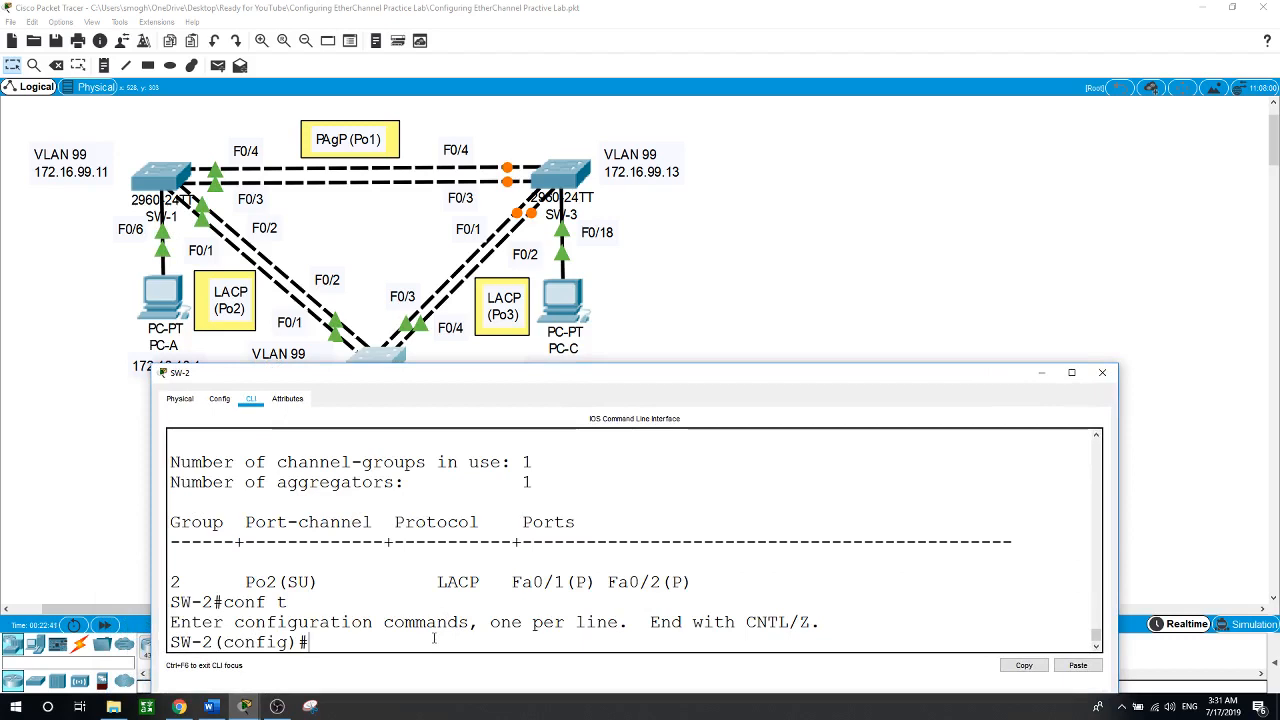
text(int range f0/3-4)
key(Return)
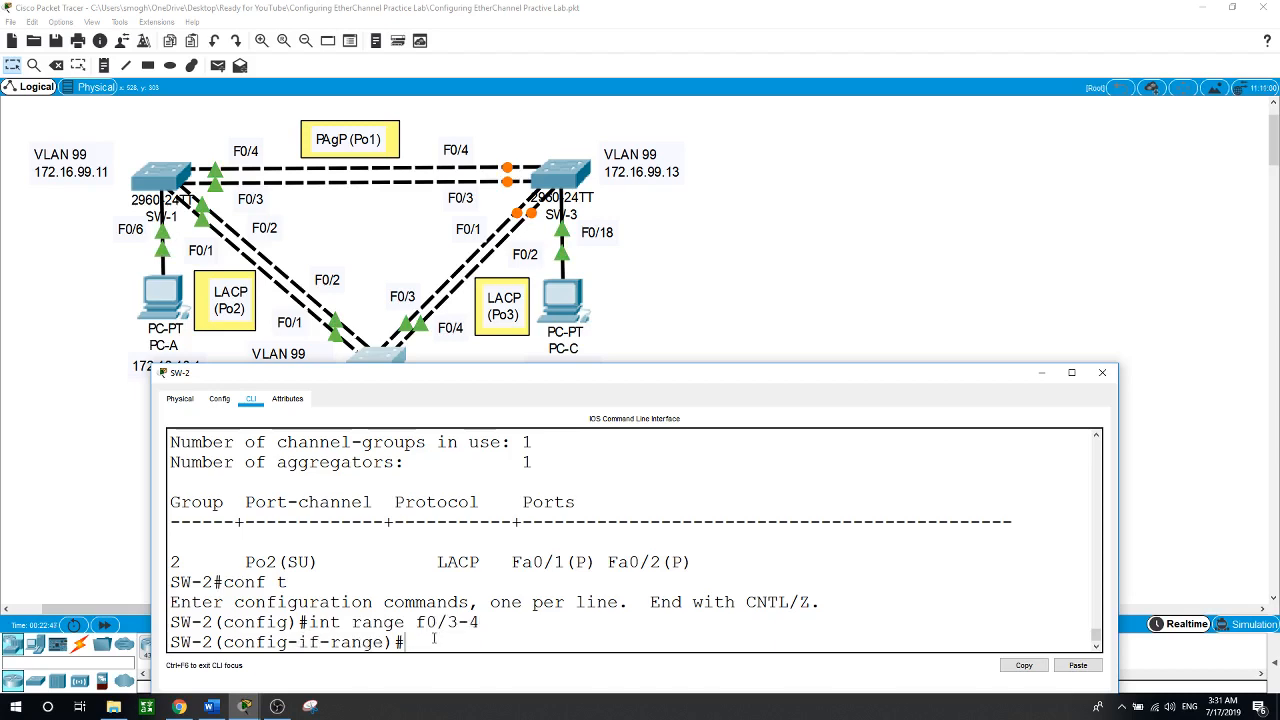
- Set SW-2's ports F0/3-4 to trunk mode with switchport mode trunk
text(swi)
key(Tab)
text(mo)
key(Tab)
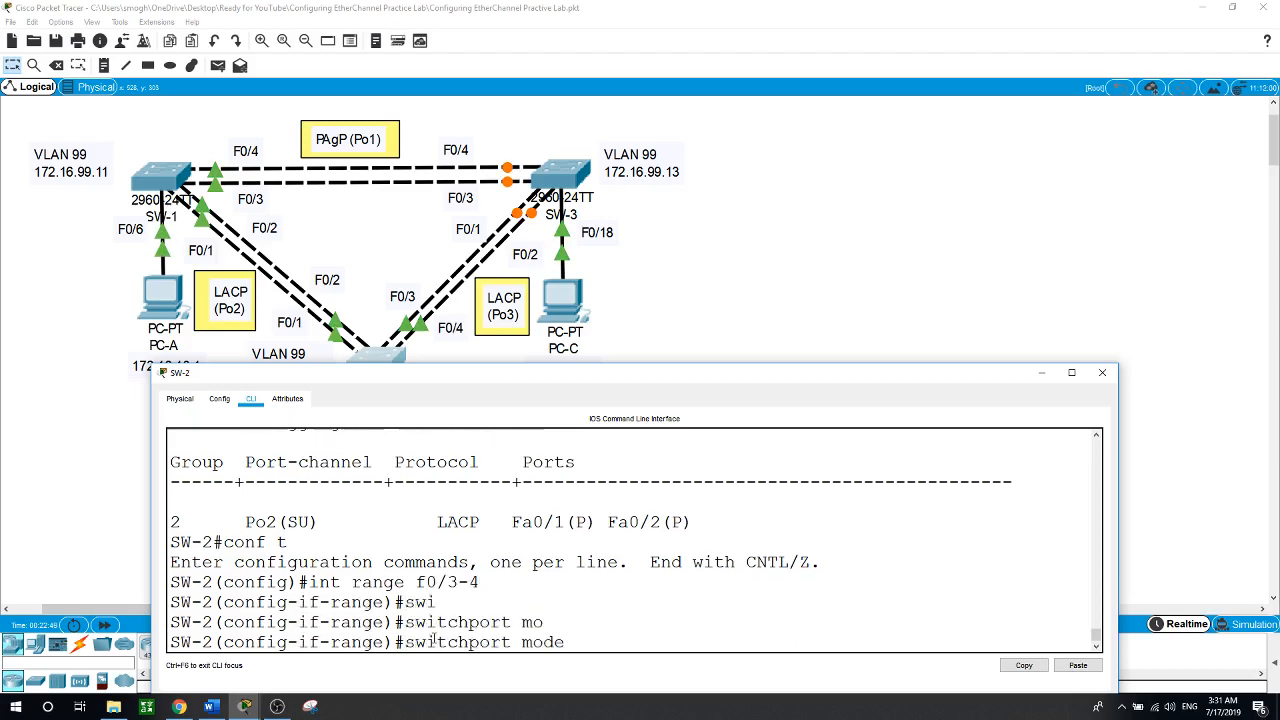
text(tr)
key(Tab)
key(Return)
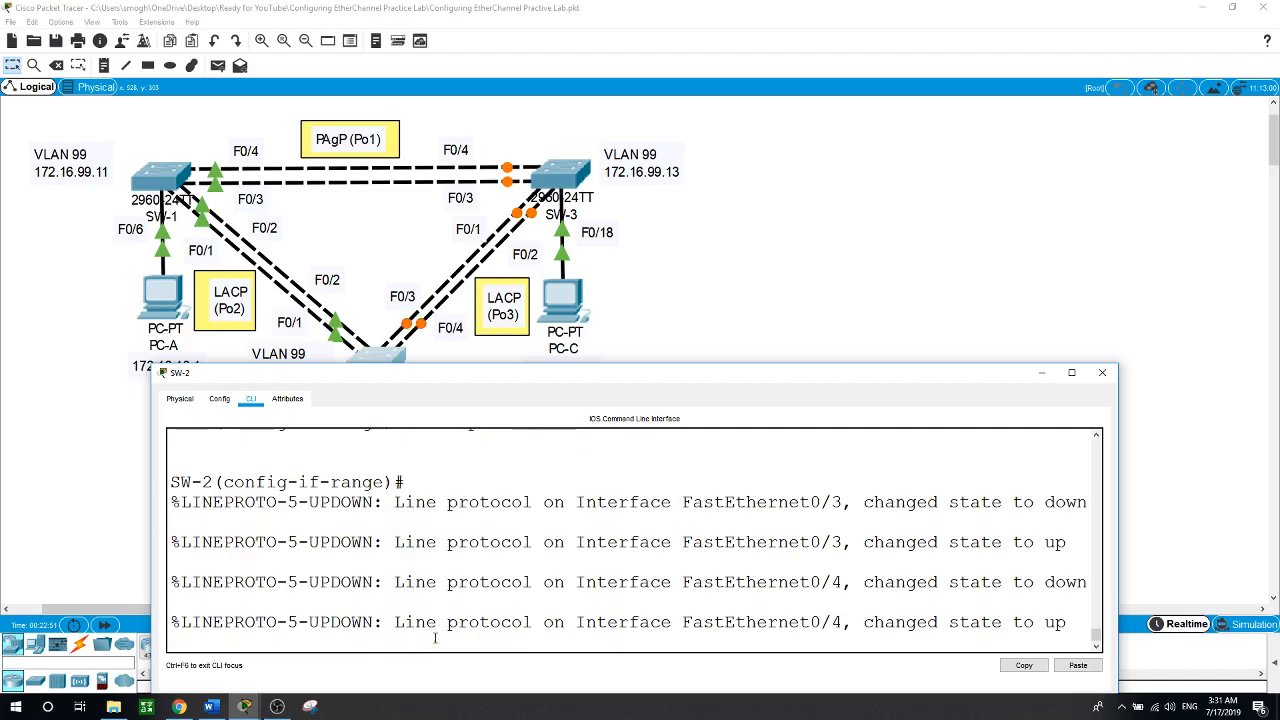
- Set the trunk native VLAN to 99 on SW-2's ports F0/3-4
text(swi)
key(Tab)
text(tr)
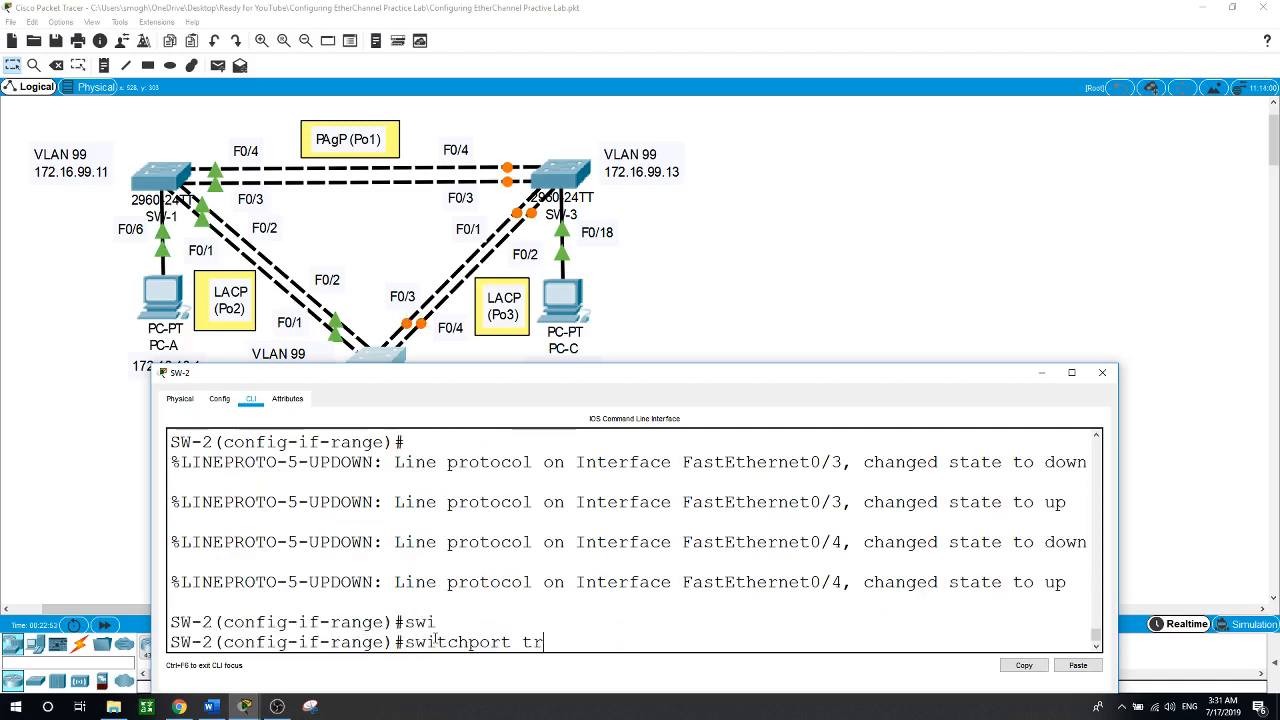
key(Tab)
text(n)
key(Tab)
text(v)
key(Tab)
text(99)
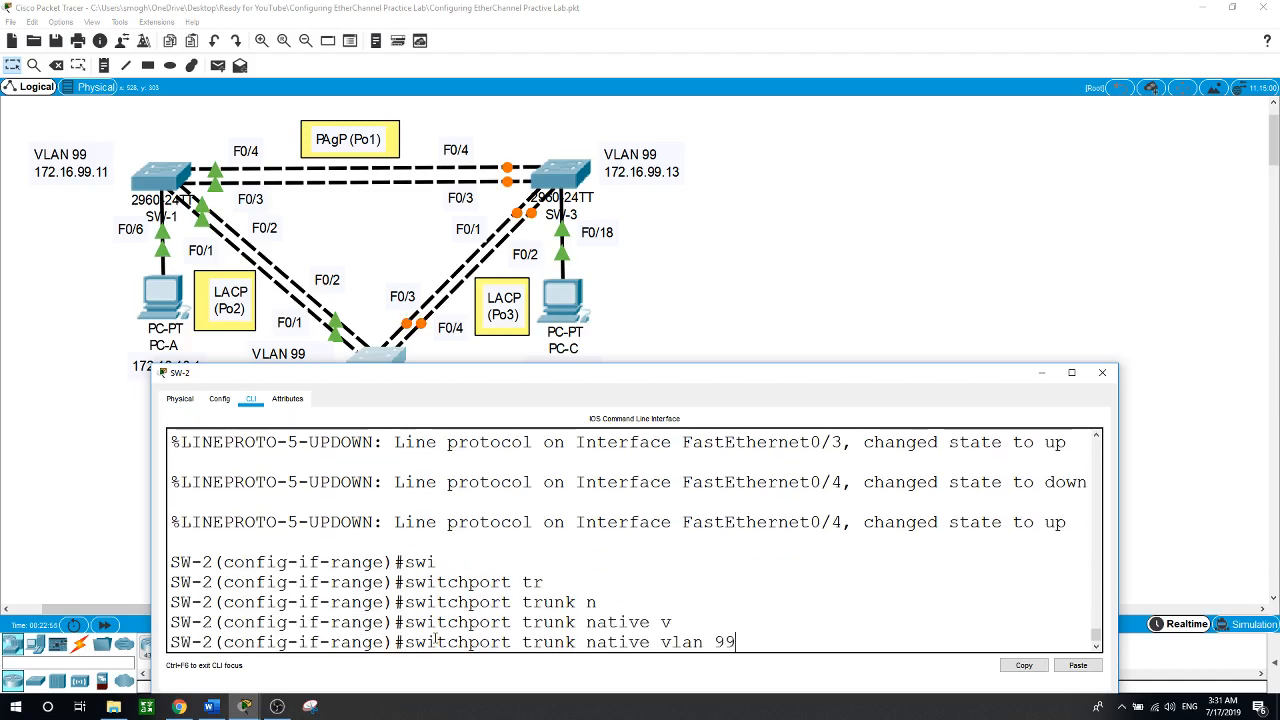
key(Return)
- Assign SW-2's ports F0/3-4 to channel group 3 in LACP active mode and get back to the prompt
text(chn)
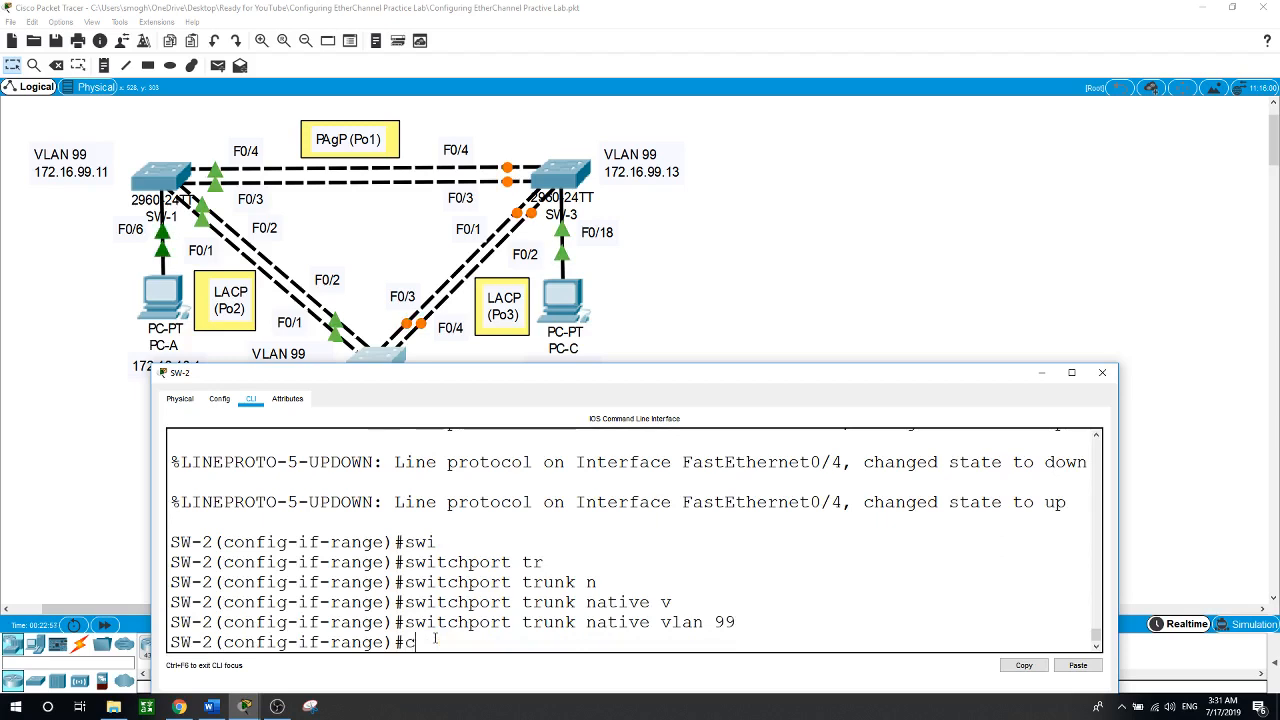
key(Tab)
key(BackSpace)
text(annel-g)
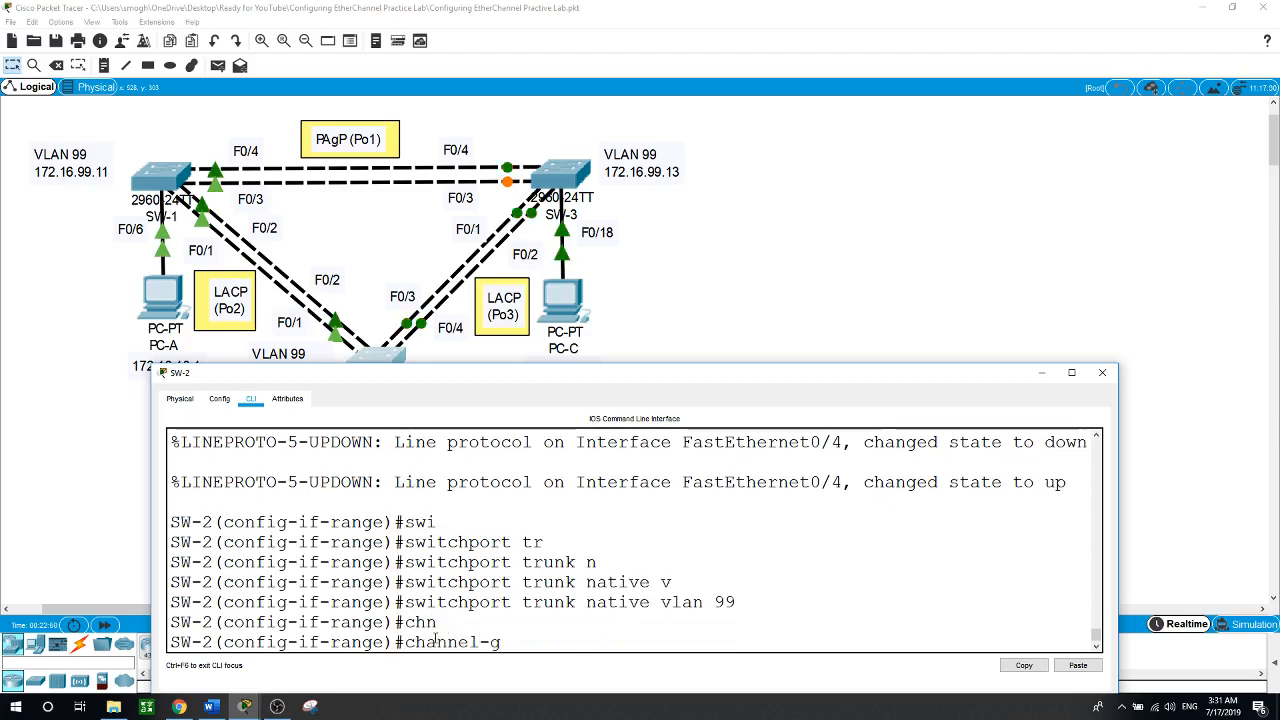
key(Tab)
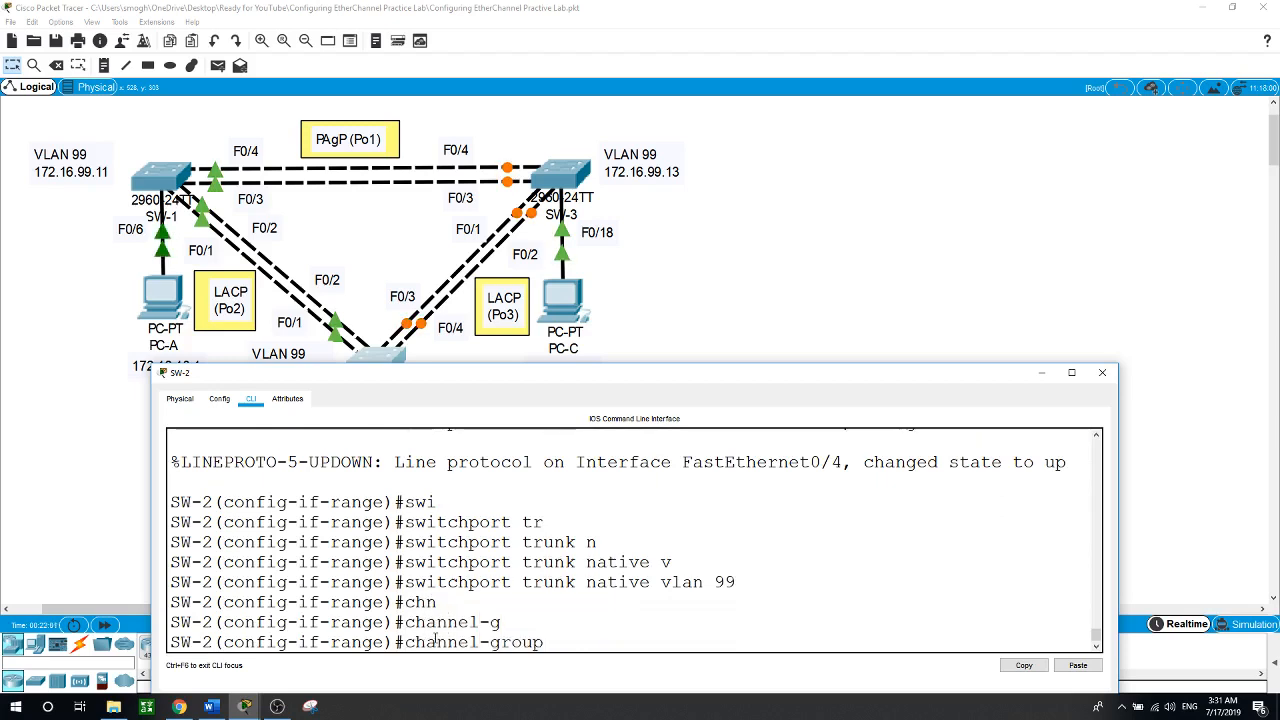
text(3 mo)
key(Tab)
text(act)
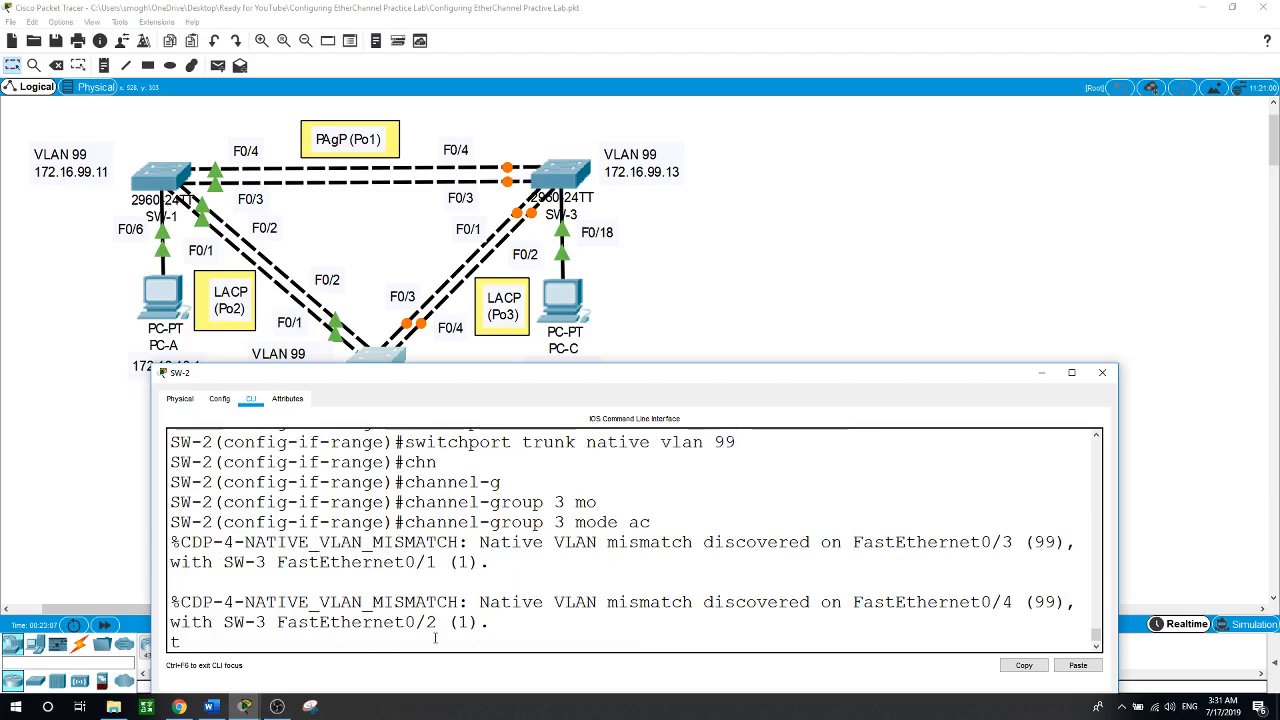
key(Tab)
key(Return)
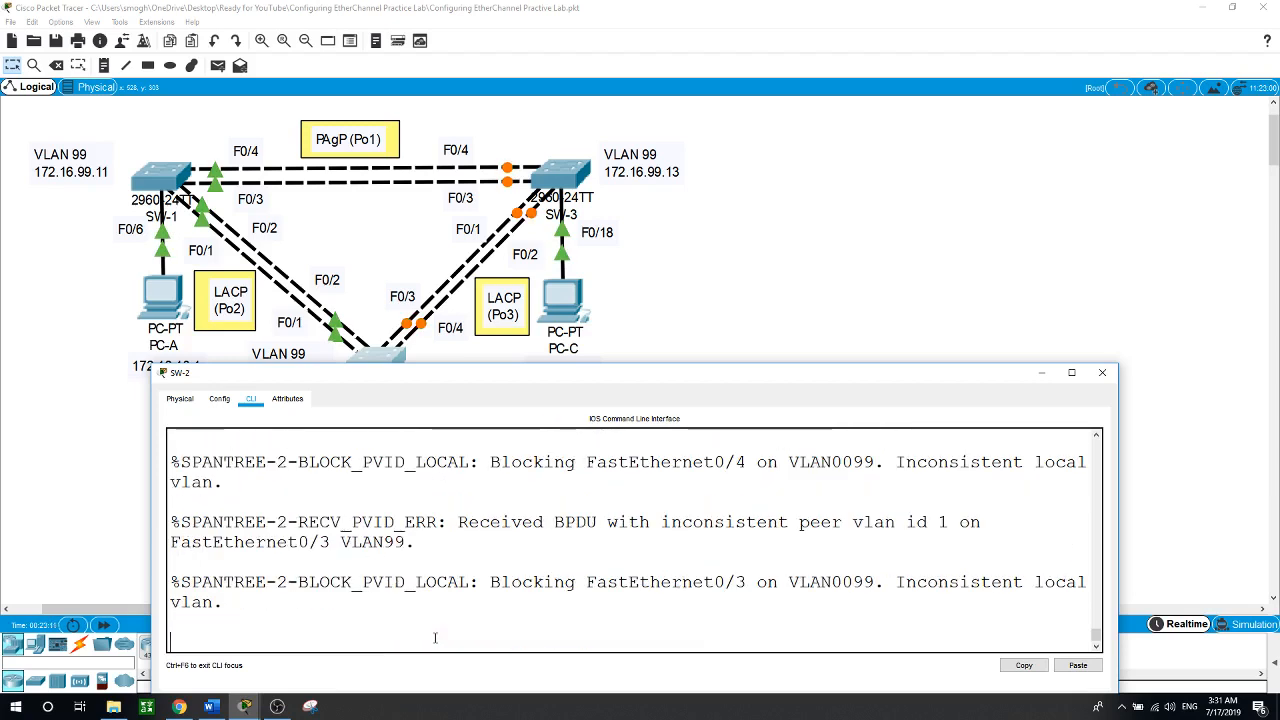
key(Return)
- Enable SW-2's ports F0/3-4 with no shut and return to the topology
text(no shut)
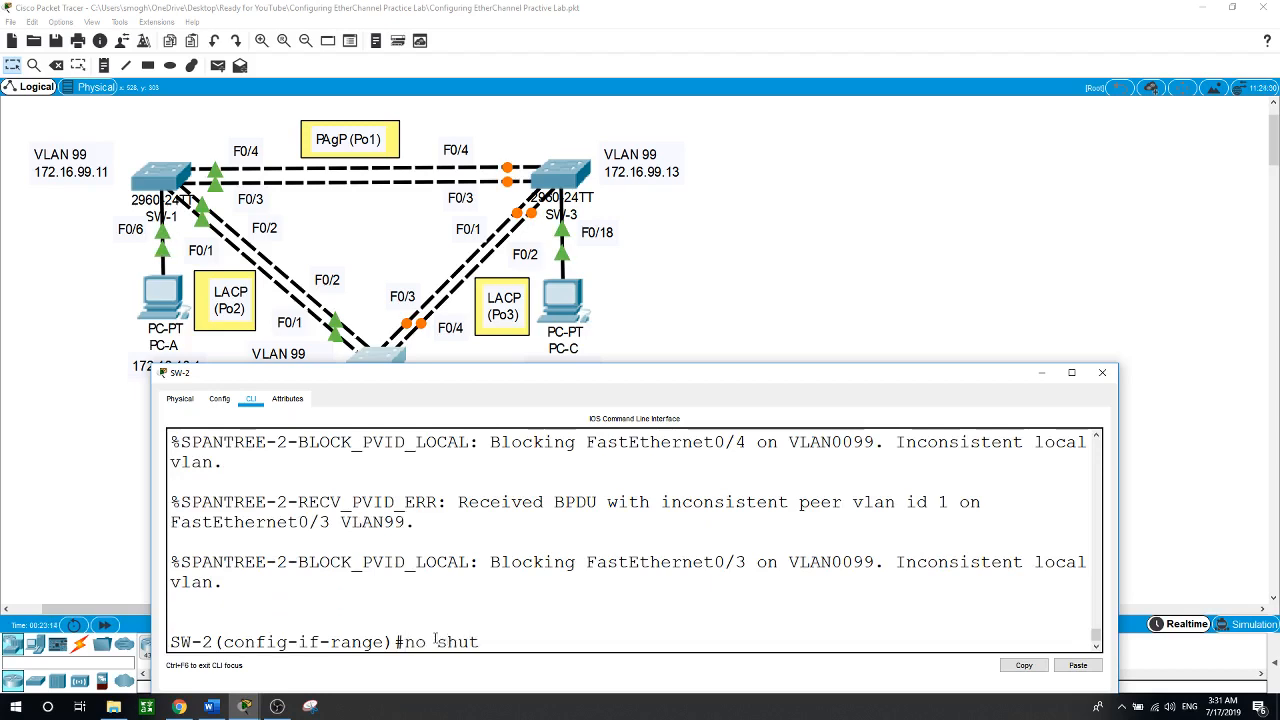
key(Return)
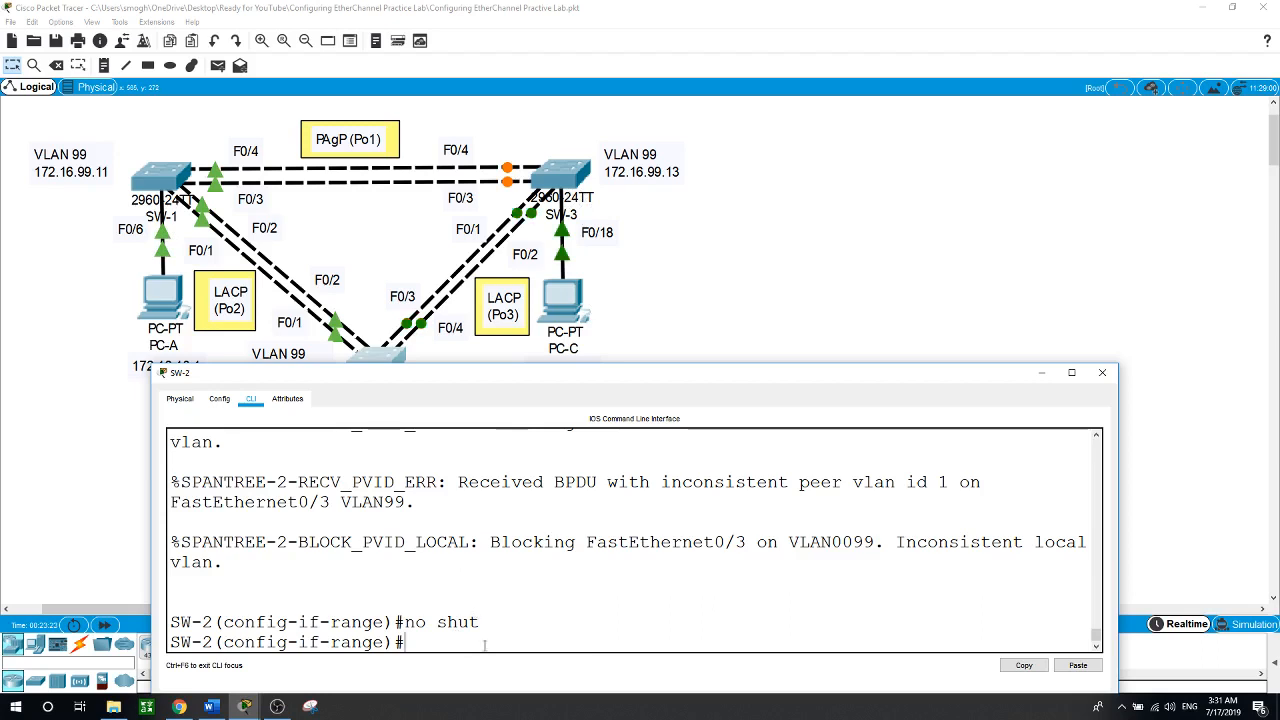
click(727, 291)
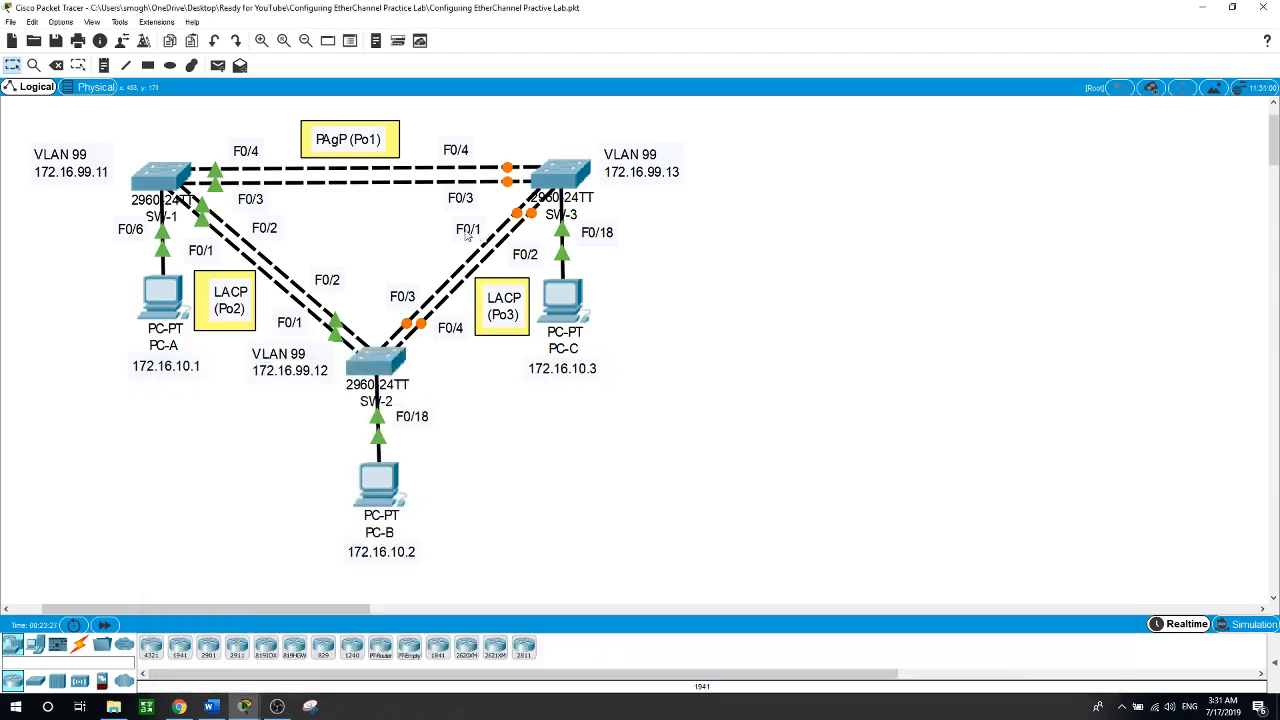
- Open SW-3's command line and enter interface range configuration for ports f0/1-2
click(565, 180)
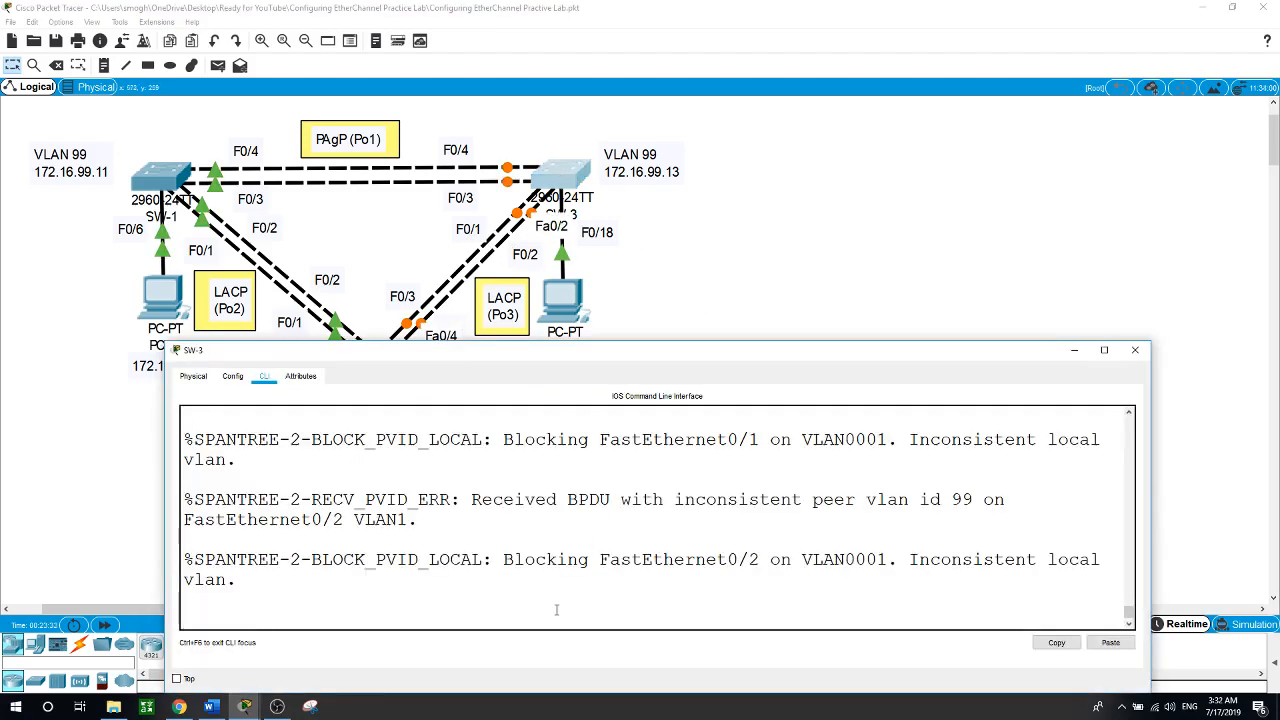
key(Return)
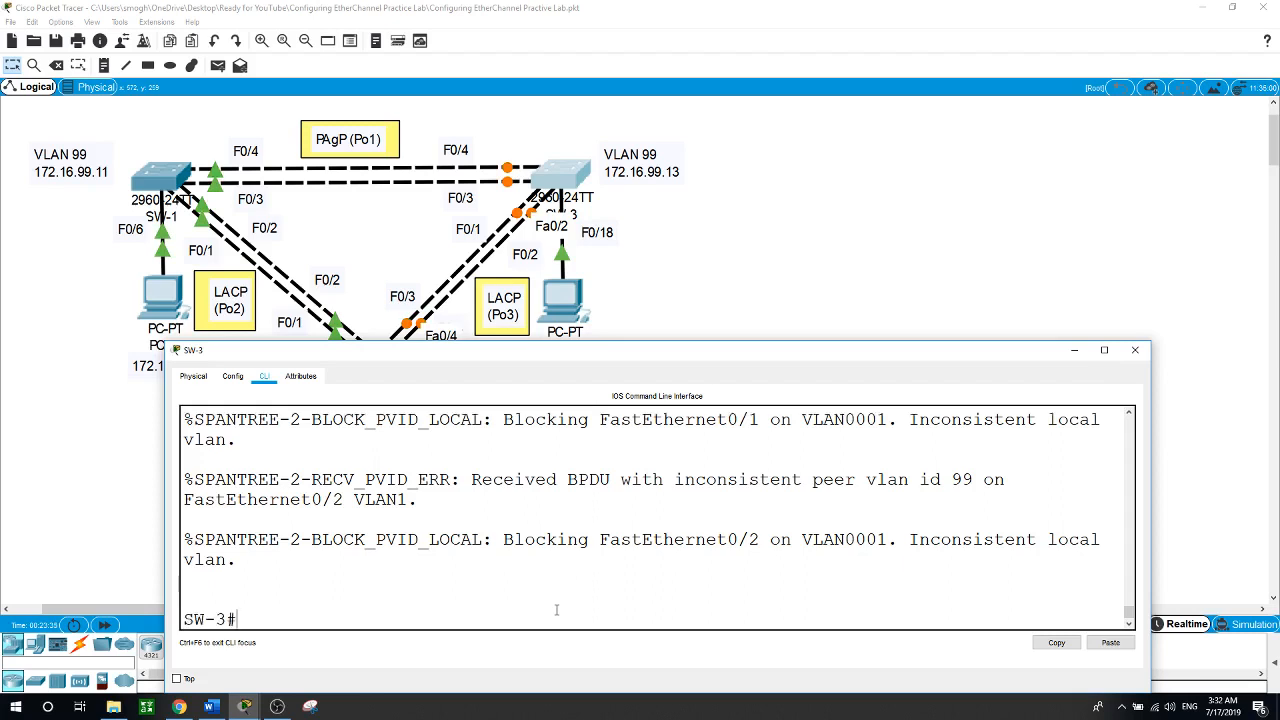
text(conf t)
key(Return)
text(int )
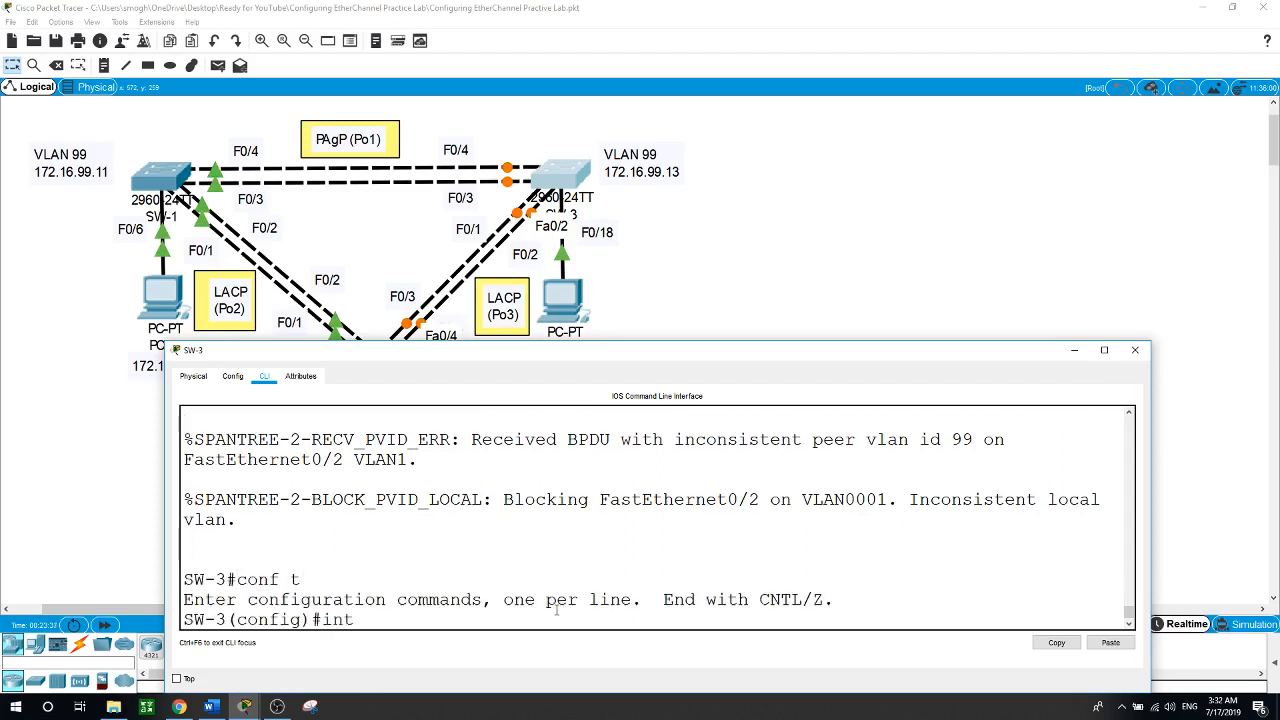
text(ran)
key(Tab)
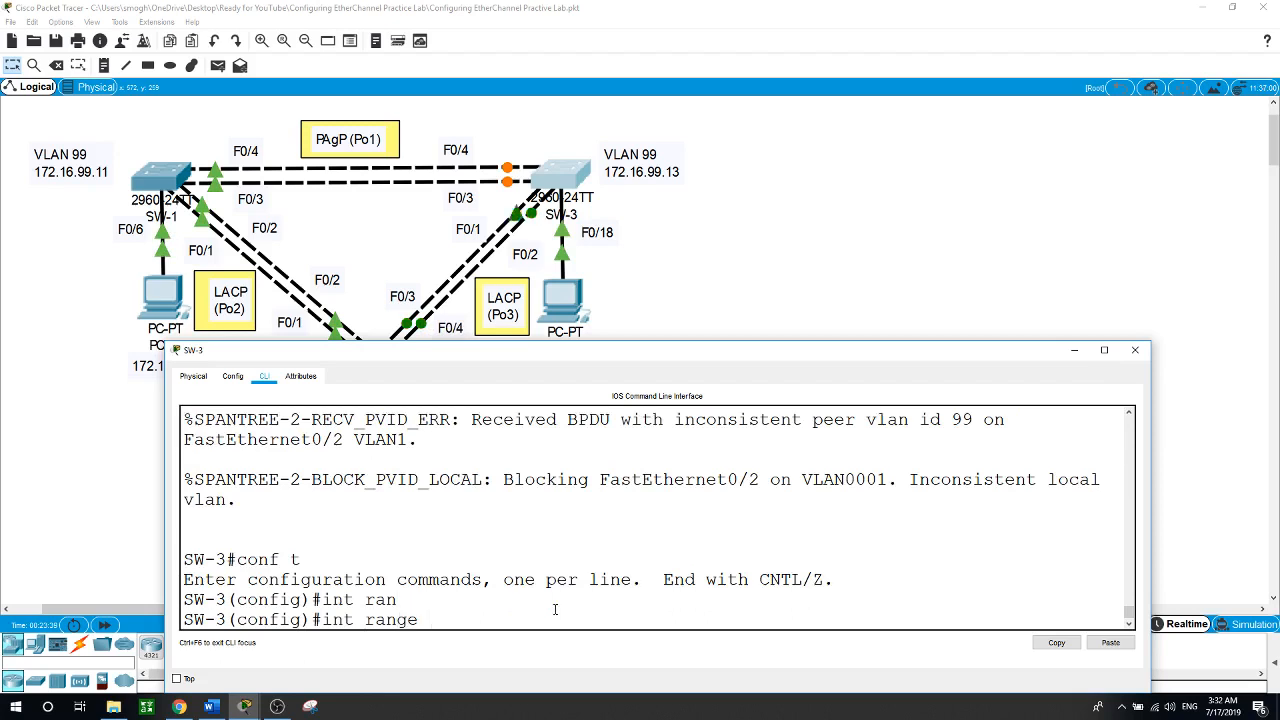
text(f0/1-2)
key(Return)
- Set SW-3's ports F0/1-2 to trunk mode with switchport mode trunk
text(swi)
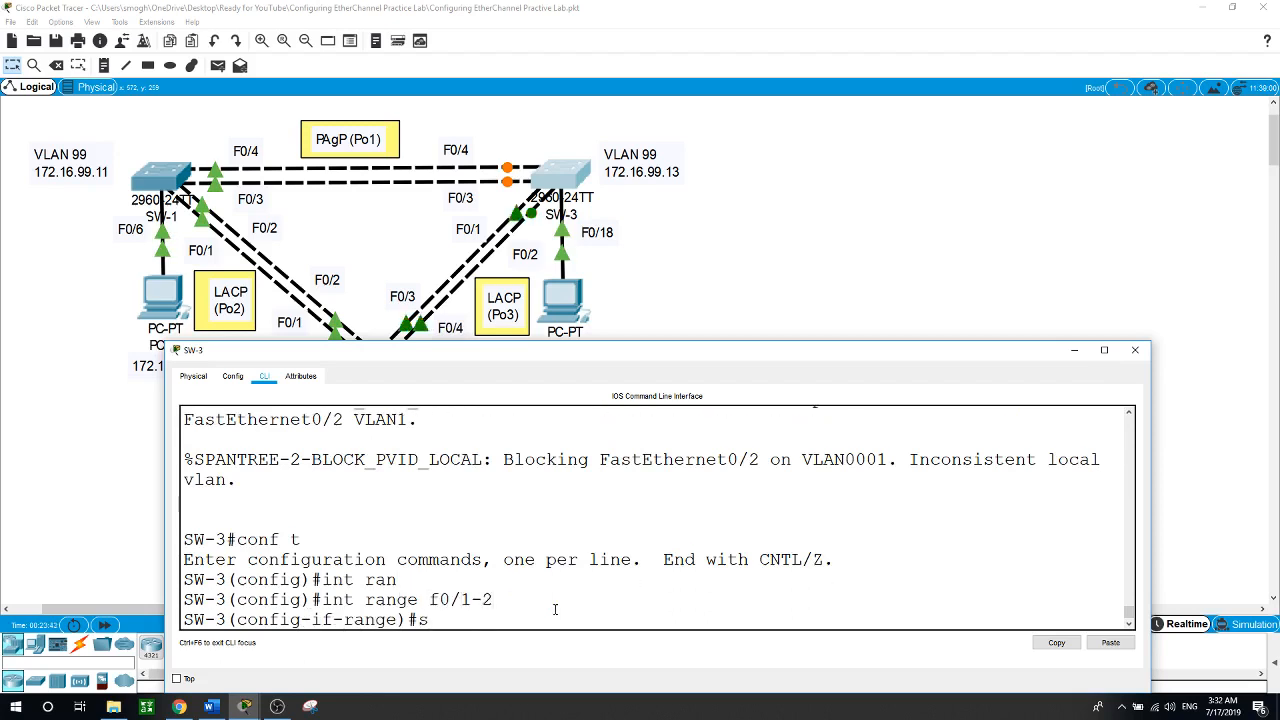
key(Tab)
text(mo)
key(Tab)
text(tr)
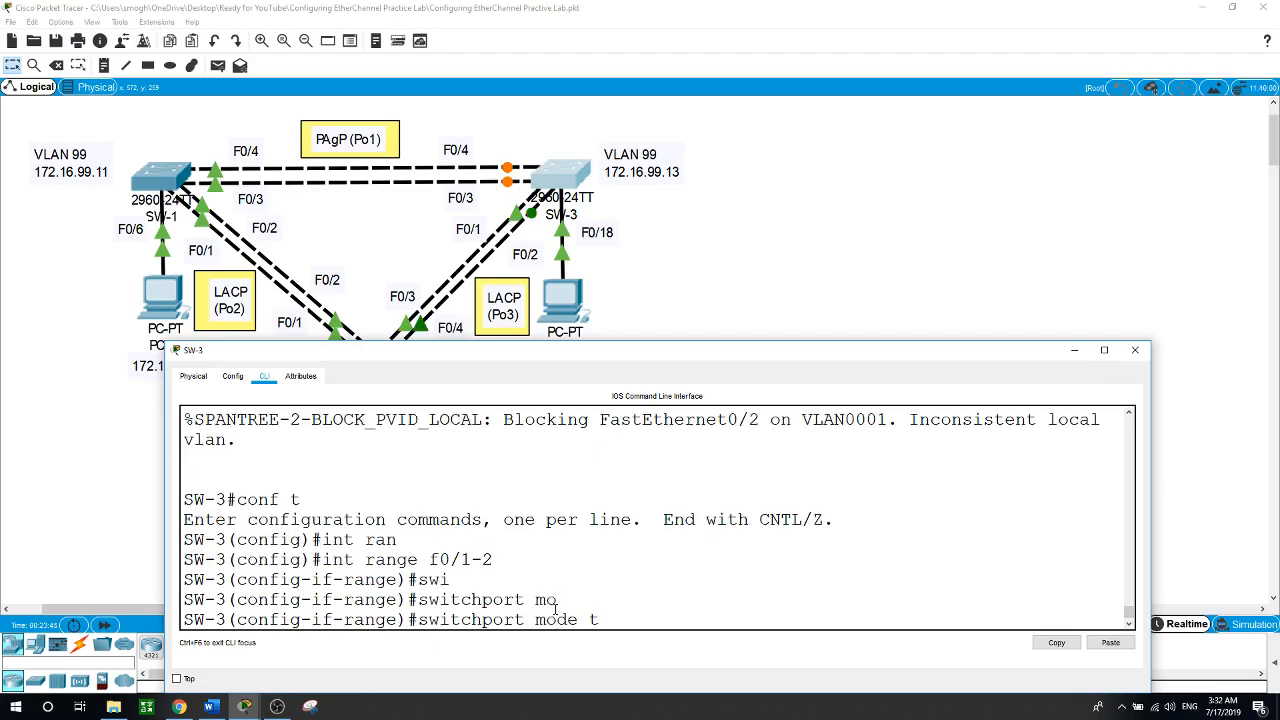
key(Tab)
key(Return)
- Set the trunk native VLAN to 99 on SW-3's ports F0/1-2
text(swi)
key(Tab)
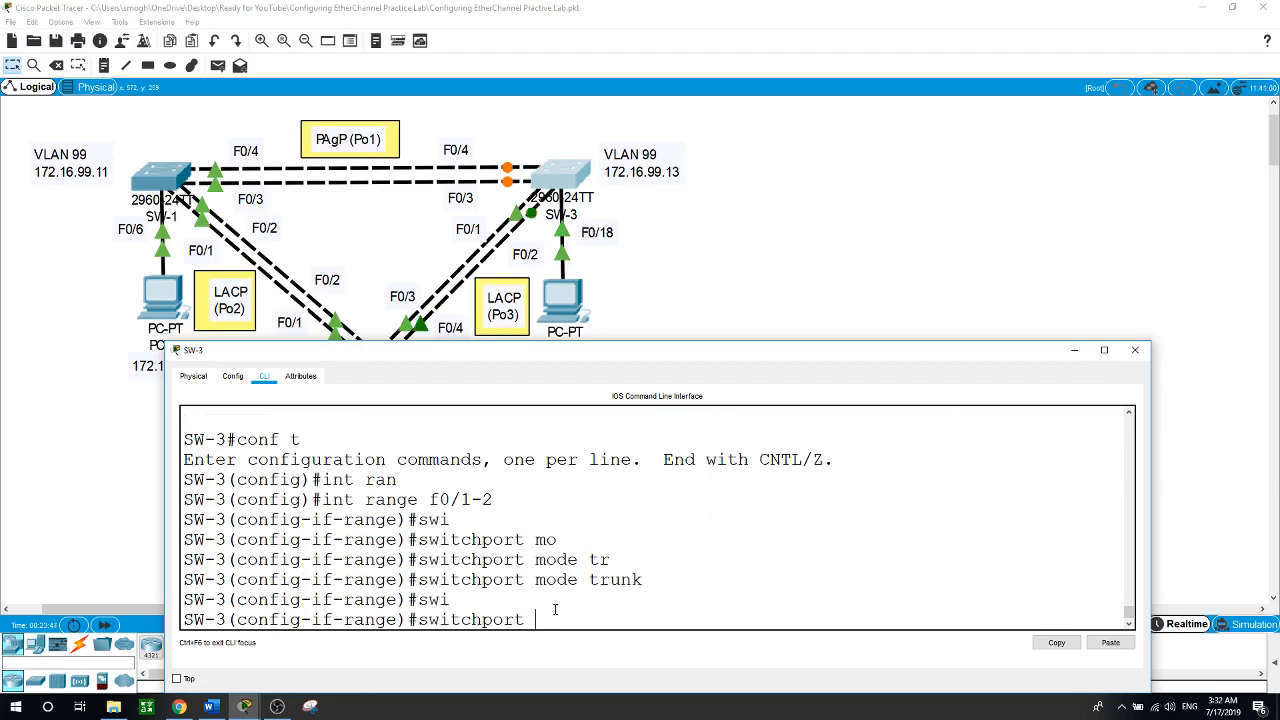
text(tr)
key(Tab)
text(n)
key(Tab)
text(v)
key(Tab)
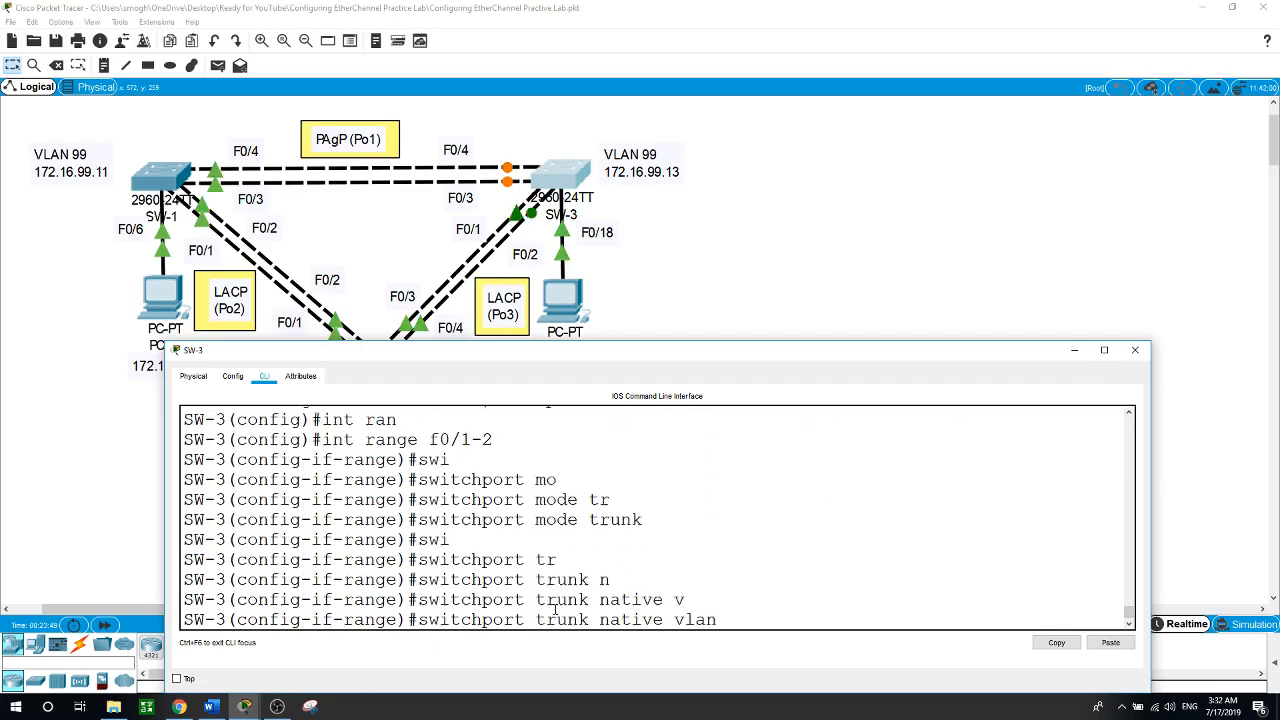
text(99)
key(Return)
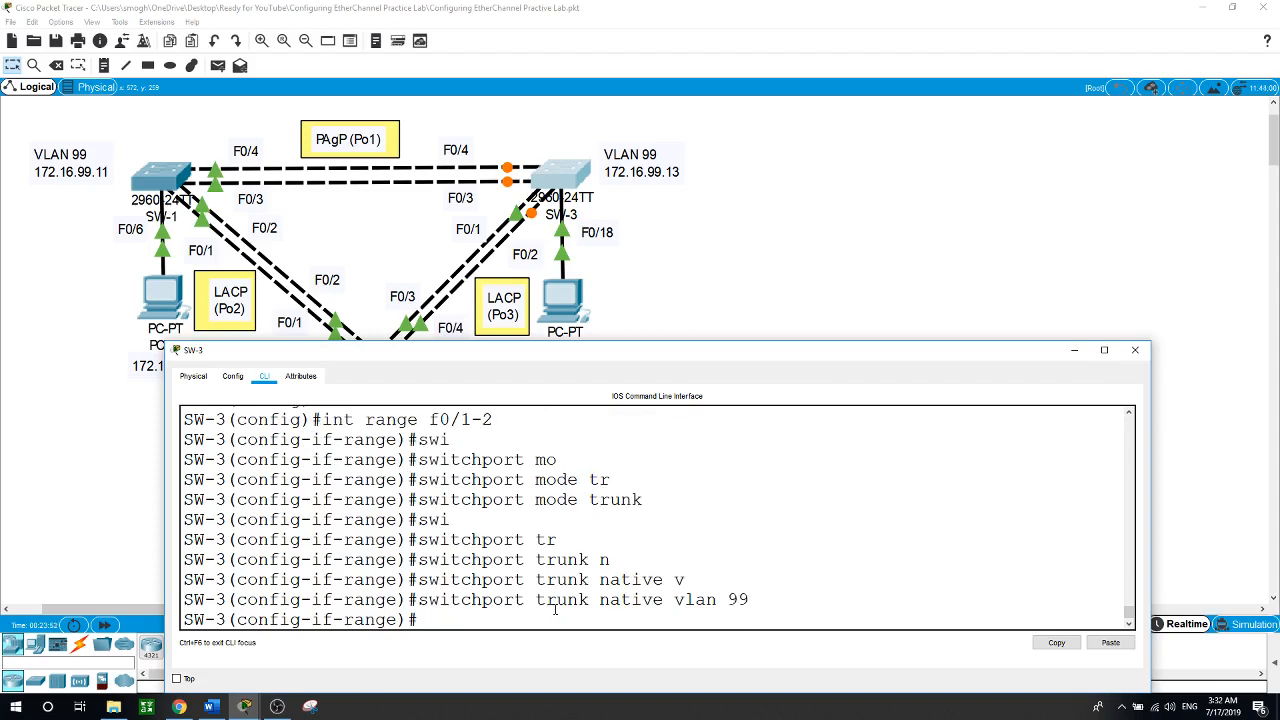
- Assign SW-3's ports F0/1-2 to channel group 3 in LACP passive mode and get back to the prompt
text(c)
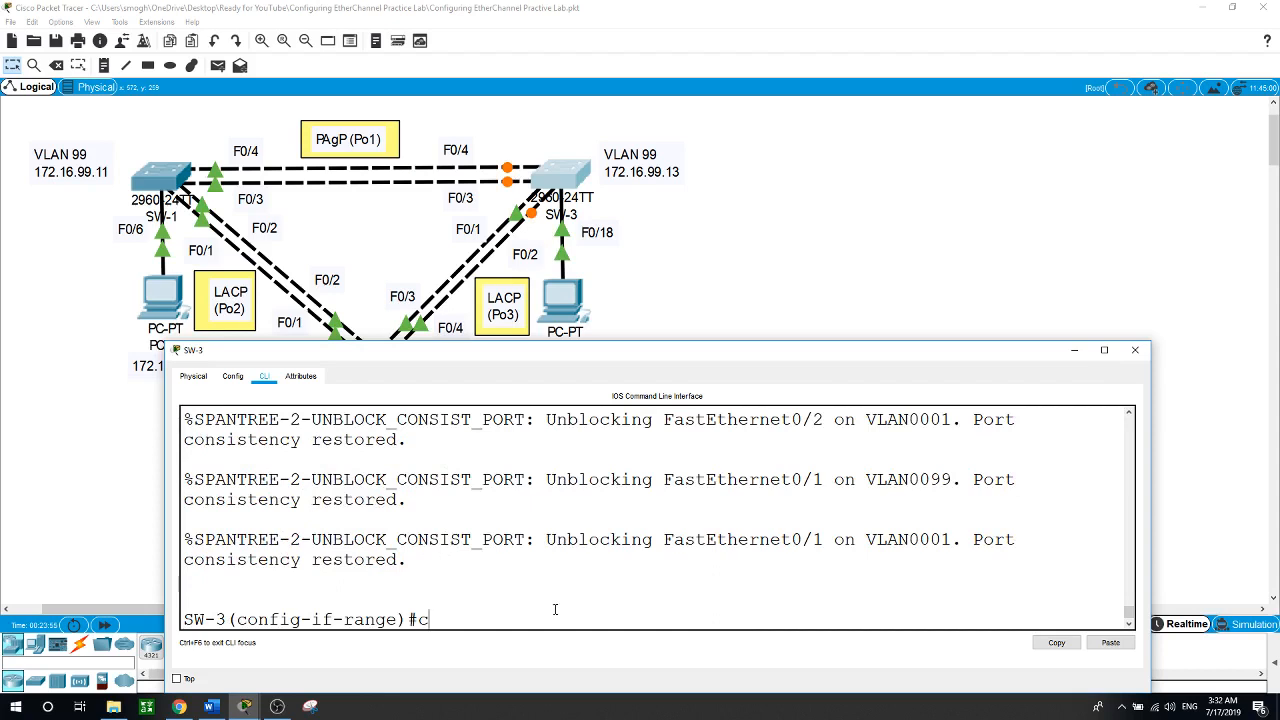
text(hannel-g)
key(Tab)
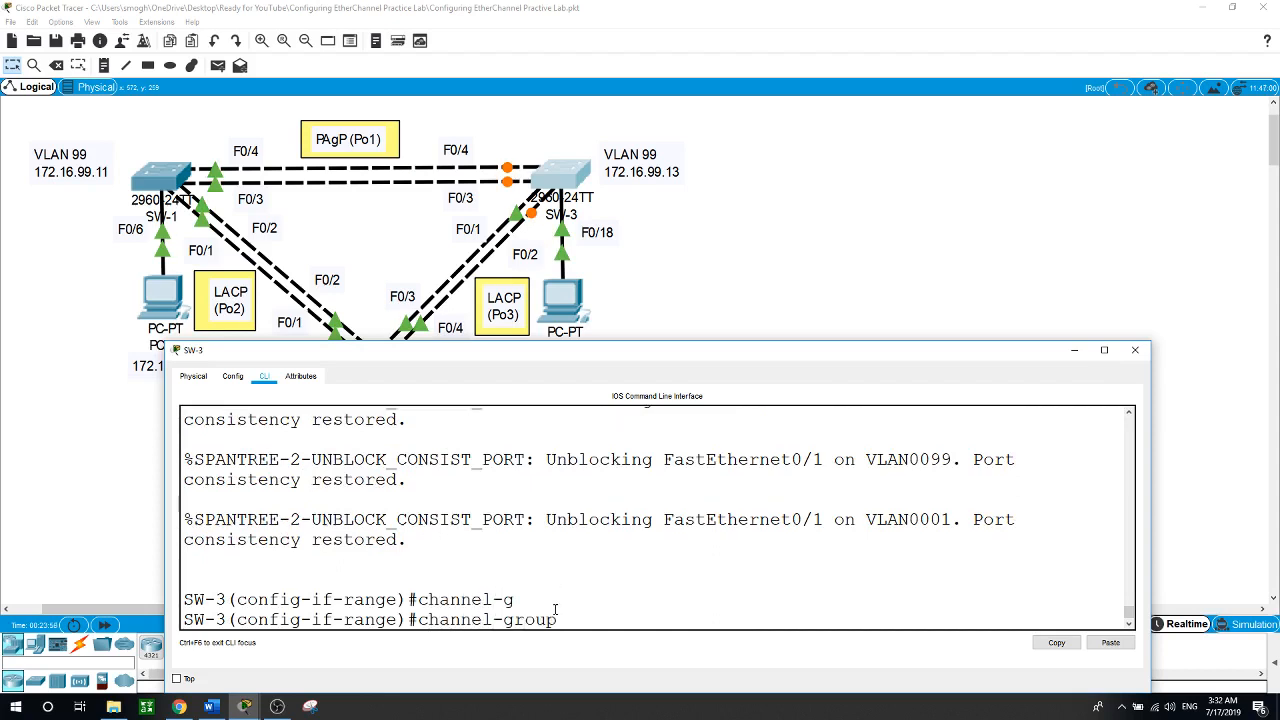
text(3 mo)
key(Tab)
text(p)
key(Tab)
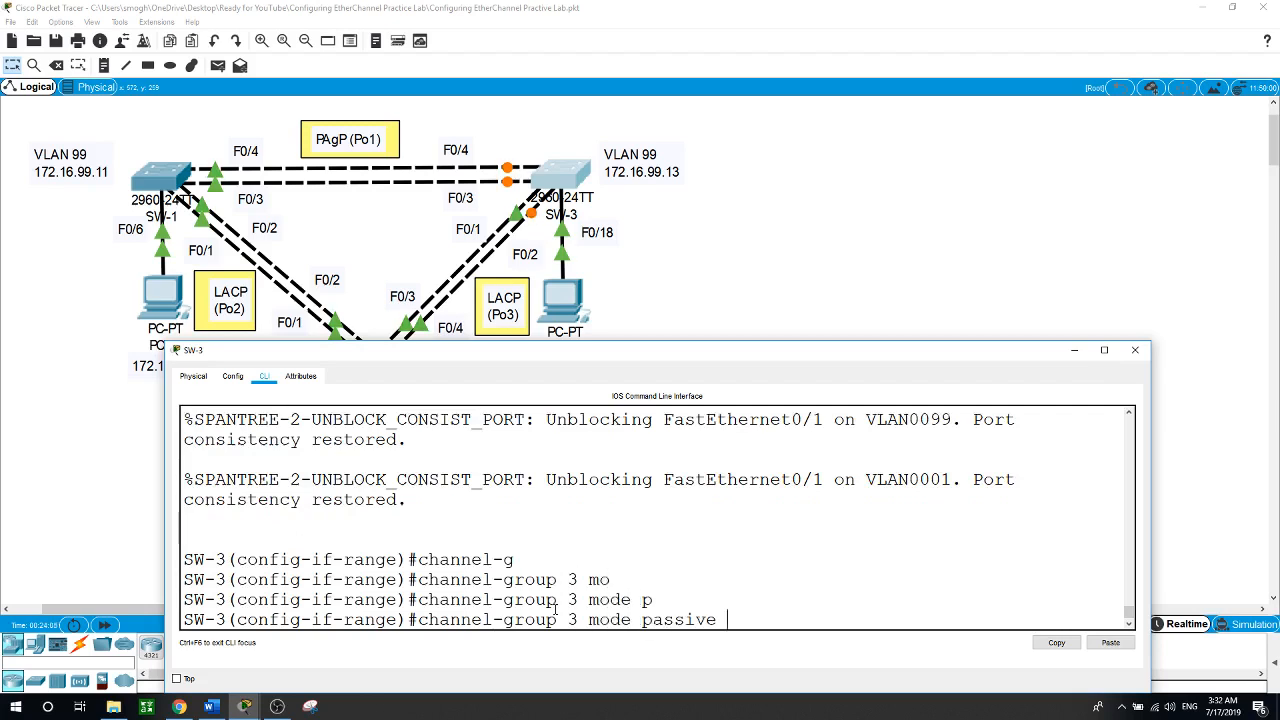
key(Return)
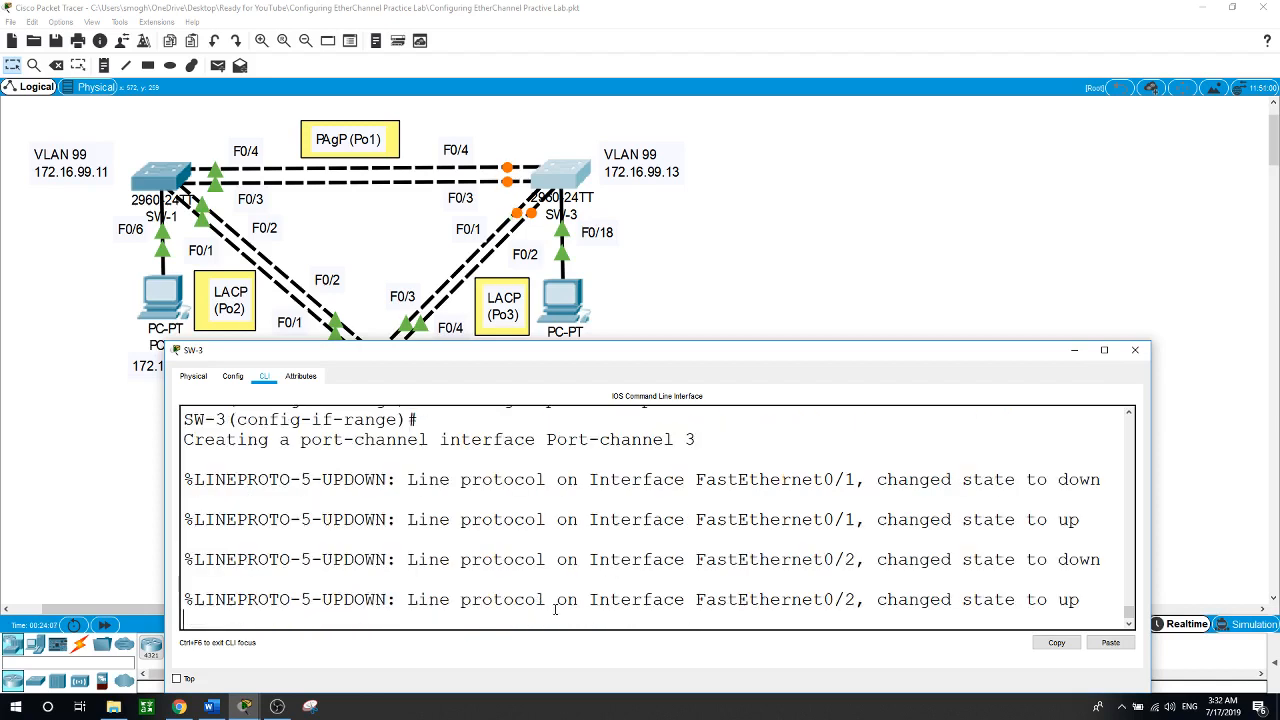
key(Return)
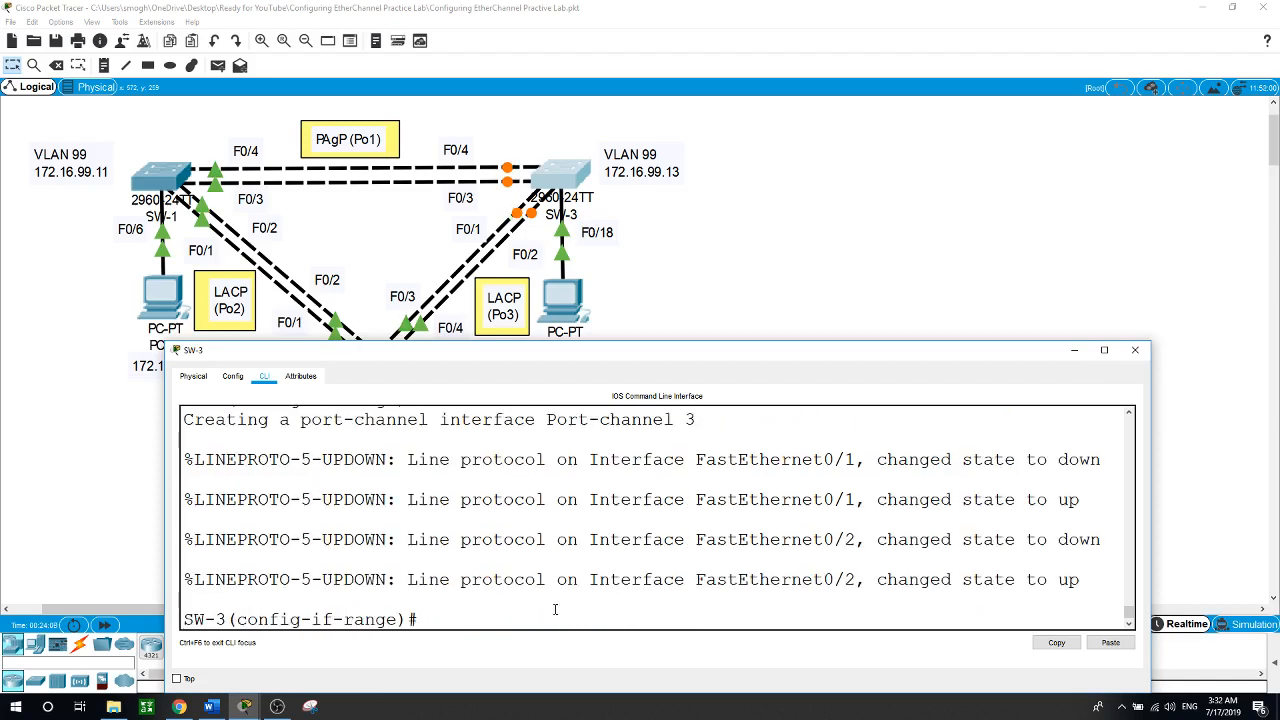
- Enable SW-3's ports F0/1-2 with no shut and fast-forward the simulation time from the topology
text(no shut)
key(Return)
key(Return)
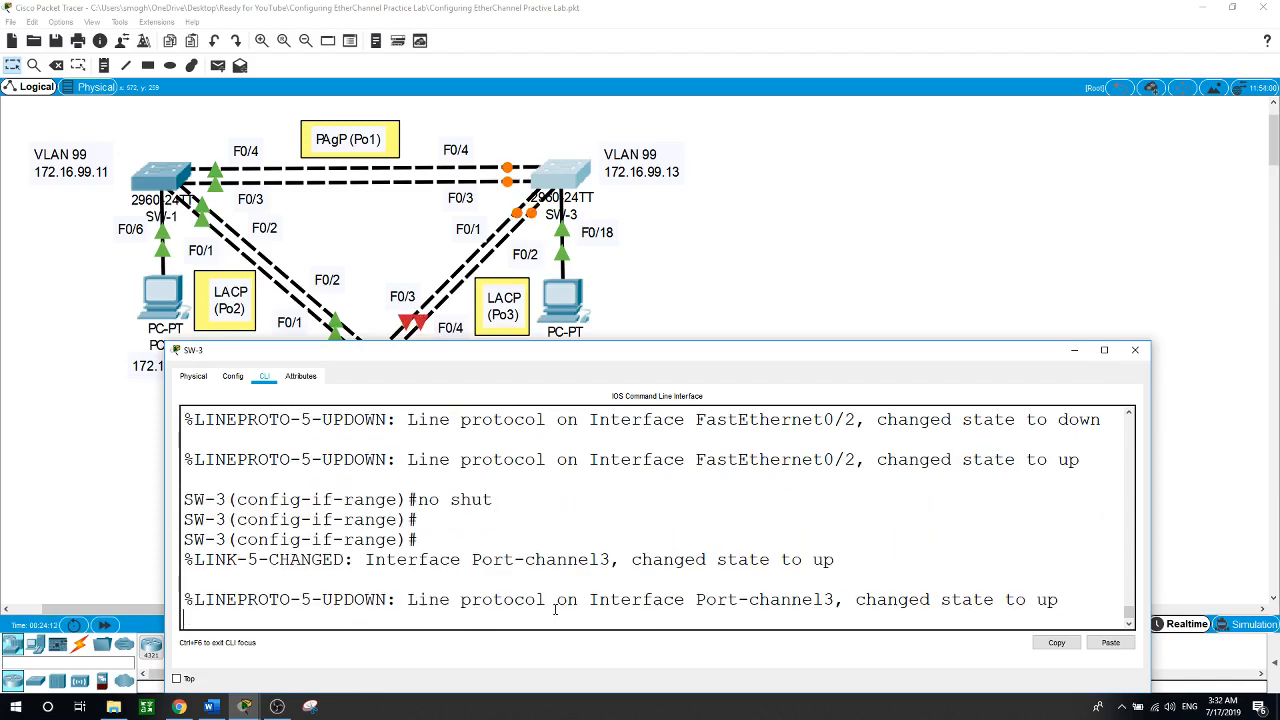
click(755, 268)
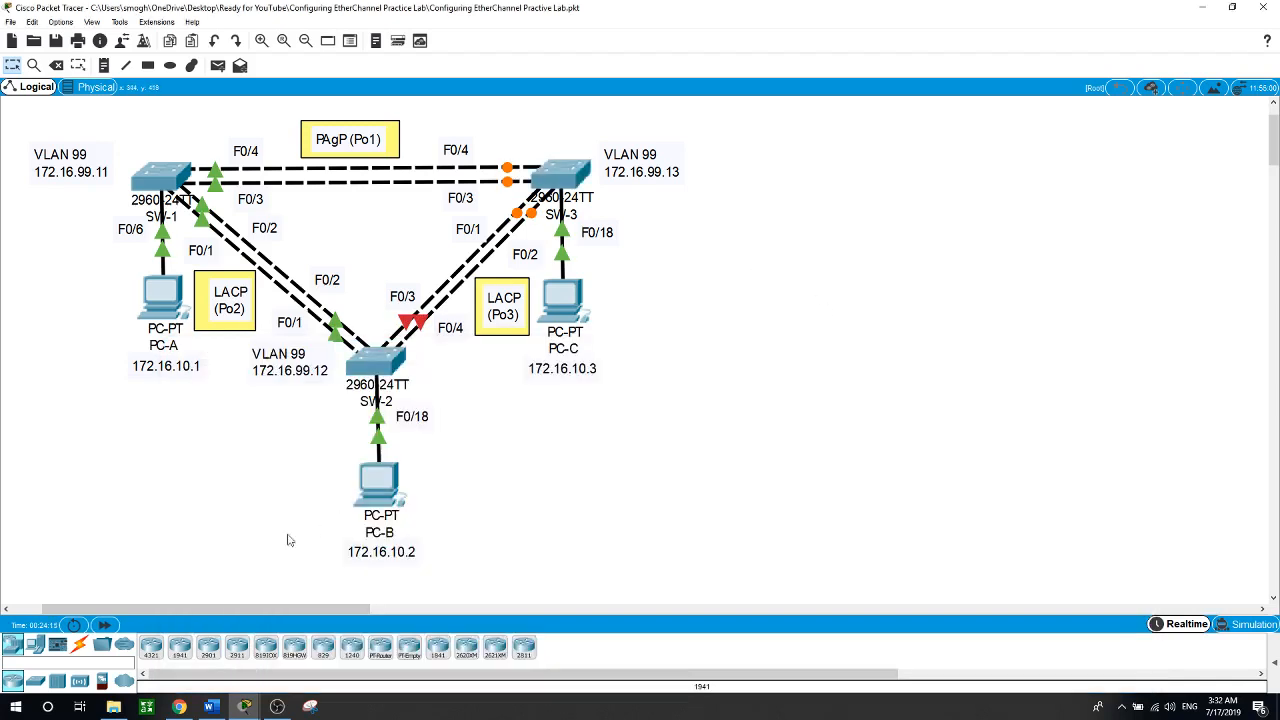
click(106, 626)
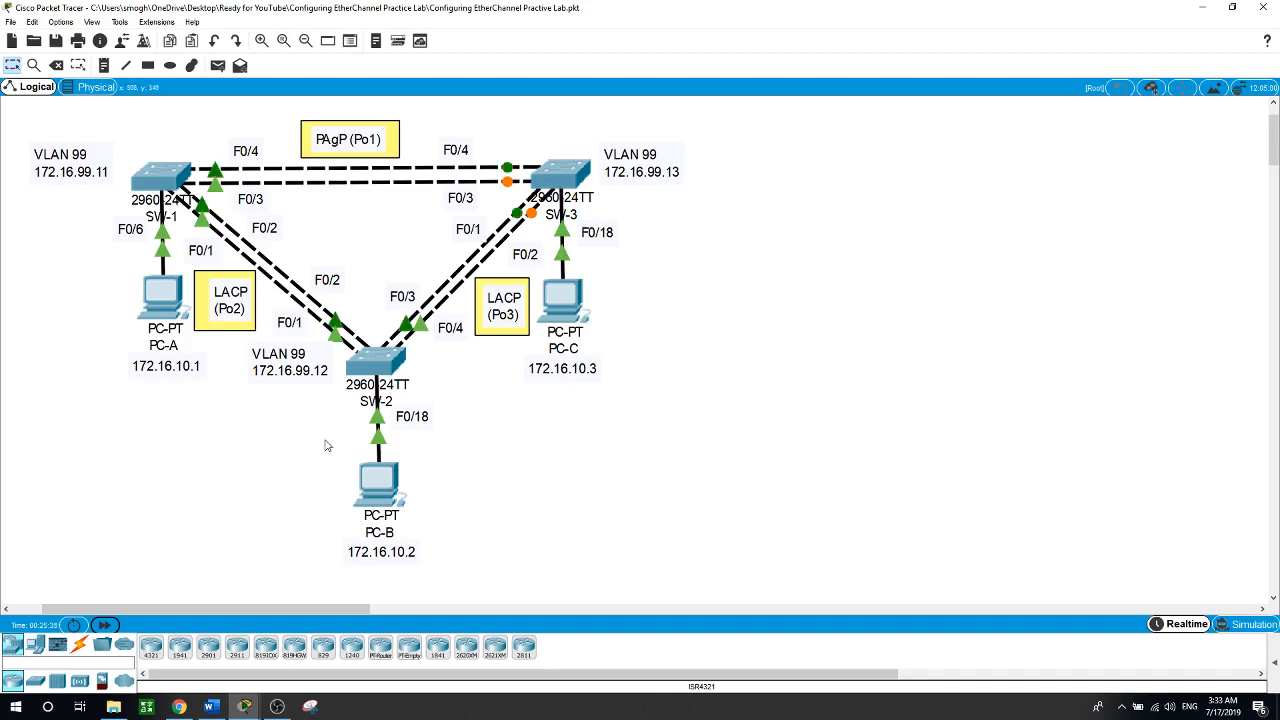
- Open SW-2's CLI and leave interface range configuration for privileged EXEC mode
click(376, 362)
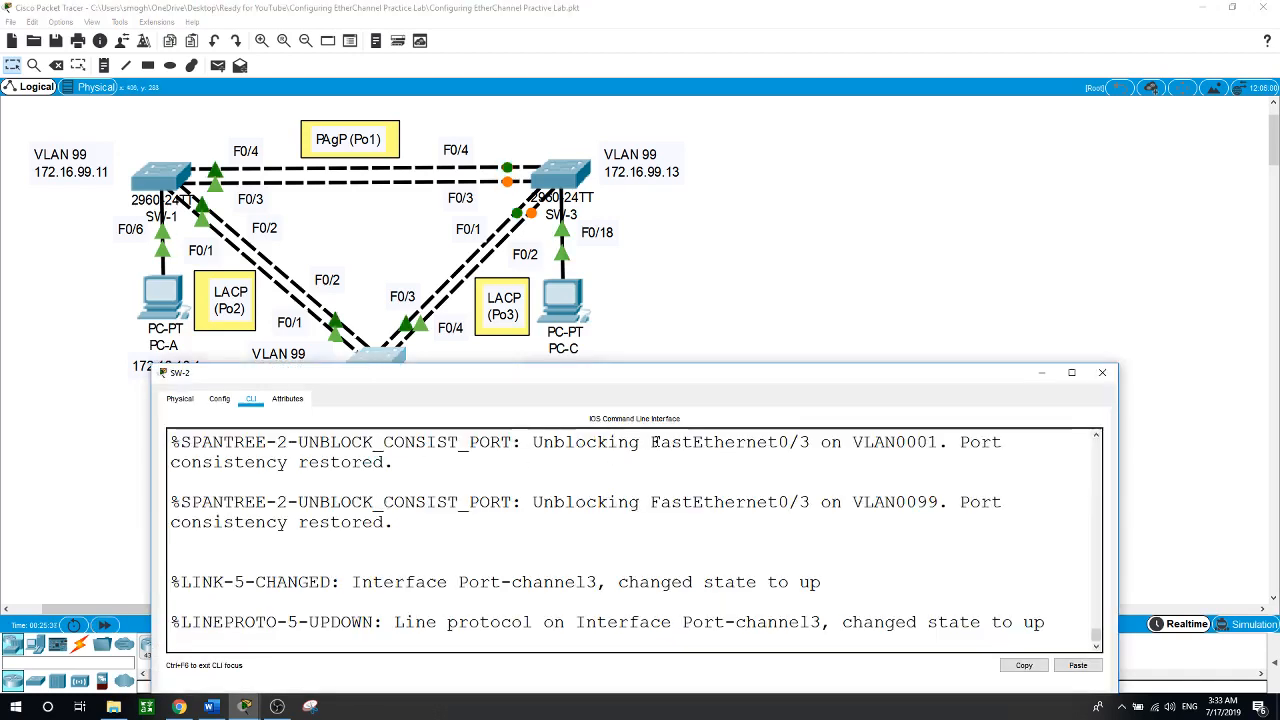
click(508, 524)
key(Return)
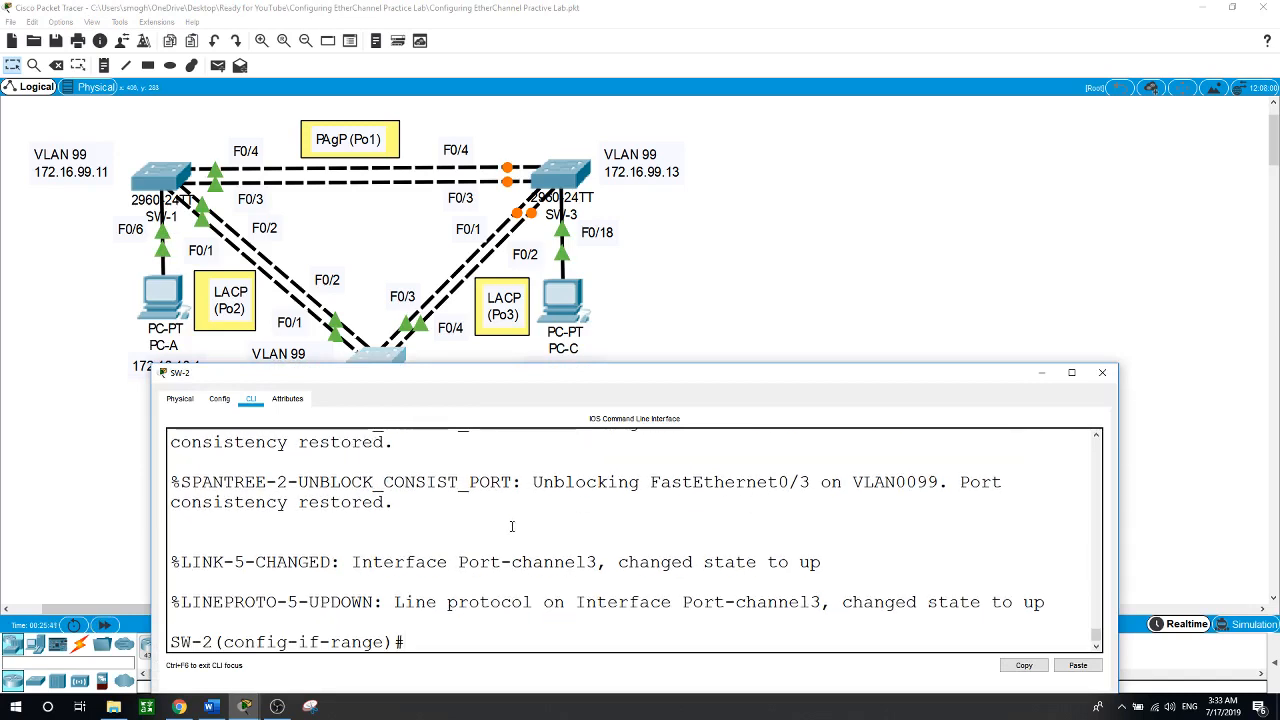
text(end)
key(Return)
- Show the EtherChannel summary on SW-2 and highlight the member ports of Po3
text(show)
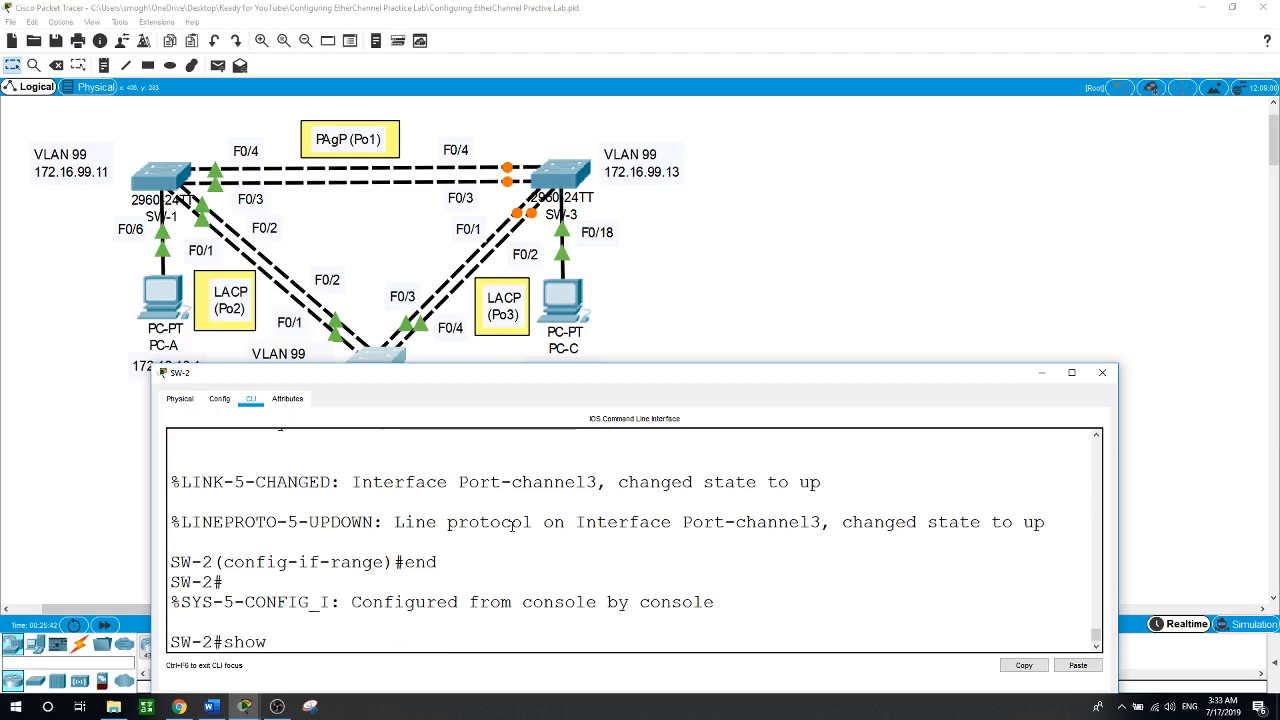
text( eth)
key(BackSpace)
key(BackSpace)
text(th)
key(Tab)
text(sum)
key(Tab)
key(Return)
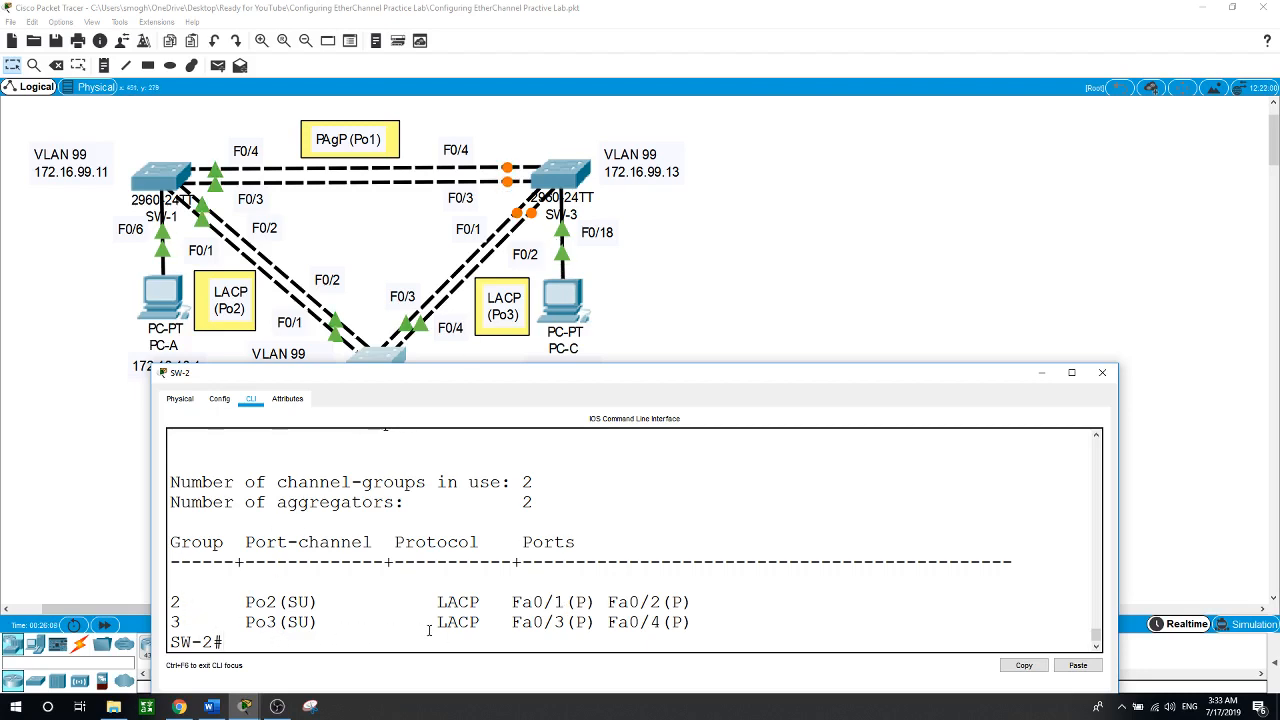
drag(429, 629, 693, 622)
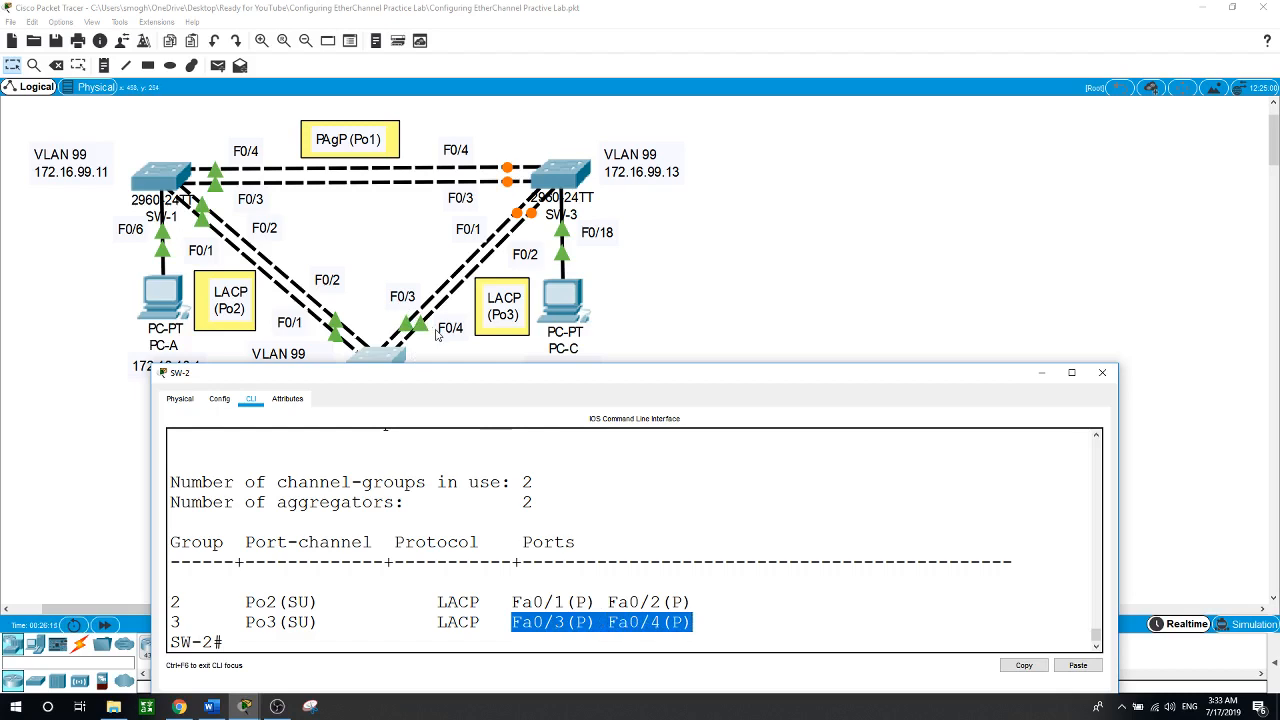
- Open SW-3's CLI and end interface range configuration to return to privileged EXEC mode
click(560, 175)
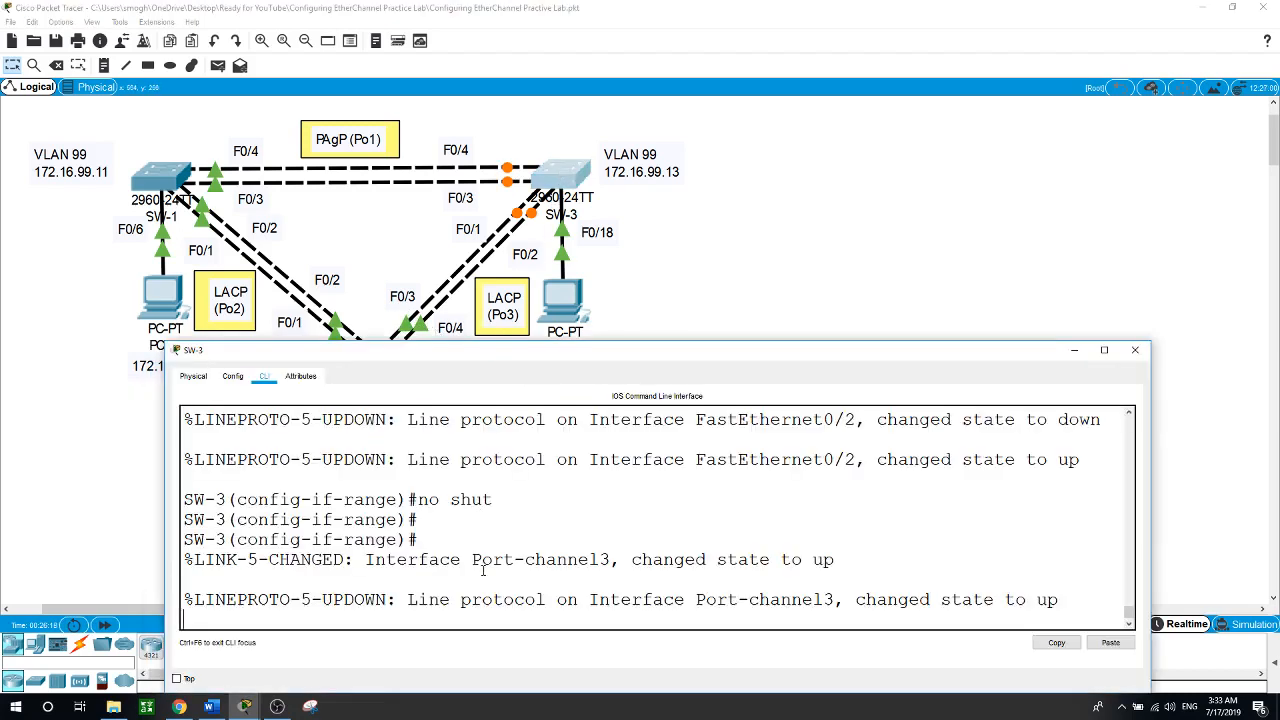
key(Return)
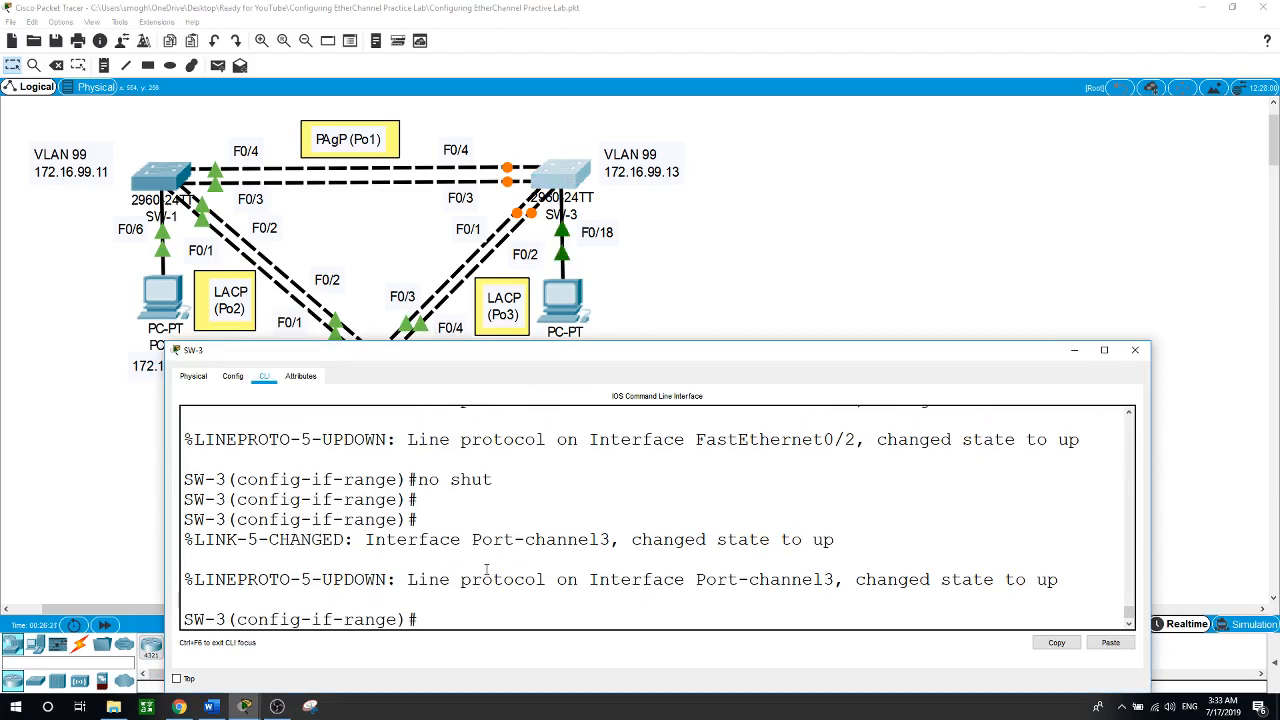
text(end)
key(Return)
- Show the EtherChannel summary on SW-3, review groups 1 and 3, and close the switch window
text(how eh)
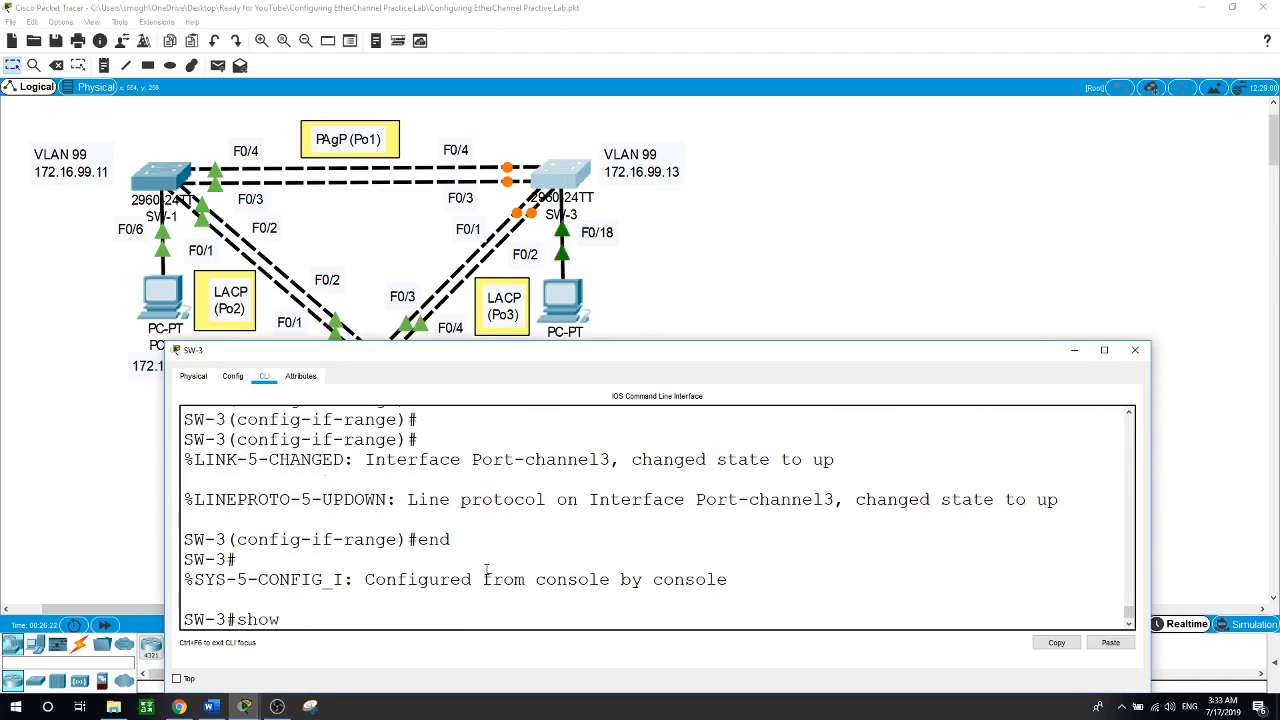
key(Tab)
text(th)
key(Tab)
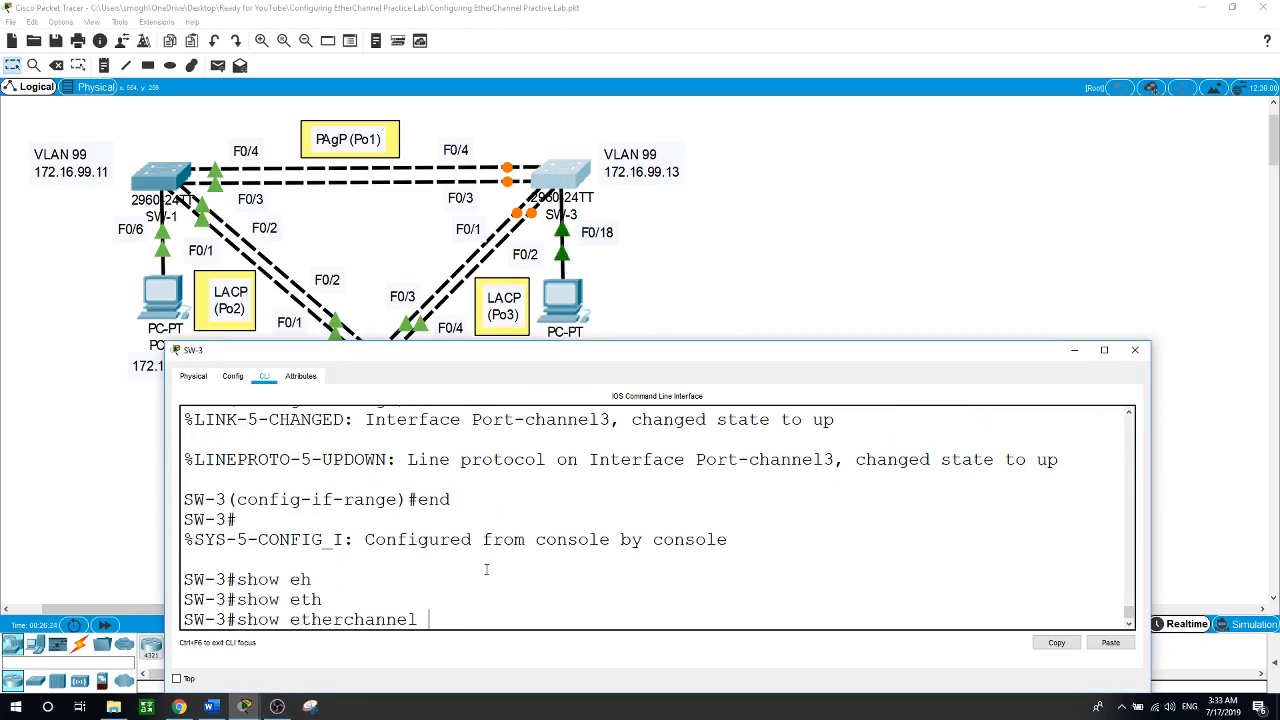
text(su)
key(Return)
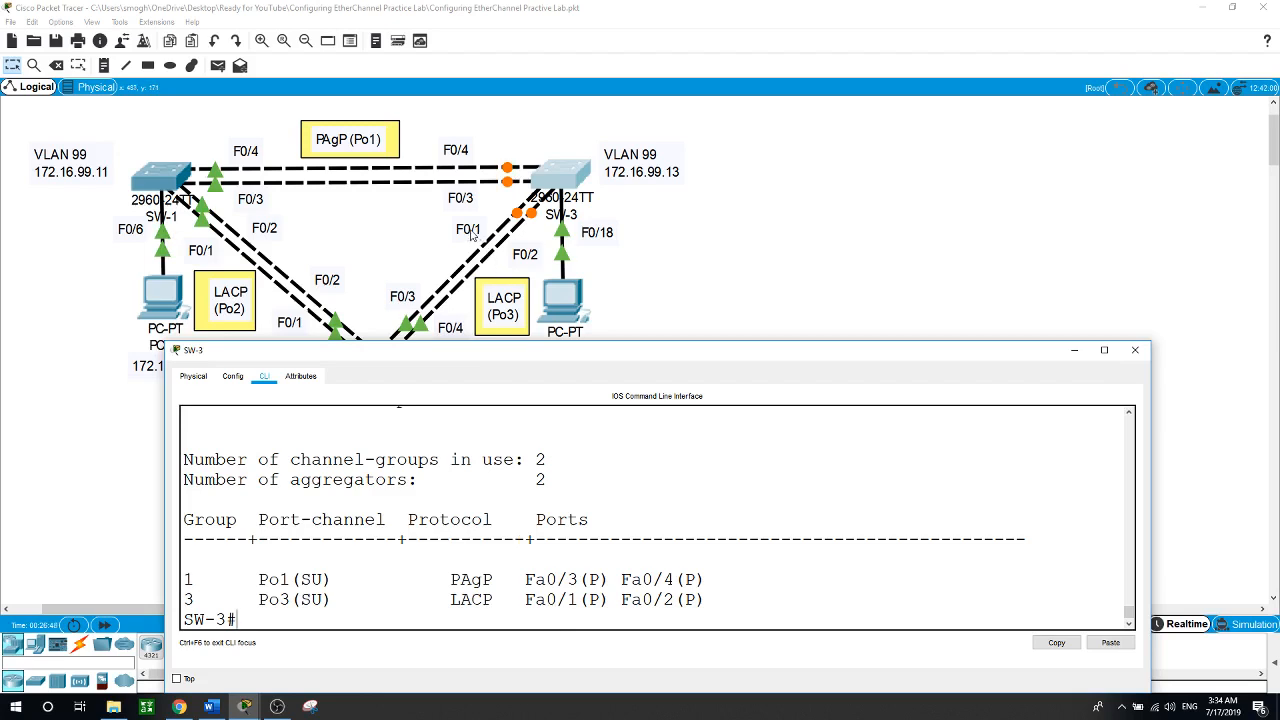
scroll(690, 583, down, 1)
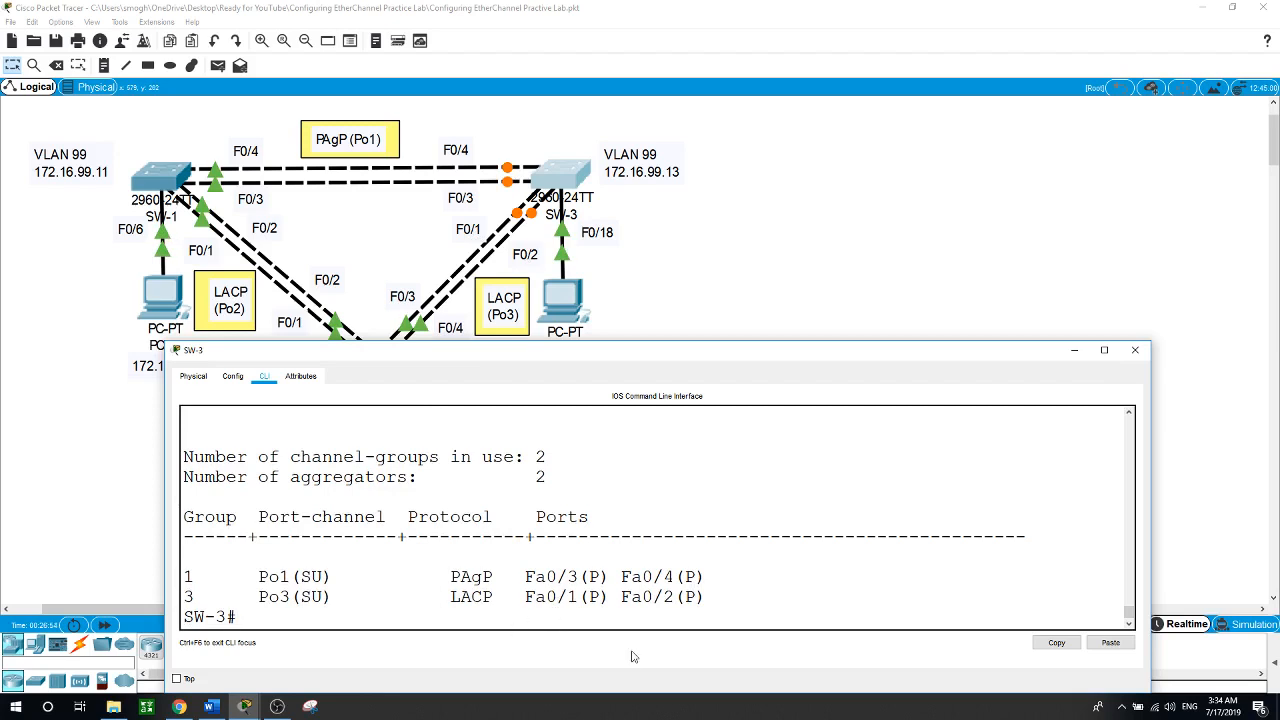
click(1135, 349)
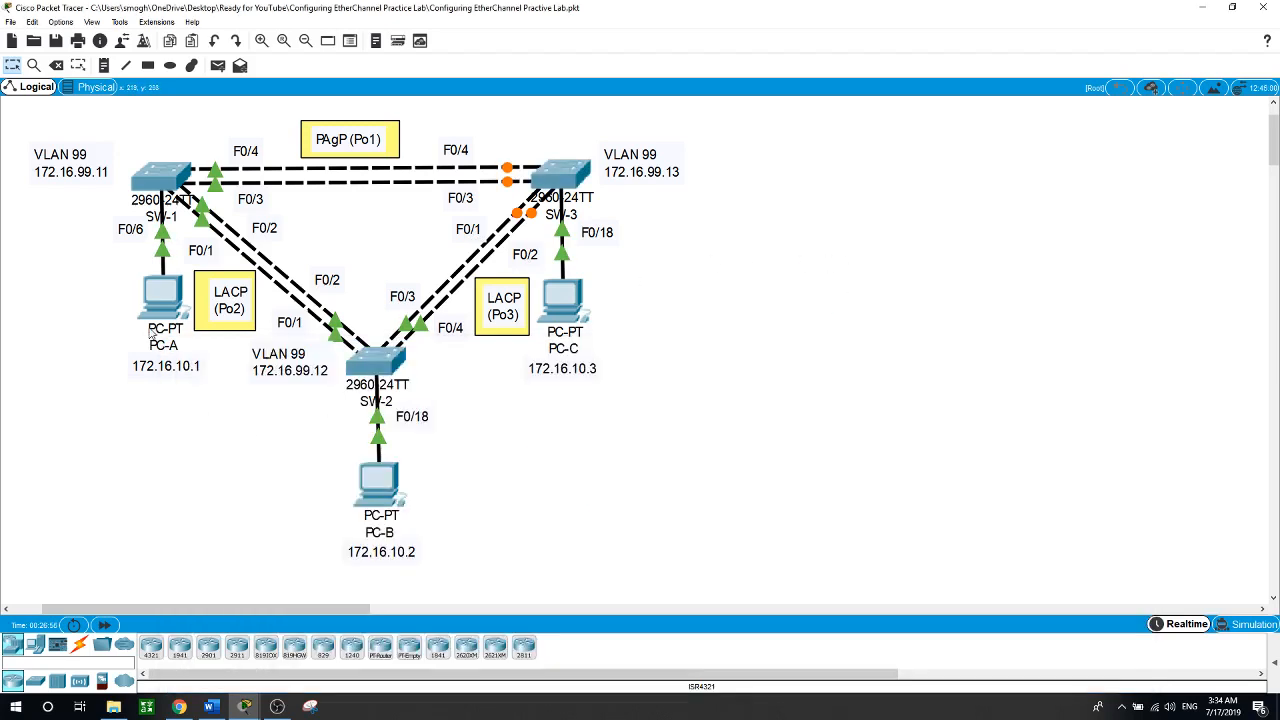
- Open PC-A's Command Prompt and ping PC-B at 172.16.10.2
click(162, 295)
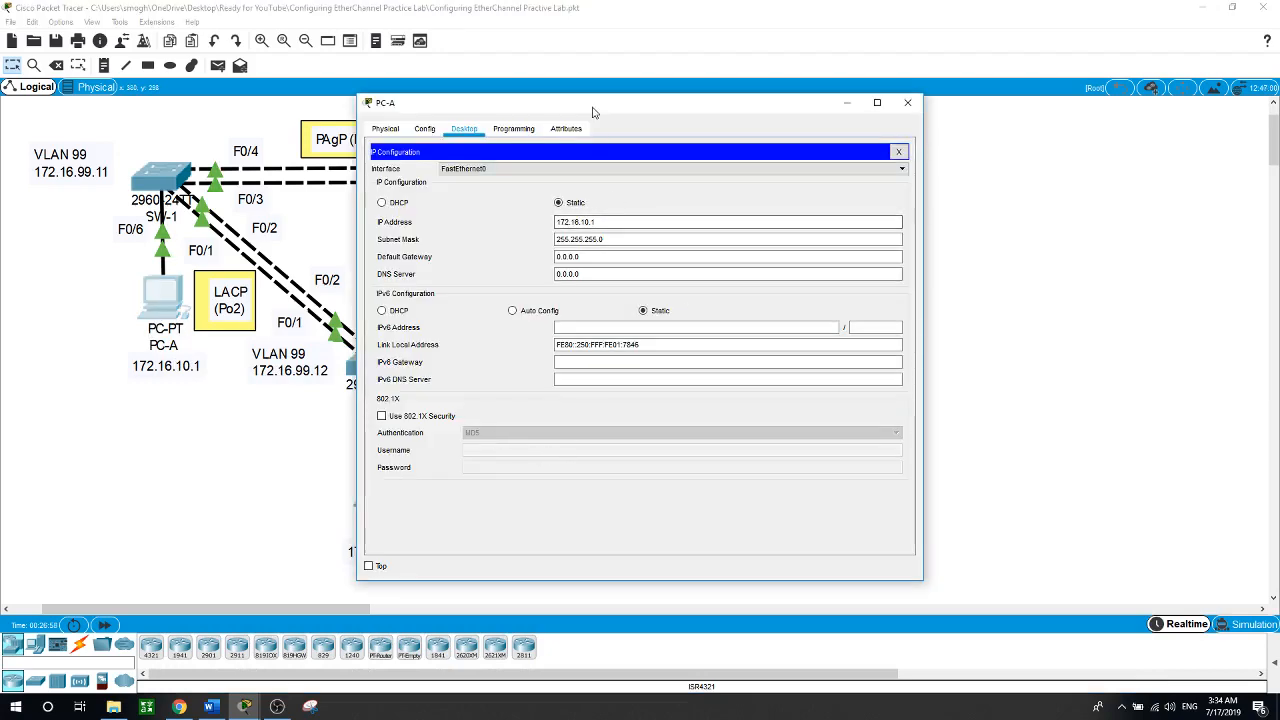
drag(592, 108, 927, 110)
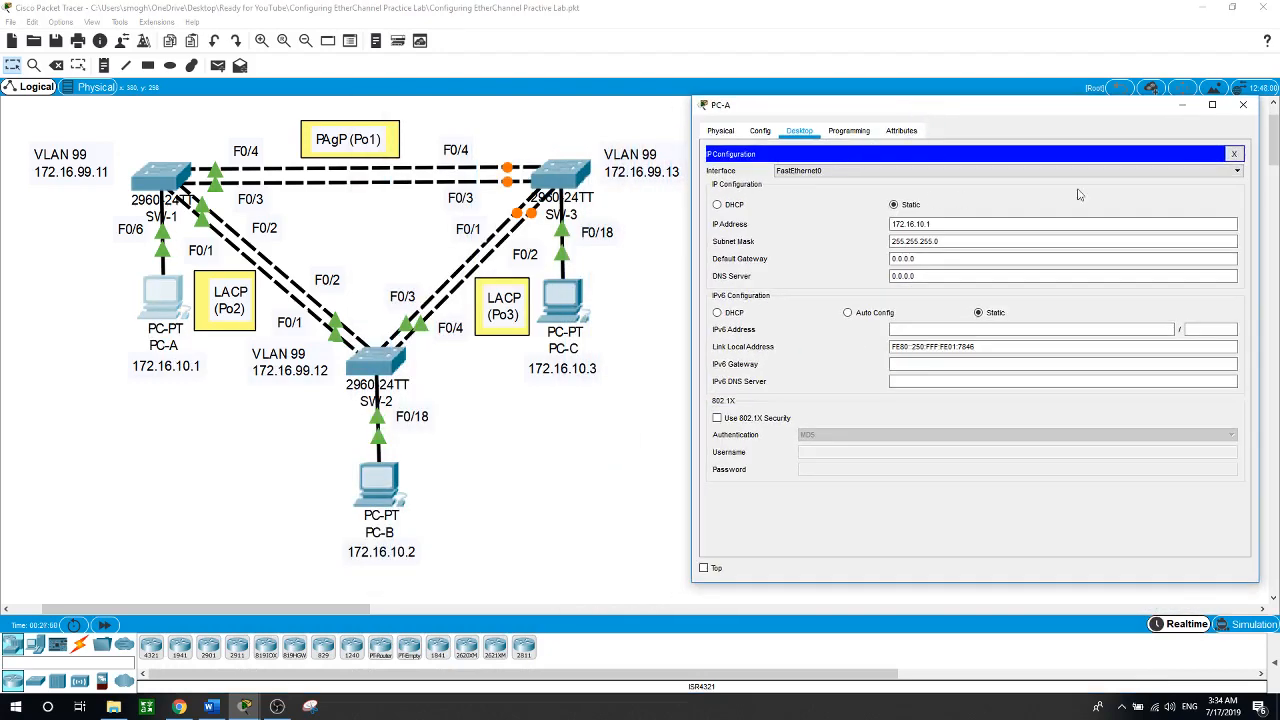
click(1234, 154)
click(1073, 185)
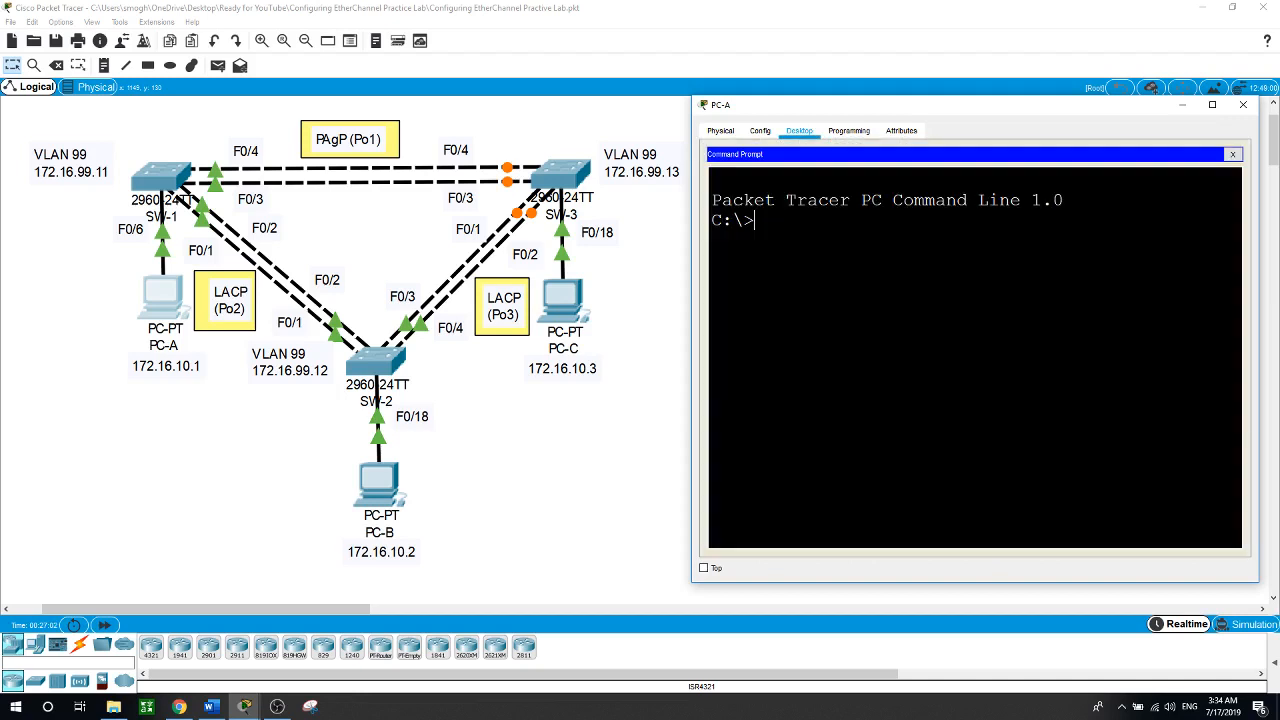
text(ping 172.16.10.2)
key(Return)
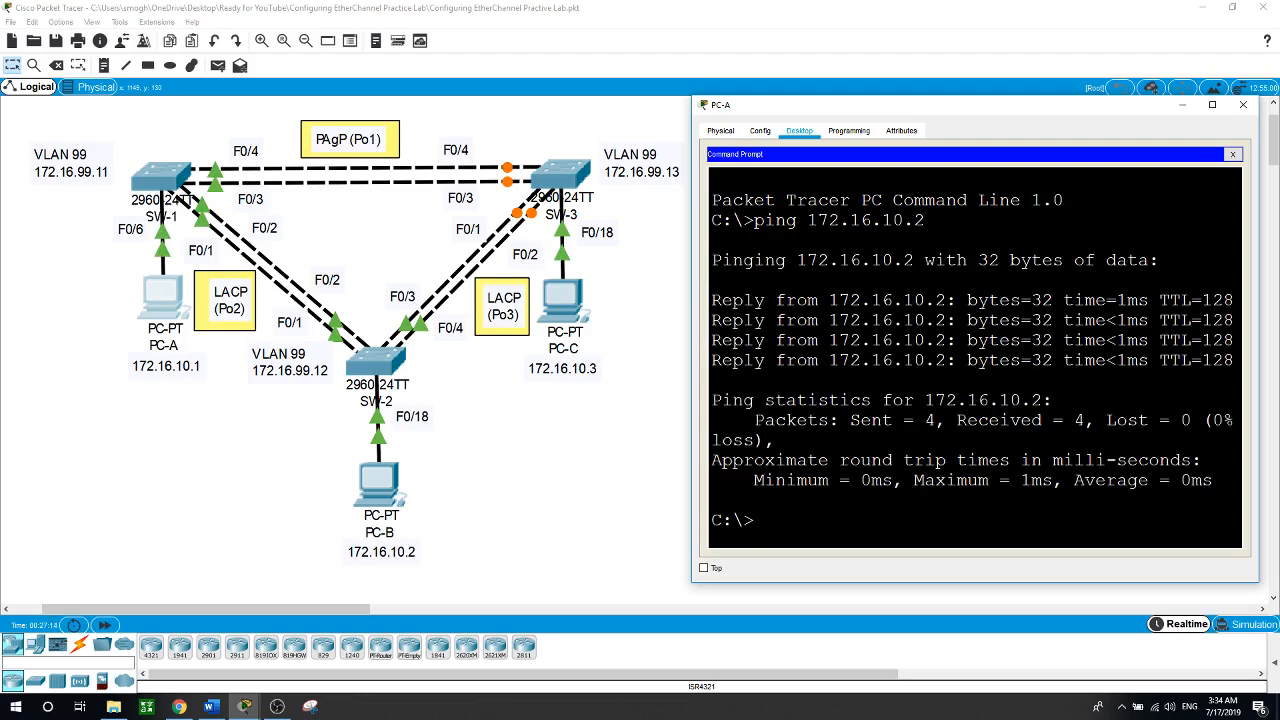
- Ping PC-C at 172.16.10.3 from PC-A
key(Up)
key(BackSpace)
text(3)
key(Return)
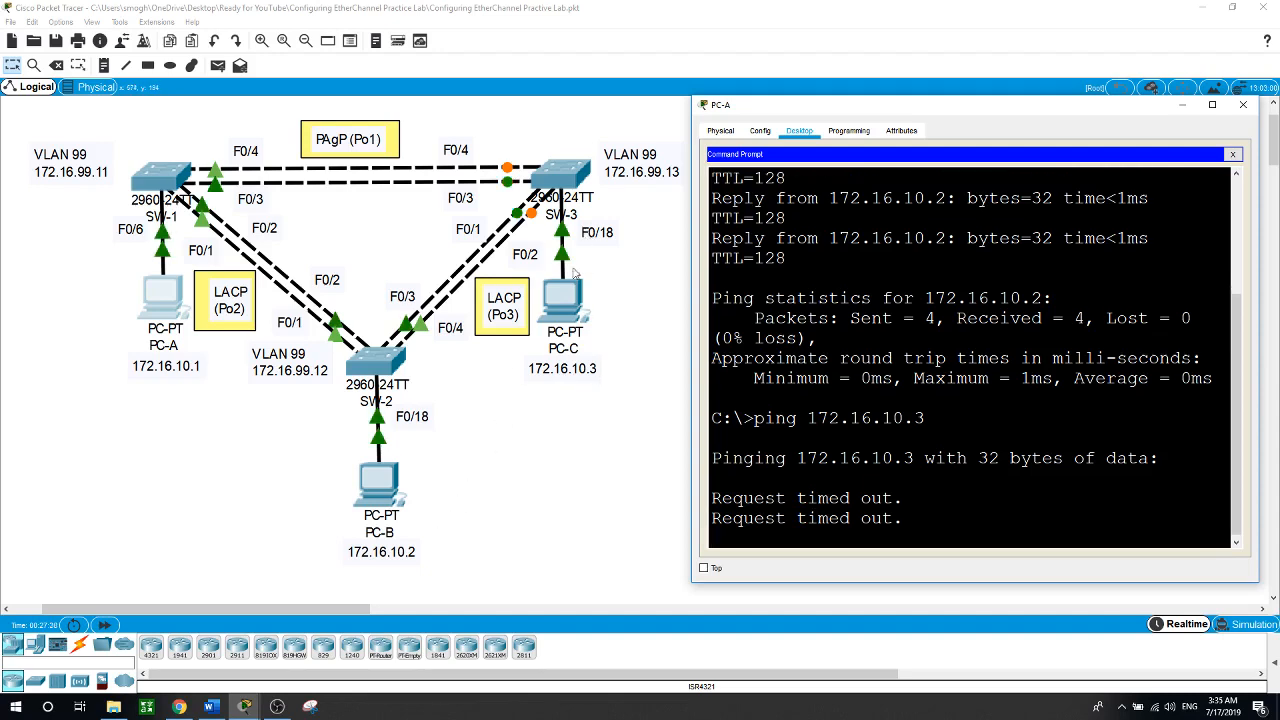
- Check PC-C's IP address and subnet mask in its IP configuration, then return to the topology
click(572, 306)
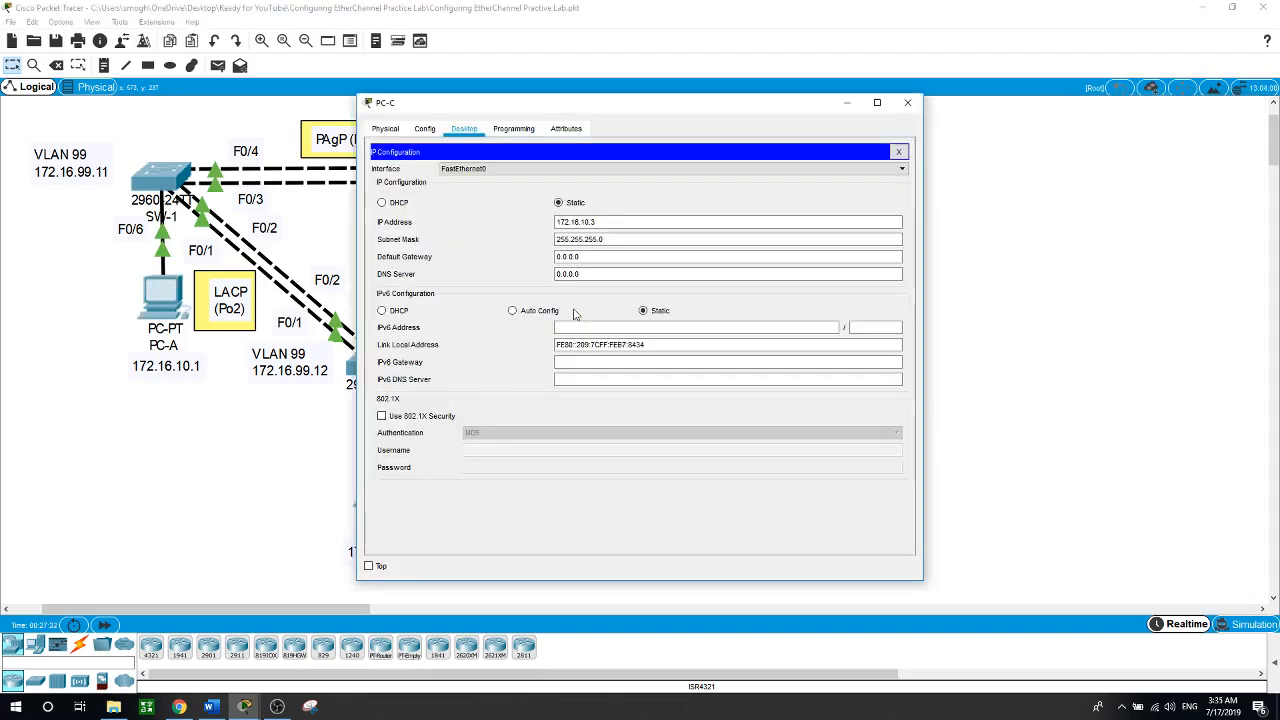
click(600, 257)
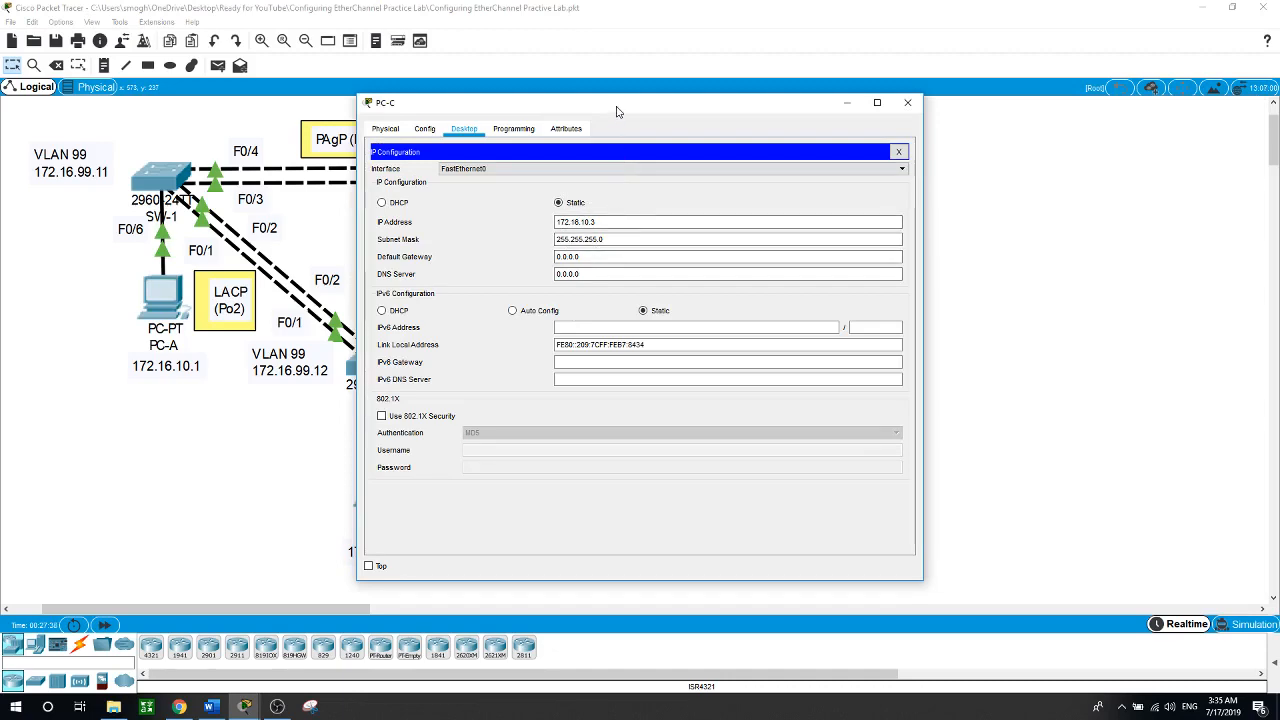
drag(619, 108, 942, 108)
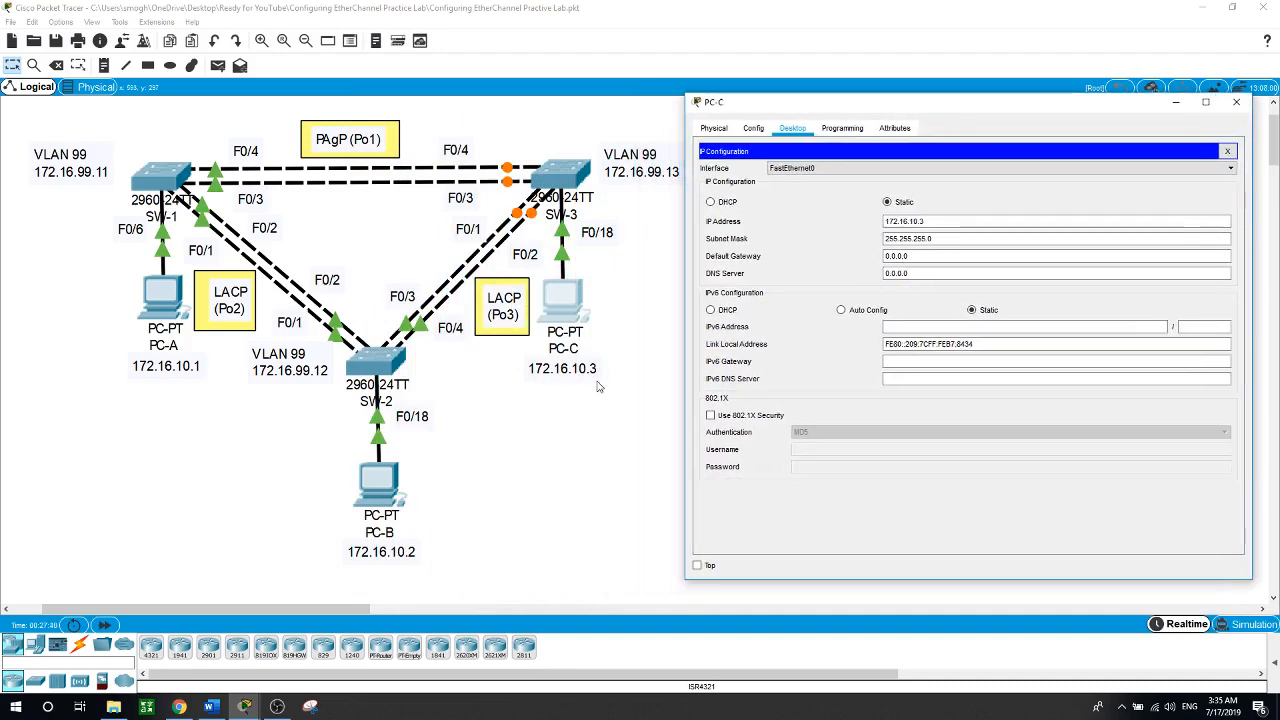
click(542, 412)
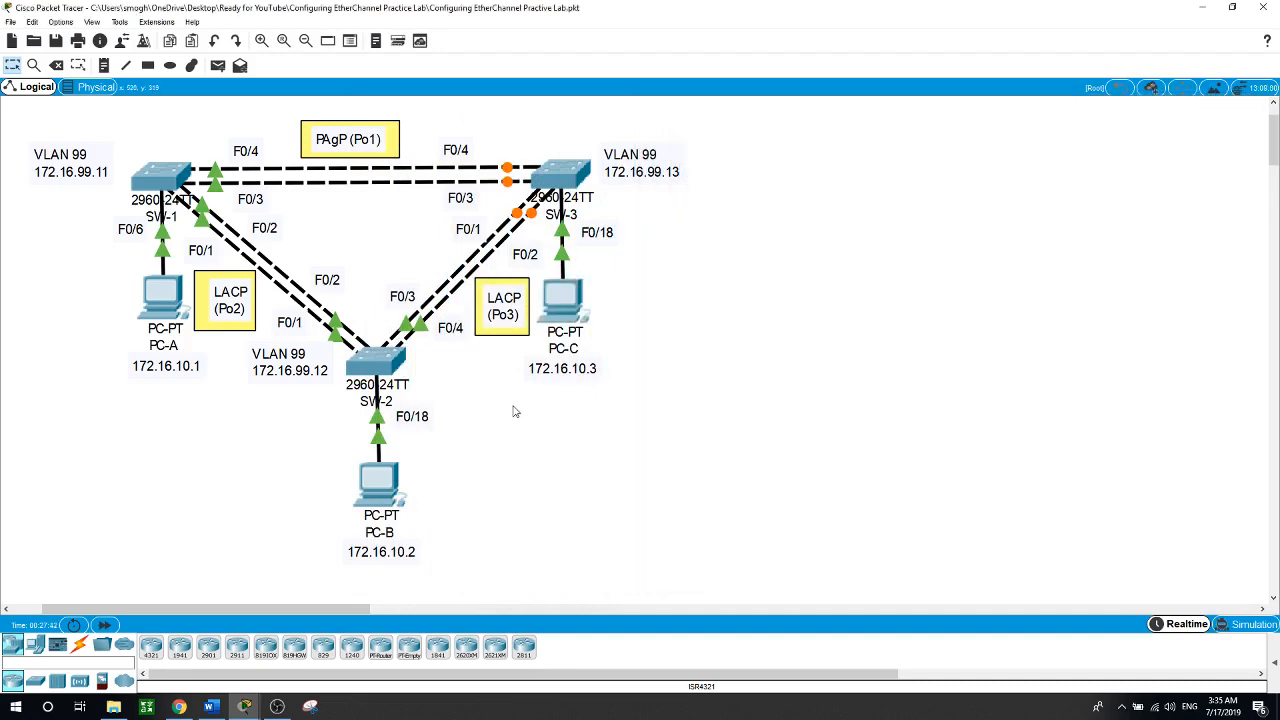
- Repeat the ping from PC-A to 172.16.10.3
click(166, 290)
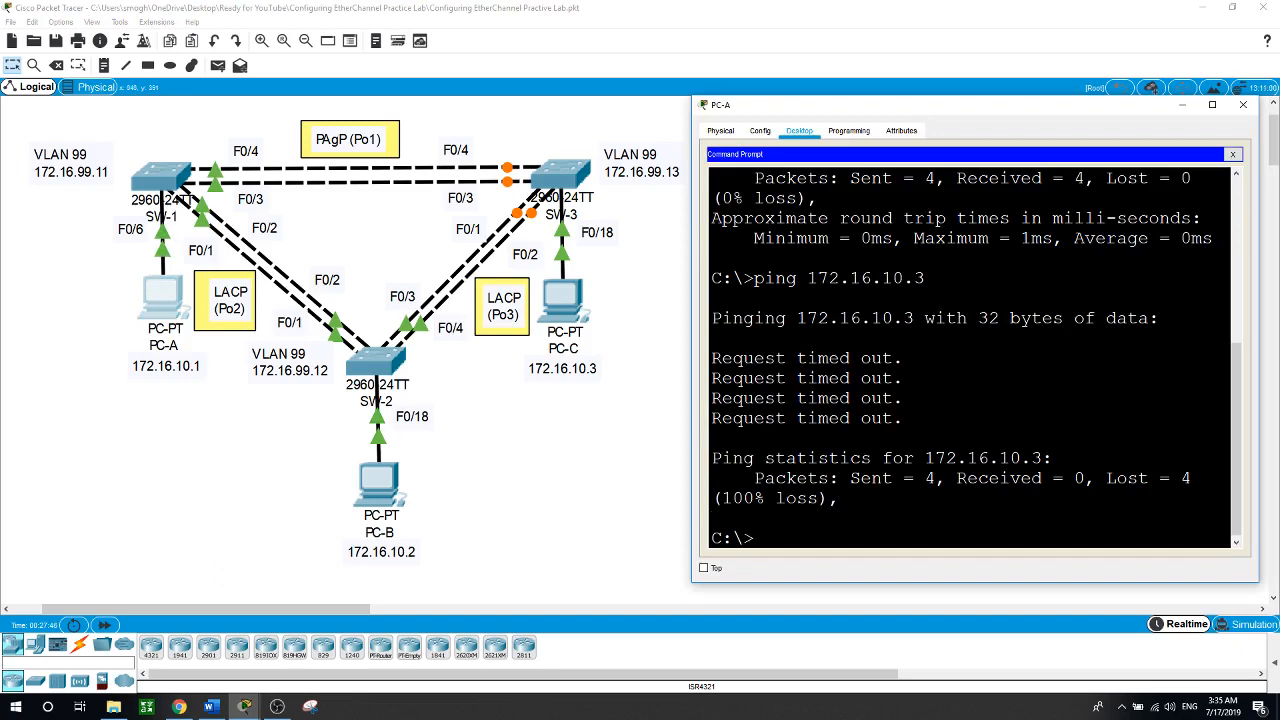
key(Up)
key(Return)
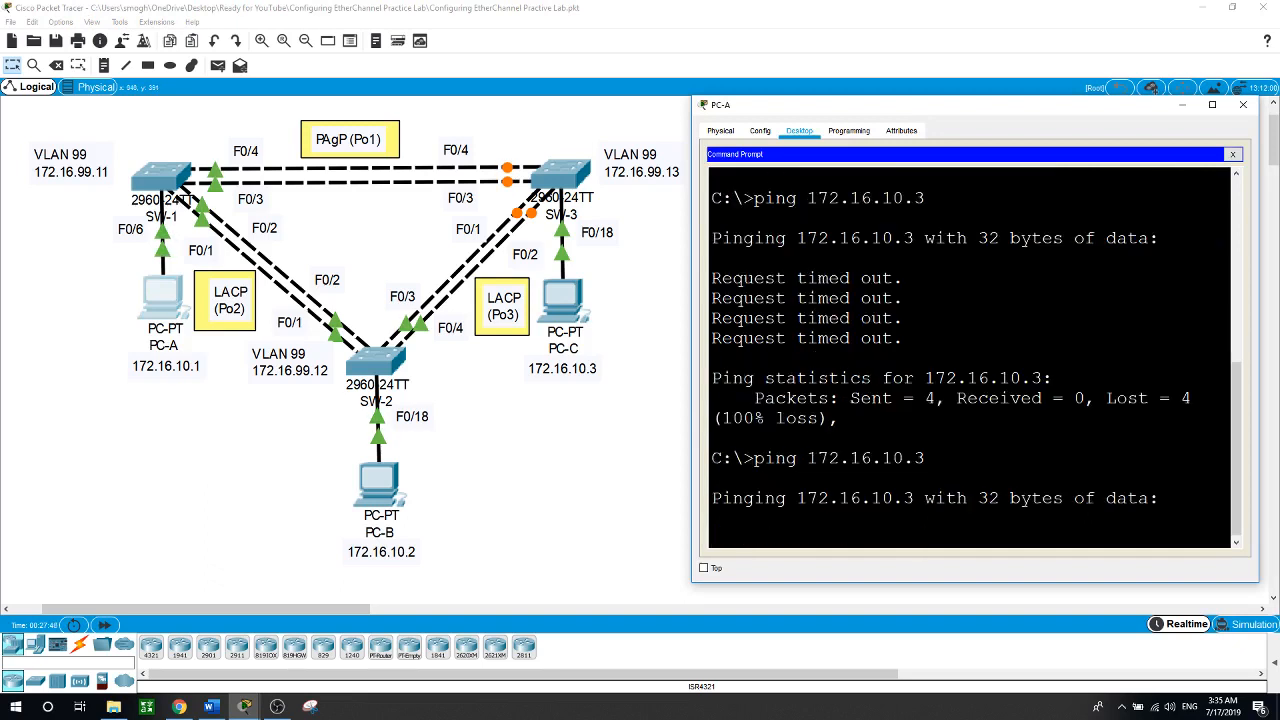
- Fast-forward the simulation time three times and ping 172.16.10.3 from PC-A once more
click(104, 625)
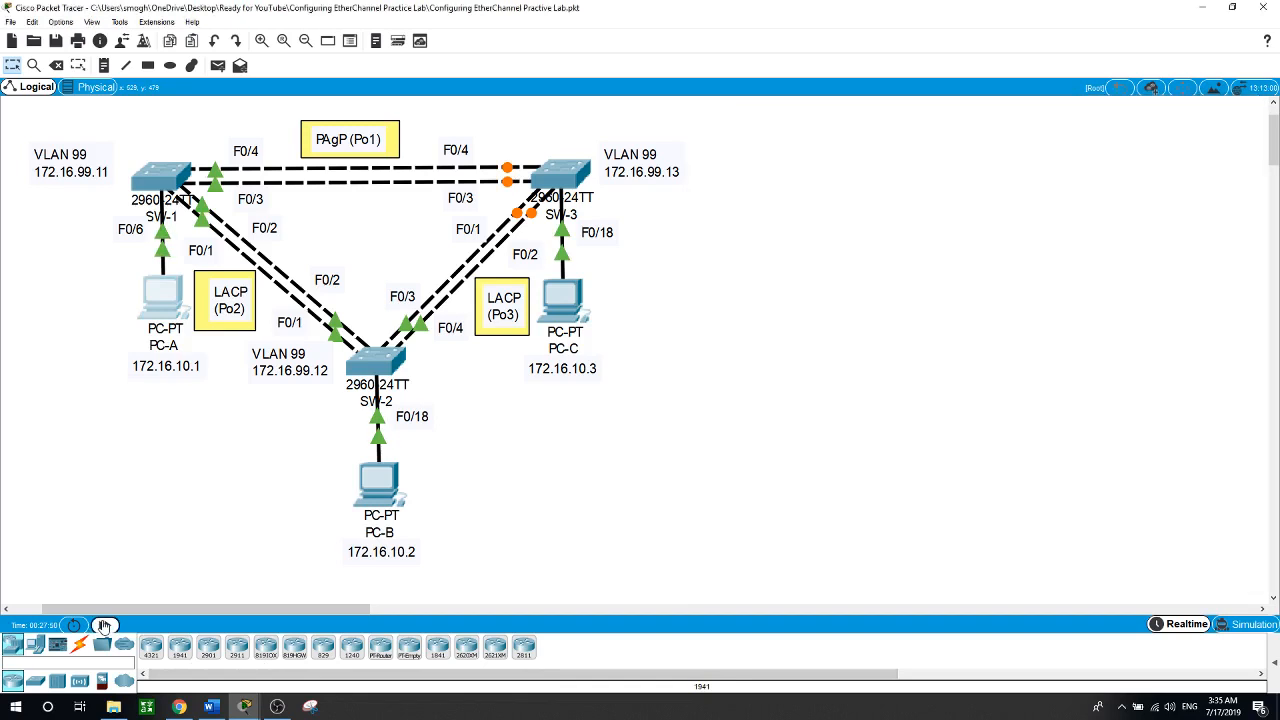
click(104, 626)
click(104, 625)
click(181, 299)
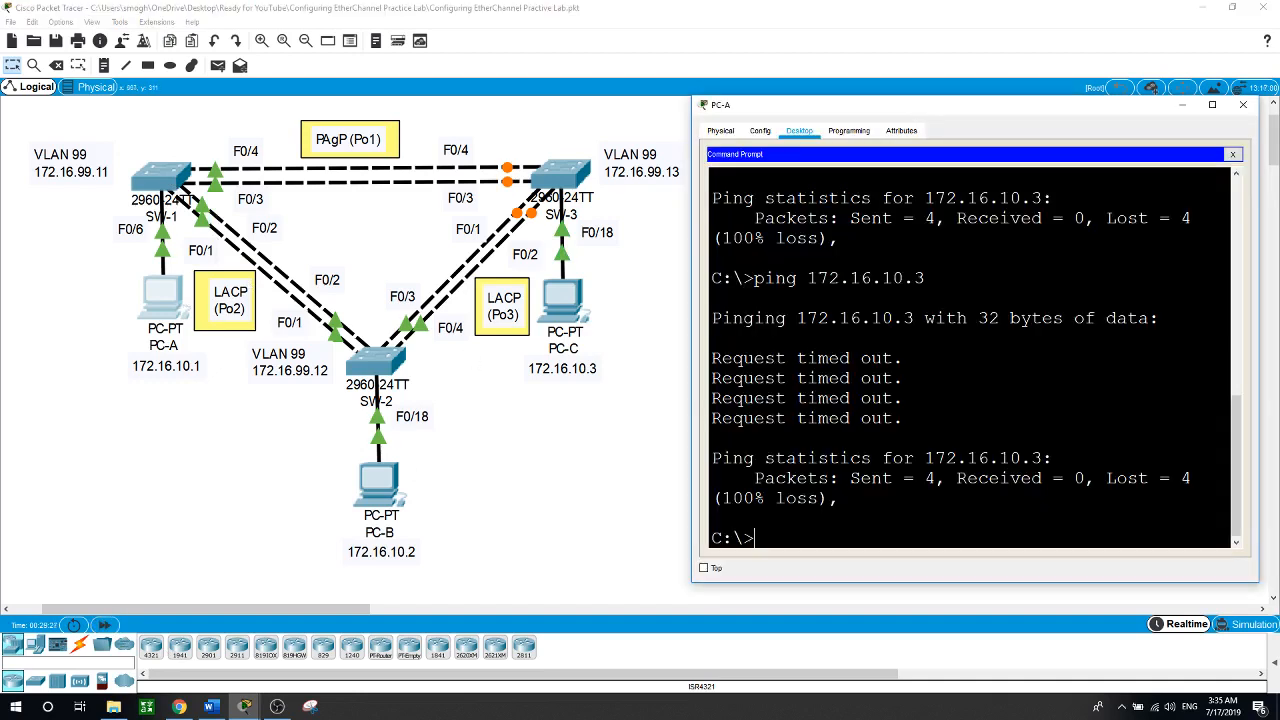
key(Up)
key(Return)
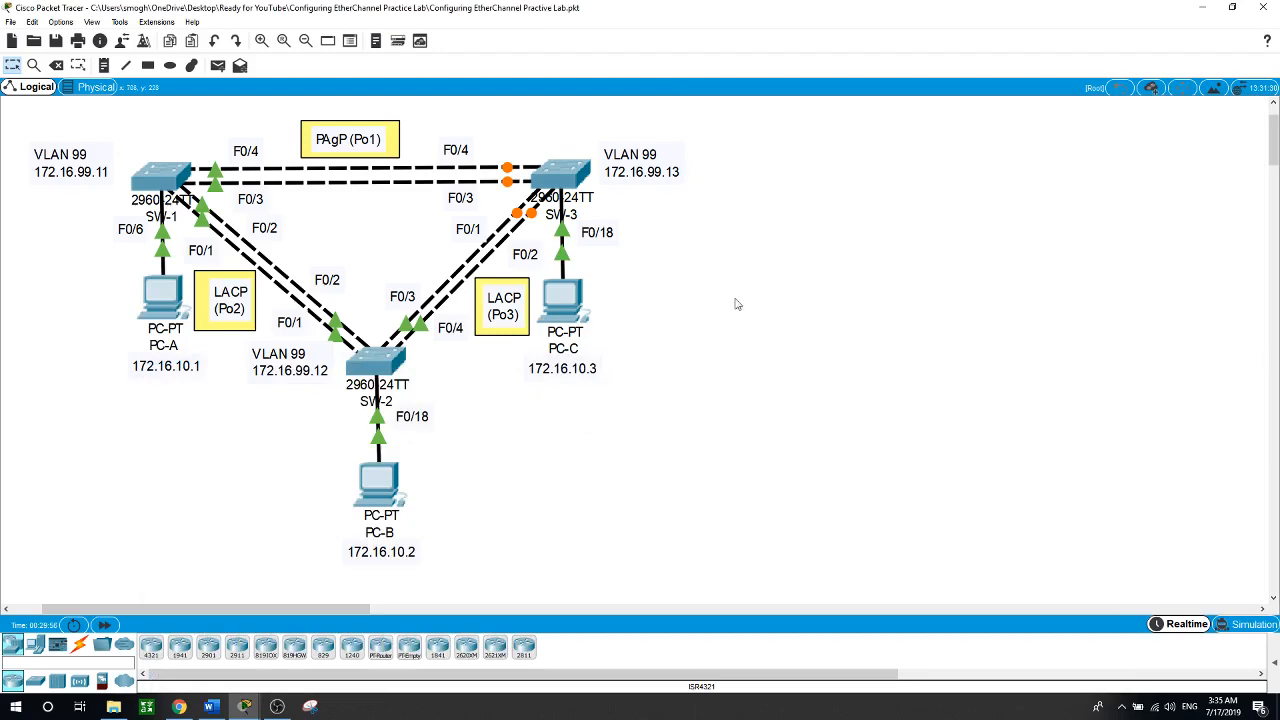
- Open PC-B's Command Prompt and ping PC-C at 172.16.10.3
click(389, 499)
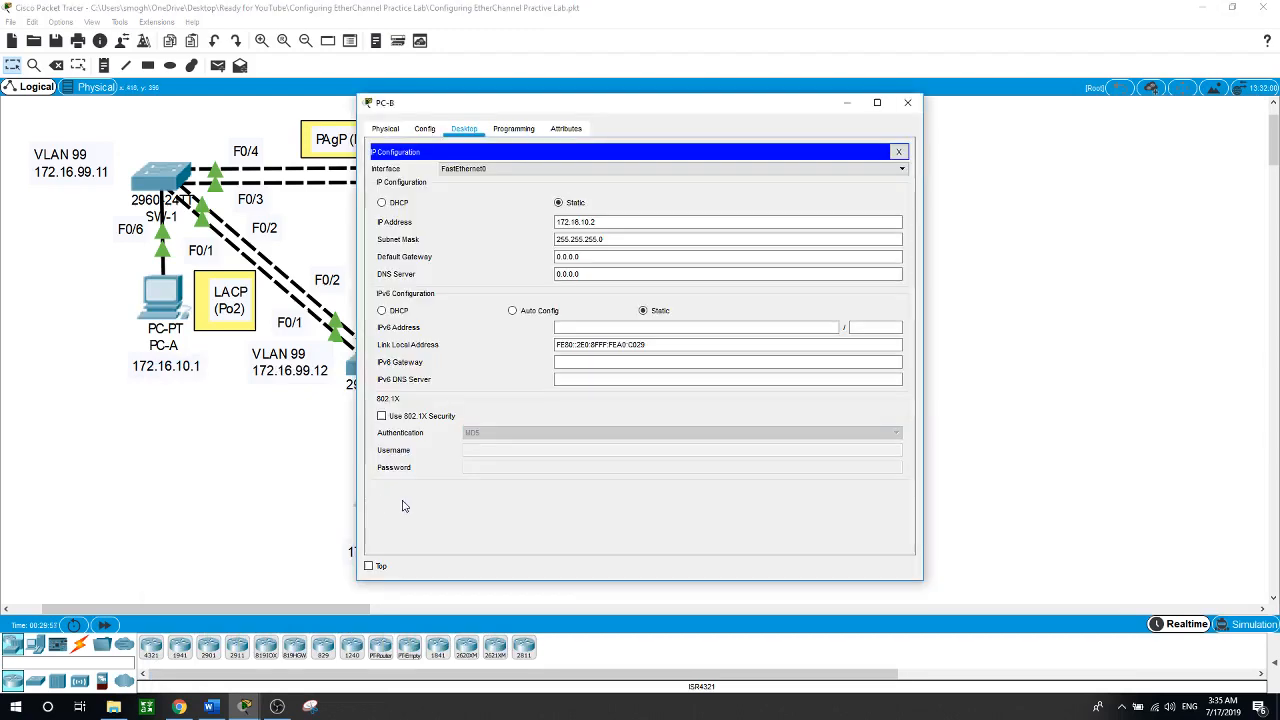
drag(597, 107, 892, 122)
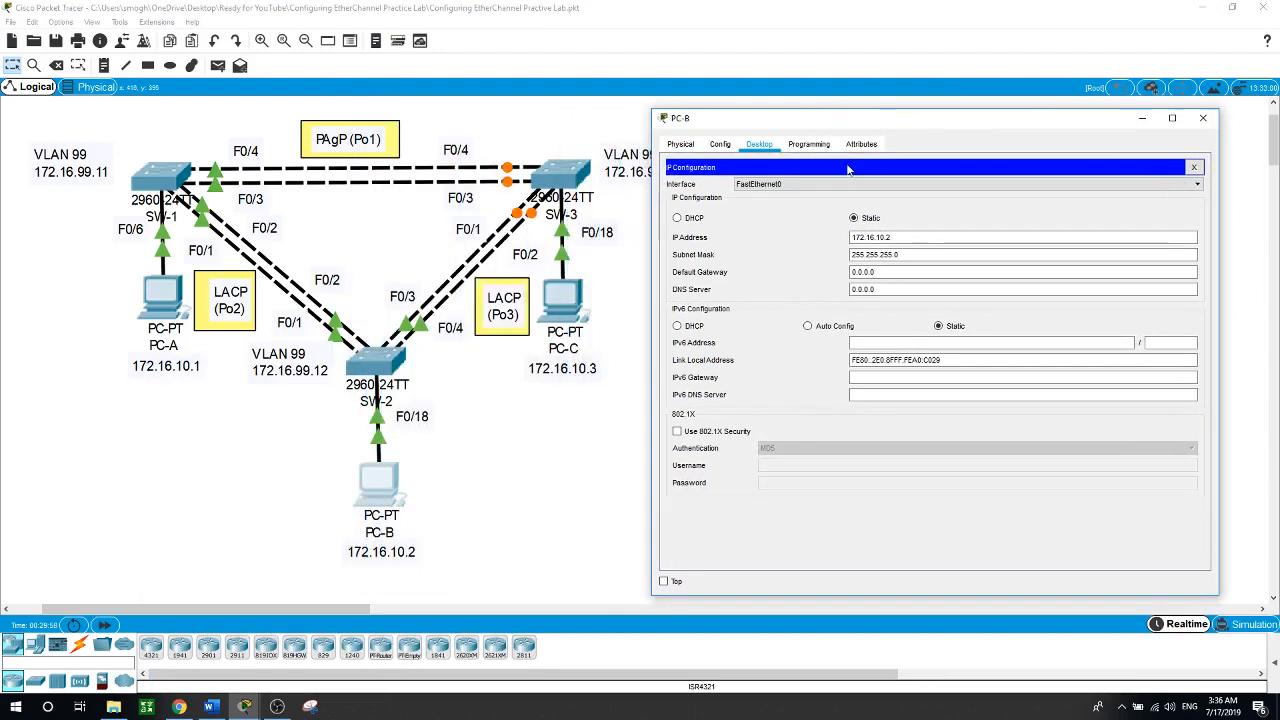
click(1194, 167)
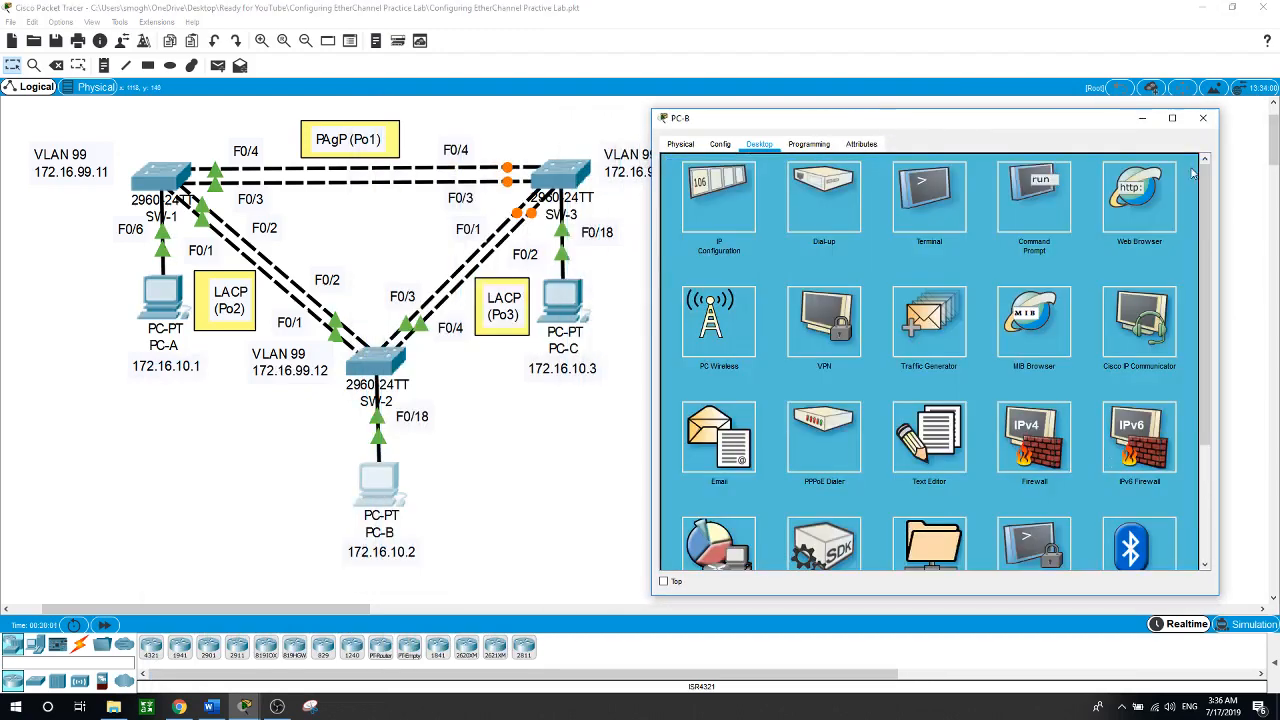
click(1045, 222)
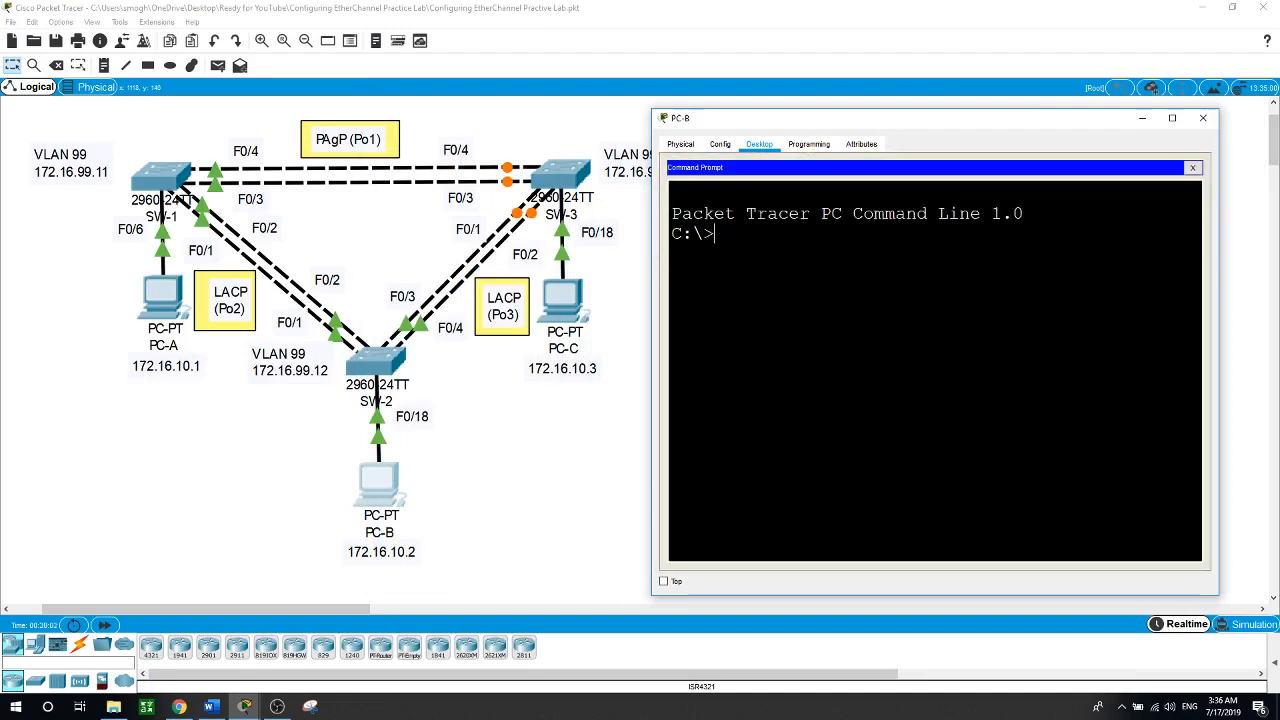
text(ping 172.16.)
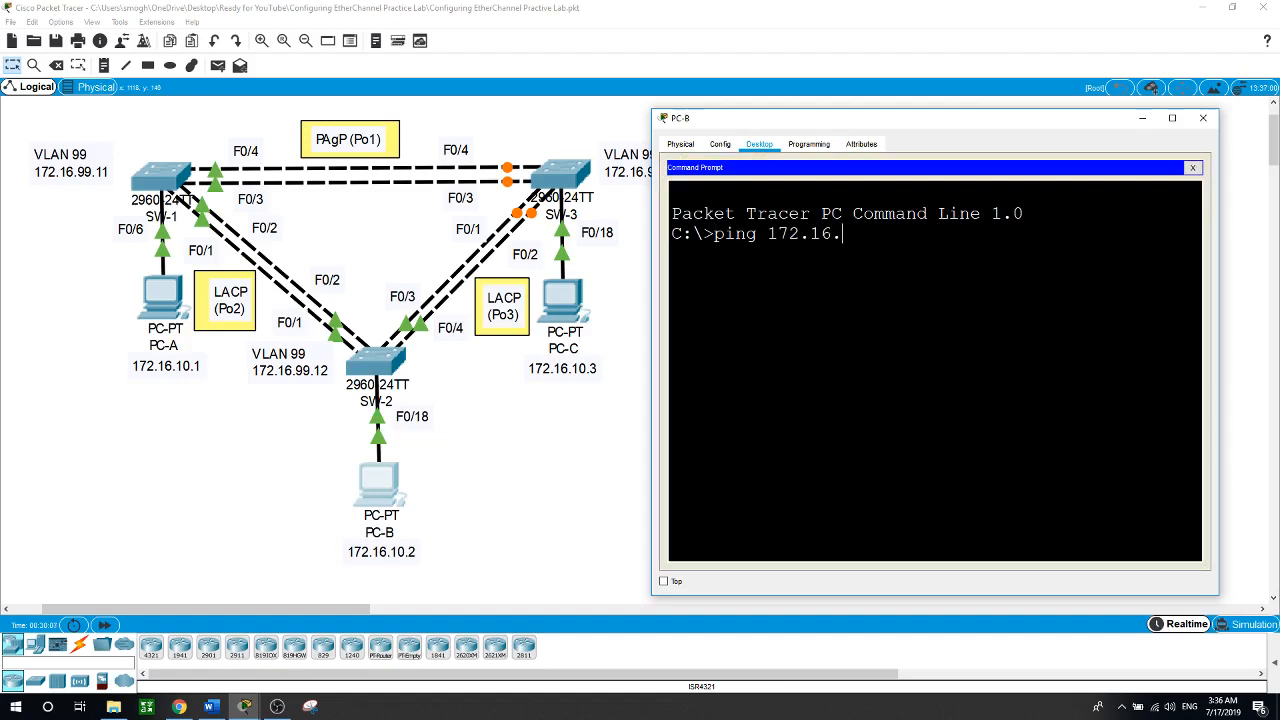
text(10.3)
key(Return)
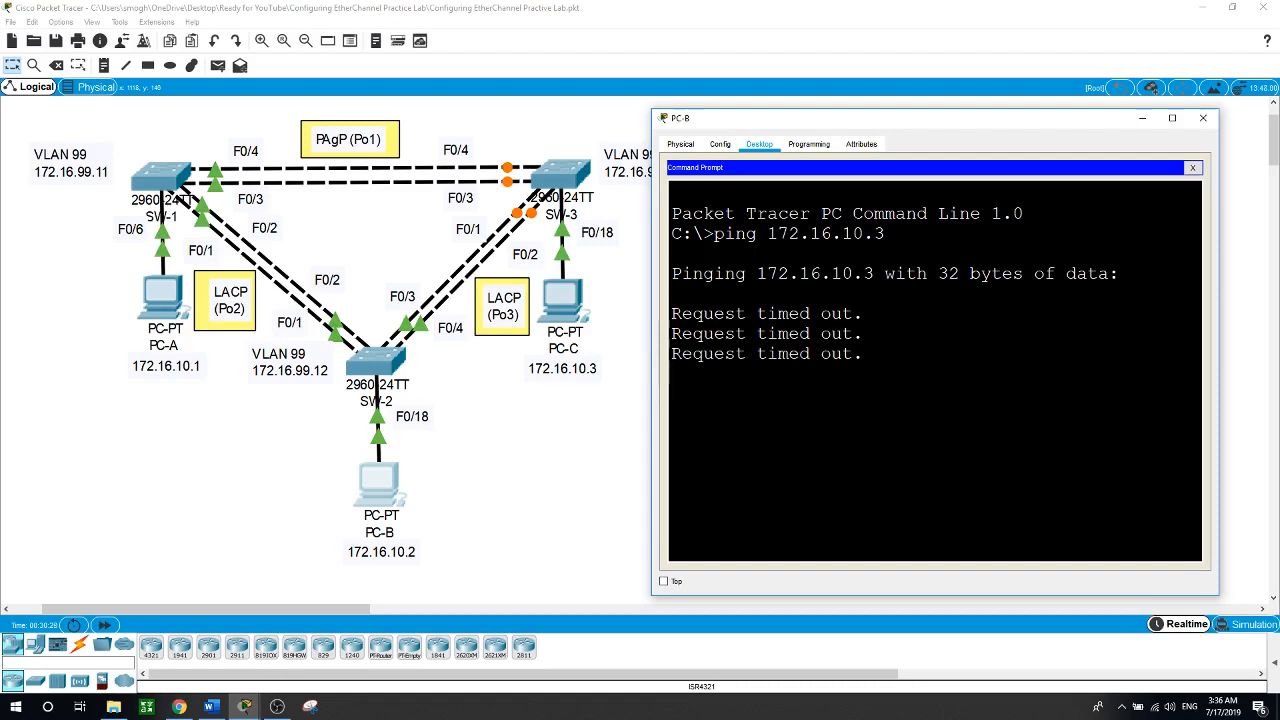
- Open SW-3's CLI, enter global configuration mode and shut down the interface range f0/3-4
click(555, 174)
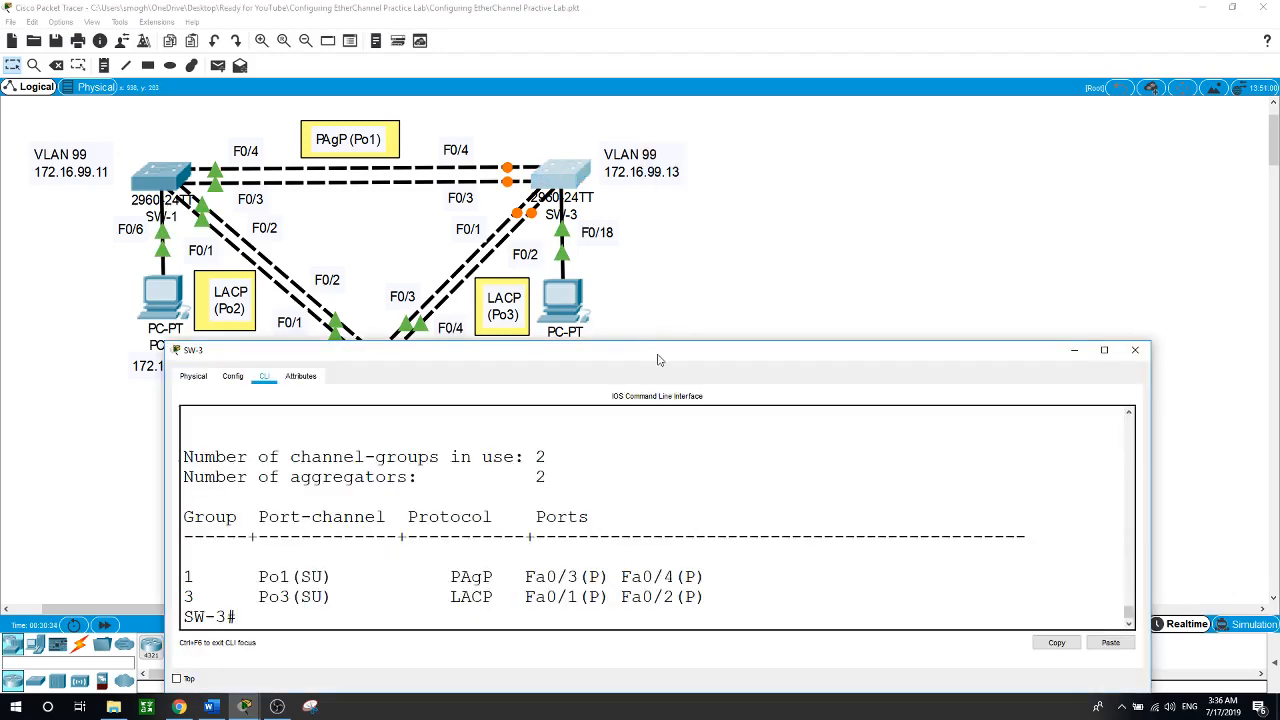
drag(658, 358, 718, 300)
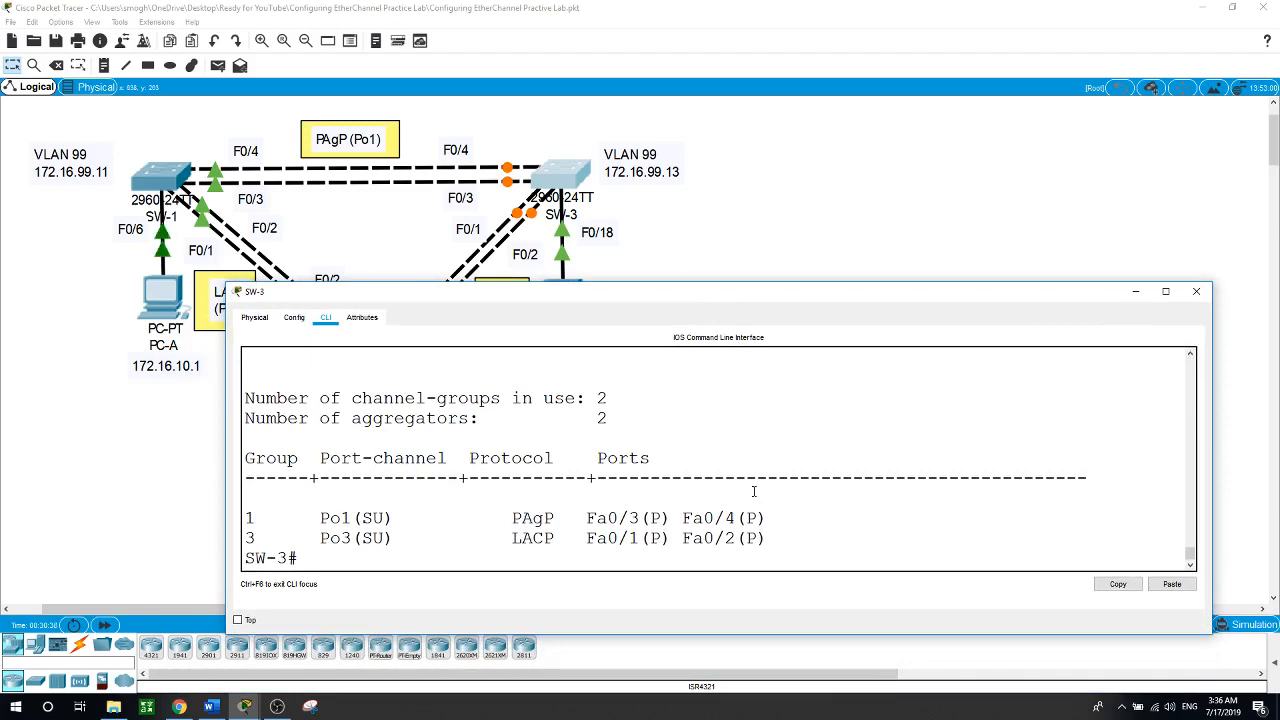
text(conf t)
key(Return)
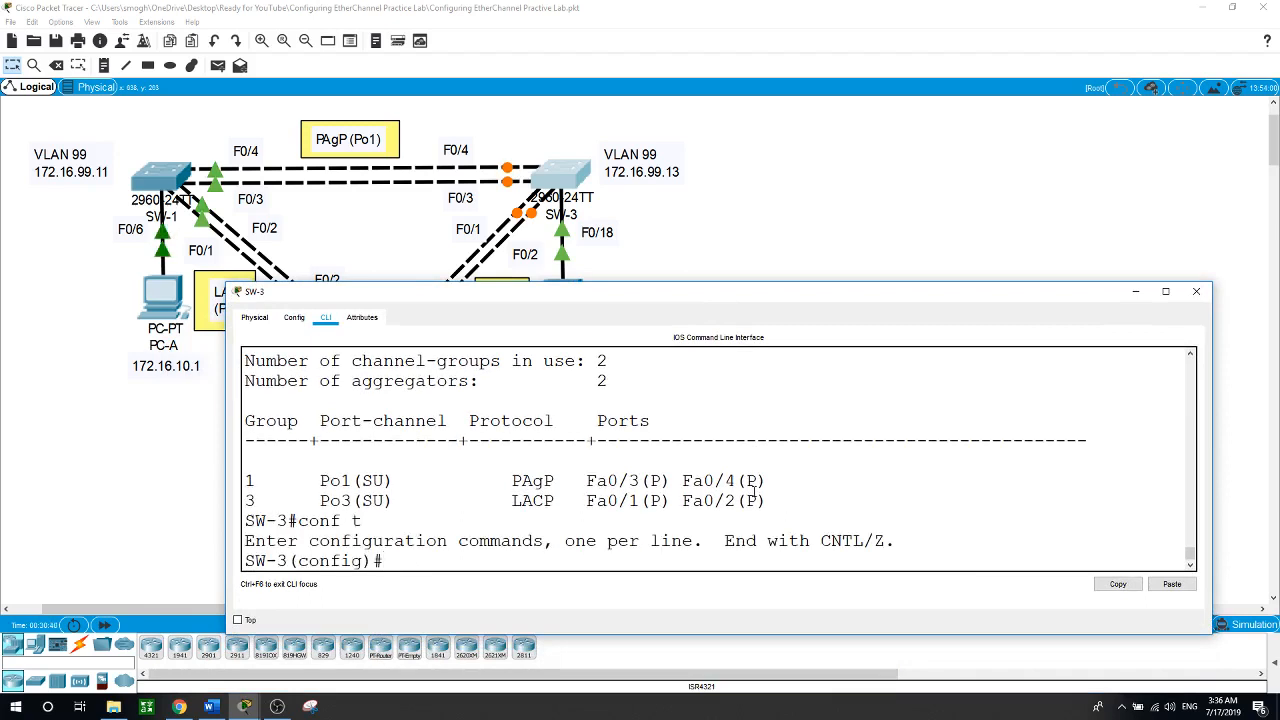
text(int range f0/3-4)
key(Return)
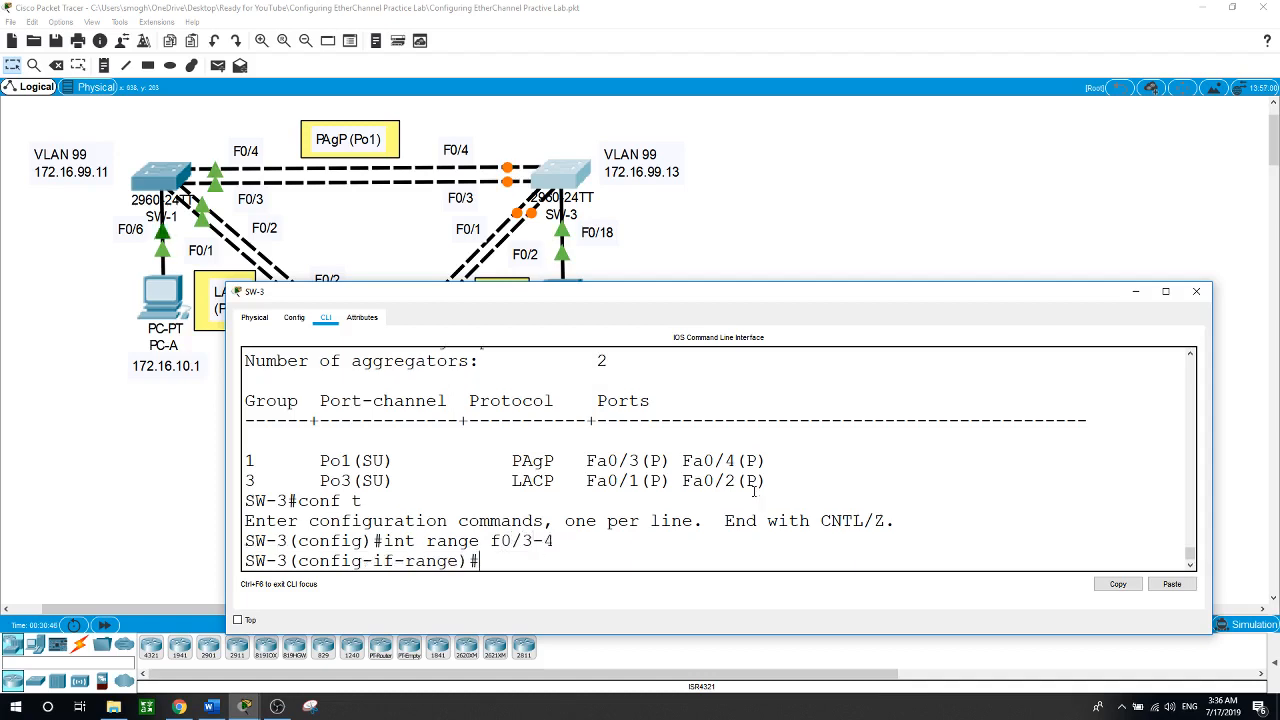
text(shut)
key(Return)
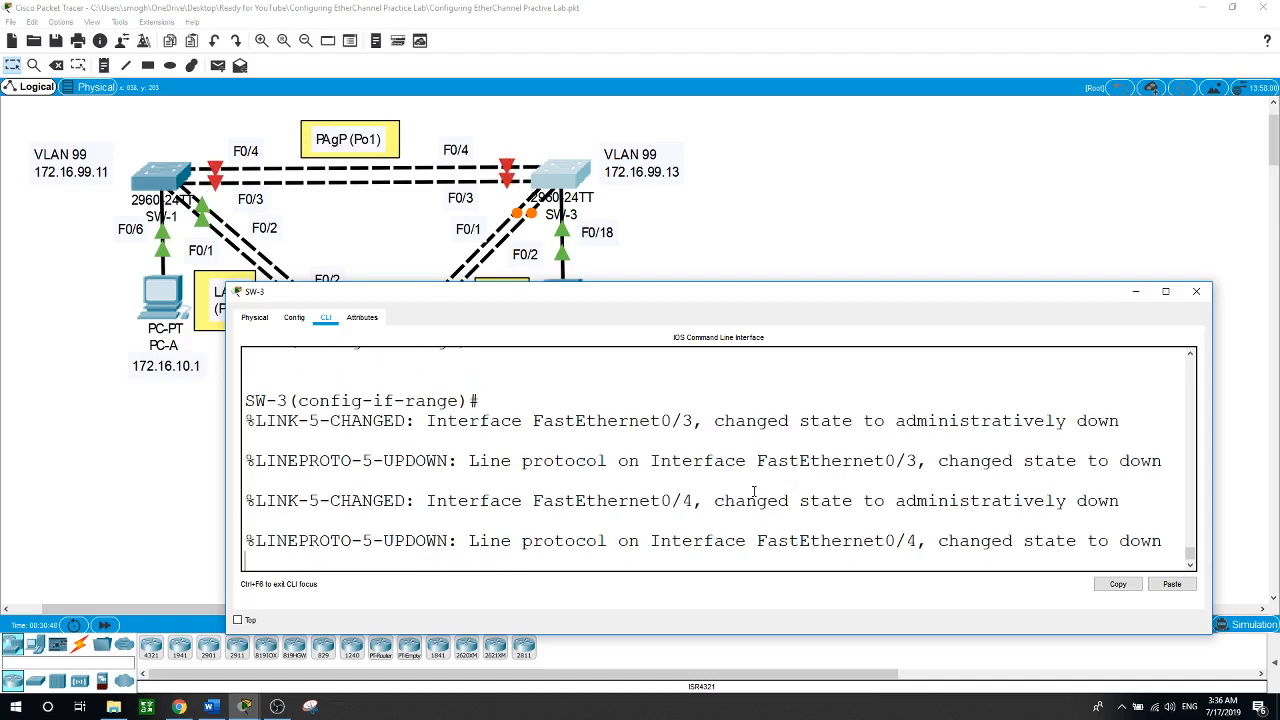
key(Return)
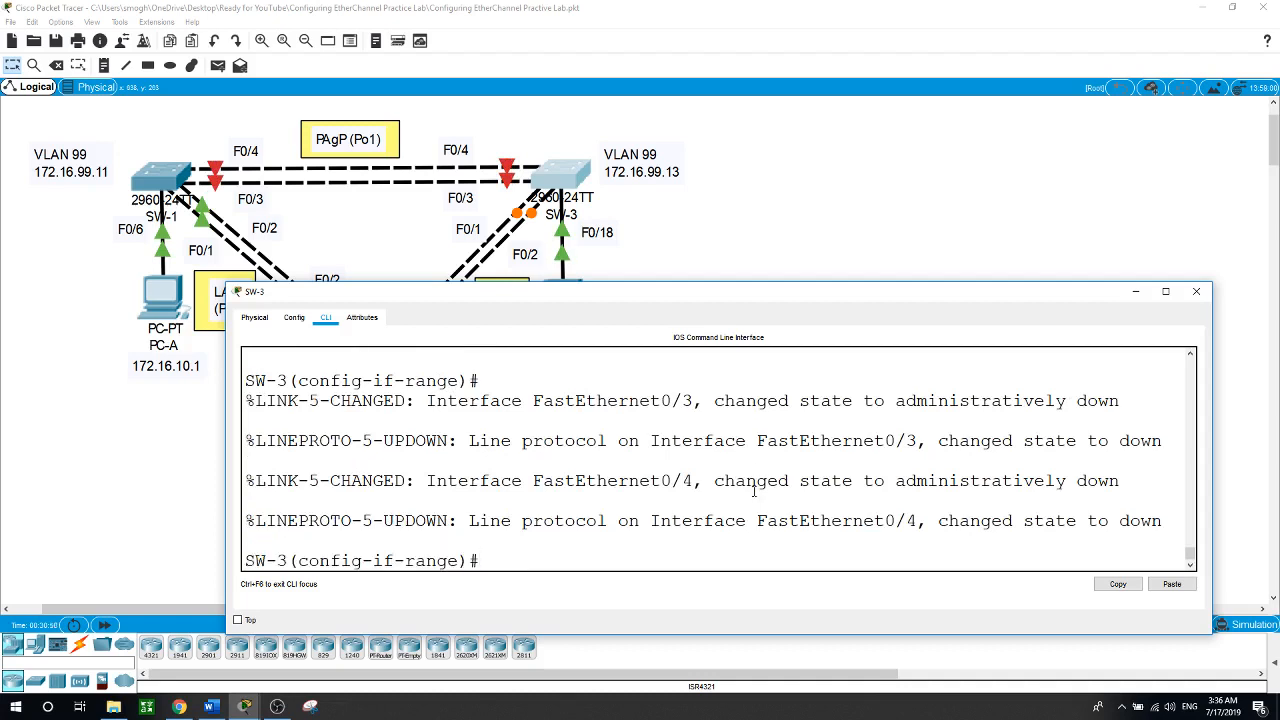
- Re-enable SW-3's interfaces f0/3-4 with no shut and end the configuration session
text(no shut)
key(Return)
key(Return)
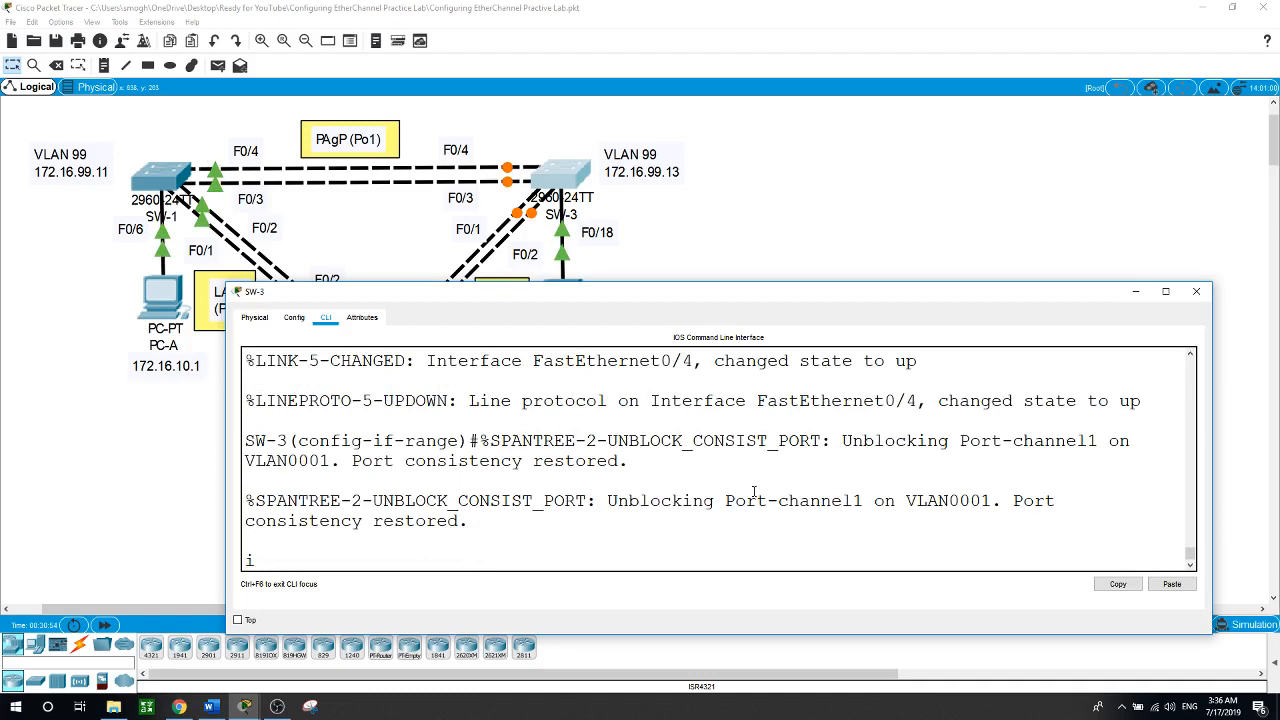
key(Return)
text(ig-if-range)#i)
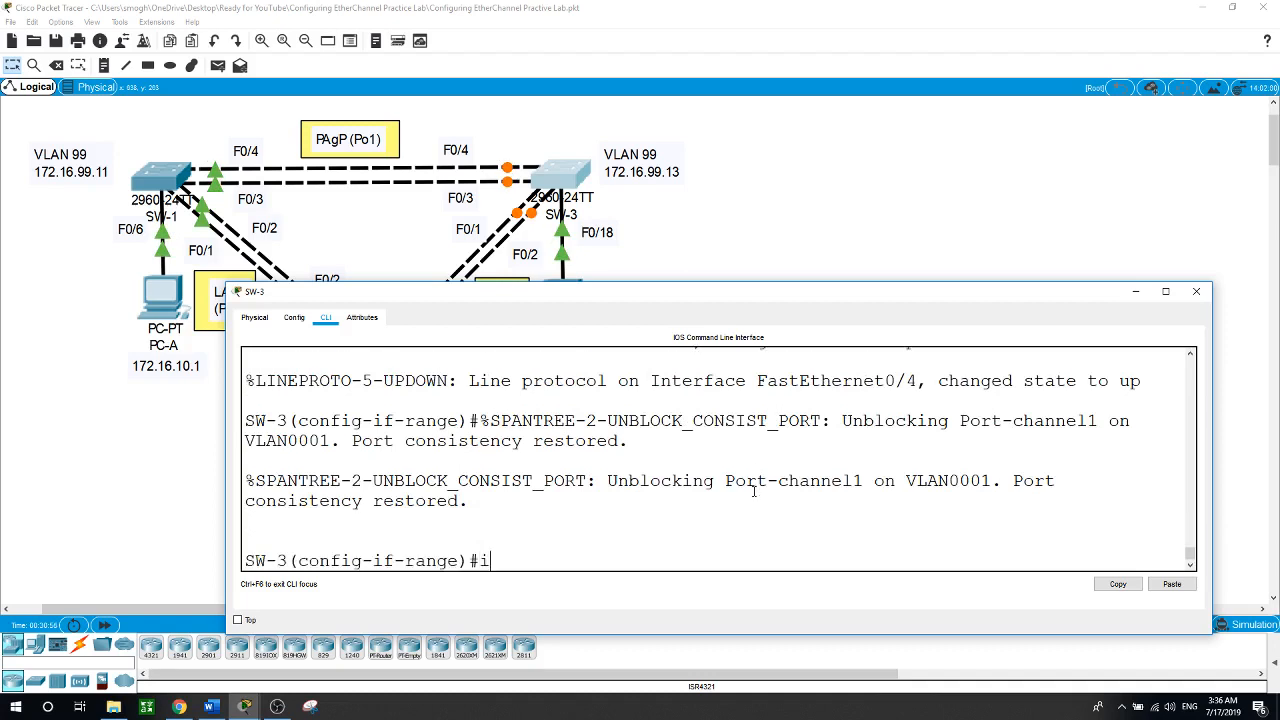
text(end)
key(Return)
key(Return)
- Re-enter global configuration mode on SW-3 and shut down the interface range f0/1-2
text(co)
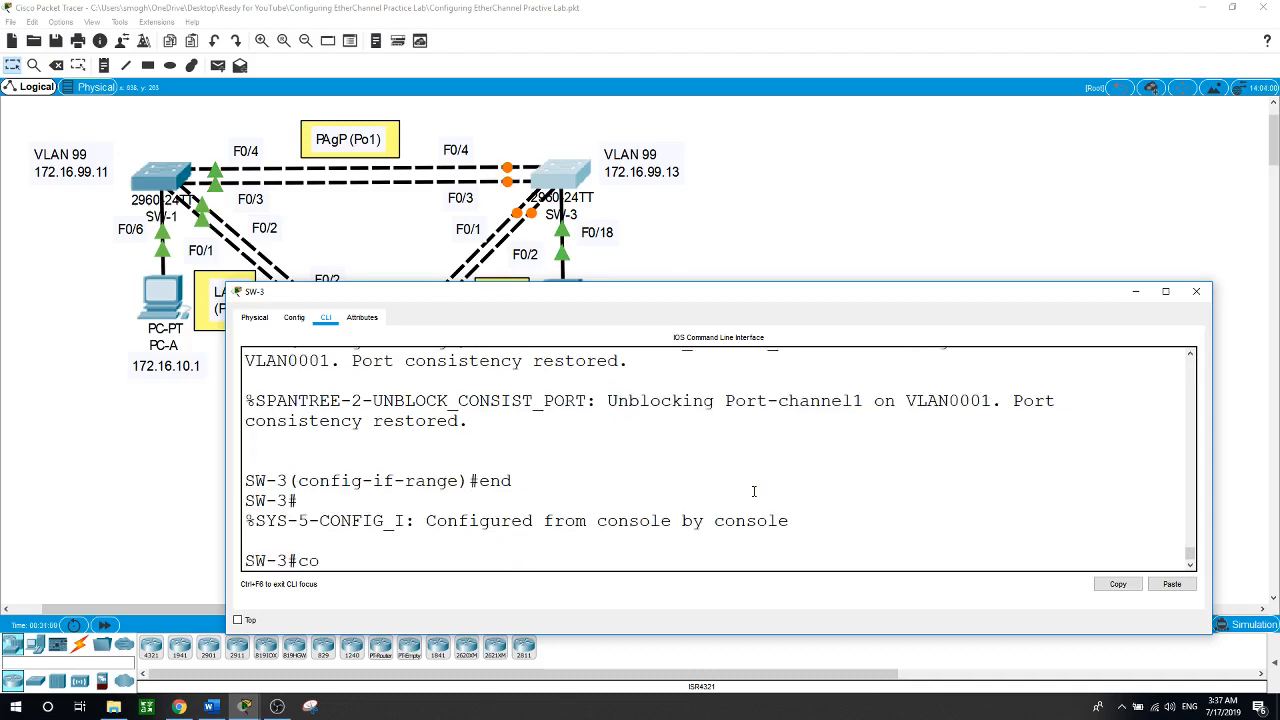
text(nf t)
key(Return)
text(int )
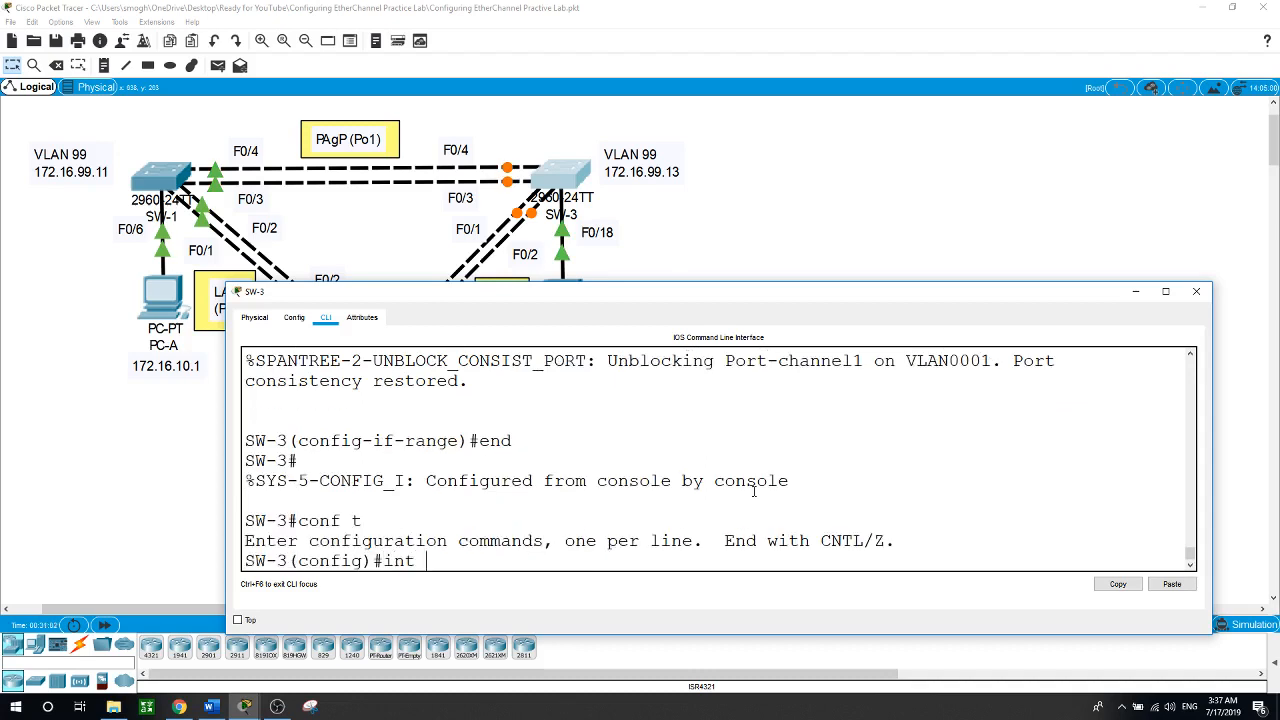
text(f0/1)
key(BackSpace)
key(BackSpace)
key(BackSpace)
key(BackSpace)
key(BackSpace)
text(range f0/1)
text(2)
key(Return)
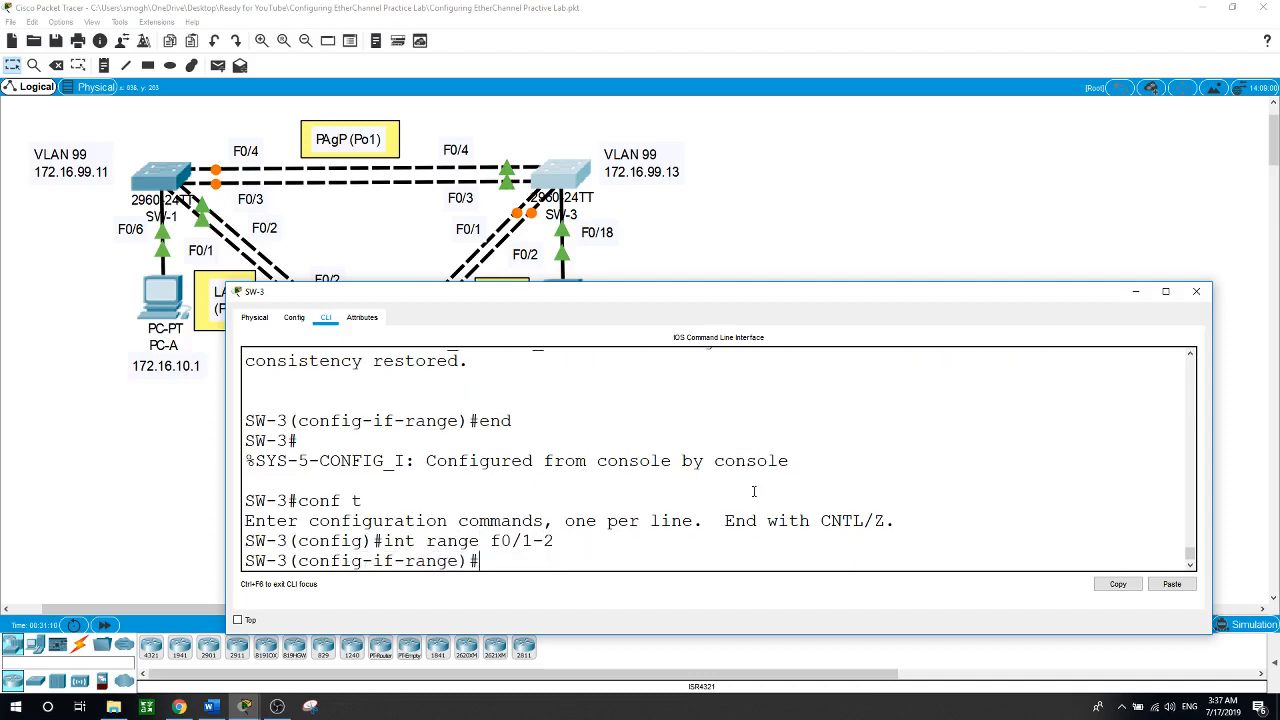
text(shut)
key(Return)
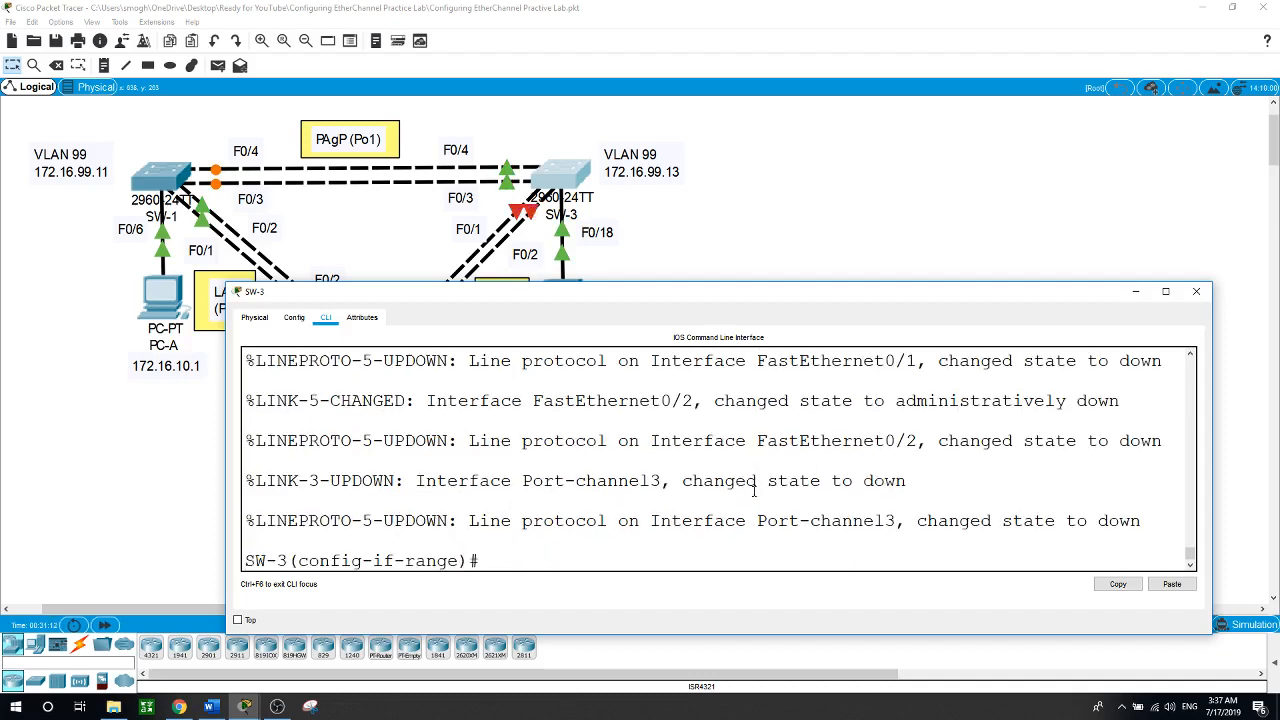
- Bring SW-3's interfaces f0/1-2 back up with no shut and return to the topology
text(no shut)
key(Return)
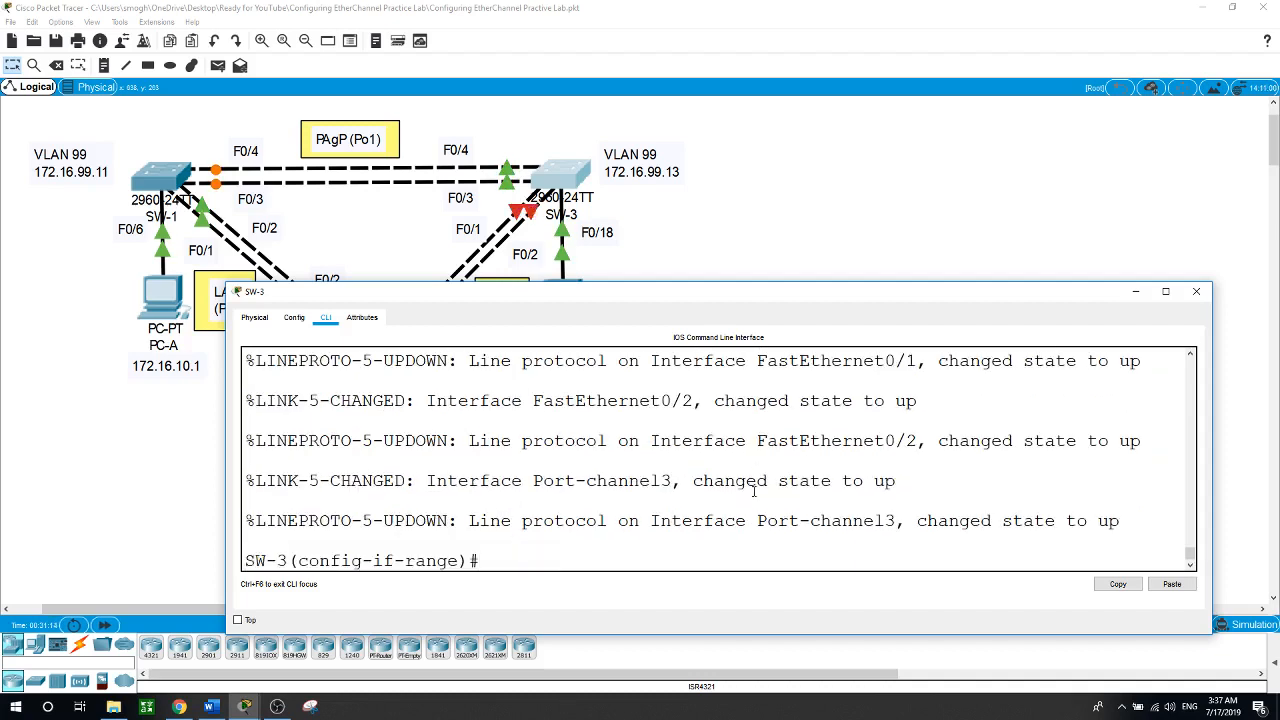
click(715, 253)
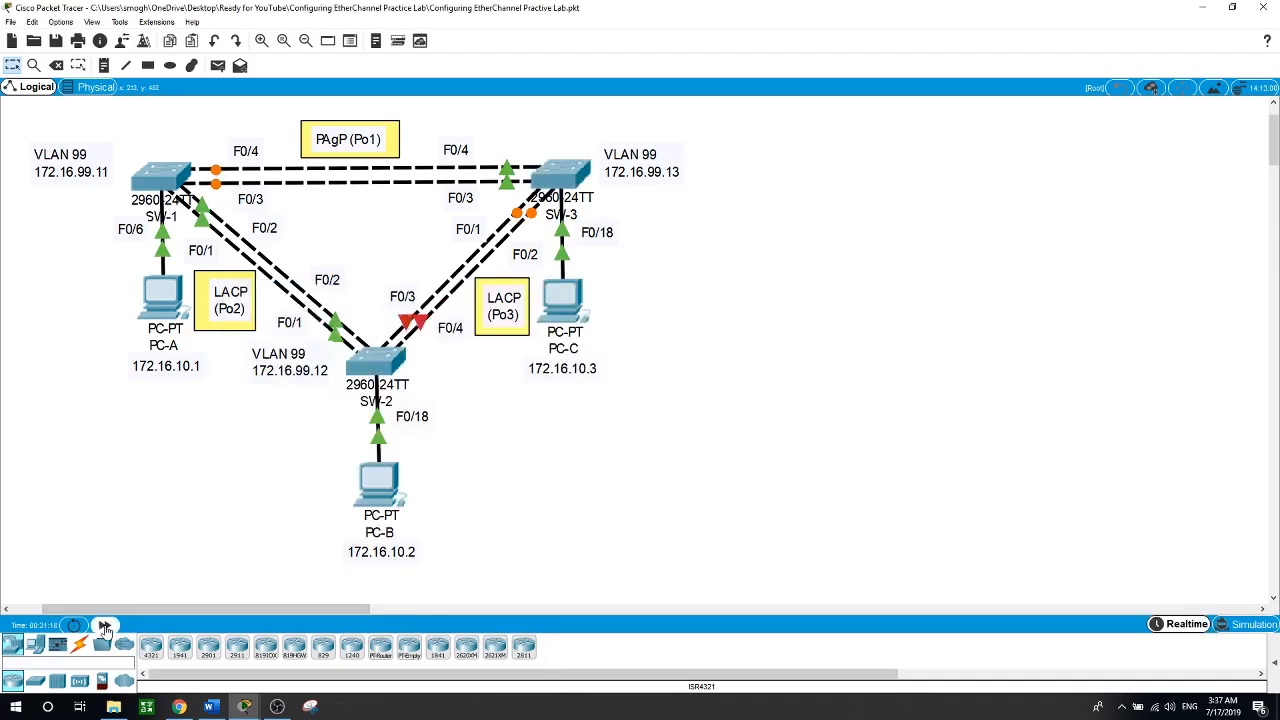
- Fast-forward the simulation time, repeat the ping to 172.16.10.3 from PC-A's Command Prompt, and return to the topology
click(104, 624)
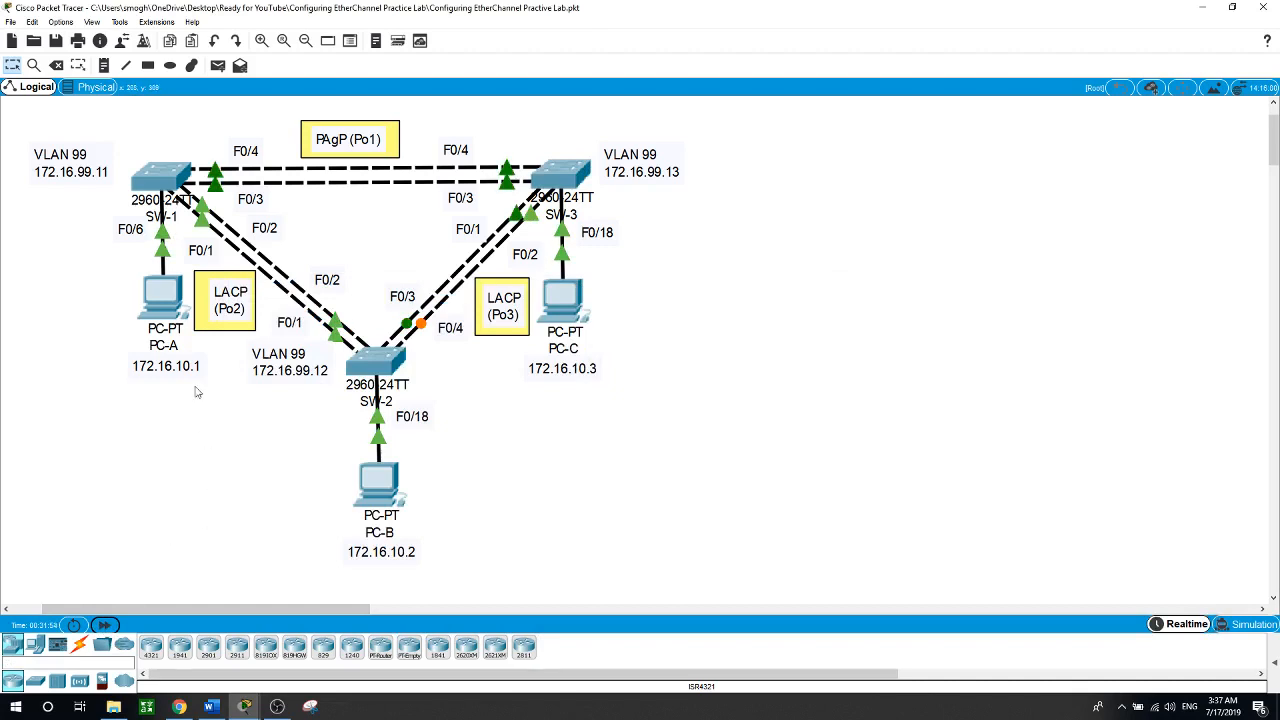
click(160, 295)
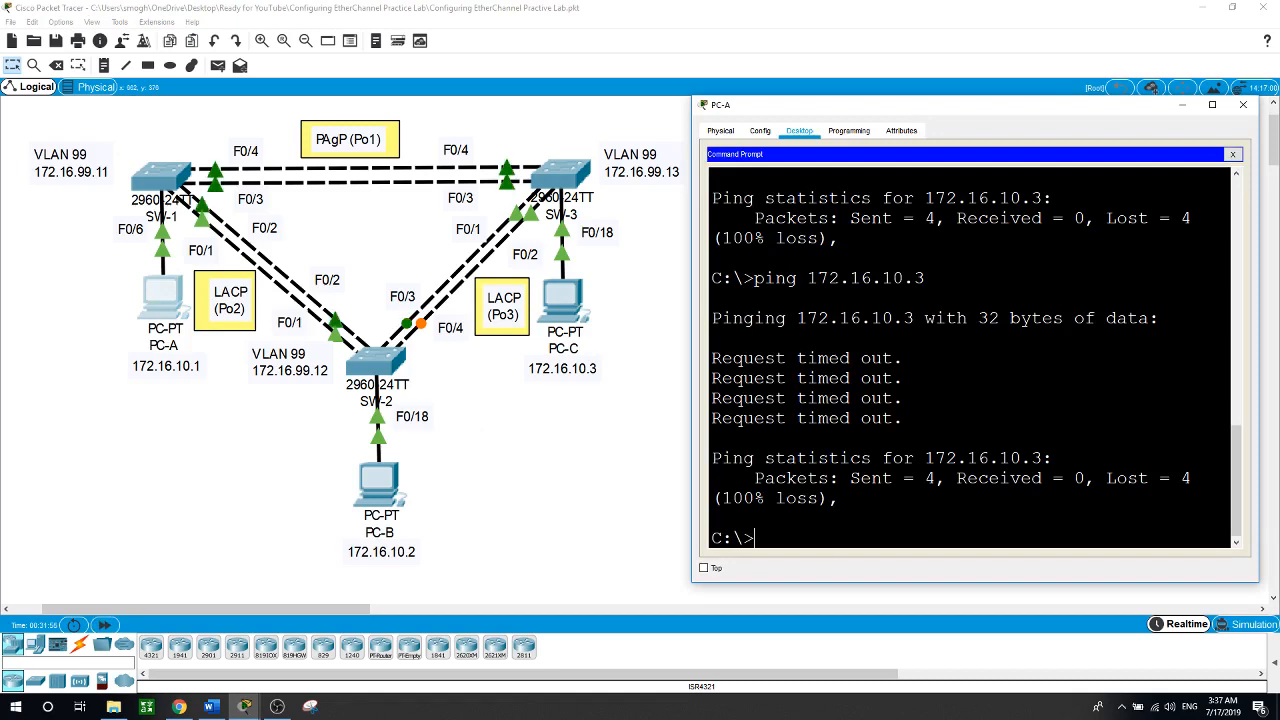
key(Up)
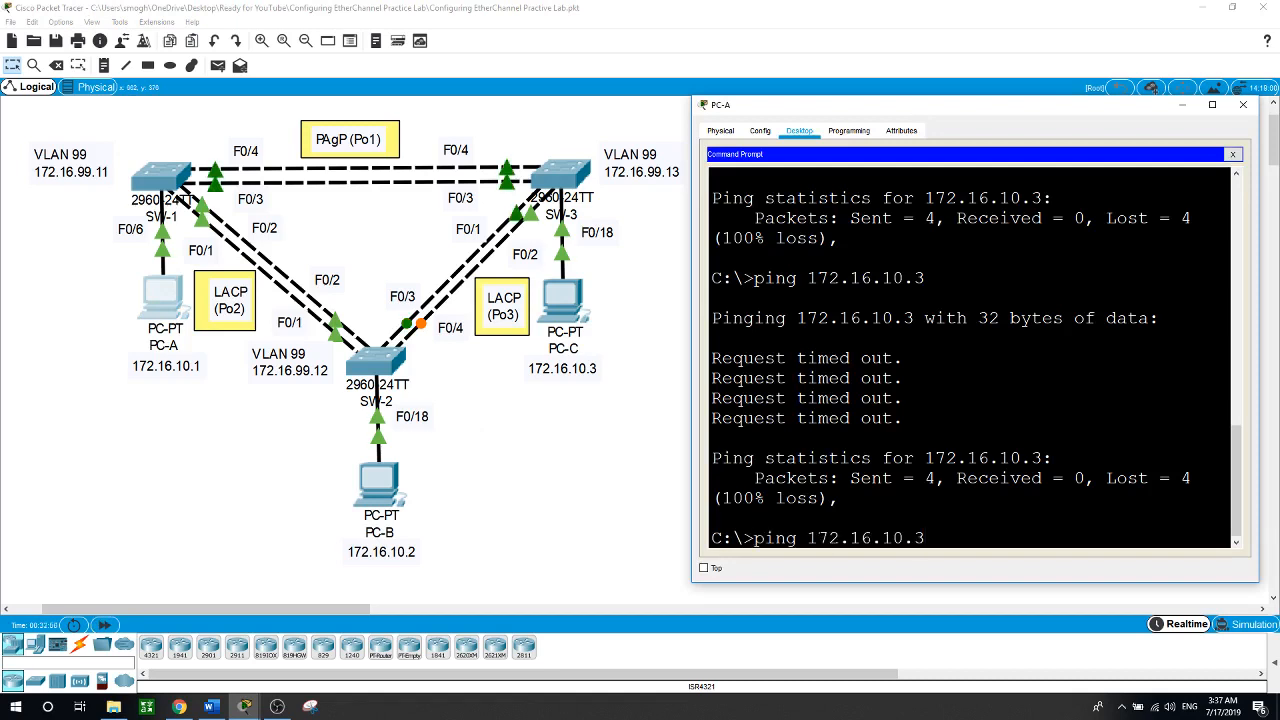
key(Return)
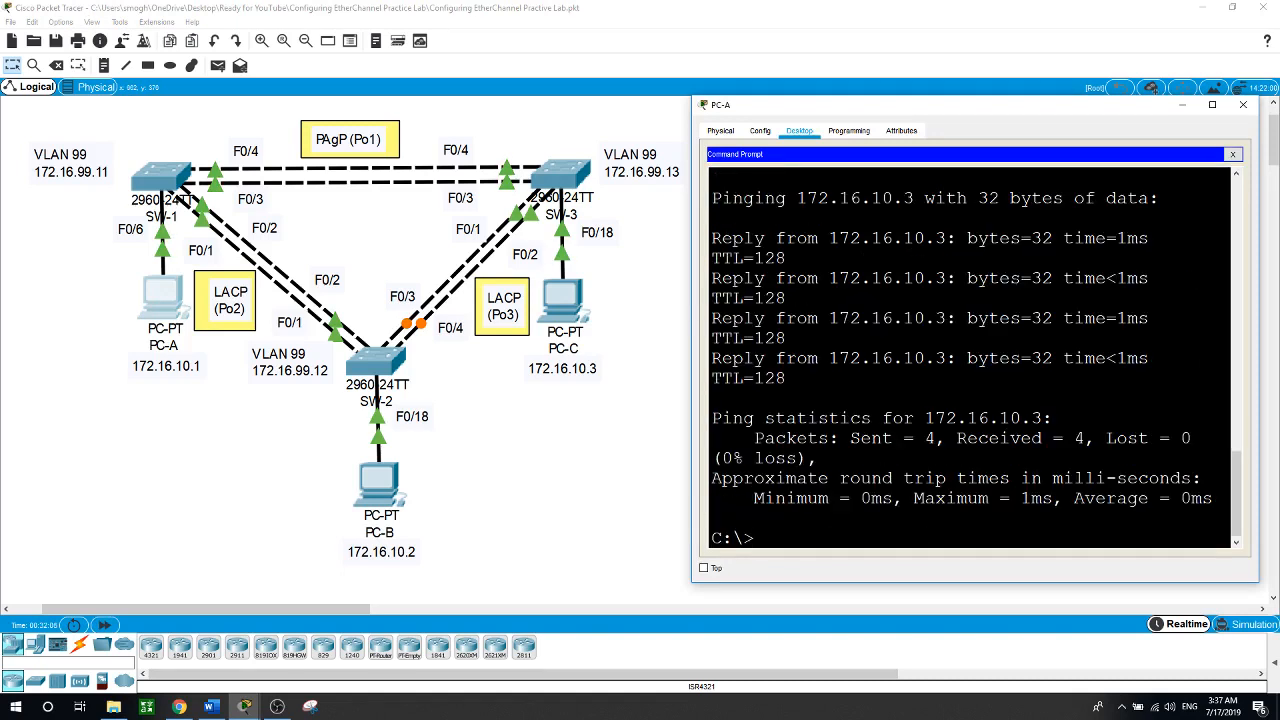
click(543, 535)
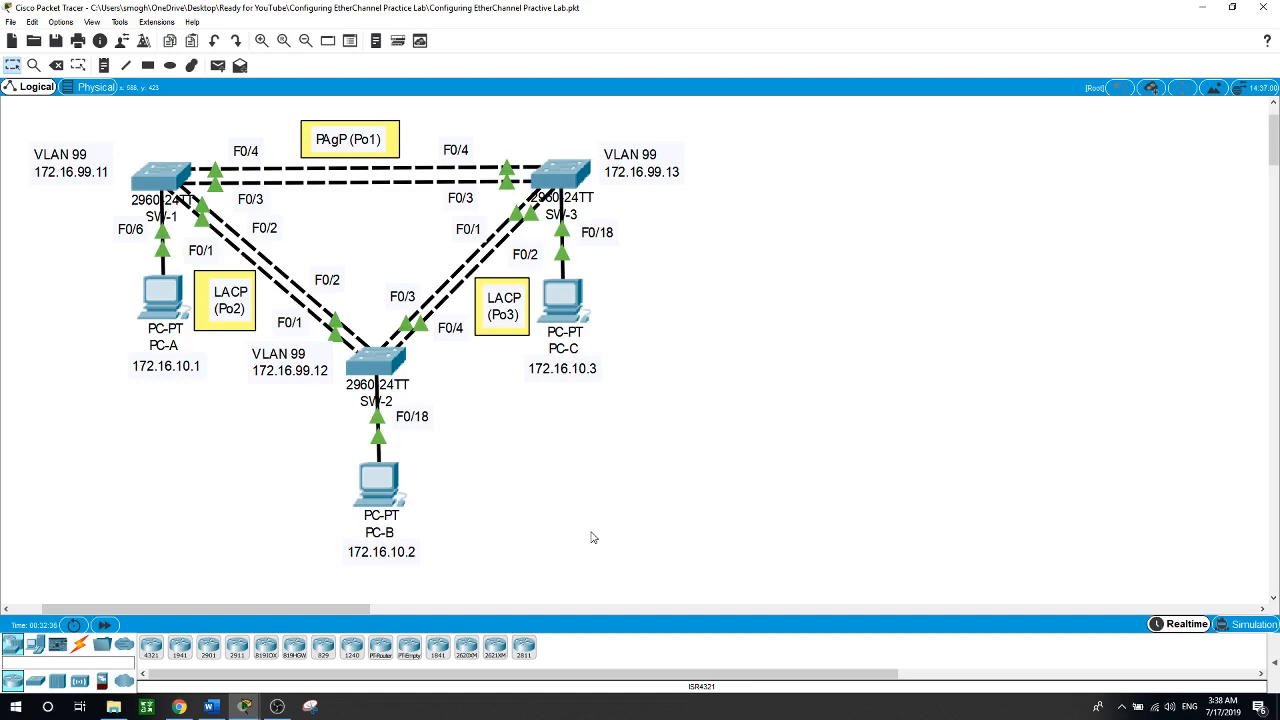
click(276, 707)
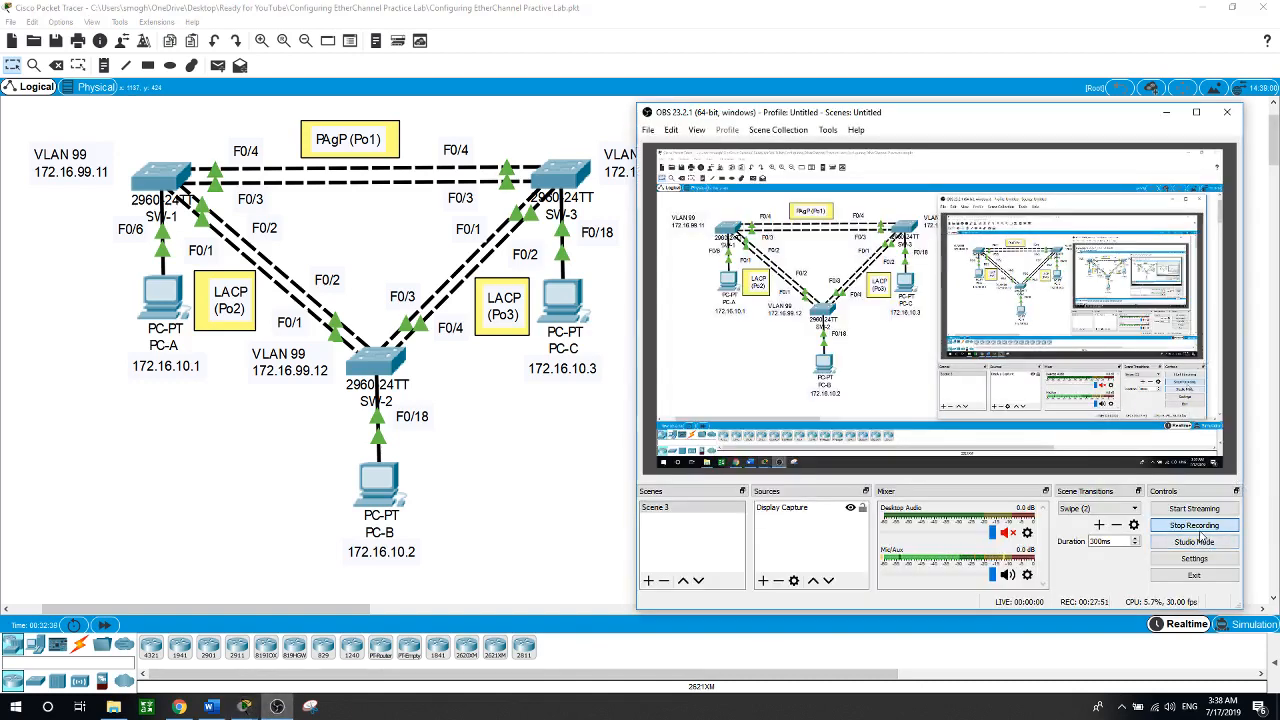